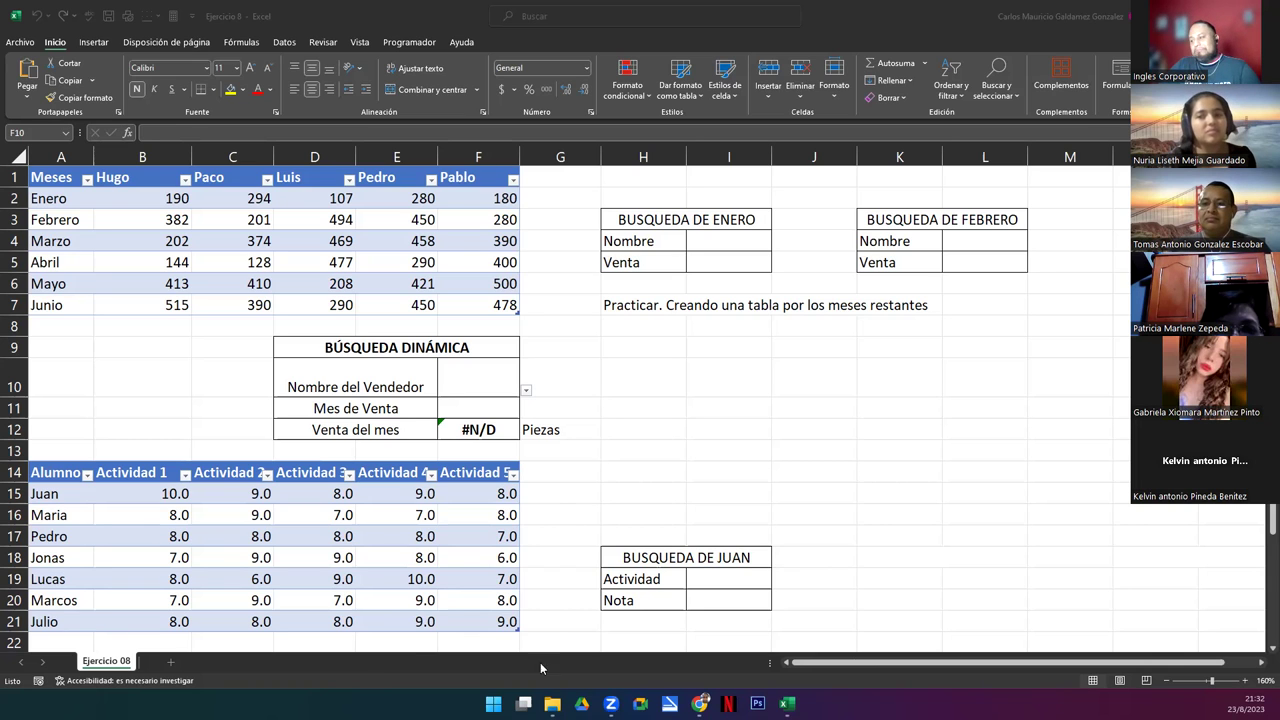
- Examine the monthly sales table and the January and February search tables, including the seller list offered for the January Nombre cell
left_click(726, 580)
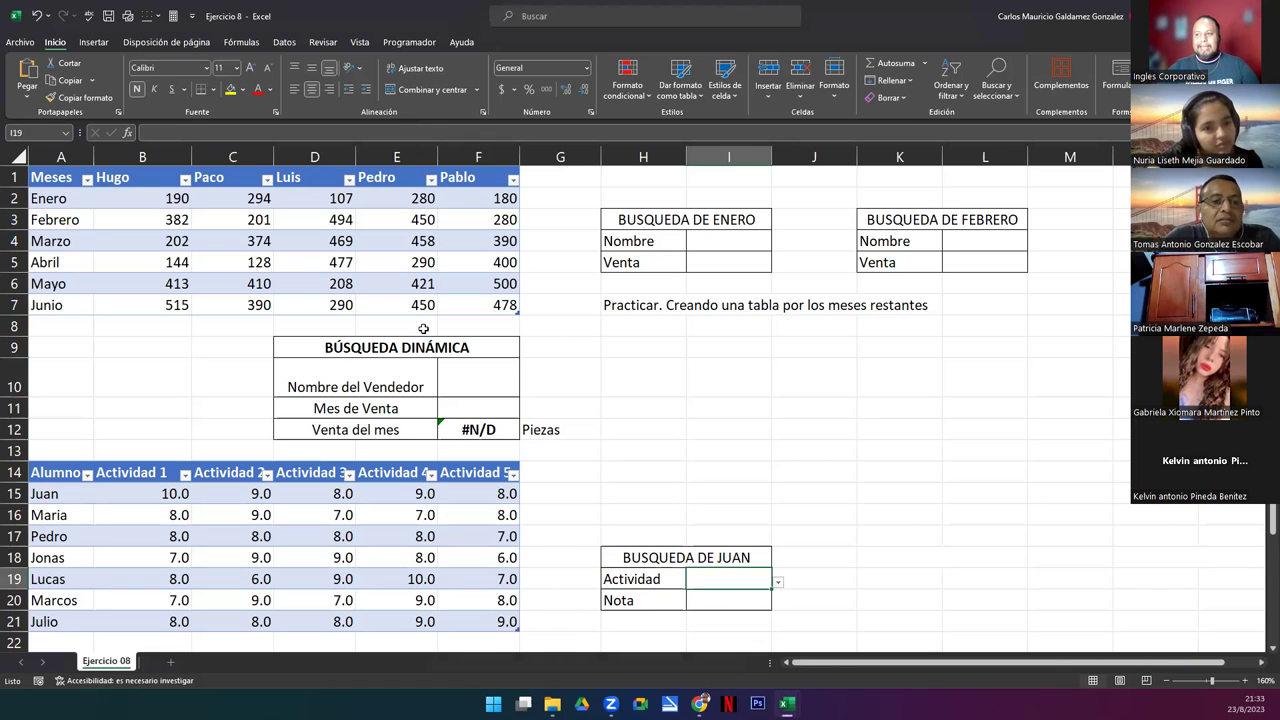
left_click_drag(160, 198, 493, 309)
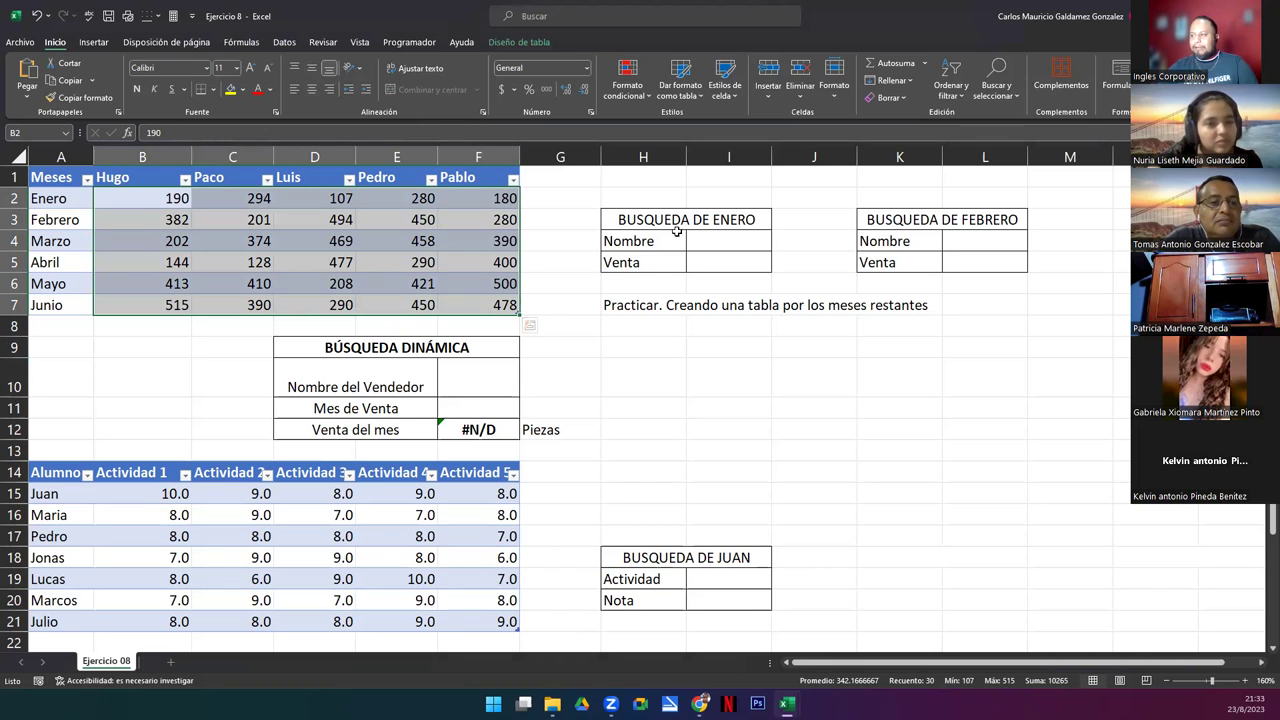
left_click_drag(660, 220, 694, 262)
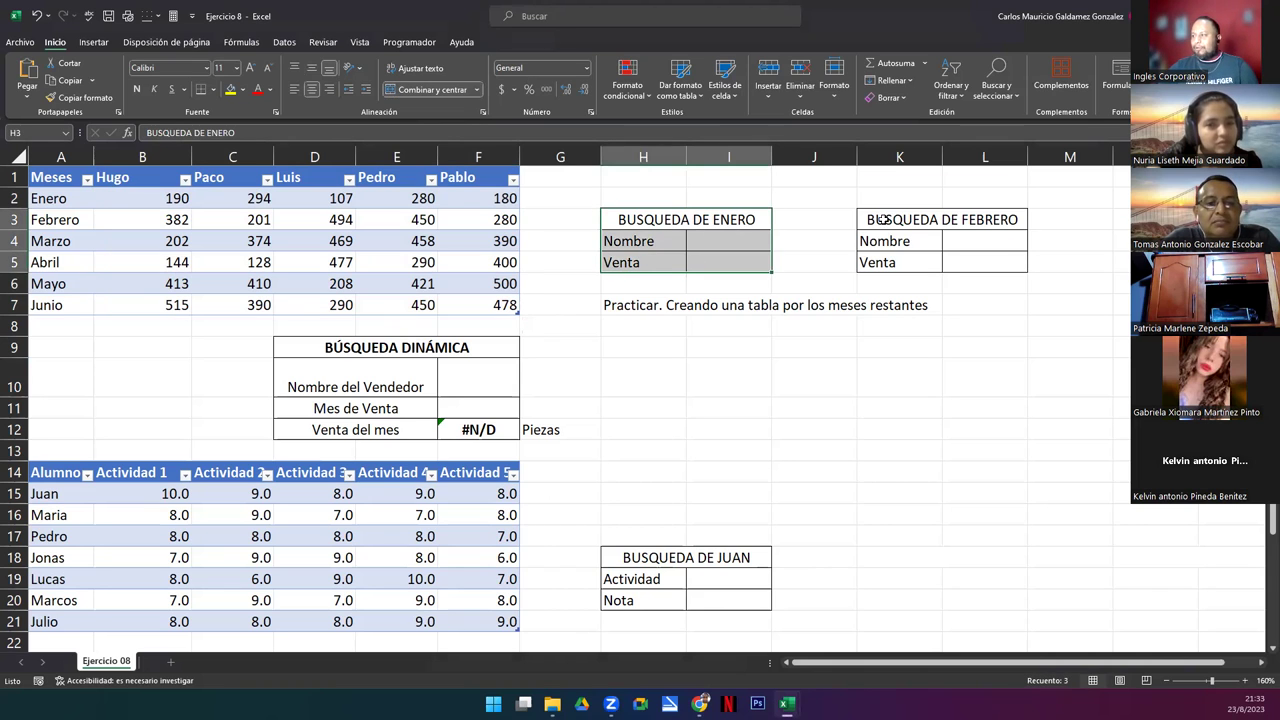
left_click_drag(880, 220, 929, 262)
left_click_drag(656, 214, 674, 260)
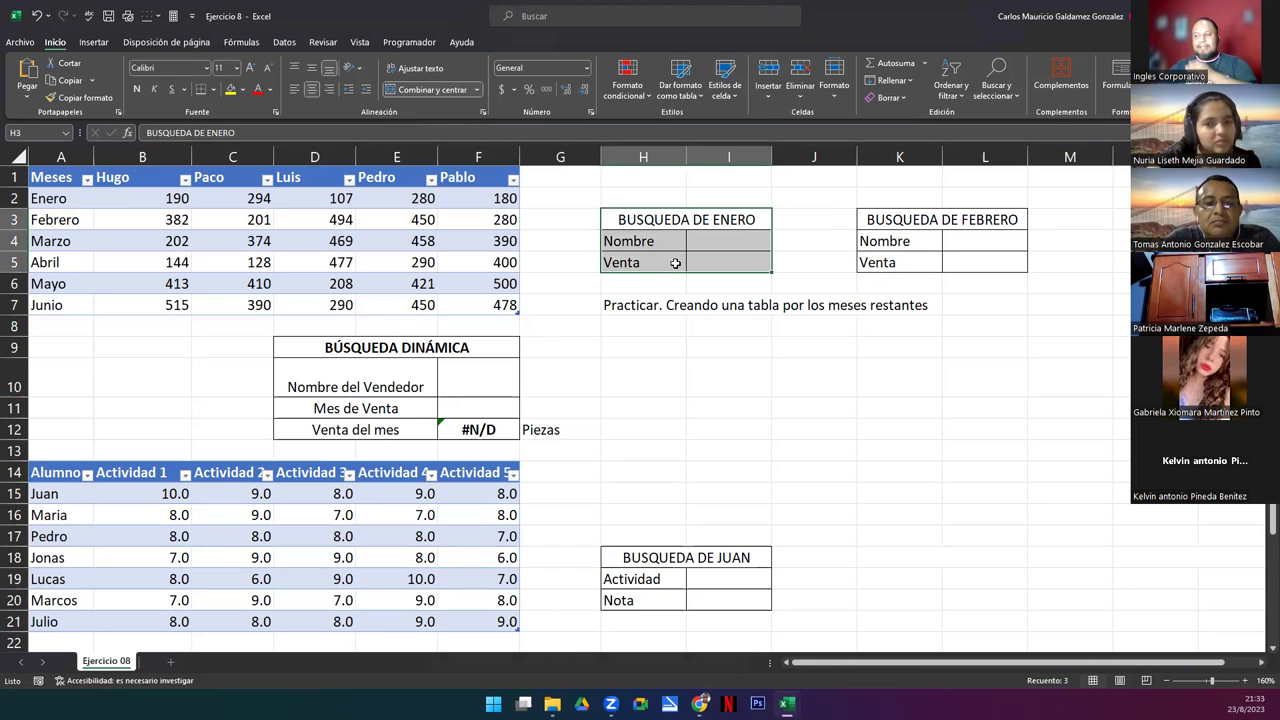
left_click(615, 224)
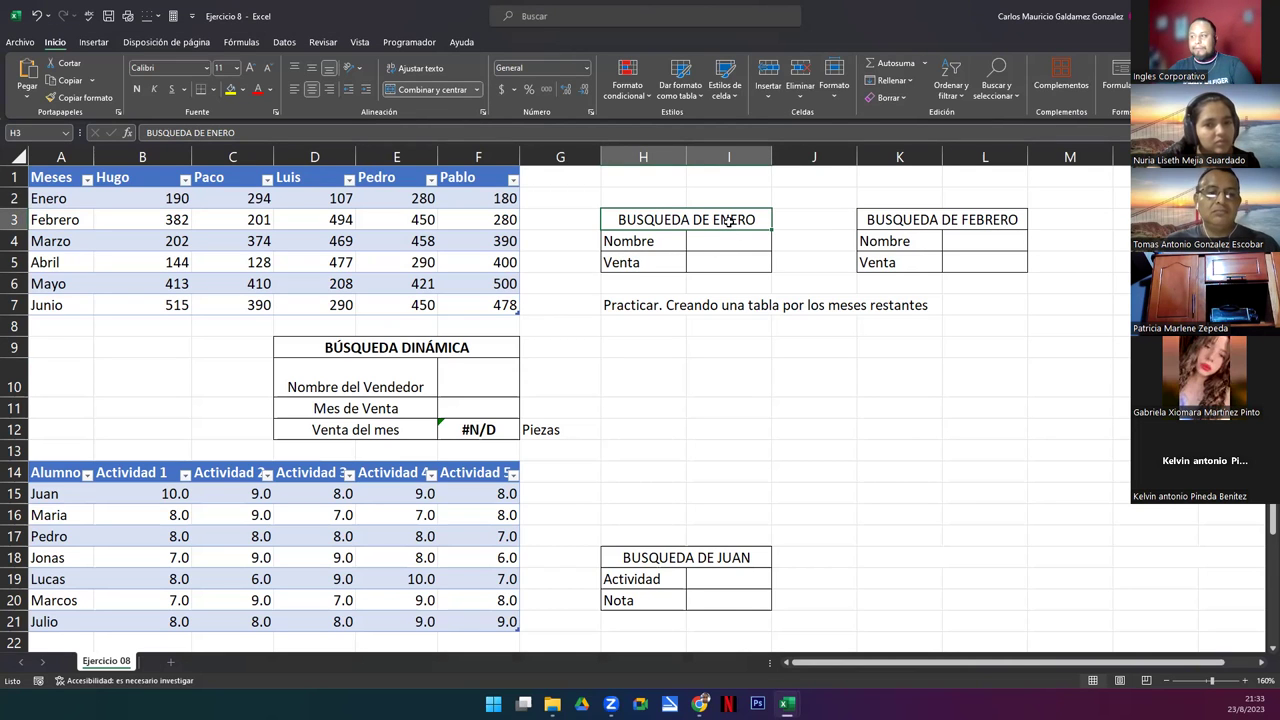
left_click(634, 246)
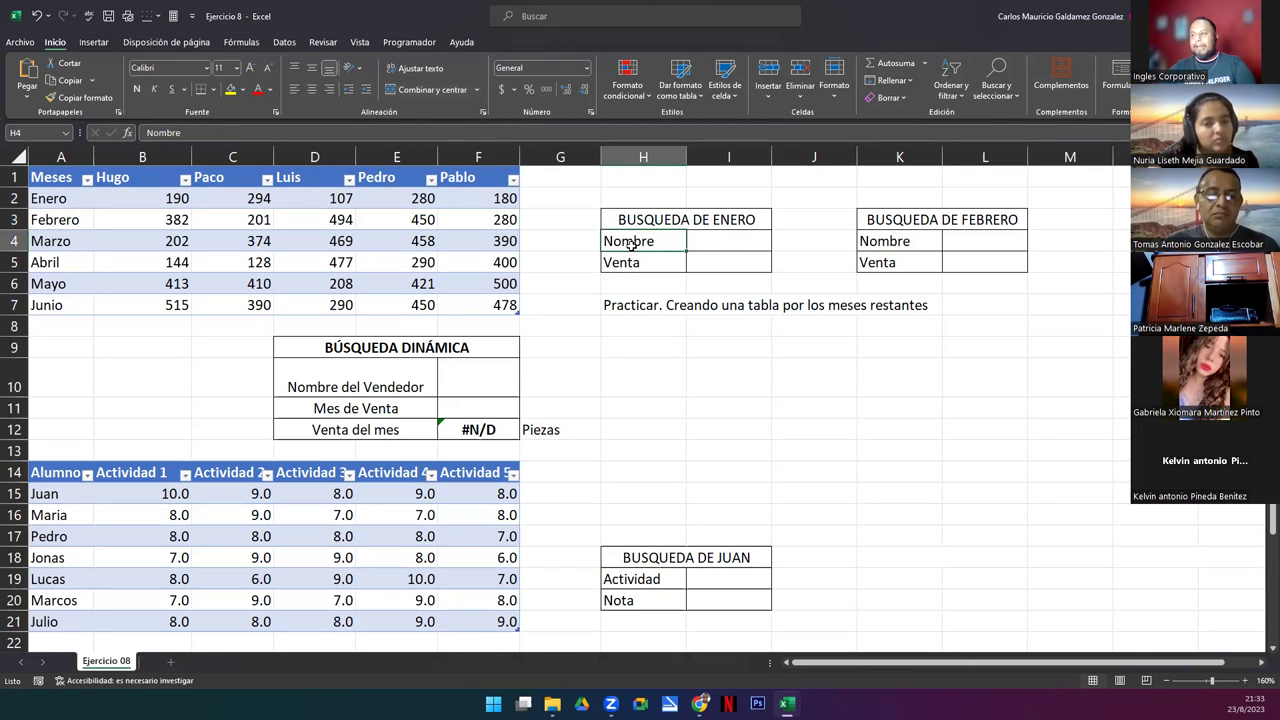
left_click(713, 264)
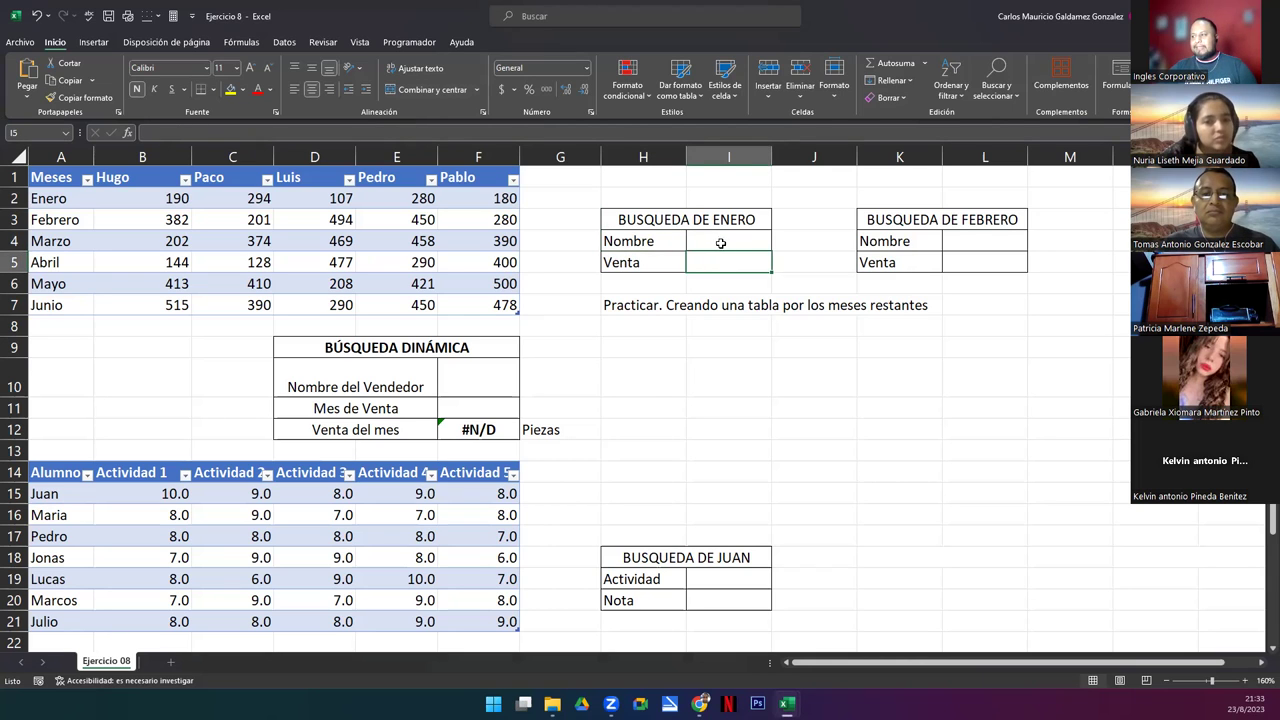
left_click(722, 242)
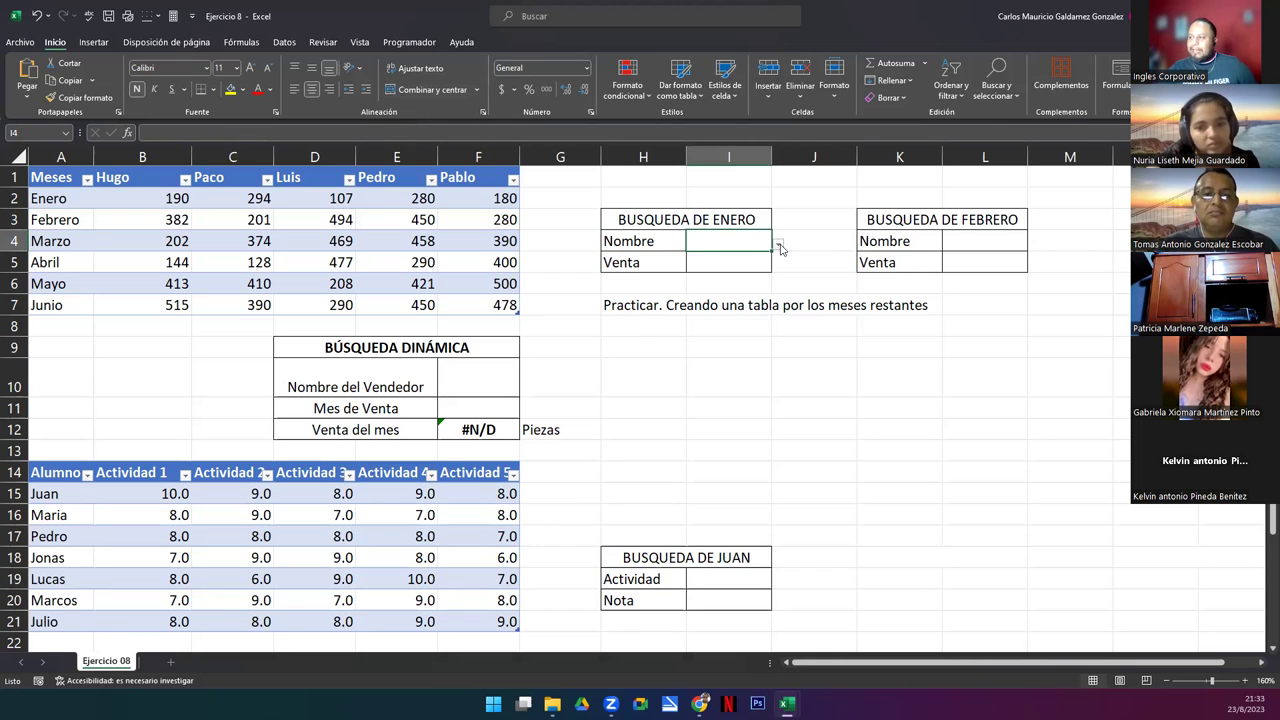
left_click(779, 246)
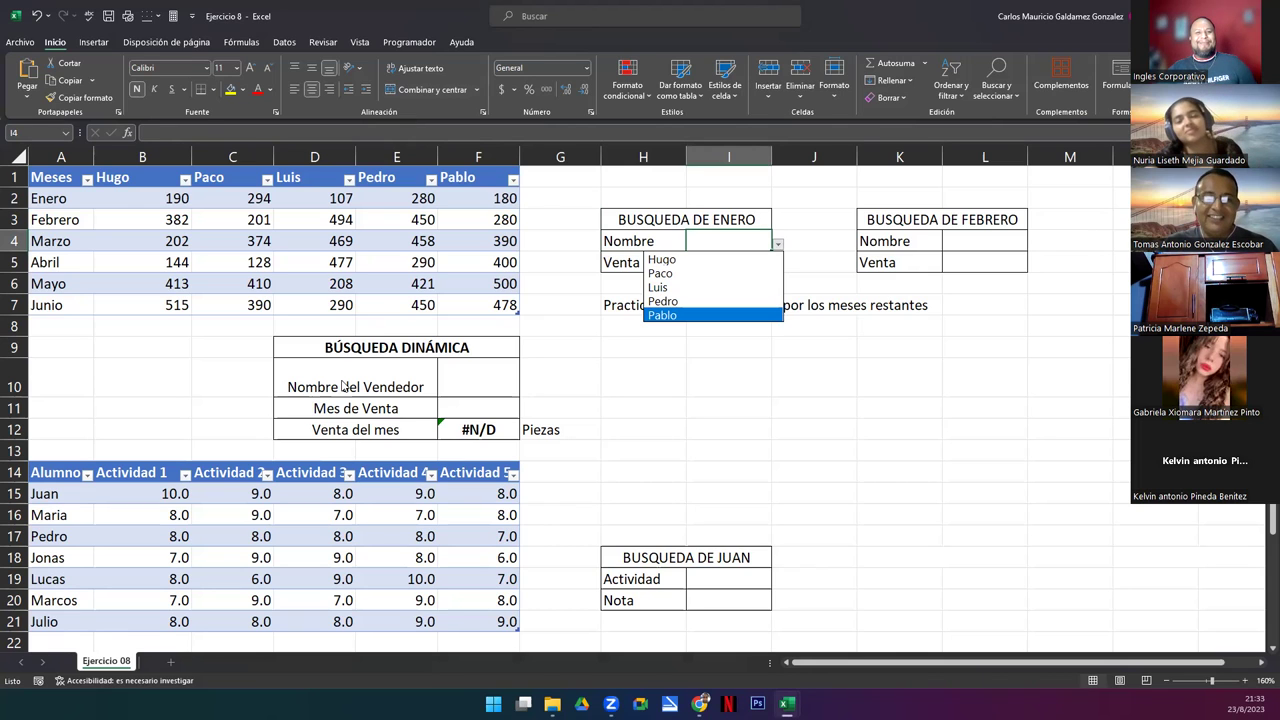
left_click(754, 243)
left_click(988, 245)
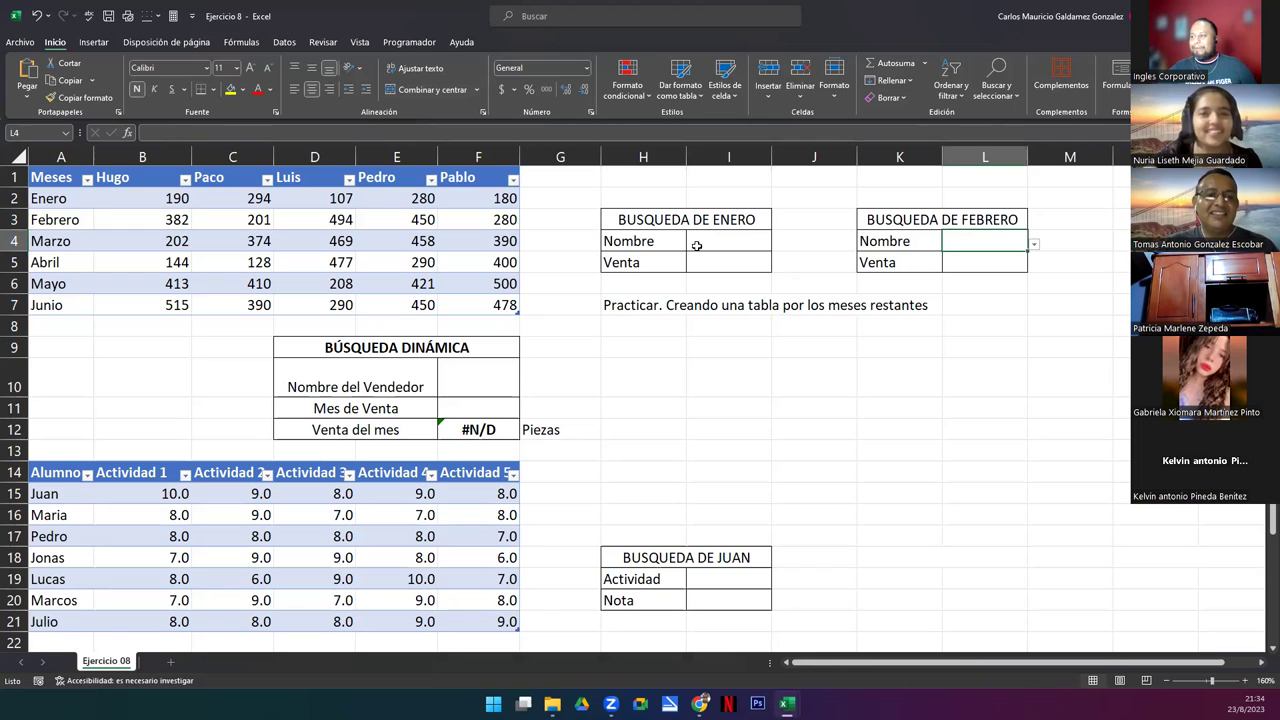
left_click(747, 245)
left_click(988, 245)
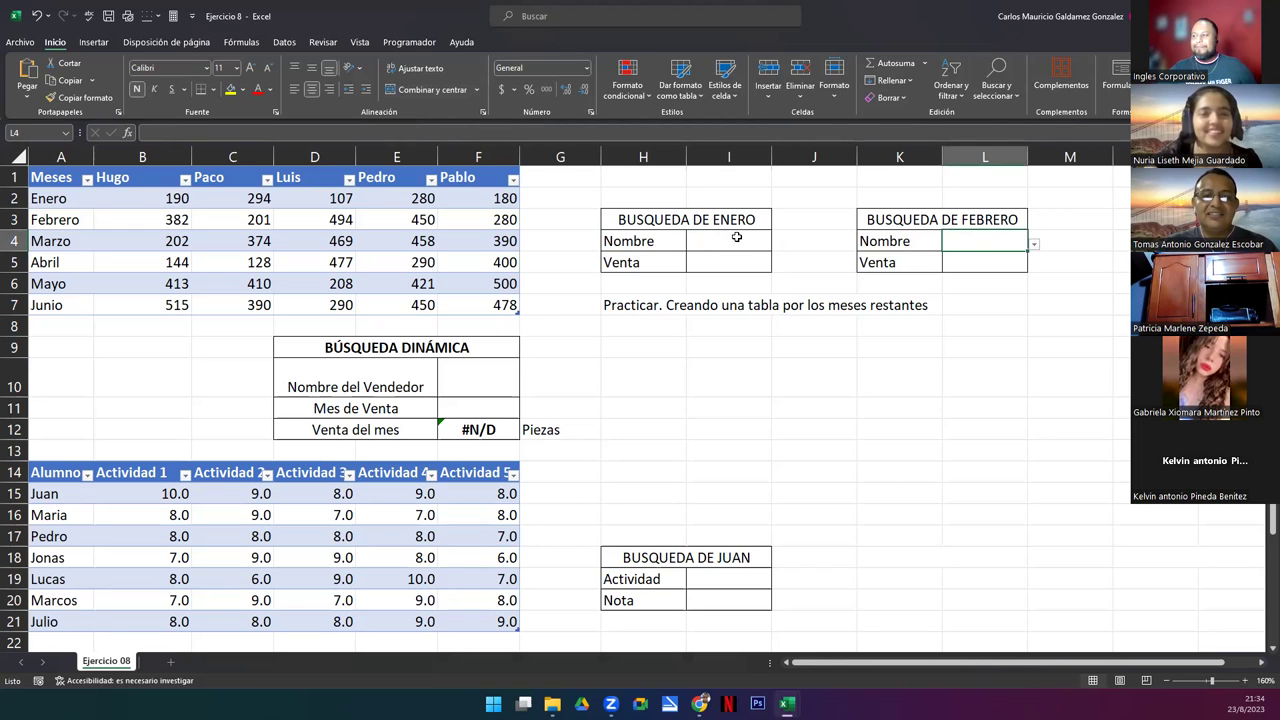
left_click(736, 237)
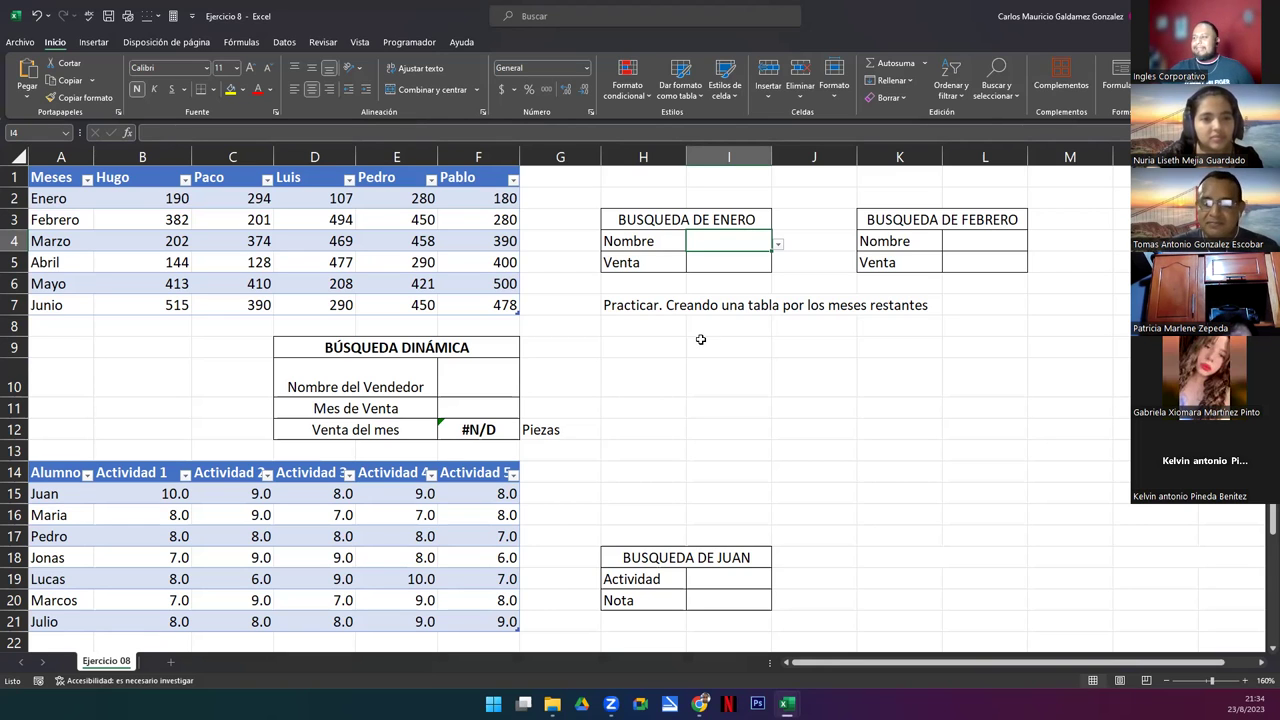
left_click_drag(665, 222, 726, 262)
left_click(725, 241)
left_click(975, 241)
left_click(745, 243)
left_click(962, 237)
left_click(729, 241)
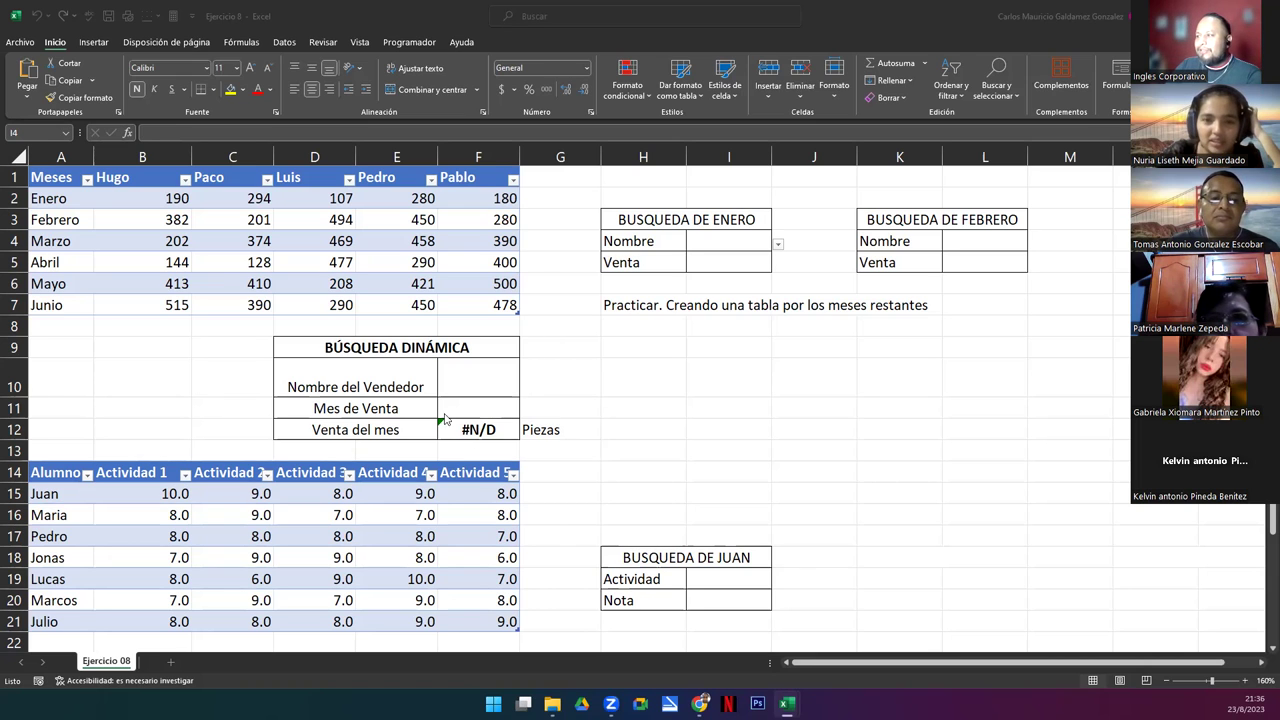
left_click(726, 241)
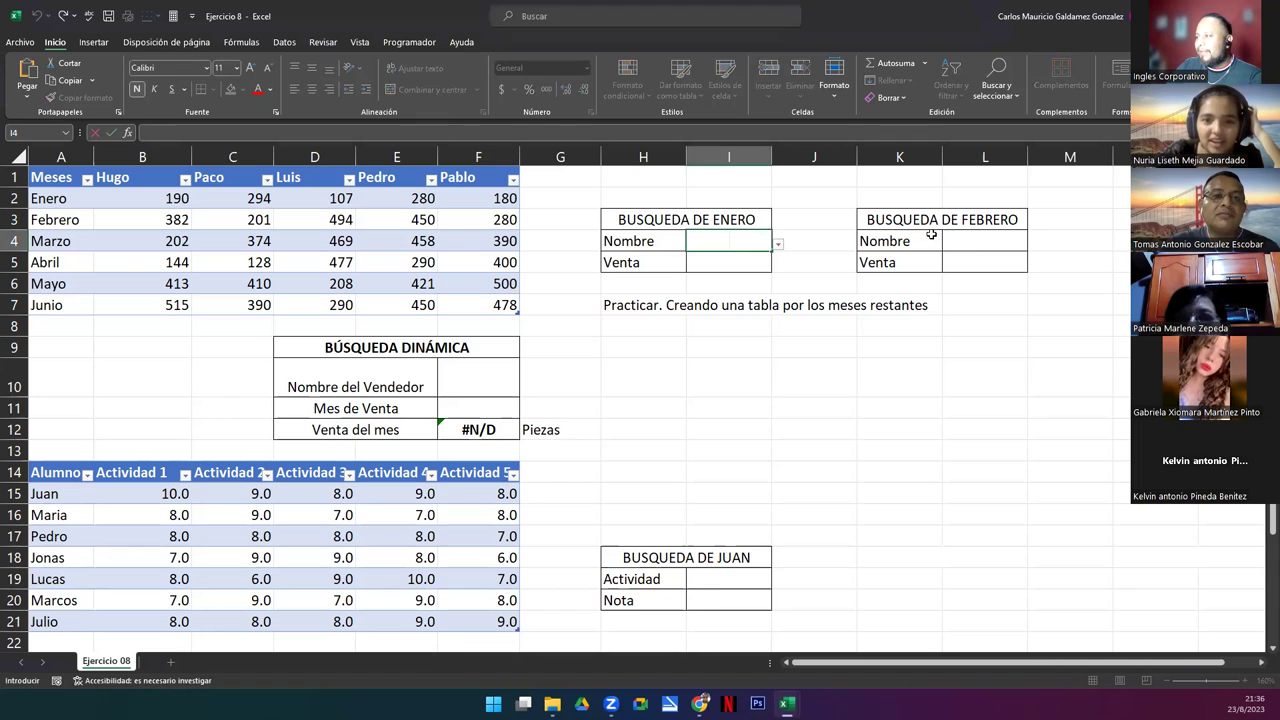
left_click(977, 242)
left_click(740, 241)
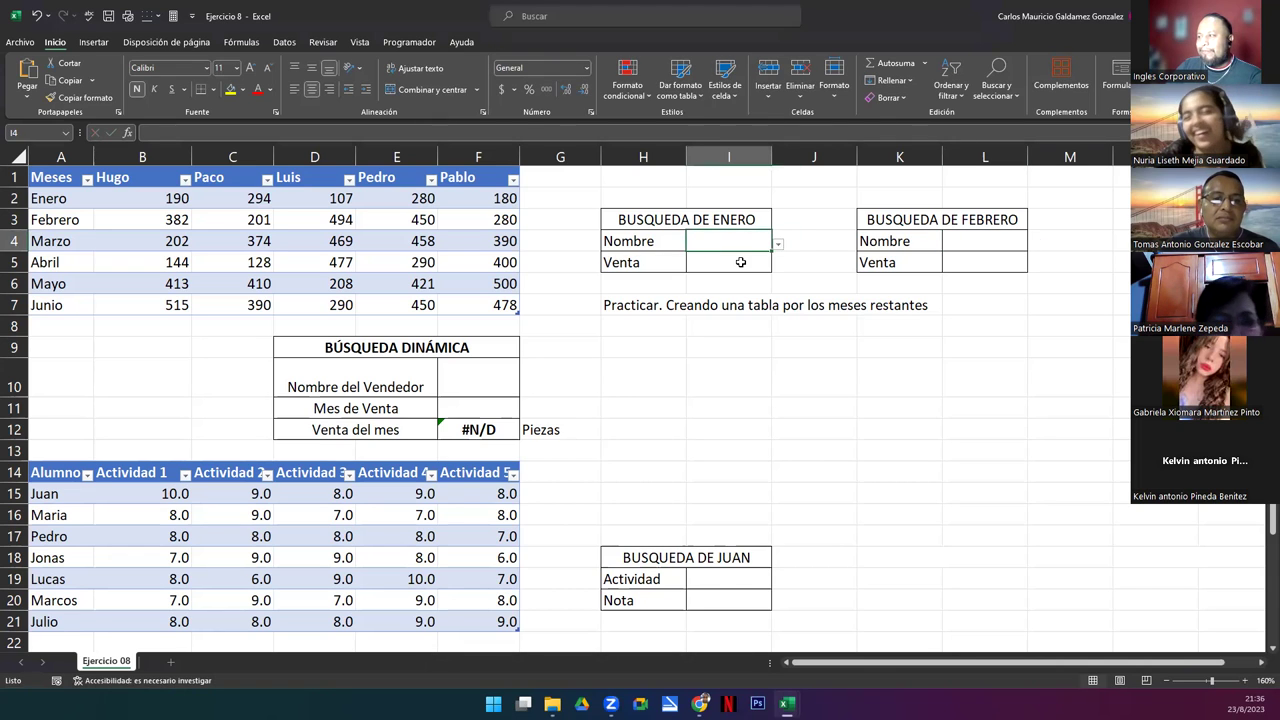
left_click(740, 263)
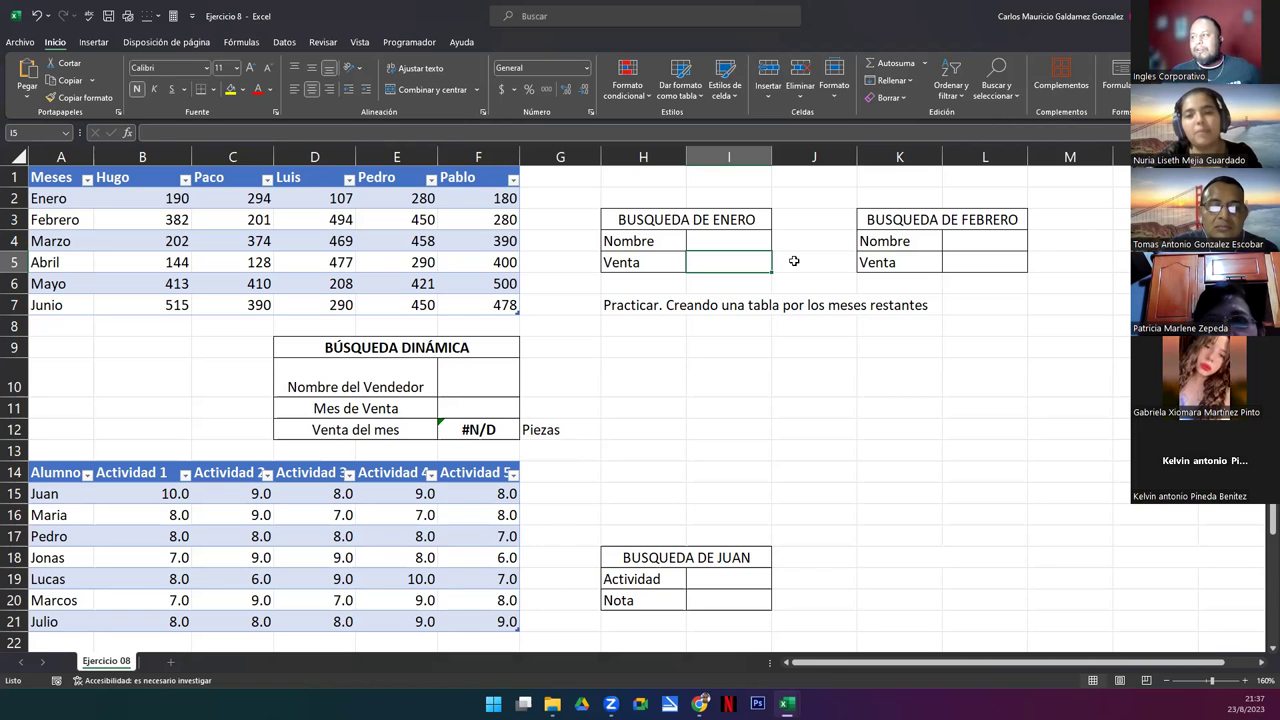
left_click_drag(664, 220, 676, 262)
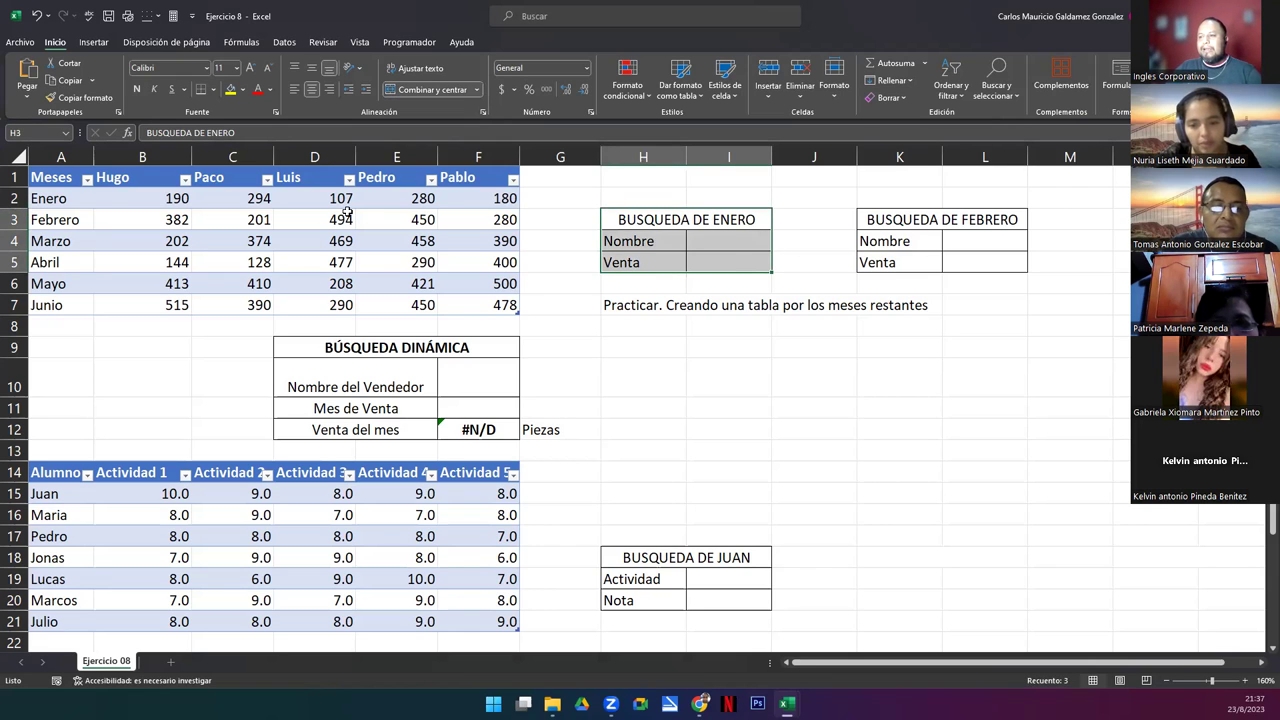
left_click(719, 239)
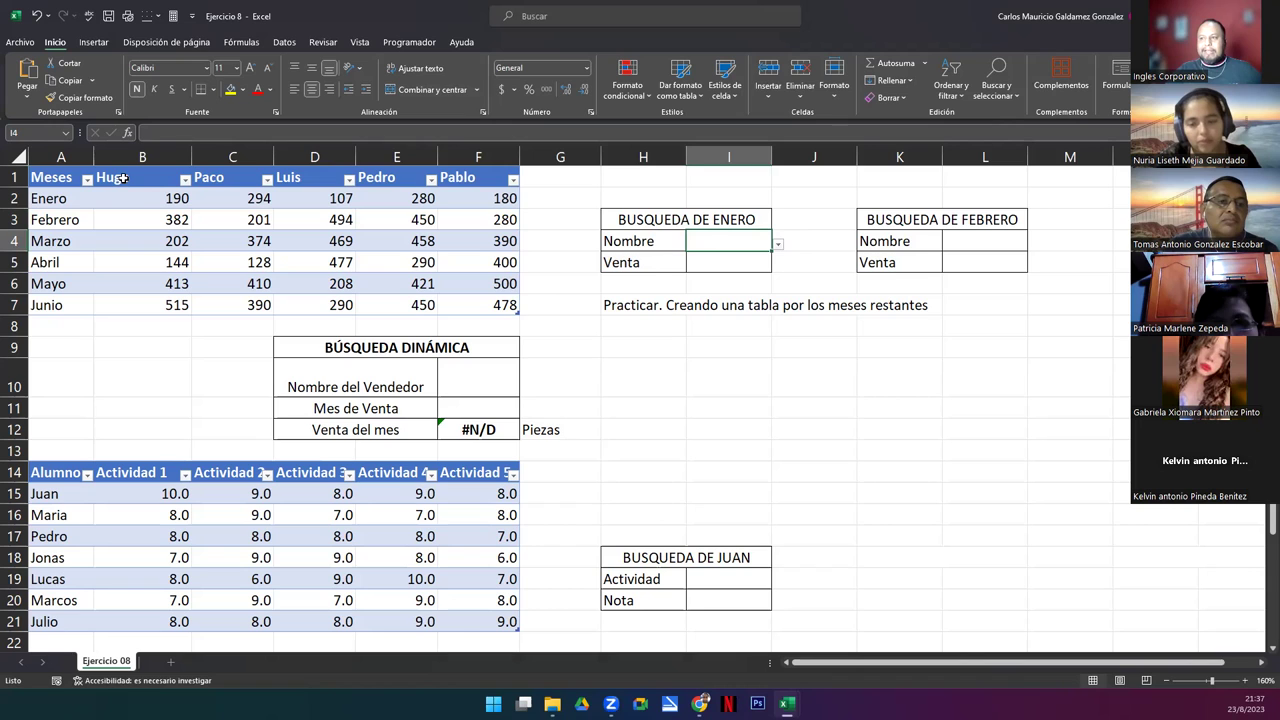
- Center the seller name headers in B1:F1 of the sales table
left_click_drag(125, 180, 495, 172)
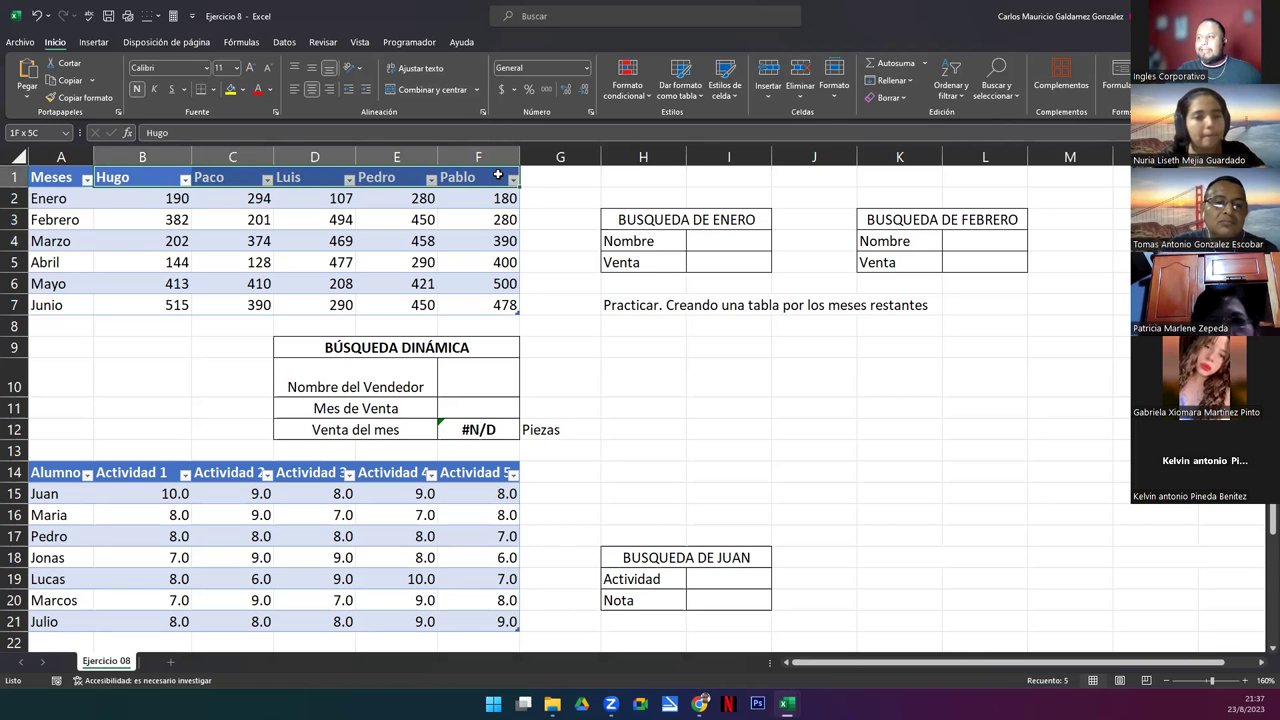
left_click(312, 89)
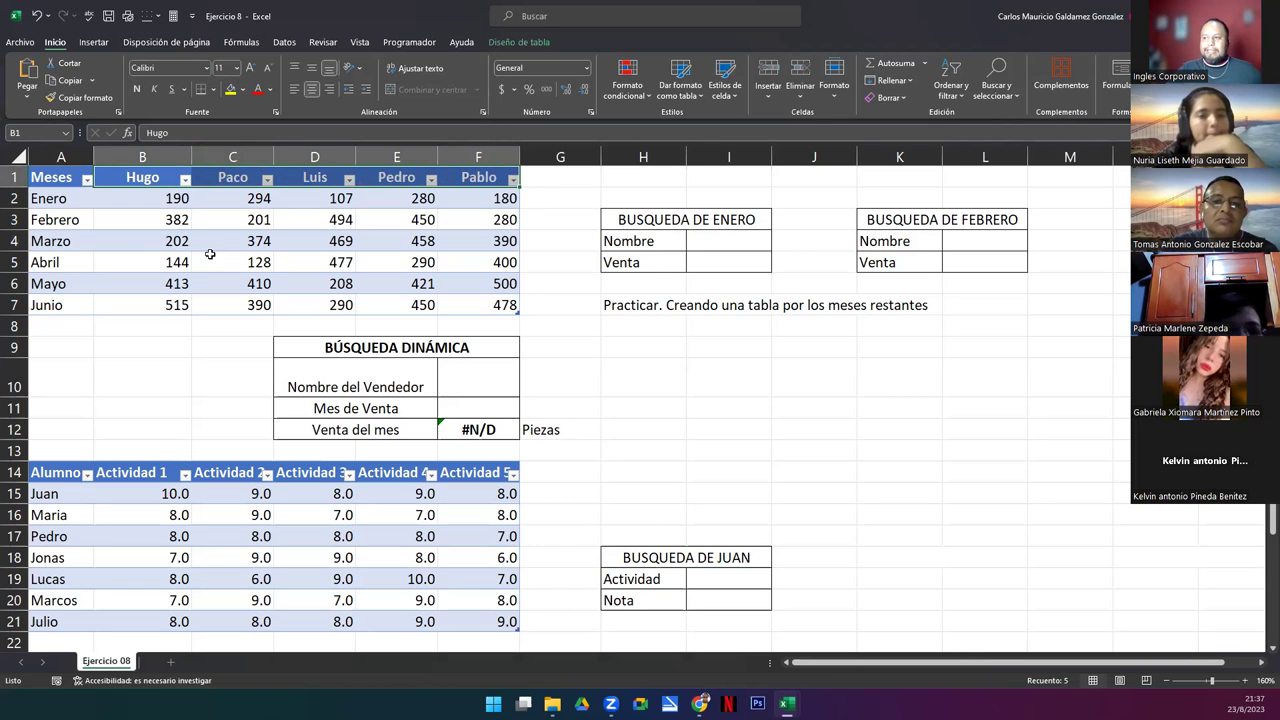
left_click(145, 180)
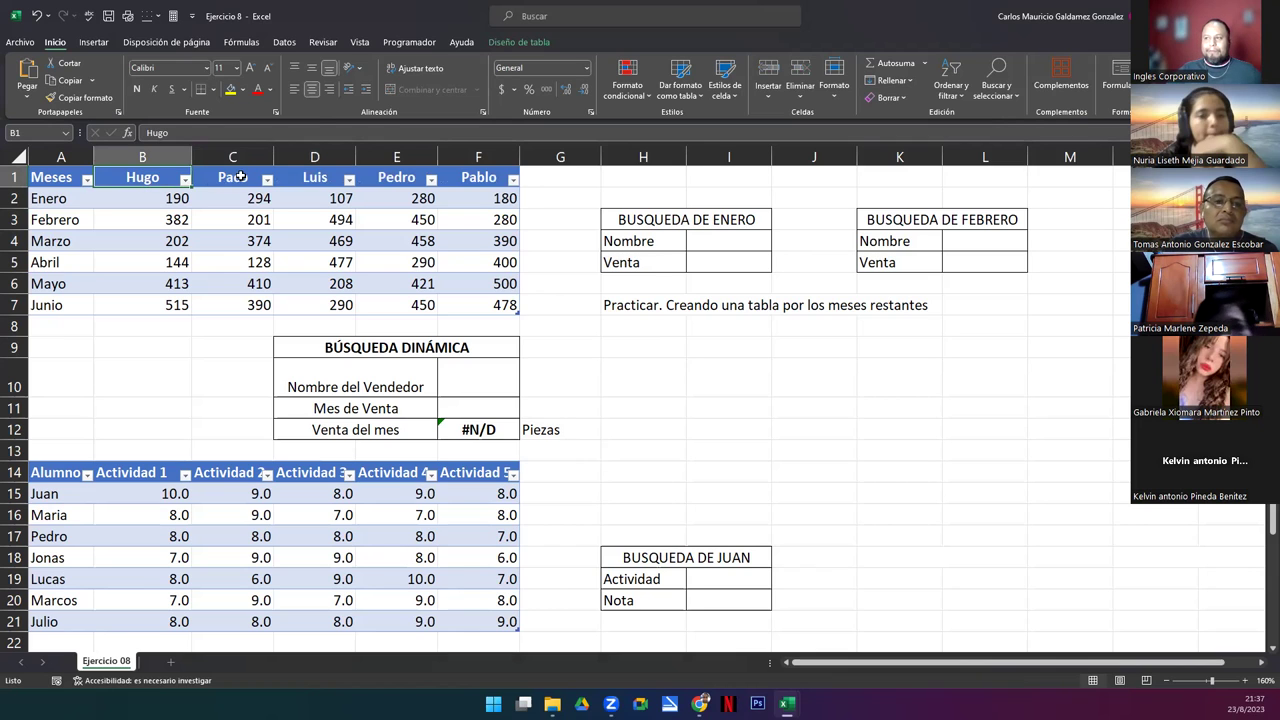
left_click(476, 168)
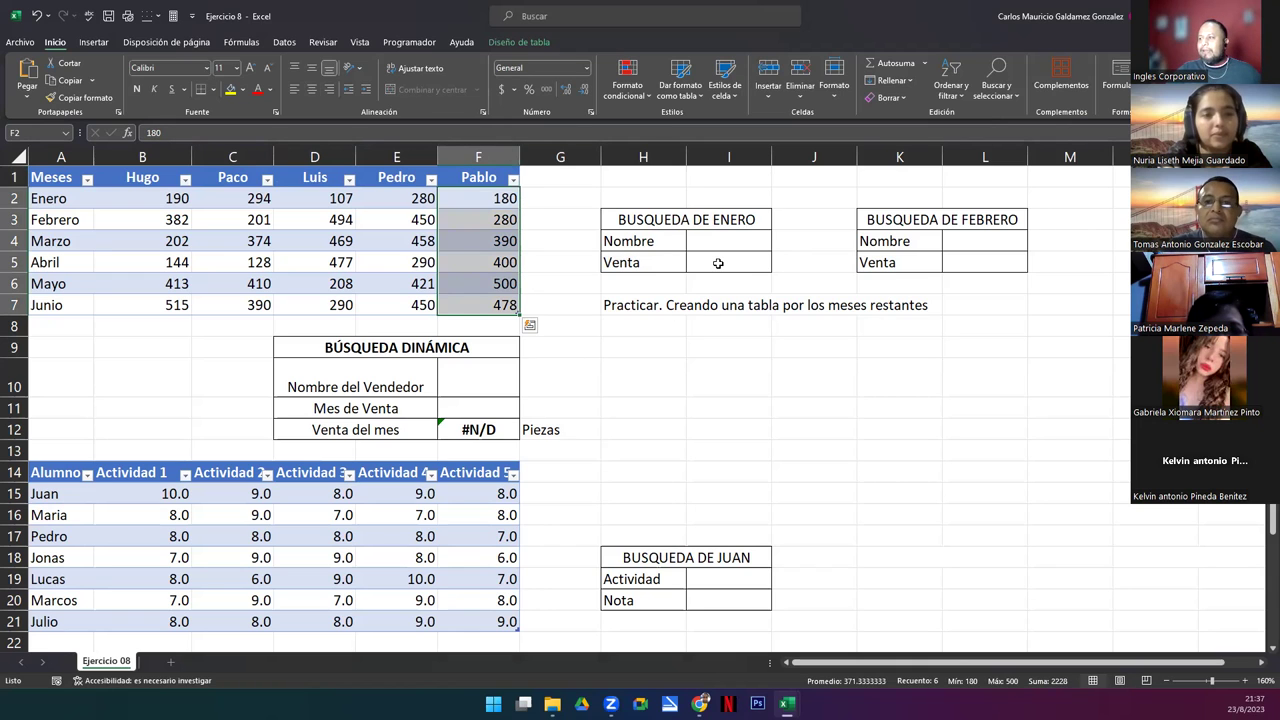
- Begin a BUSCARH formula in the January Venta cell I5, with I4 as lookup value and B1:F7, headers included, as the search matrix
left_click(718, 262)
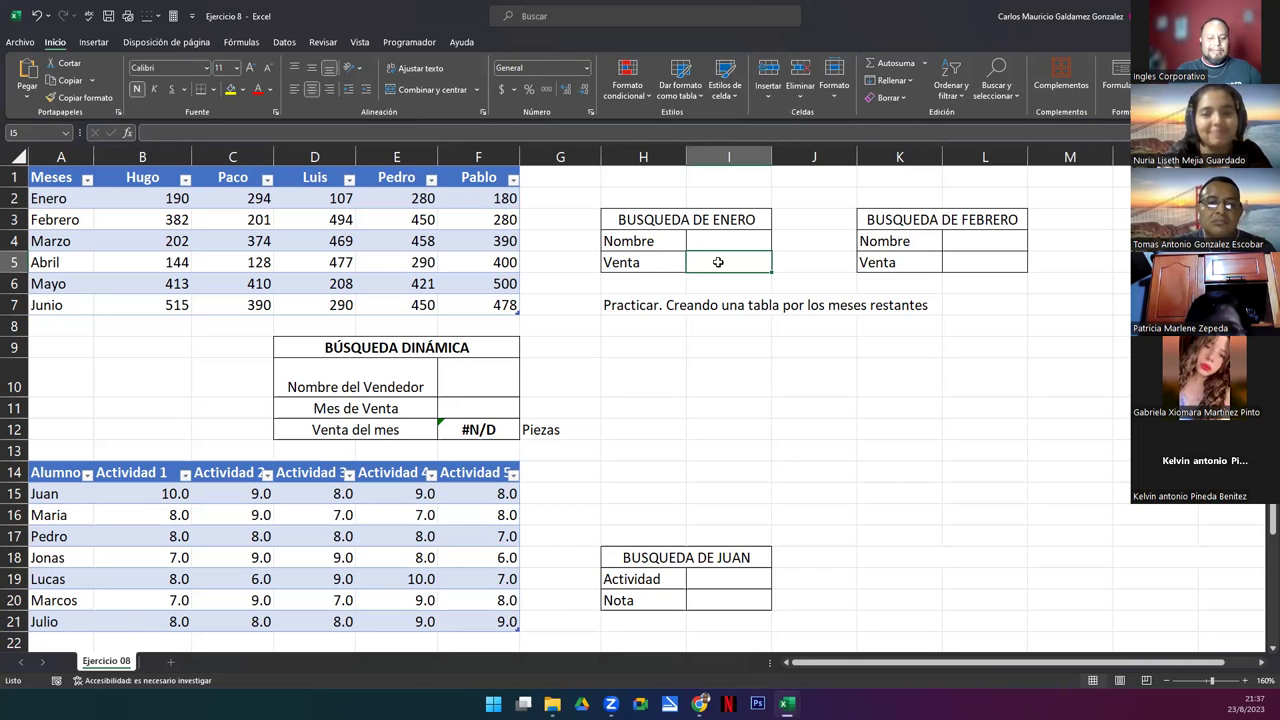
type("=")
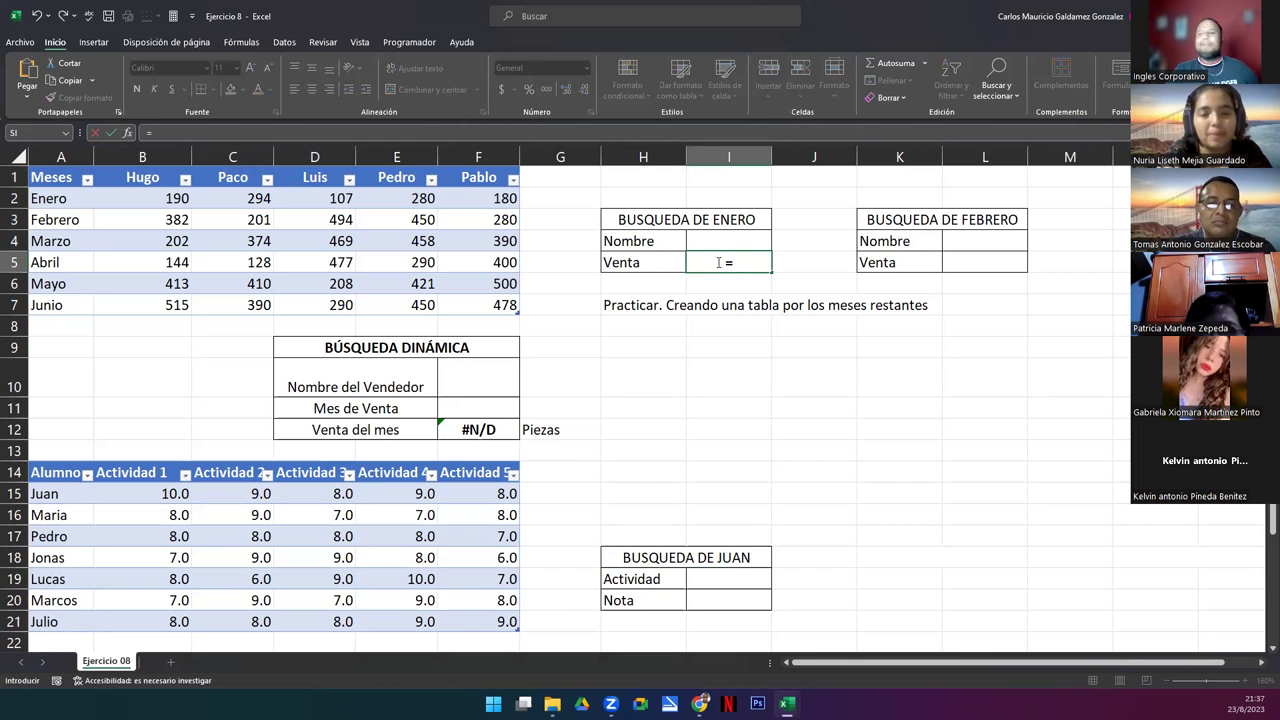
type("buscarh")
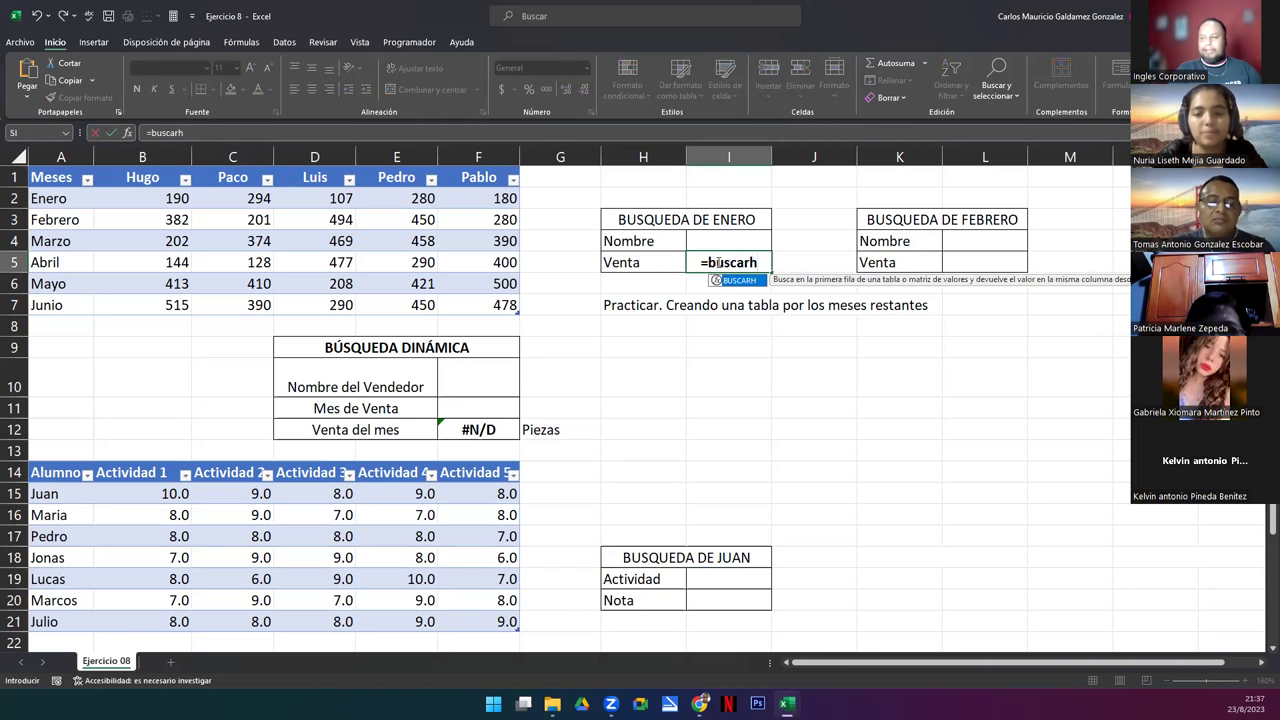
key("Tab")
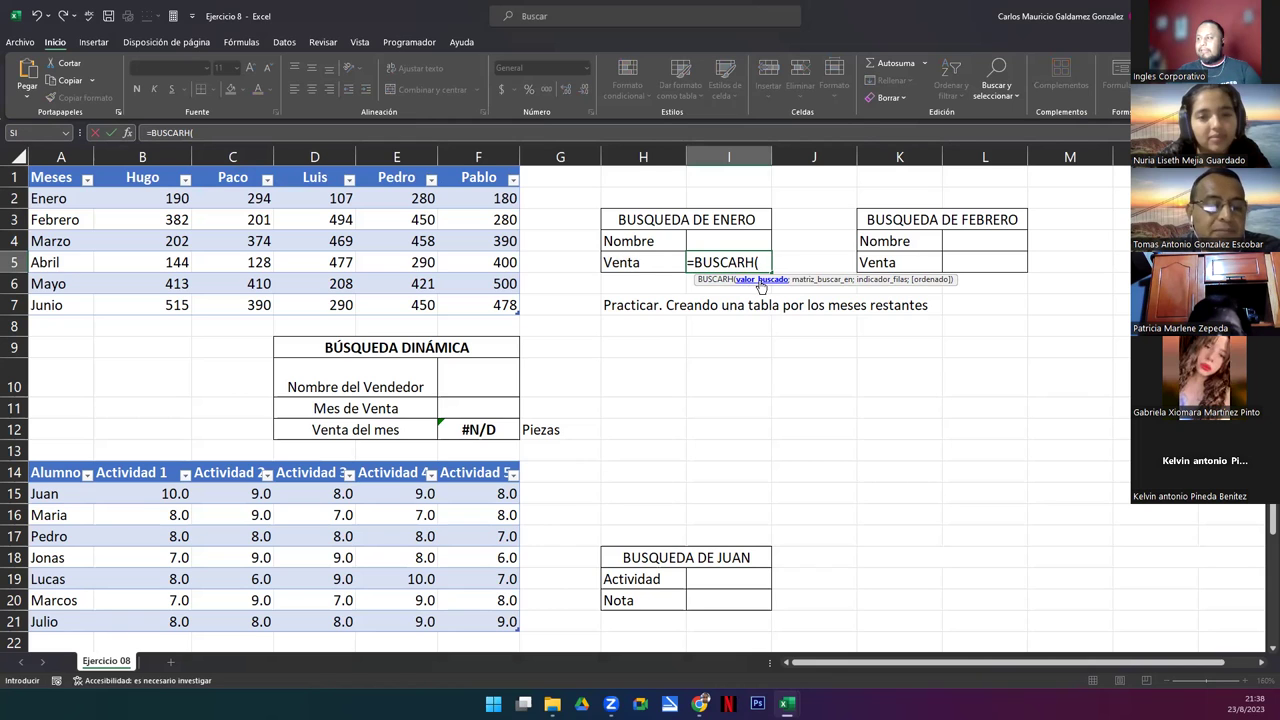
left_click(719, 241)
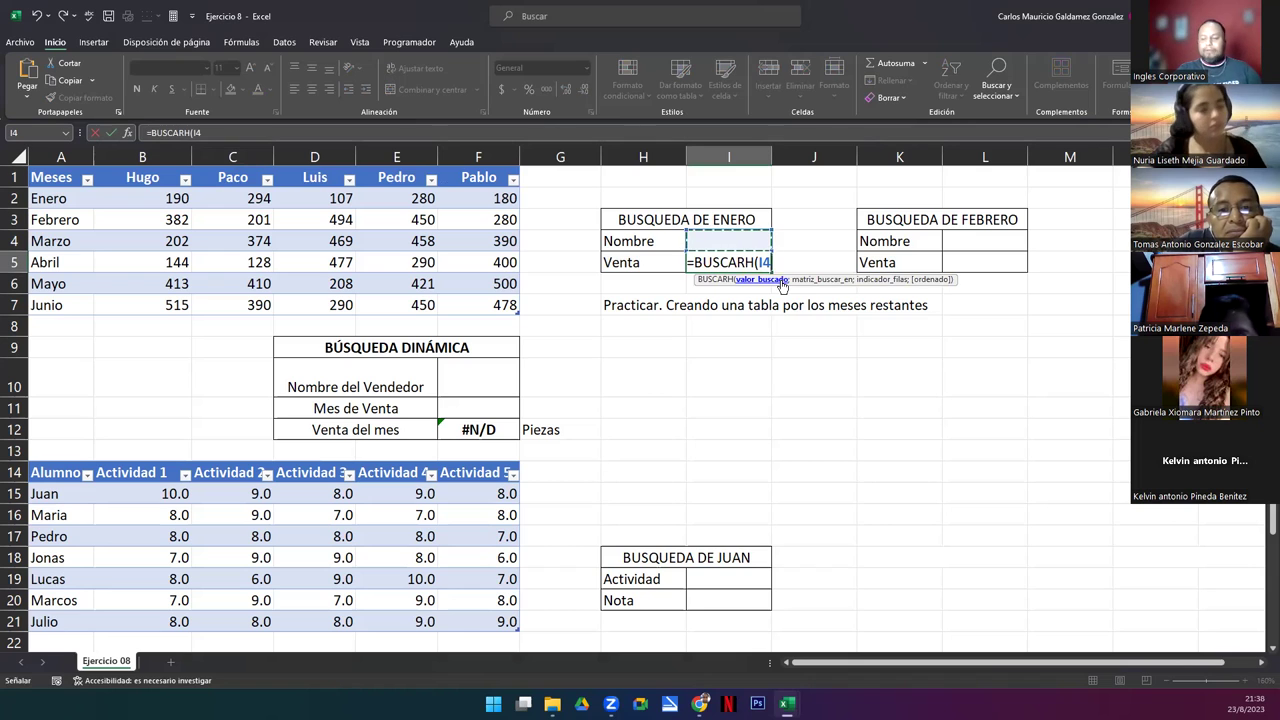
type(";")
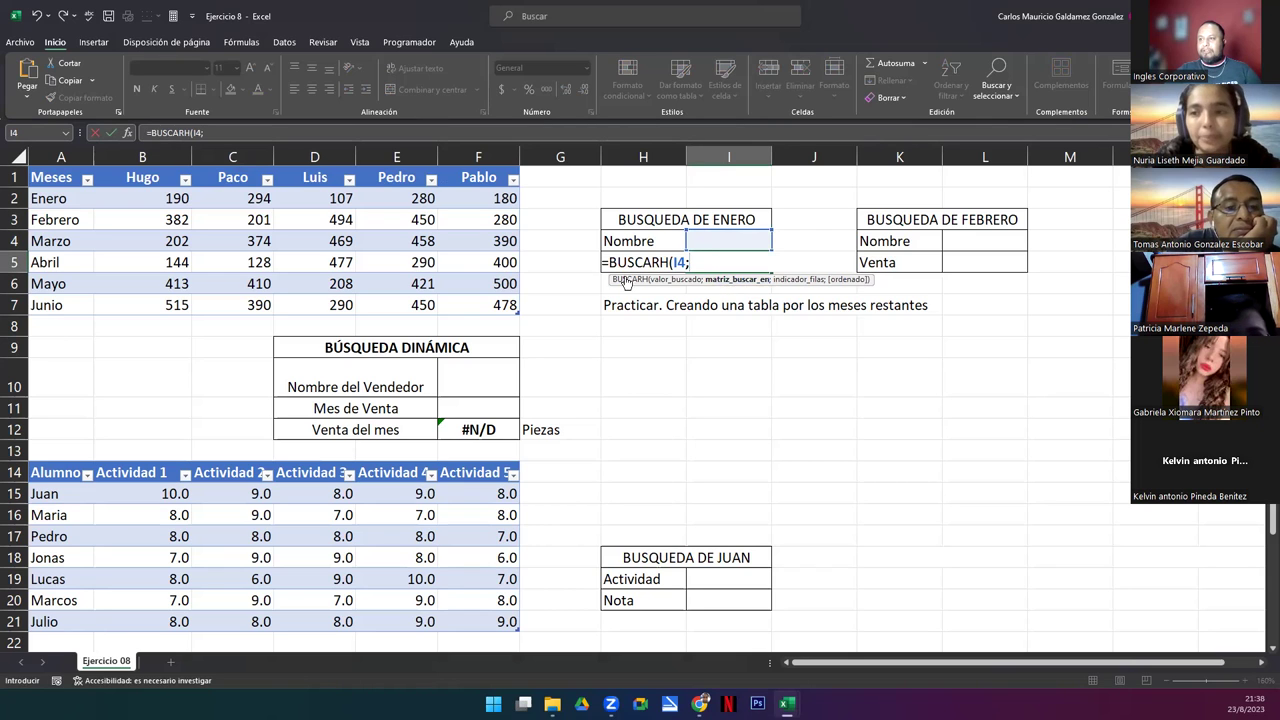
left_click(127, 177)
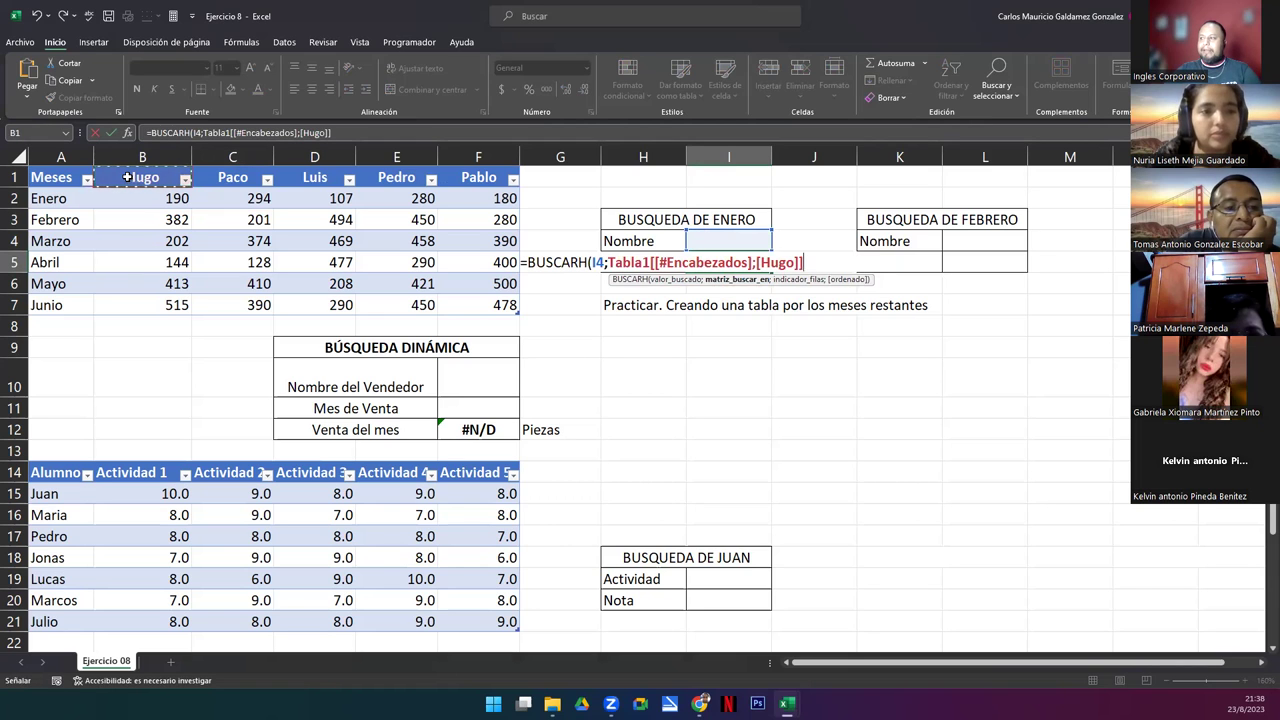
left_click_drag(127, 177, 473, 305)
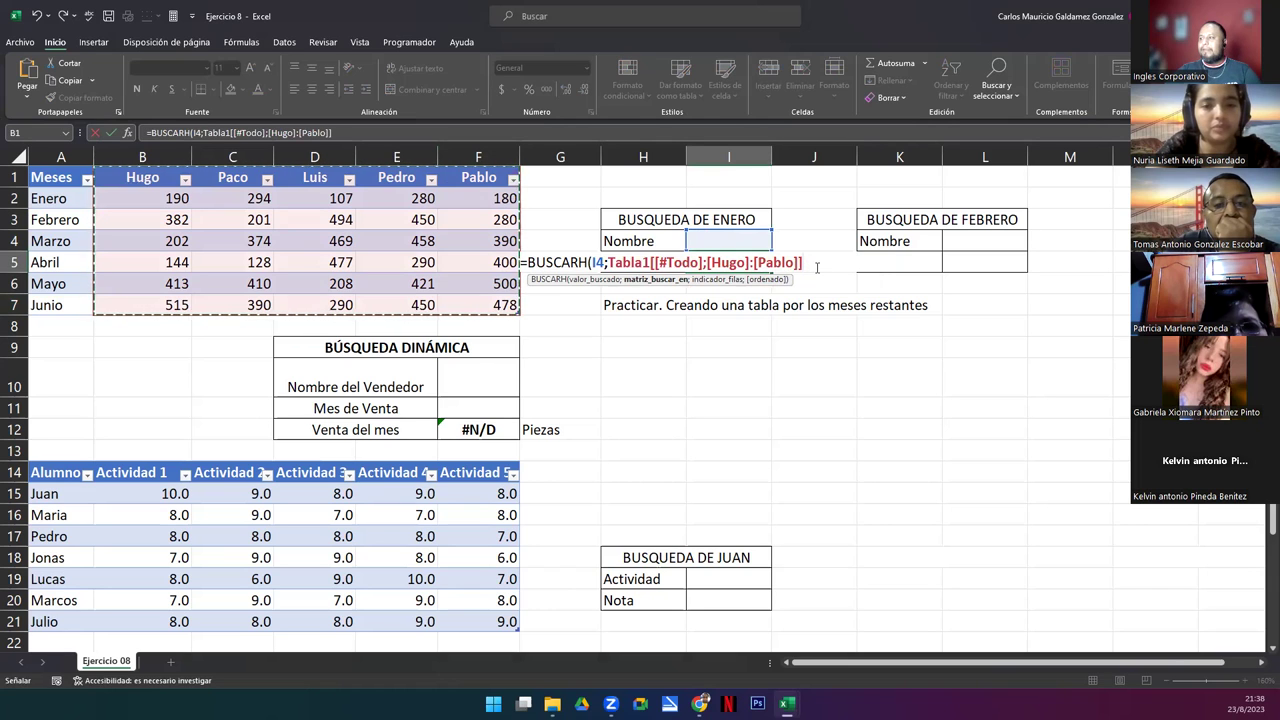
- Complete the BUSCARH formula in I5 with row index 2 and FALSO for an exact match
type(";")
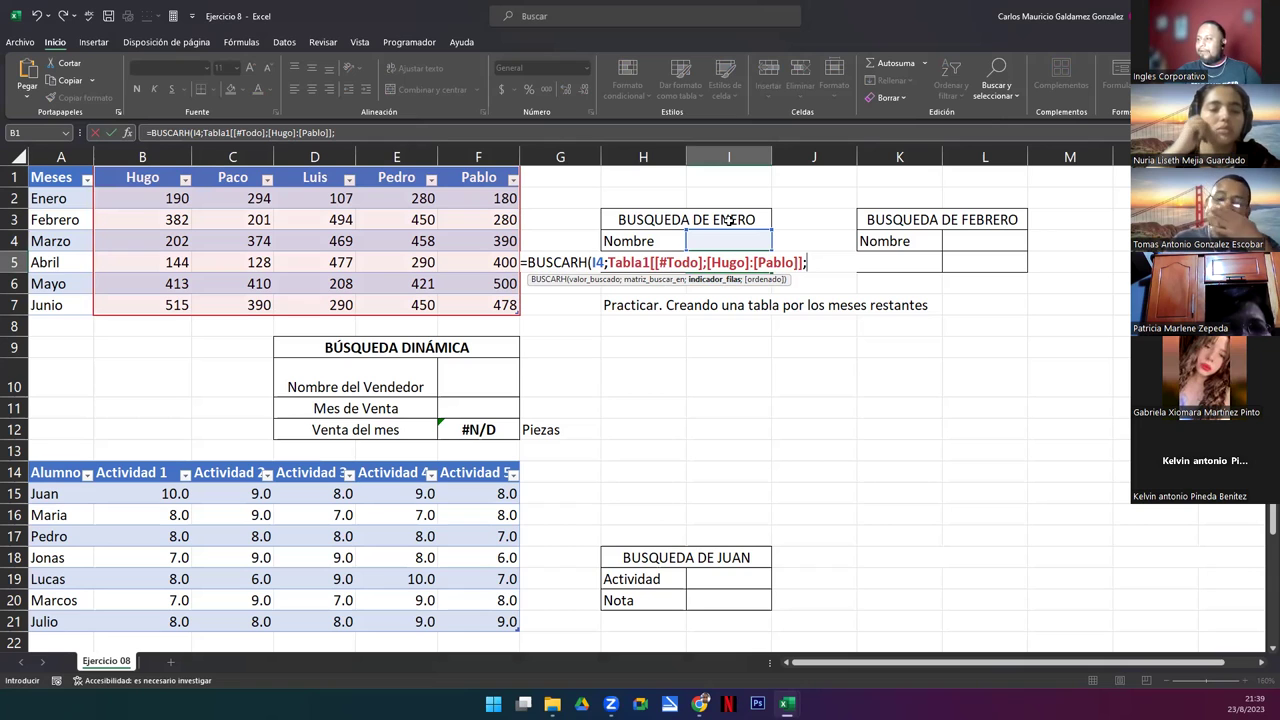
type(";")
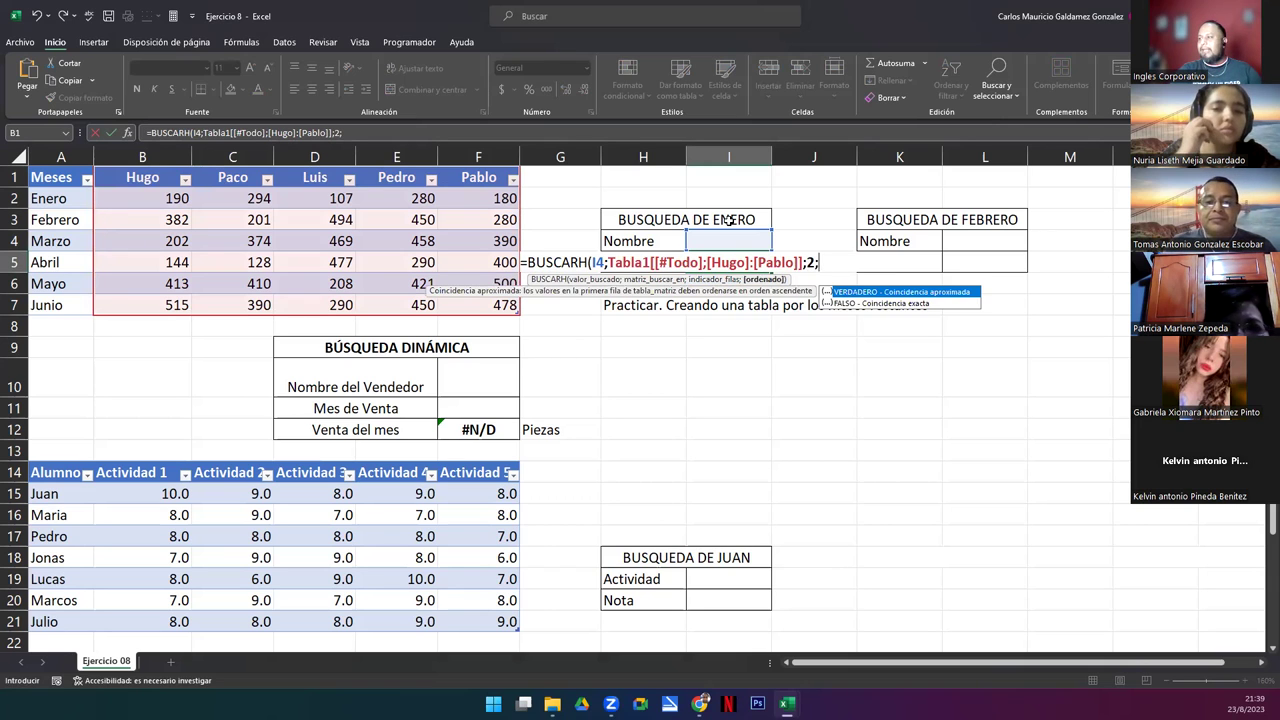
key("Down")
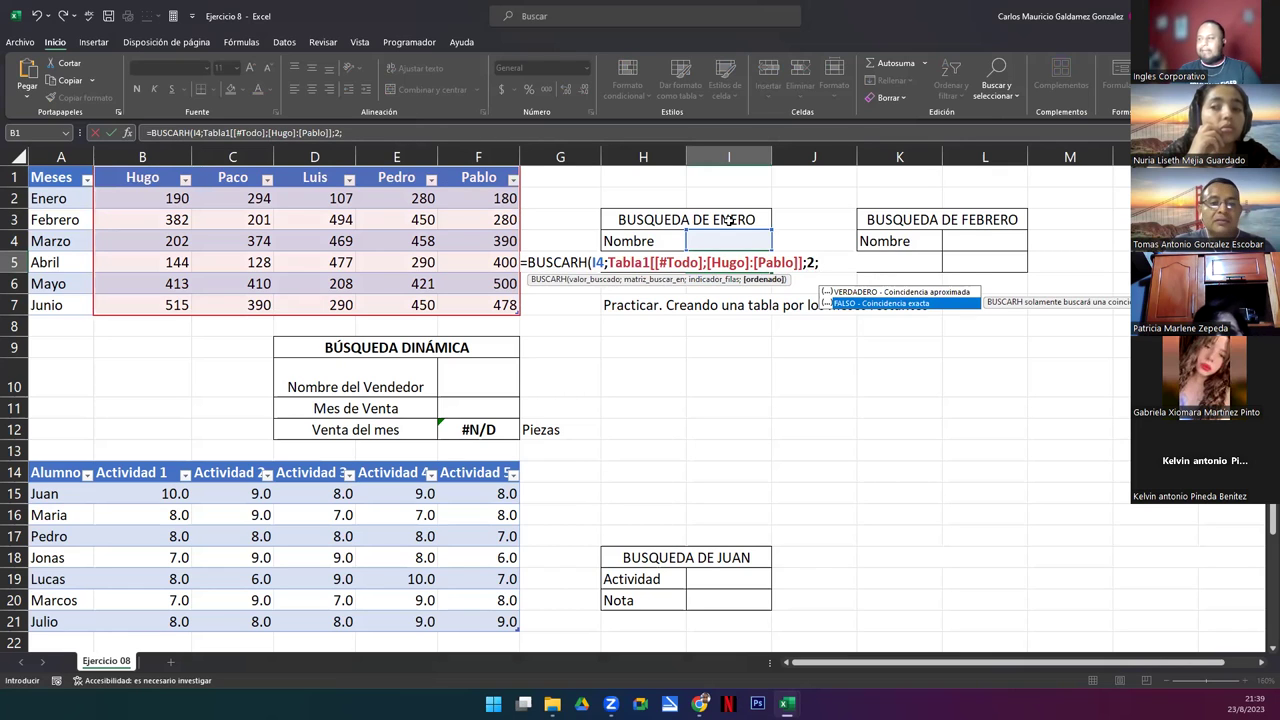
key("Tab")
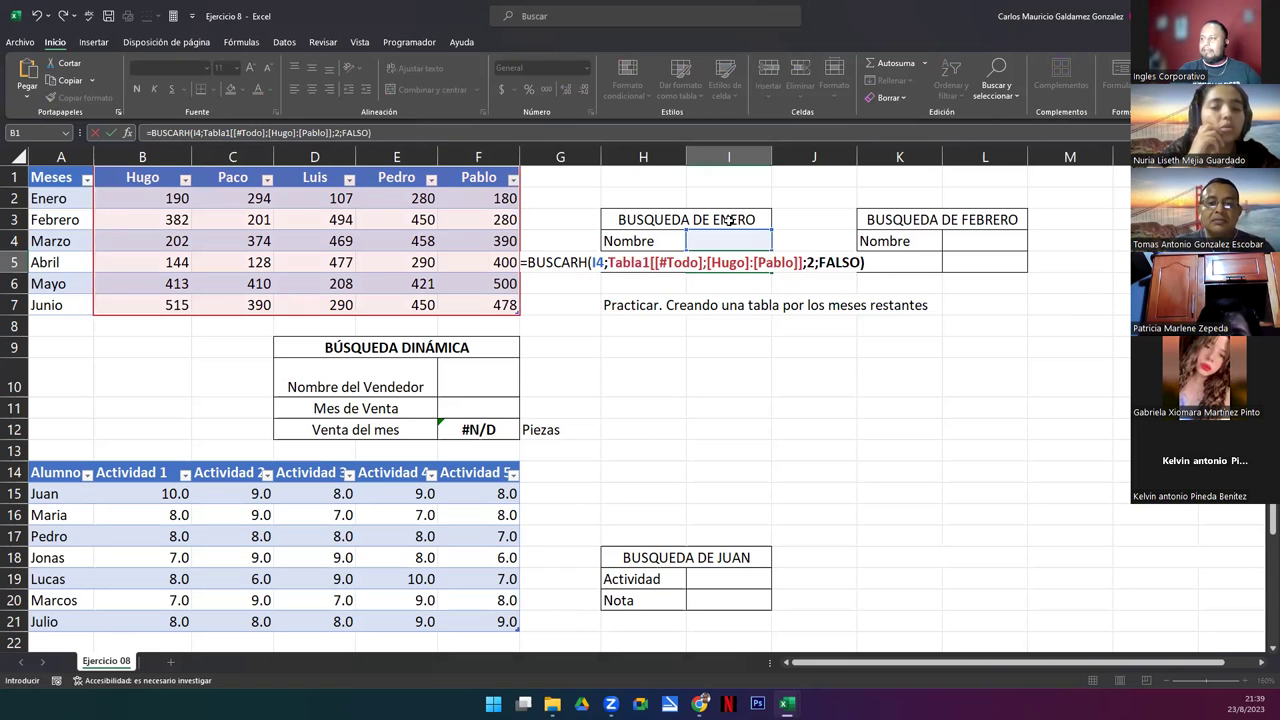
type(")")
key("Return")
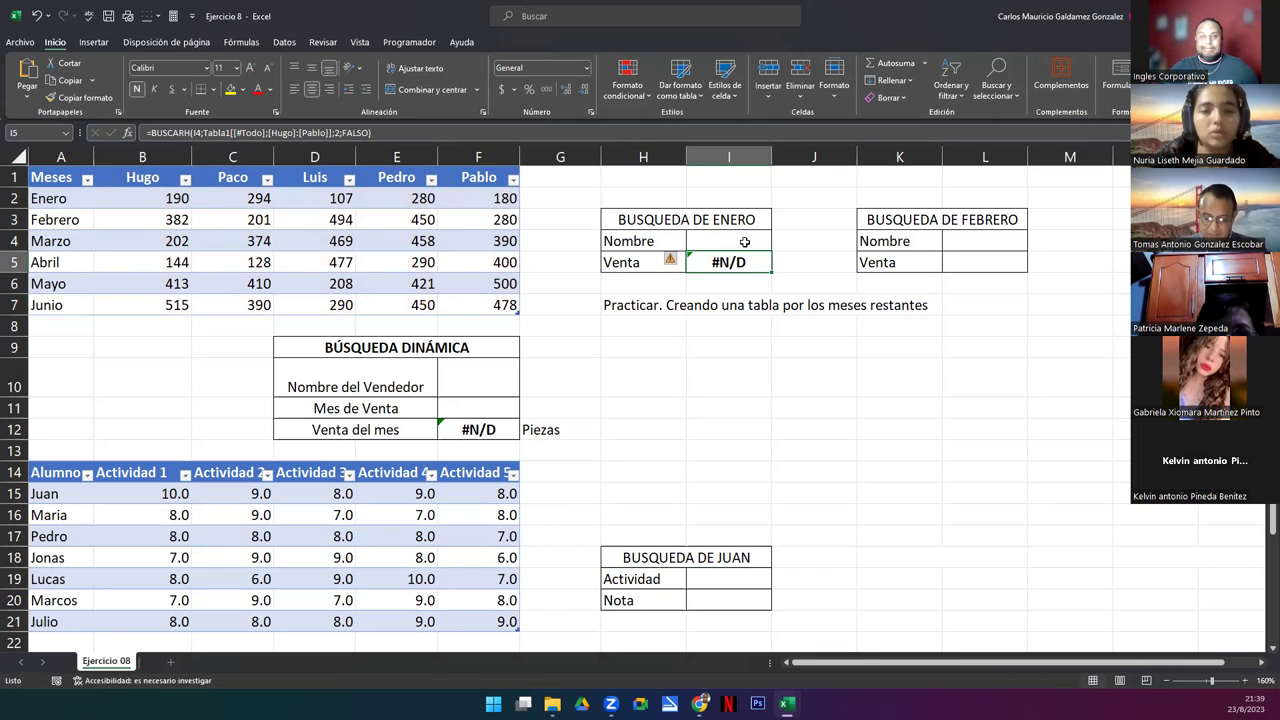
- Read the help article on the #N/D error in the January Venta cell I5, including its meaning, main solution and related topics
left_click(671, 262)
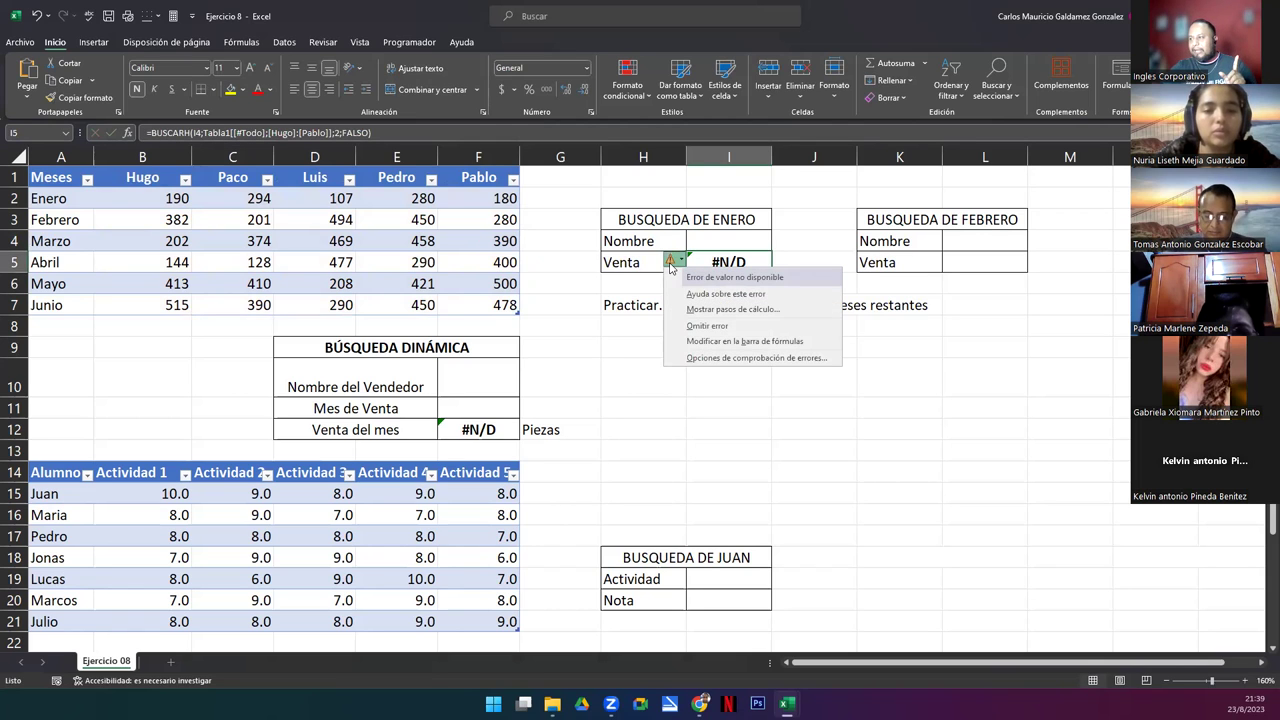
left_click(725, 293)
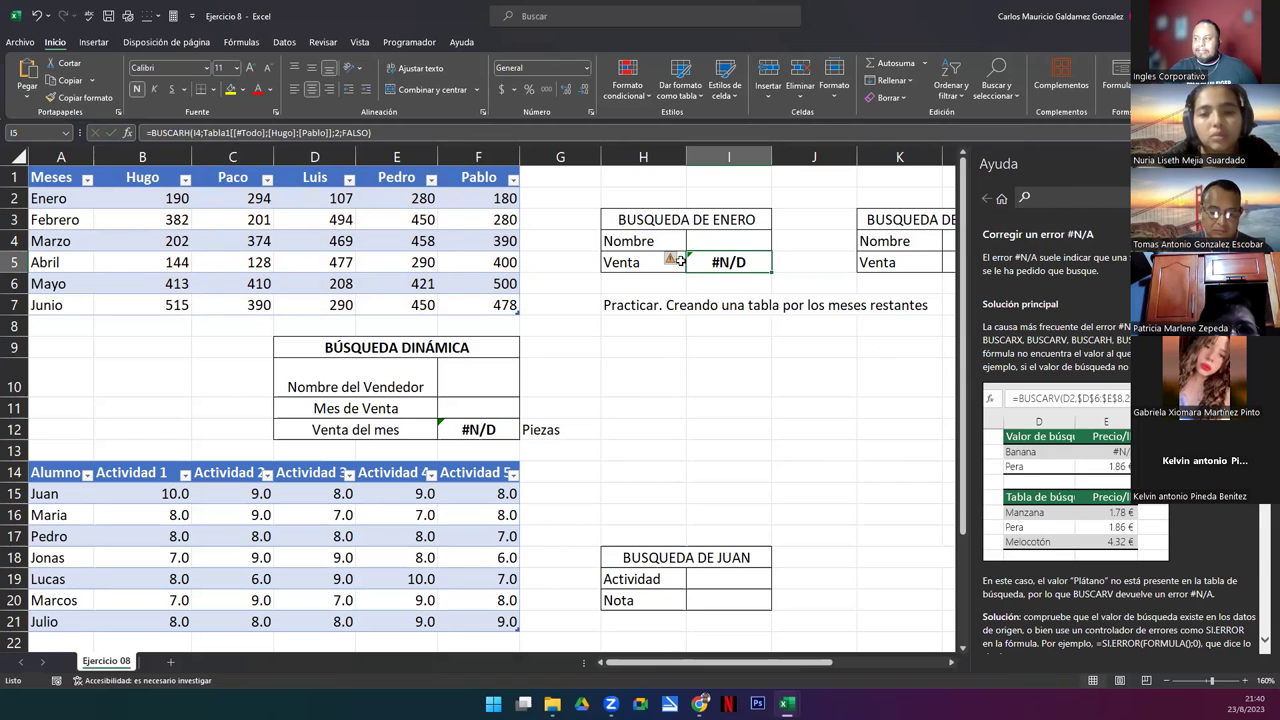
mouse_move(670, 264)
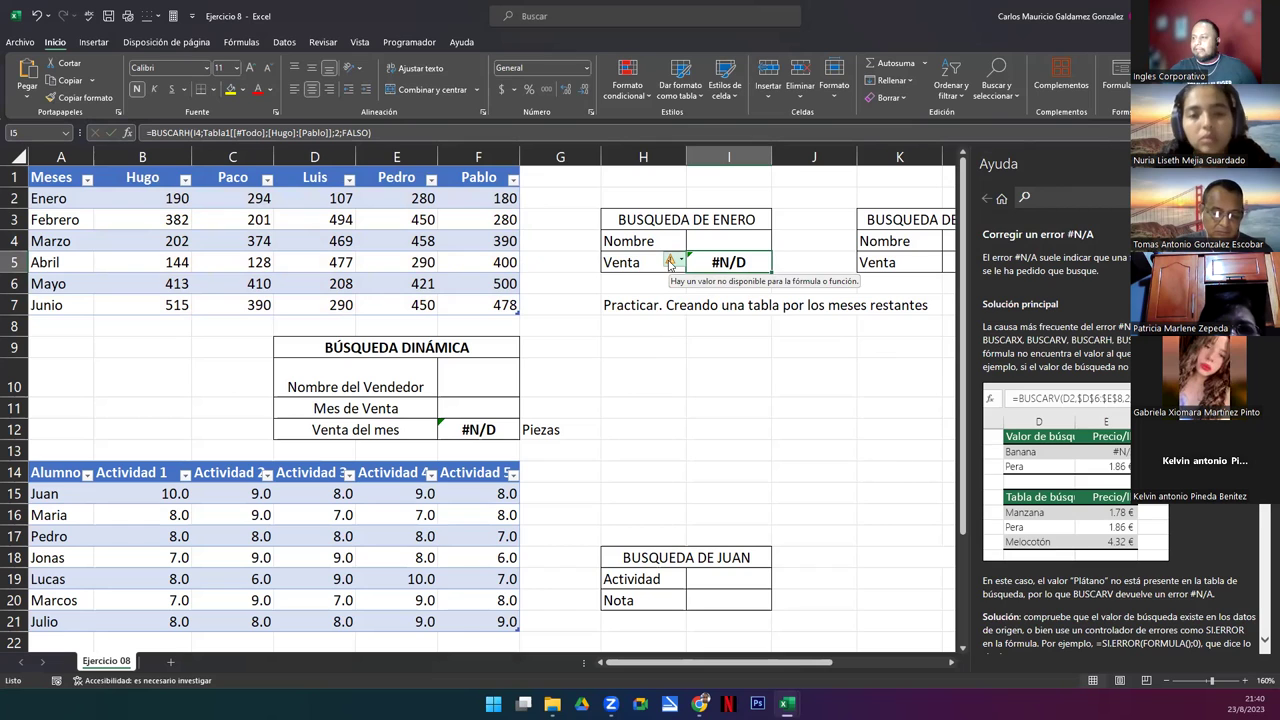
left_click(682, 262)
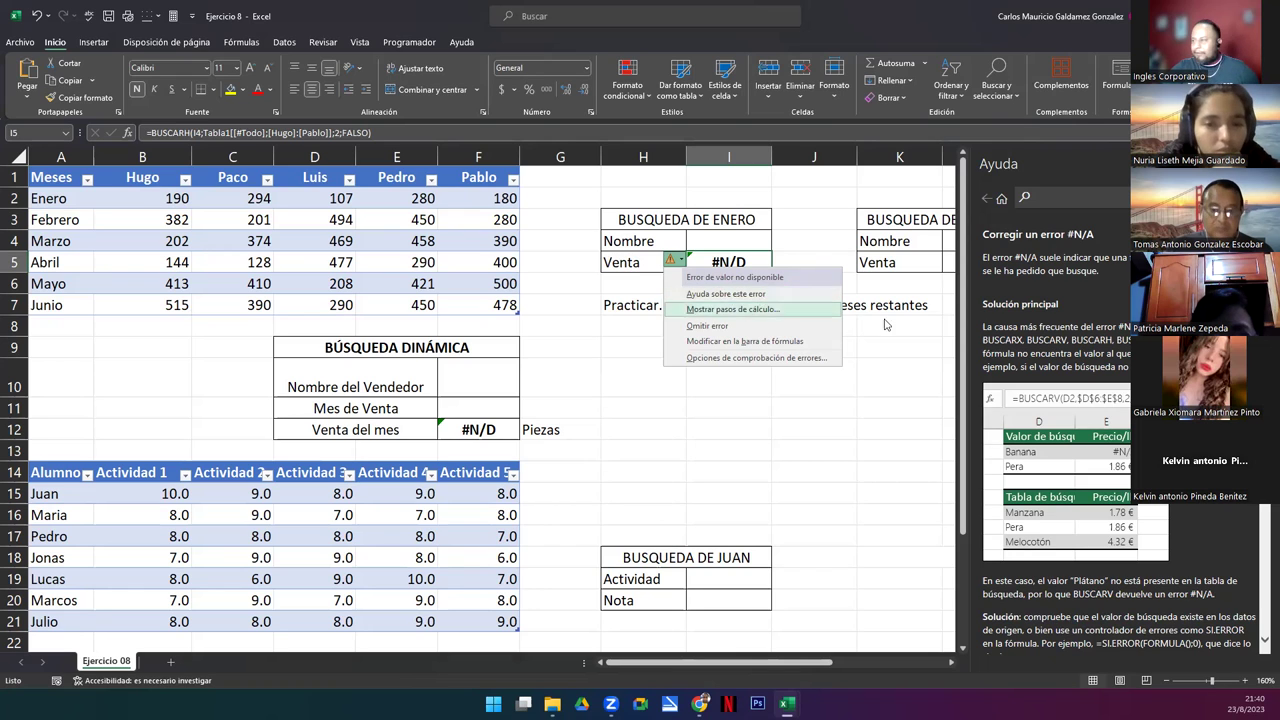
left_click(1068, 348)
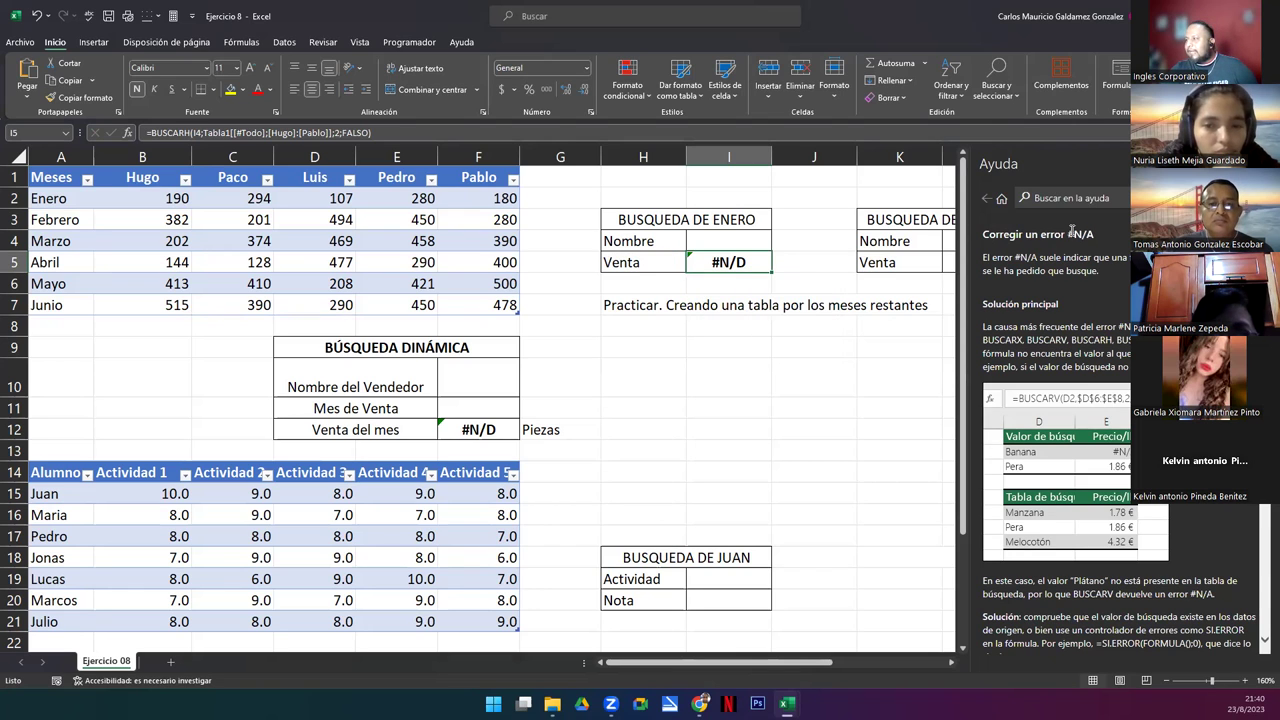
left_click_drag(1069, 228, 1098, 232)
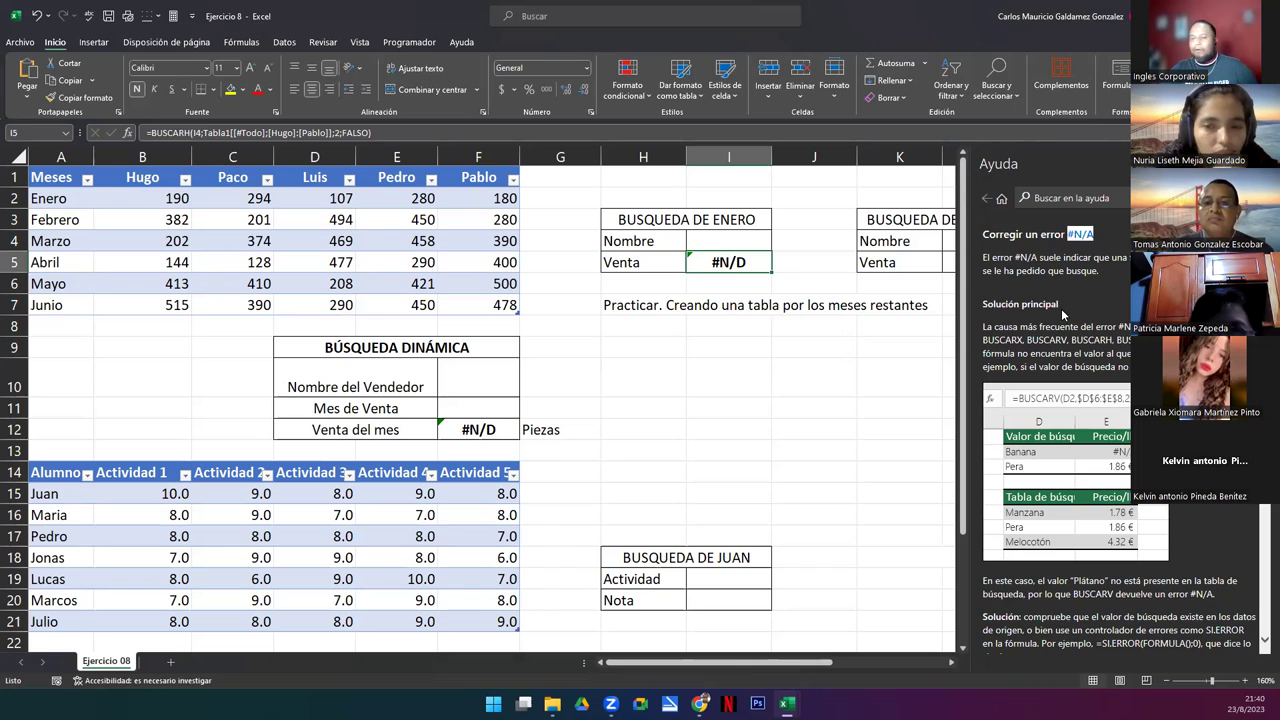
left_click_drag(1040, 257, 1113, 288)
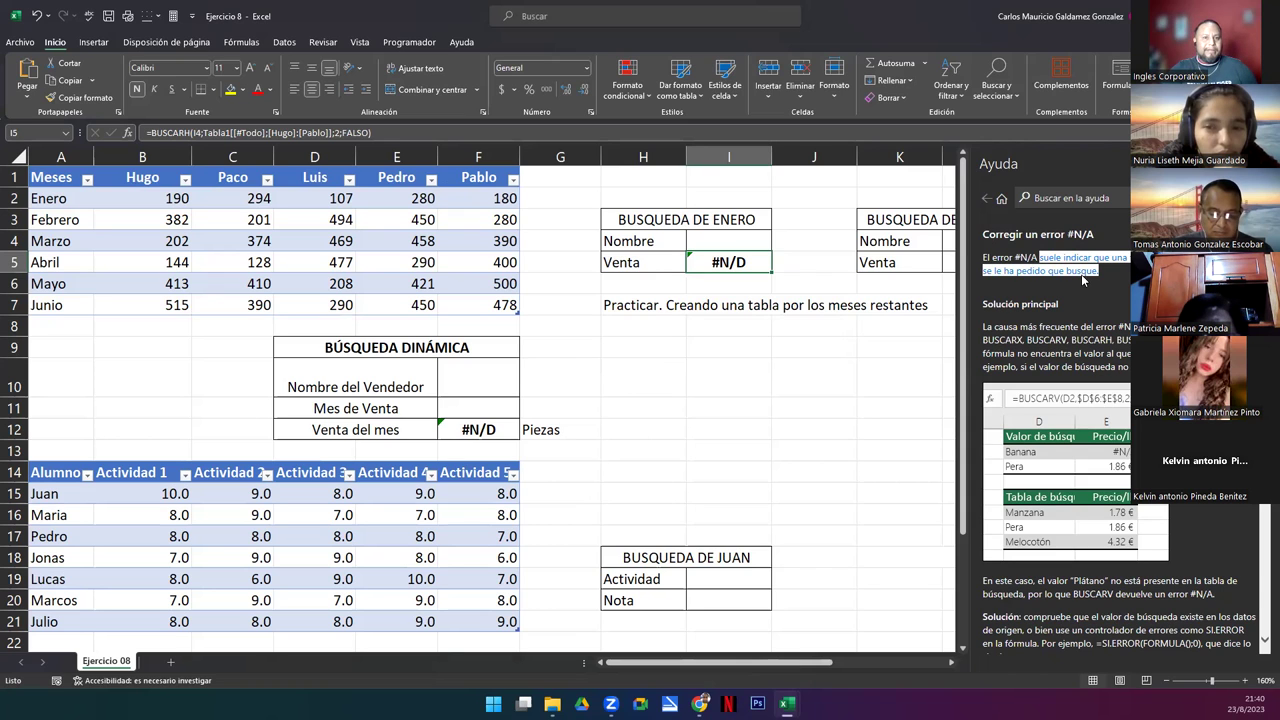
scroll(1070, 265, "down", 4)
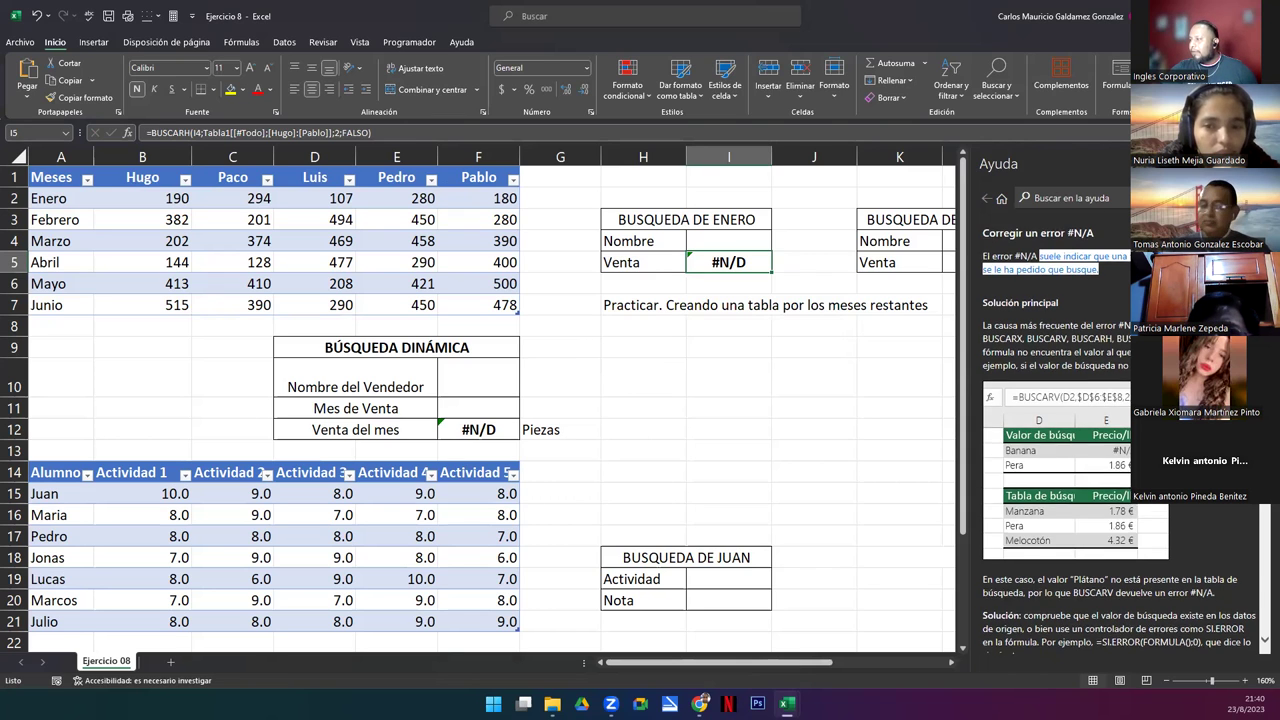
scroll(1262, 508, "down", 10)
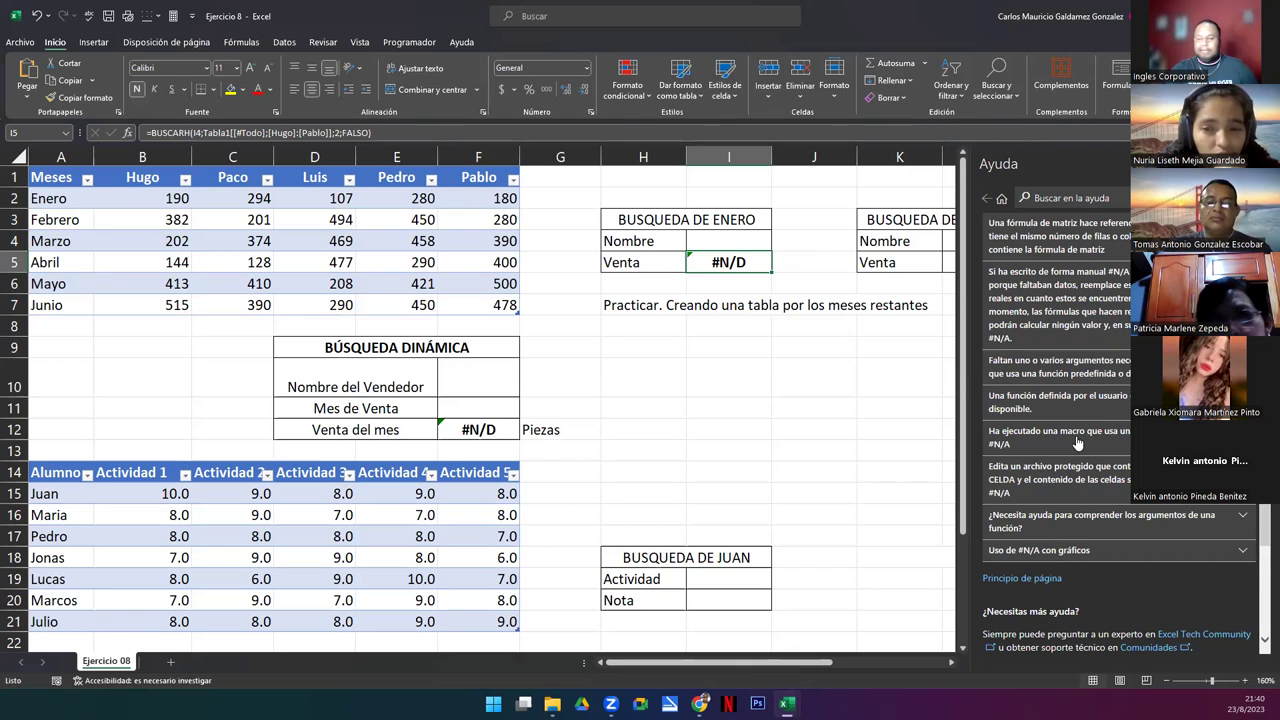
scroll(1015, 505, "down", 4)
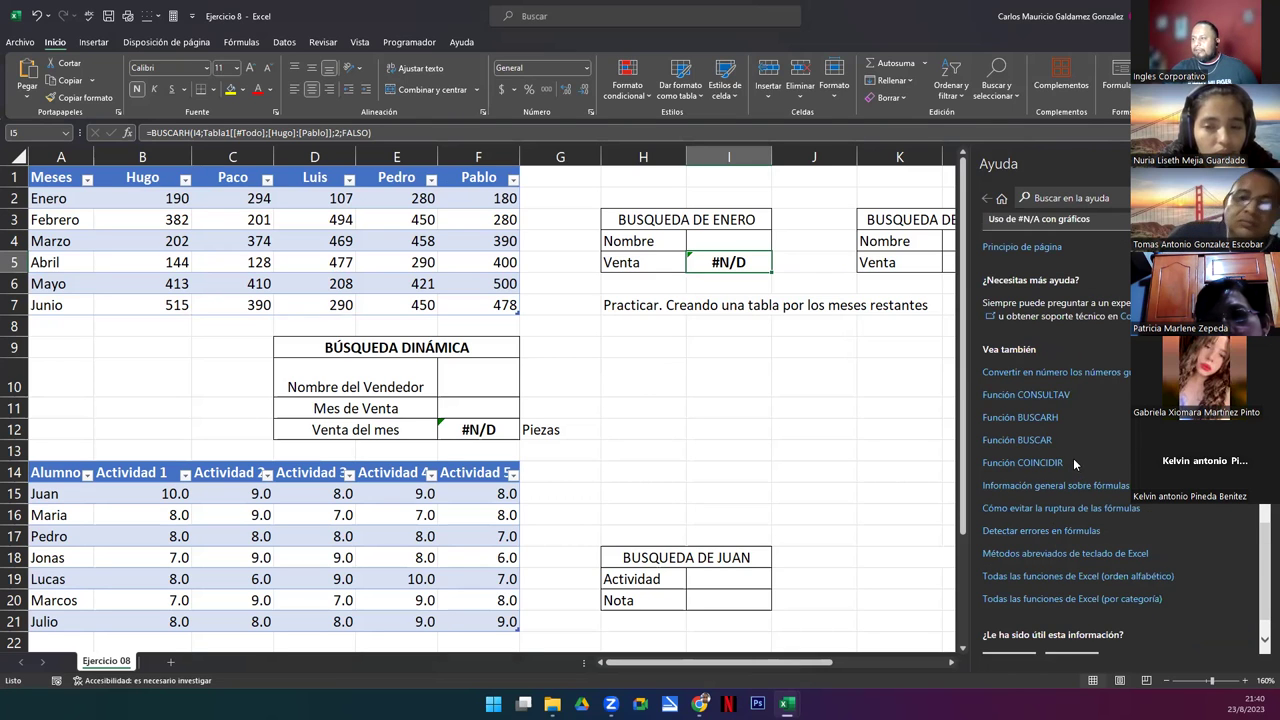
scroll(1073, 458, "up", 15)
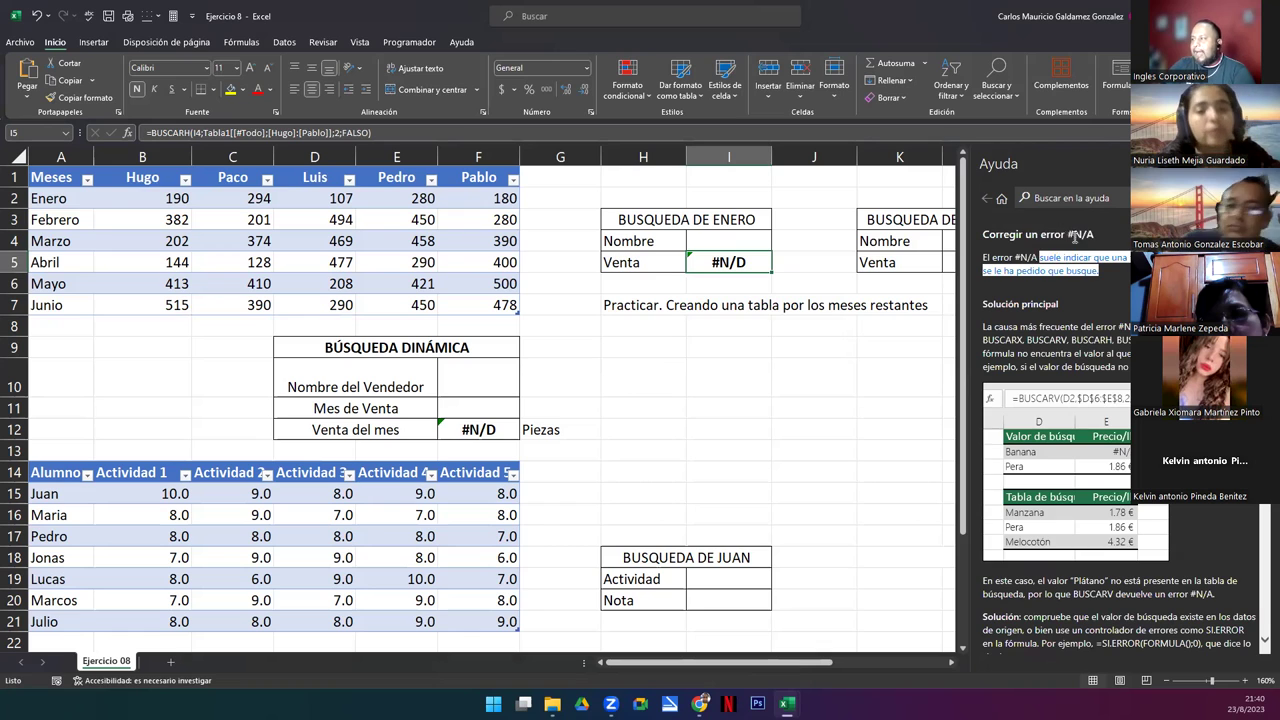
left_click_drag(1066, 234, 1095, 234)
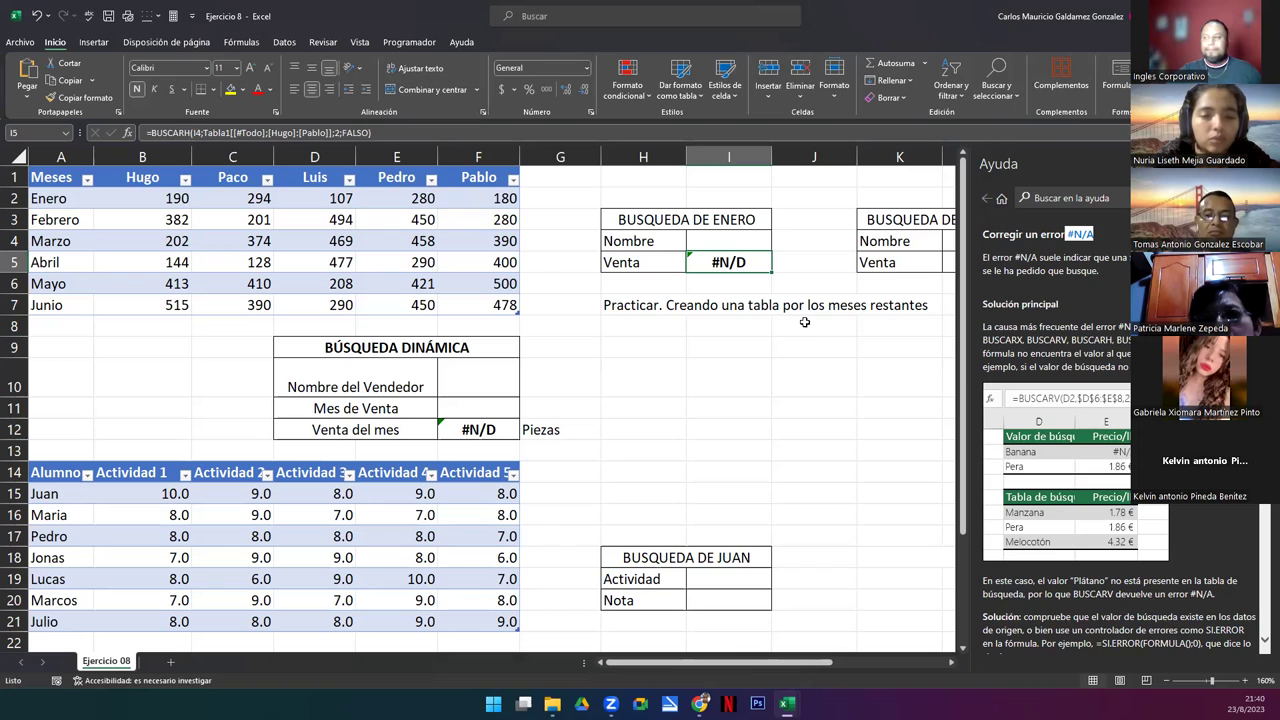
- Choose the column C seller in the January Nombre cell I4 and compare the returned sale with C1:C2 of the sales table
left_click(730, 238)
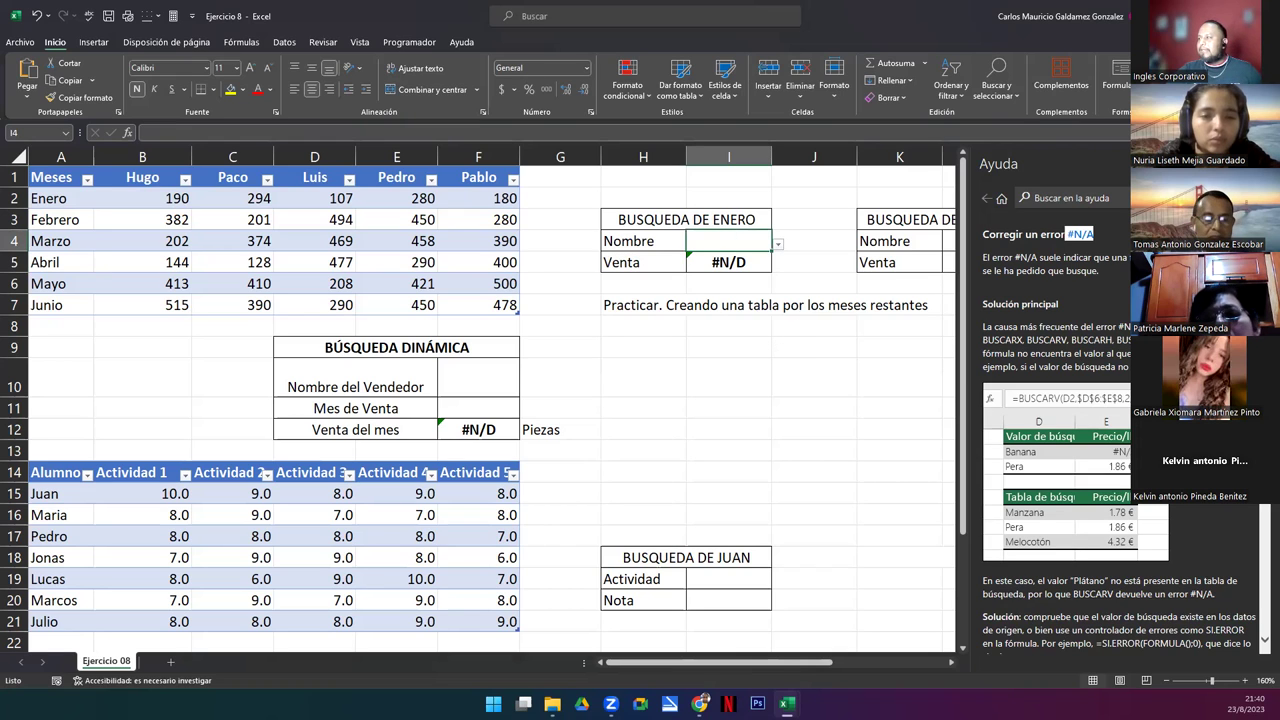
left_click(777, 247)
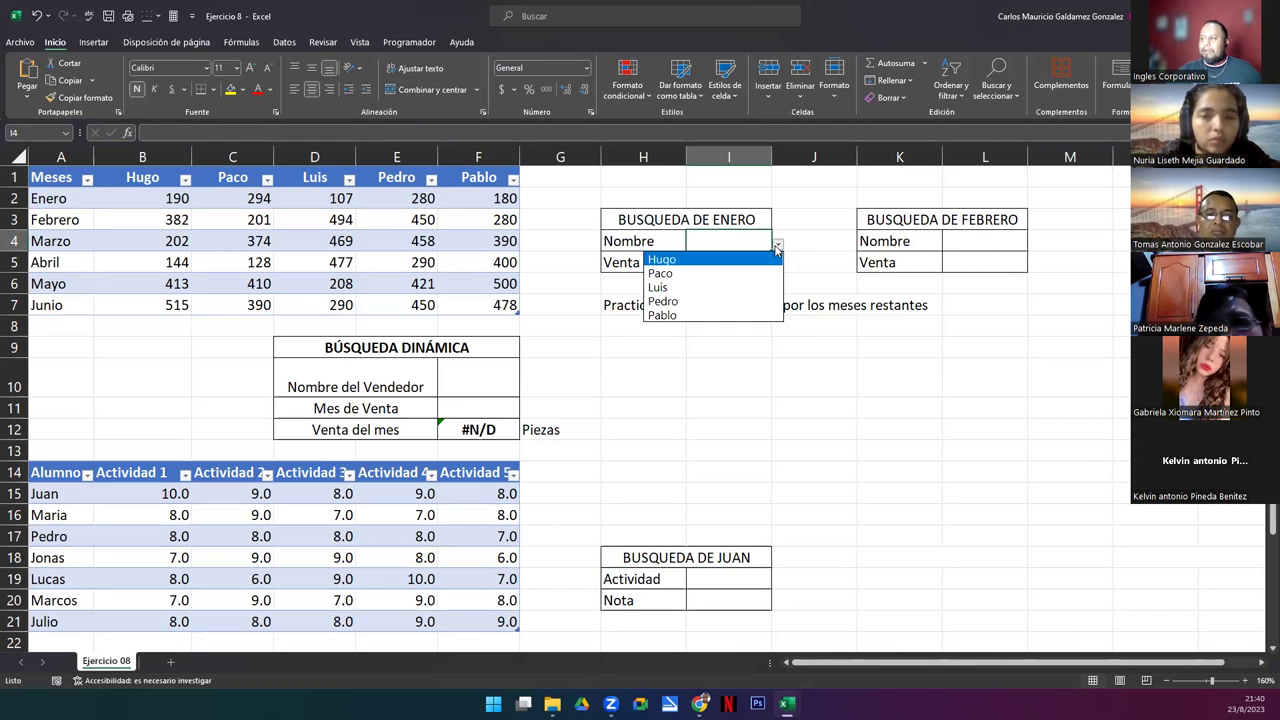
left_click(758, 274)
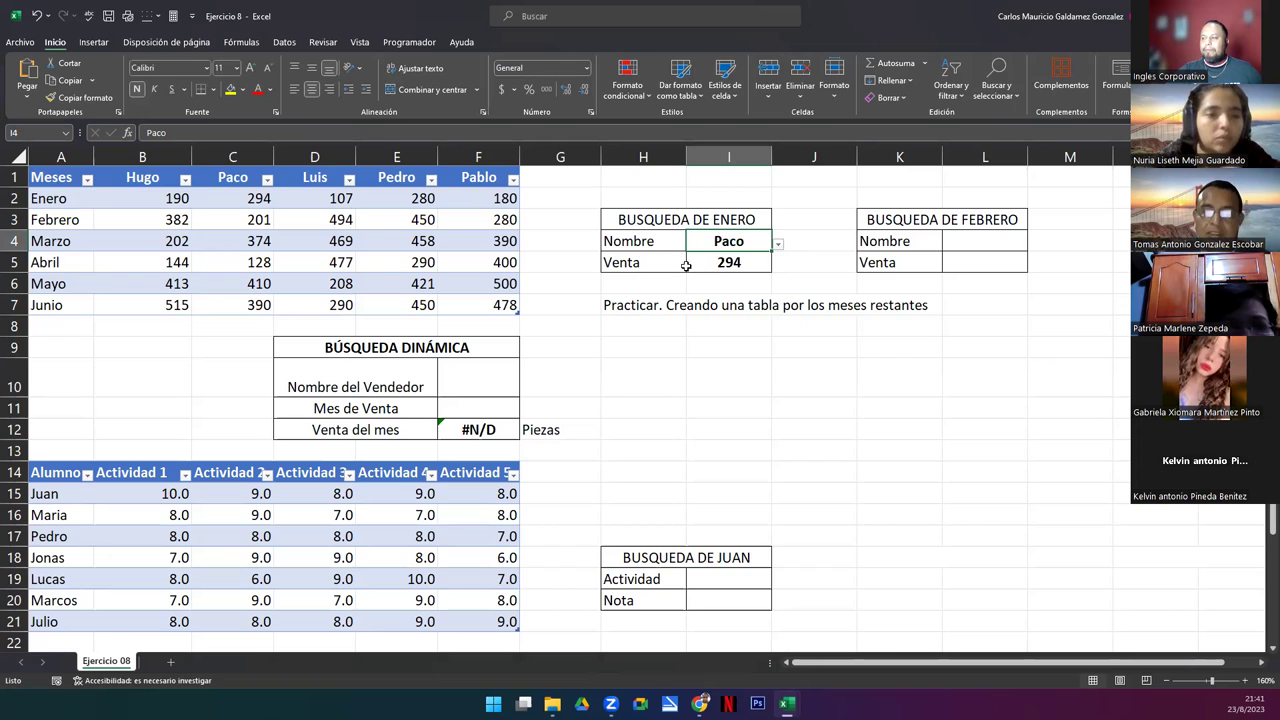
left_click(740, 216)
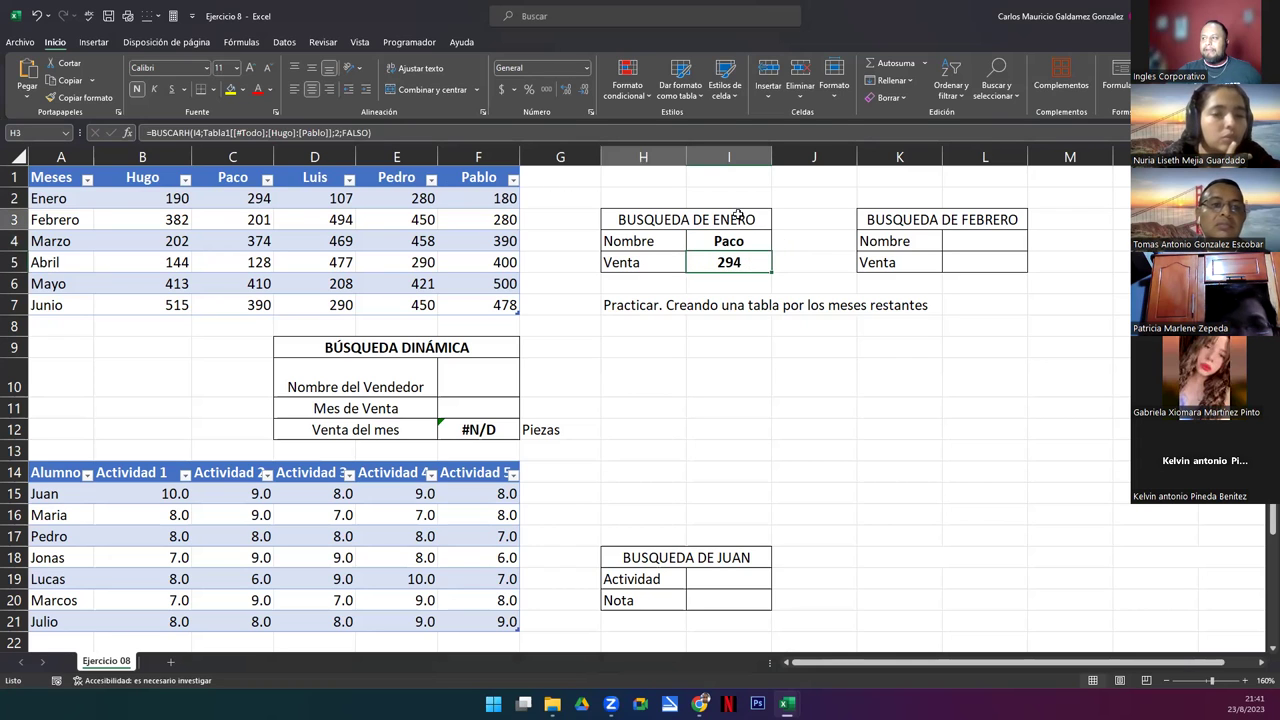
left_click(268, 196)
left_click_drag(245, 178, 245, 203)
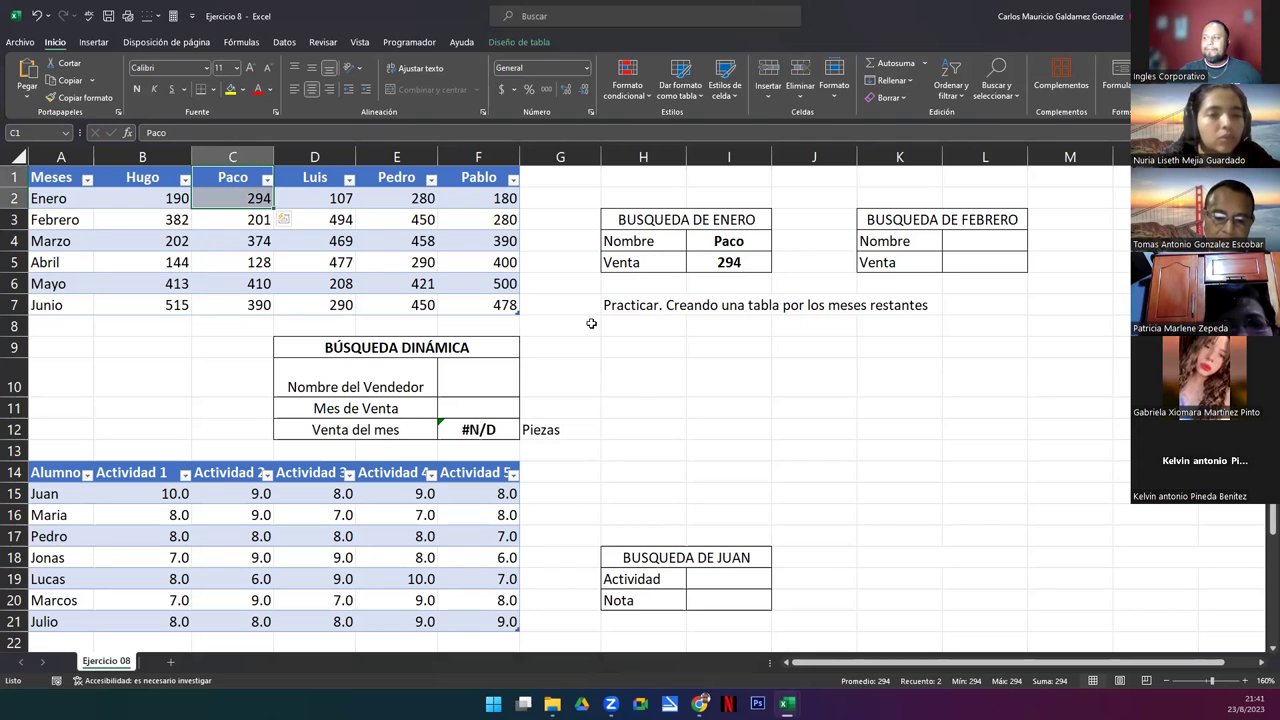
- Set the January Nombre cell I4 to the column E seller and check the sale returned in I5 against the sales table
left_click_drag(385, 182, 404, 200)
left_click(754, 238)
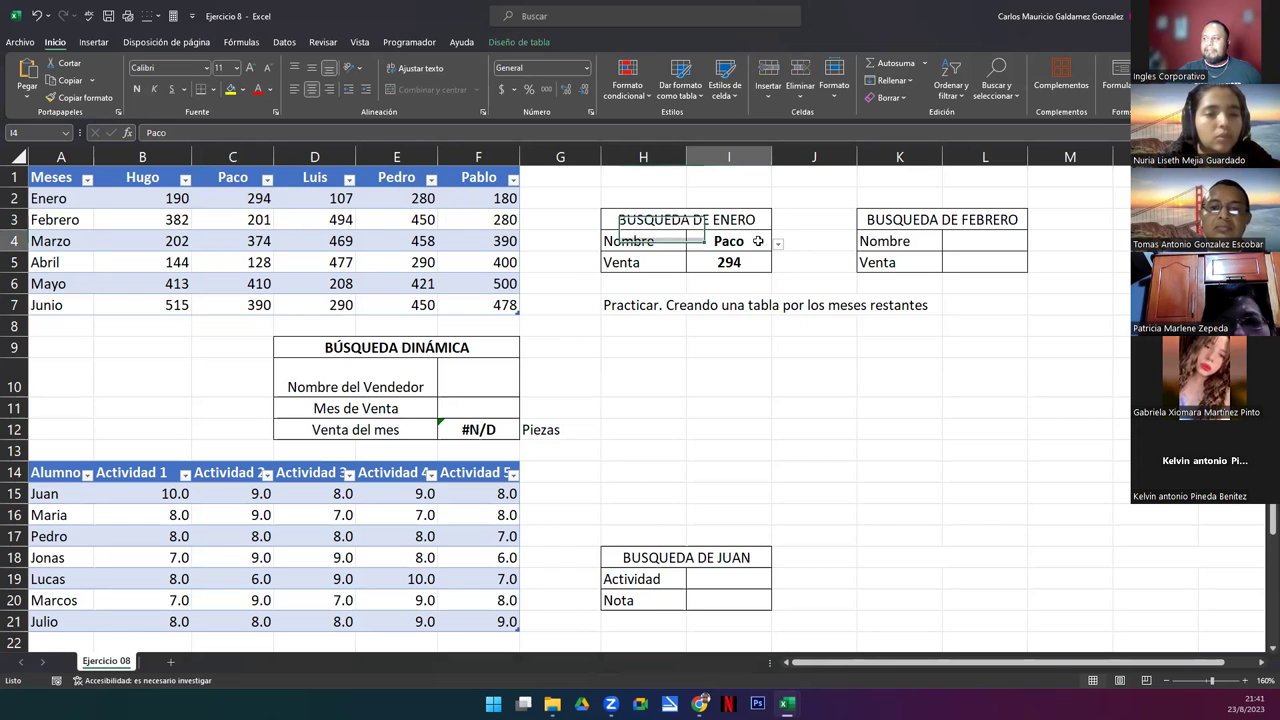
left_click(778, 245)
left_click(708, 301)
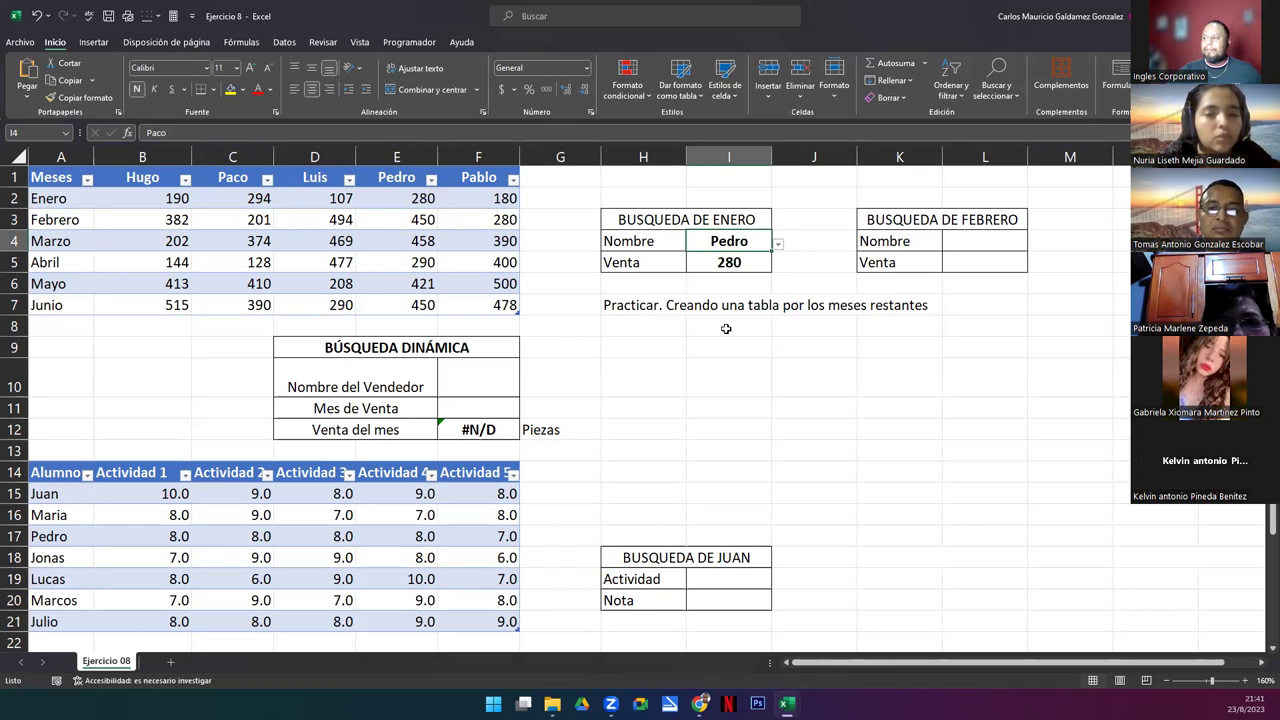
left_click(726, 266)
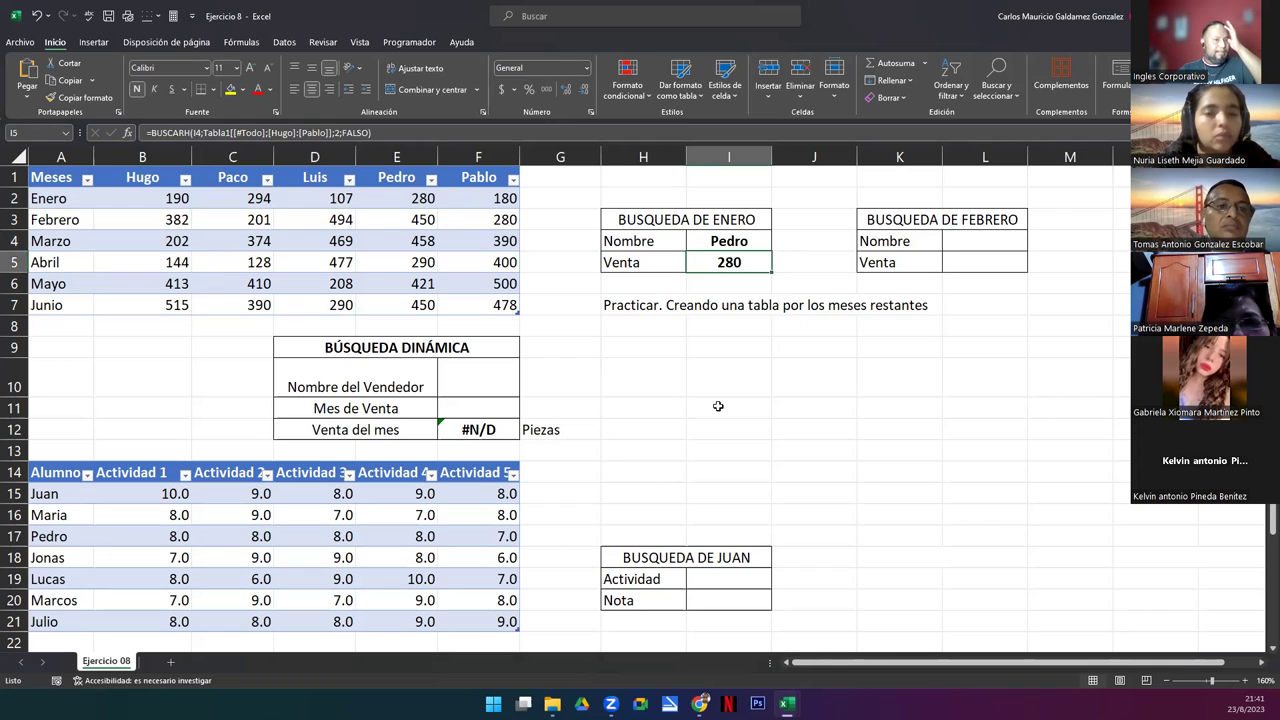
- Review the January formula in I5 and examine the February search table, including the seller list offered for its Nombre cell L4
double_click(728, 263)
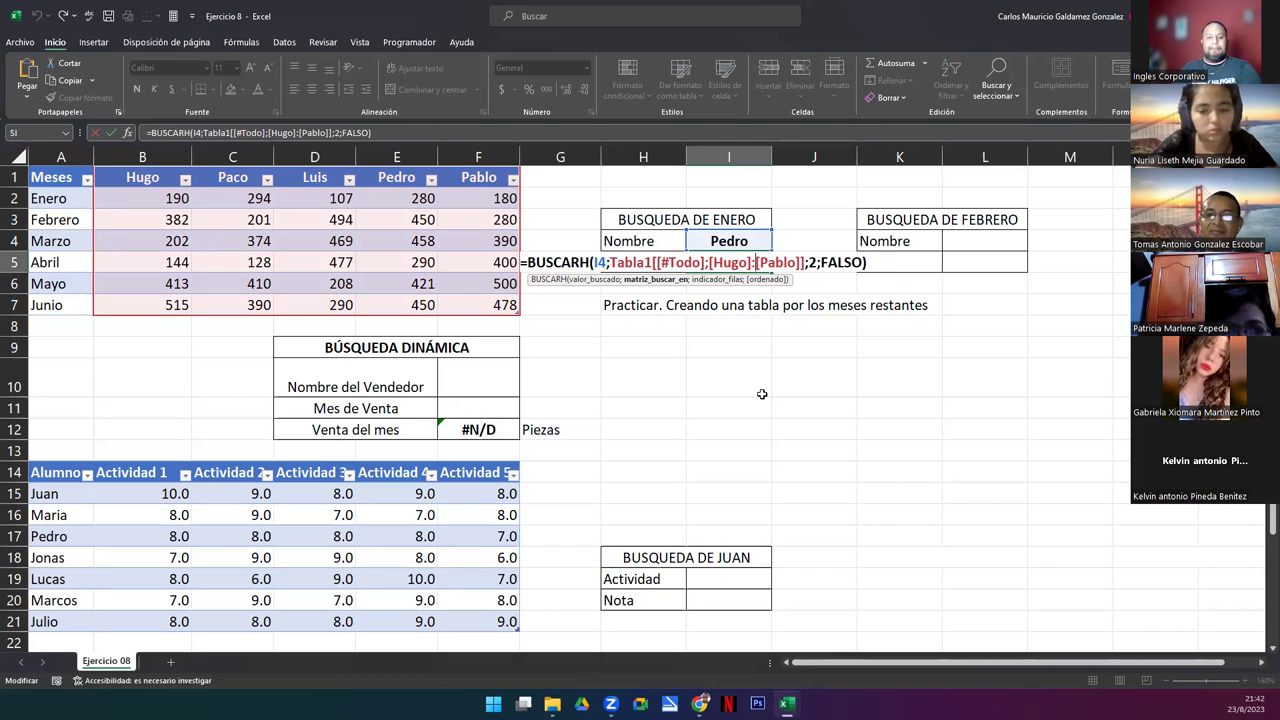
key("Tab")
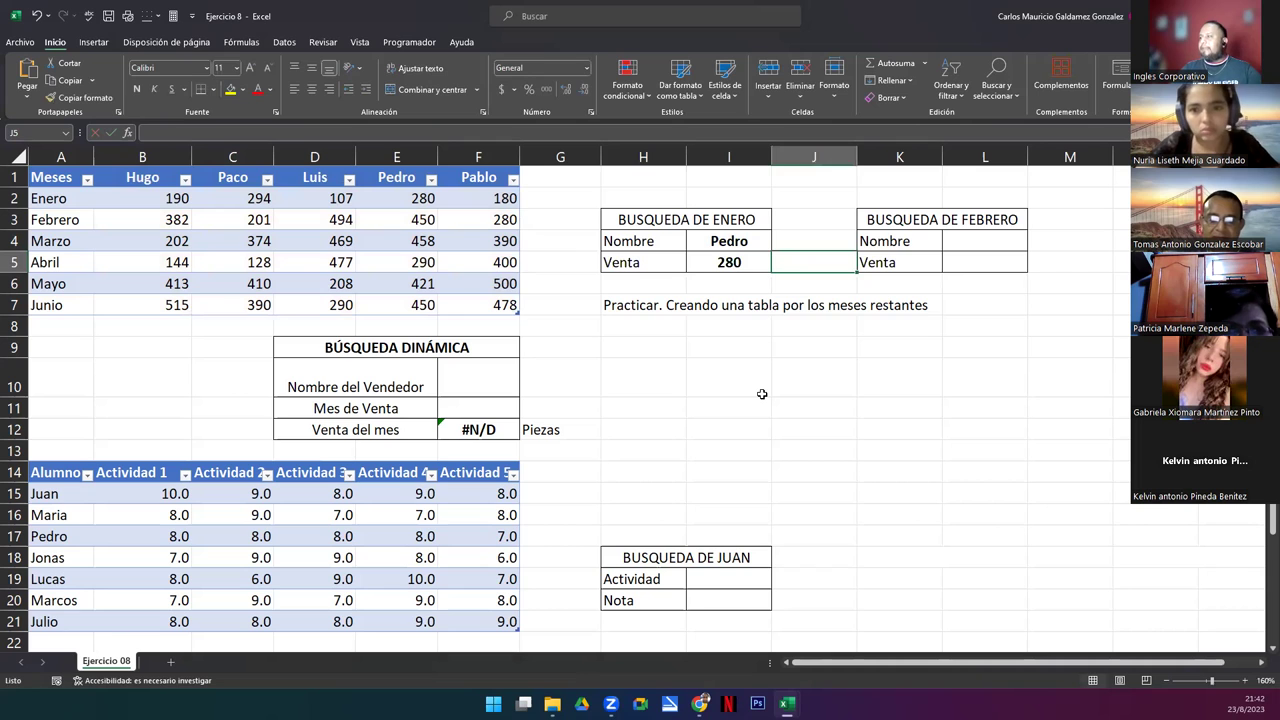
key("Tab")
left_click_drag(928, 214, 935, 252)
left_click(972, 262)
left_click(975, 245)
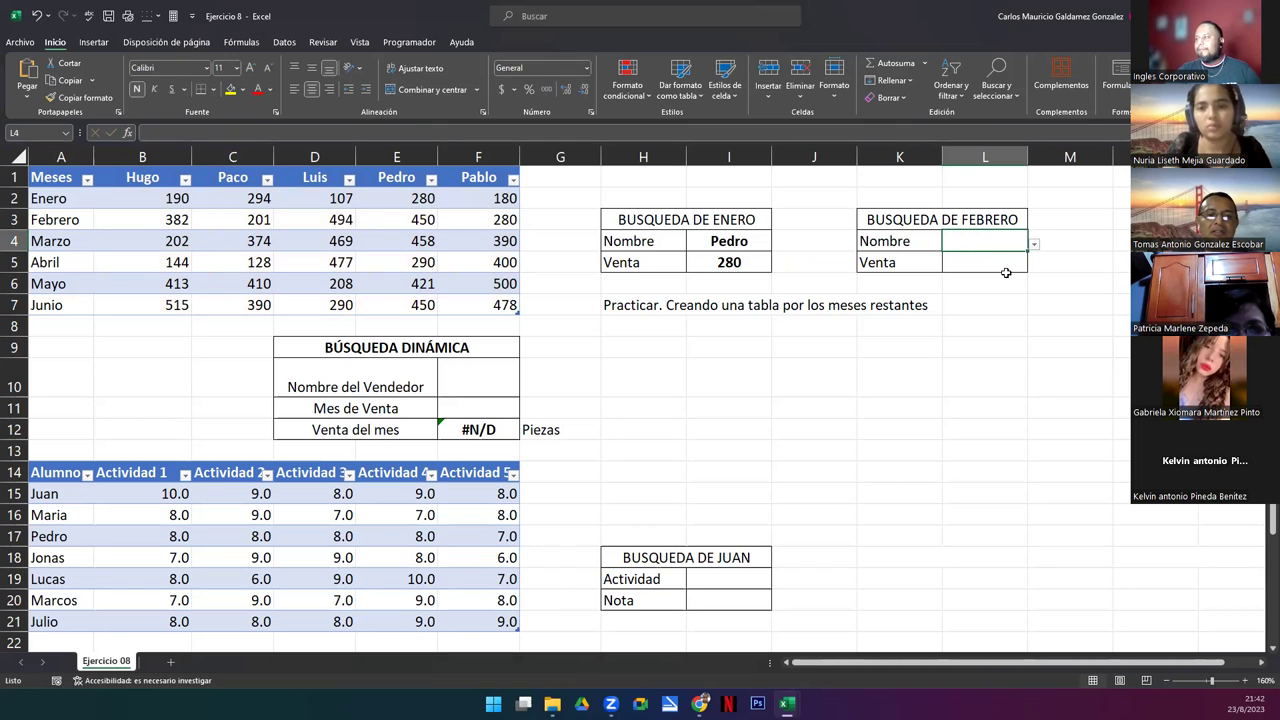
left_click(739, 244)
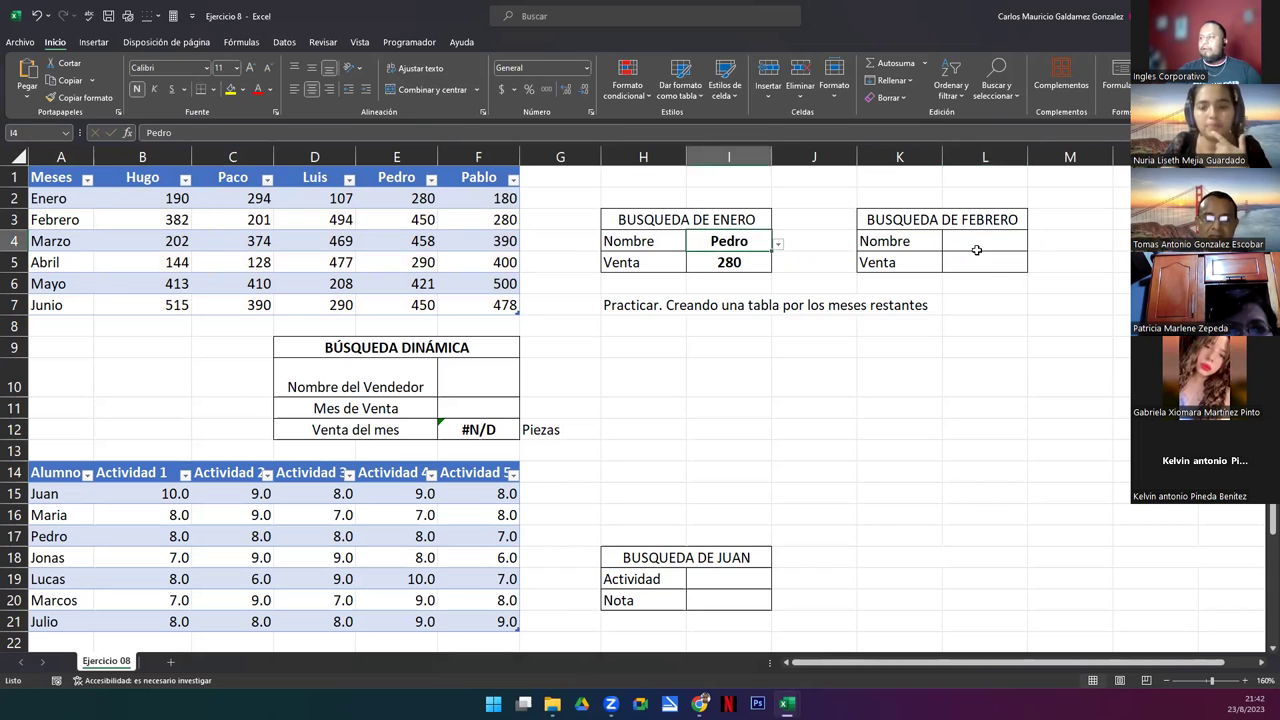
left_click(978, 242)
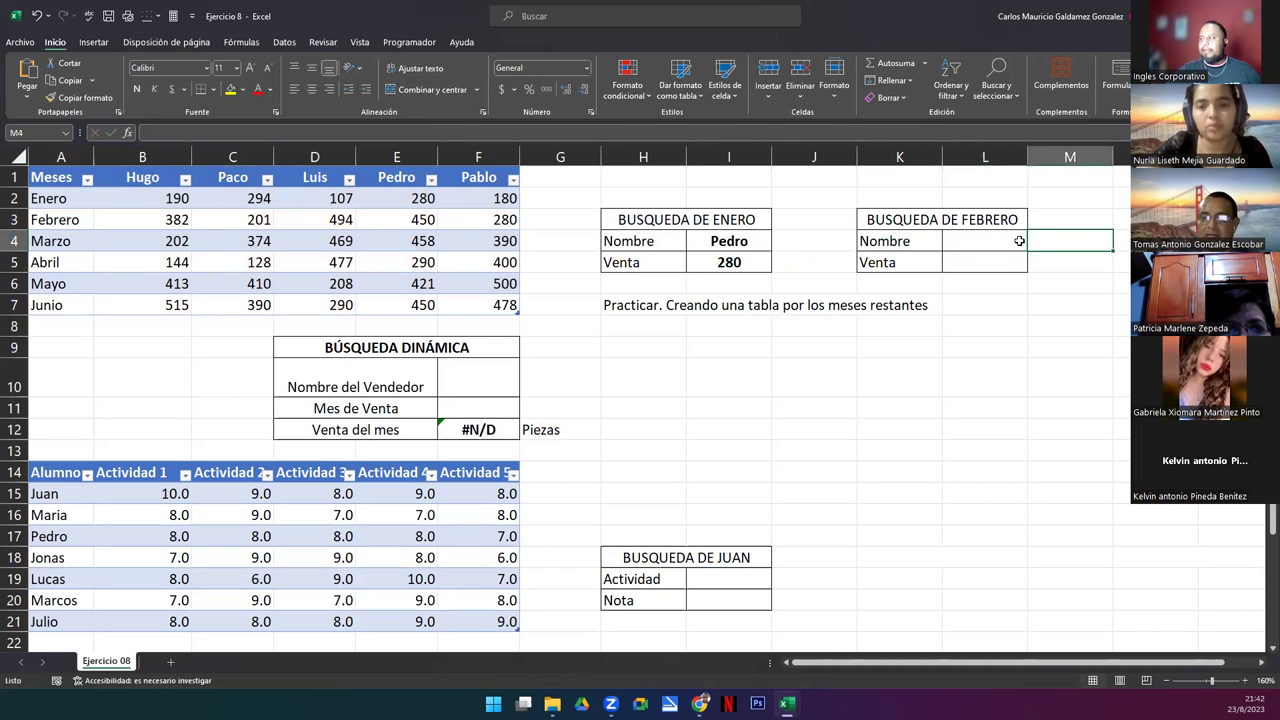
left_click(1034, 245)
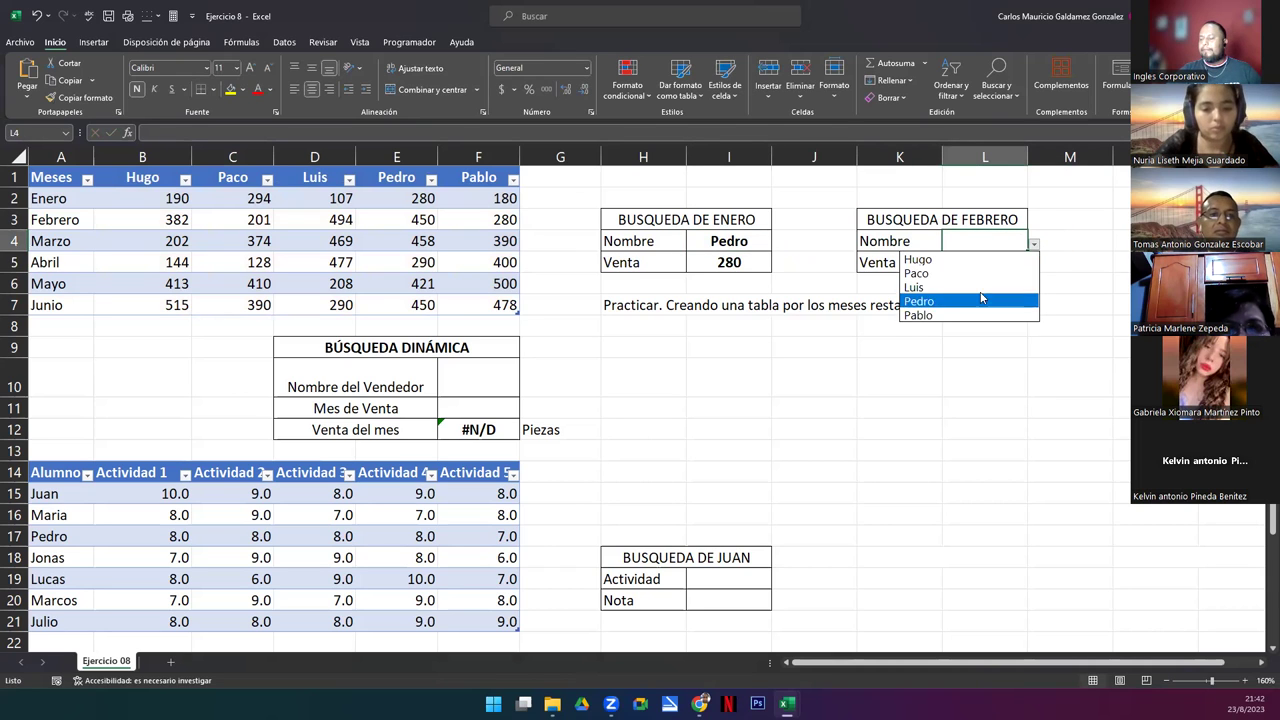
left_click(962, 245)
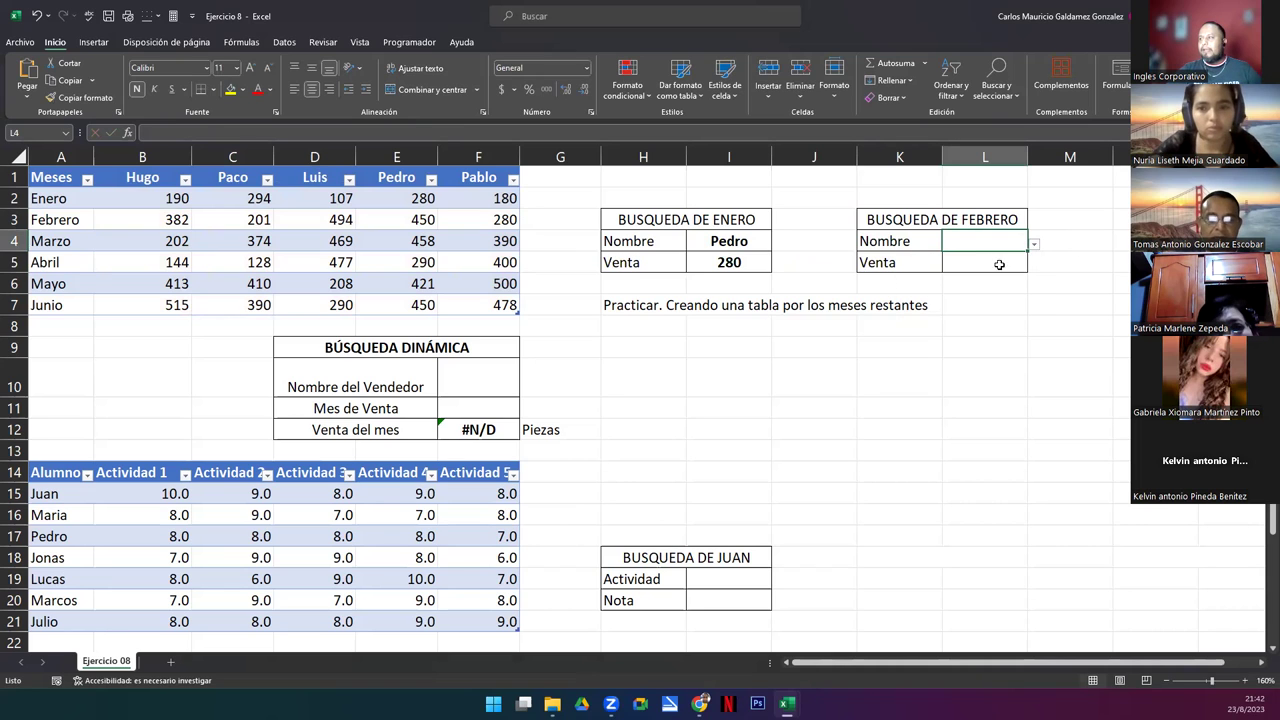
left_click(995, 263)
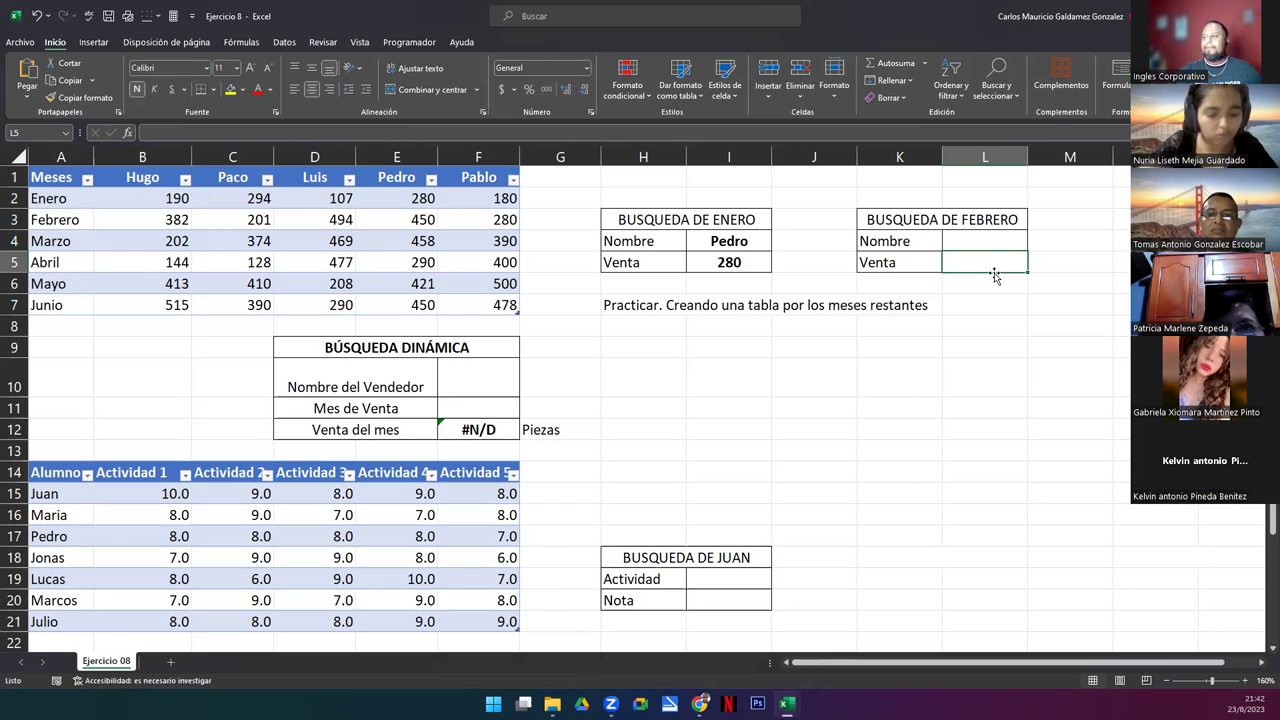
- Copy the full BUSCARH formula text from the January Venta cell I5 into the February Venta cell L5
double_click(728, 262)
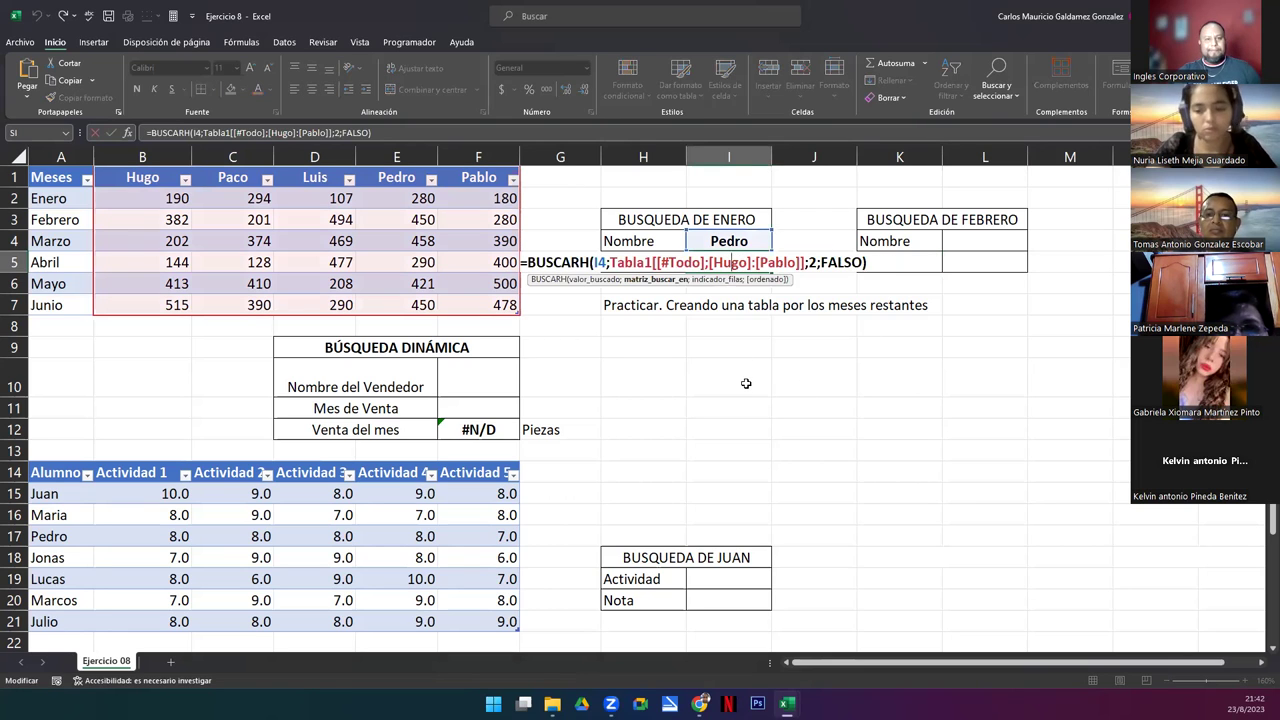
left_click_drag(868, 262, 842, 262)
left_click_drag(672, 263, 508, 286)
key("ctrl+c")
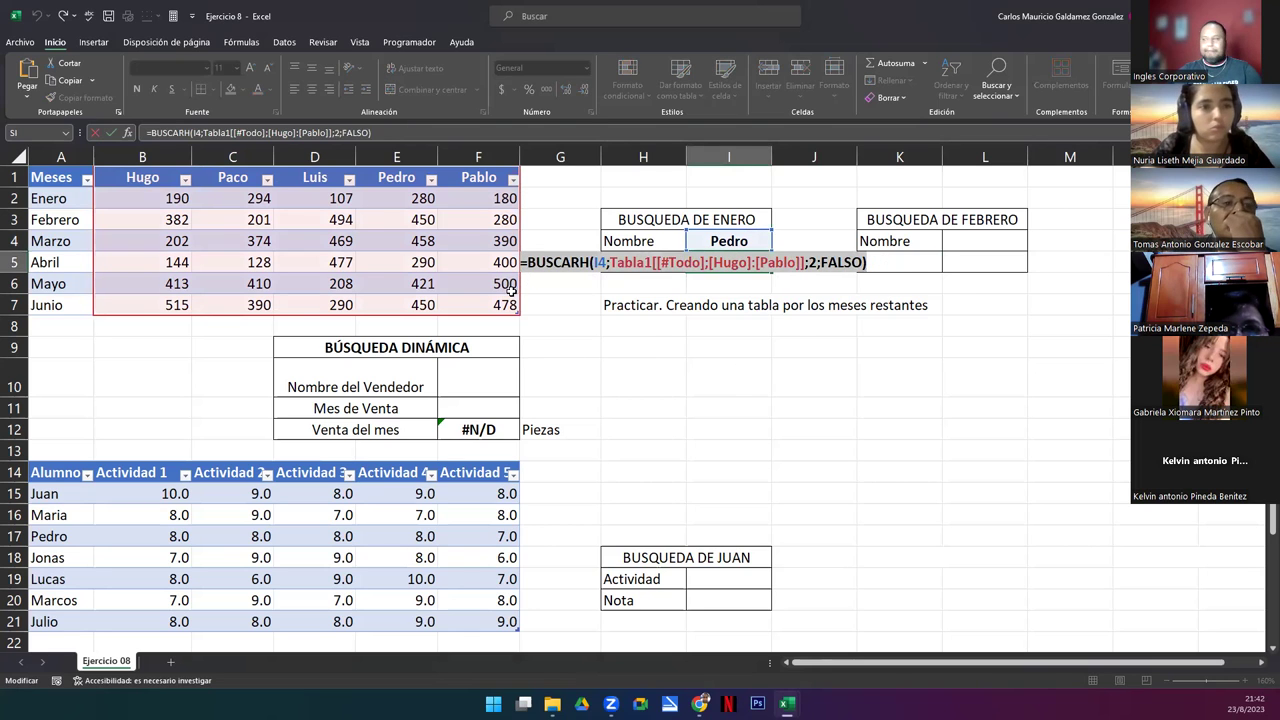
key("Tab")
key("Right")
key("Right")
key("F2")
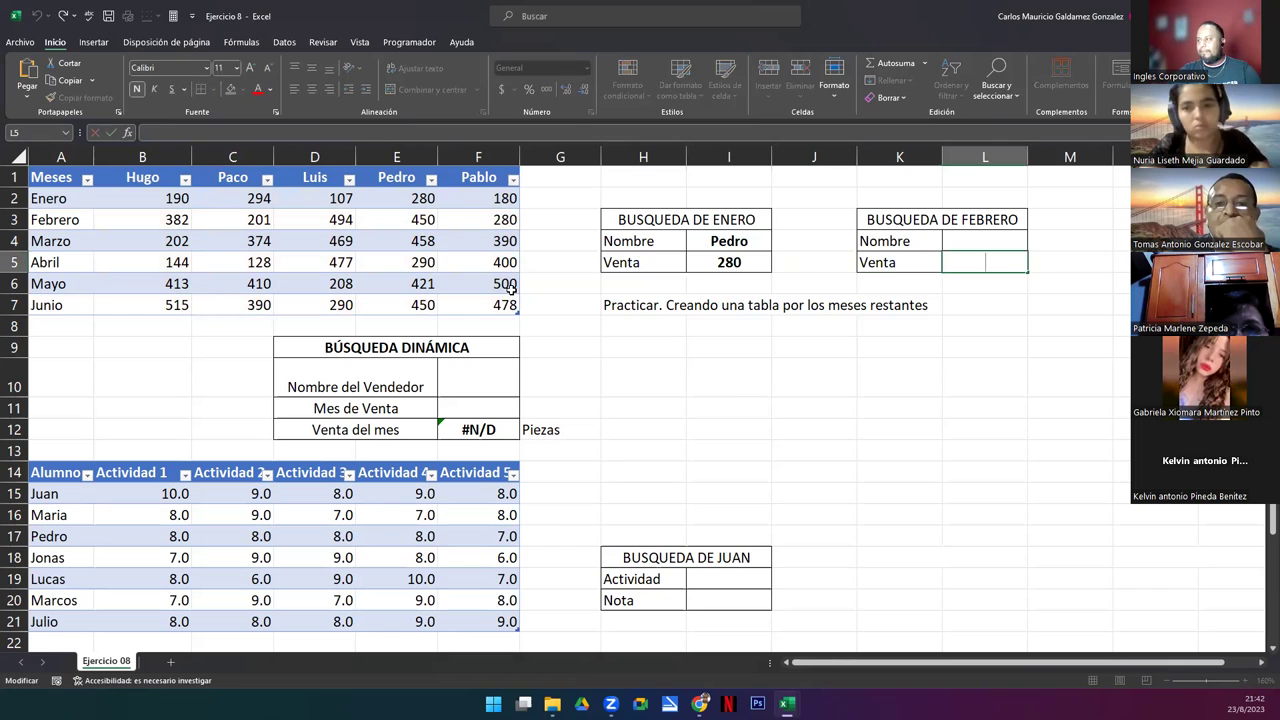
key("ctrl+v")
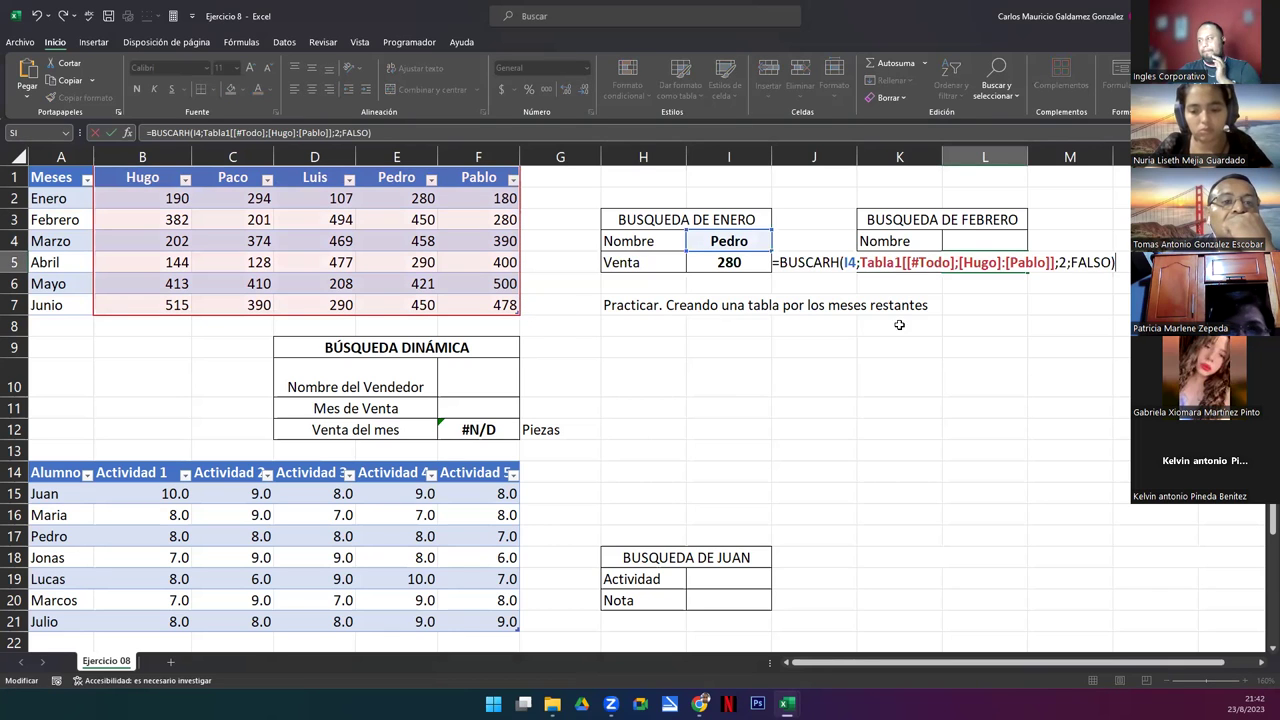
- Adapt the February BUSCARH formula in L5 to look up L4 and return row 3 of the table range
double_click(848, 262)
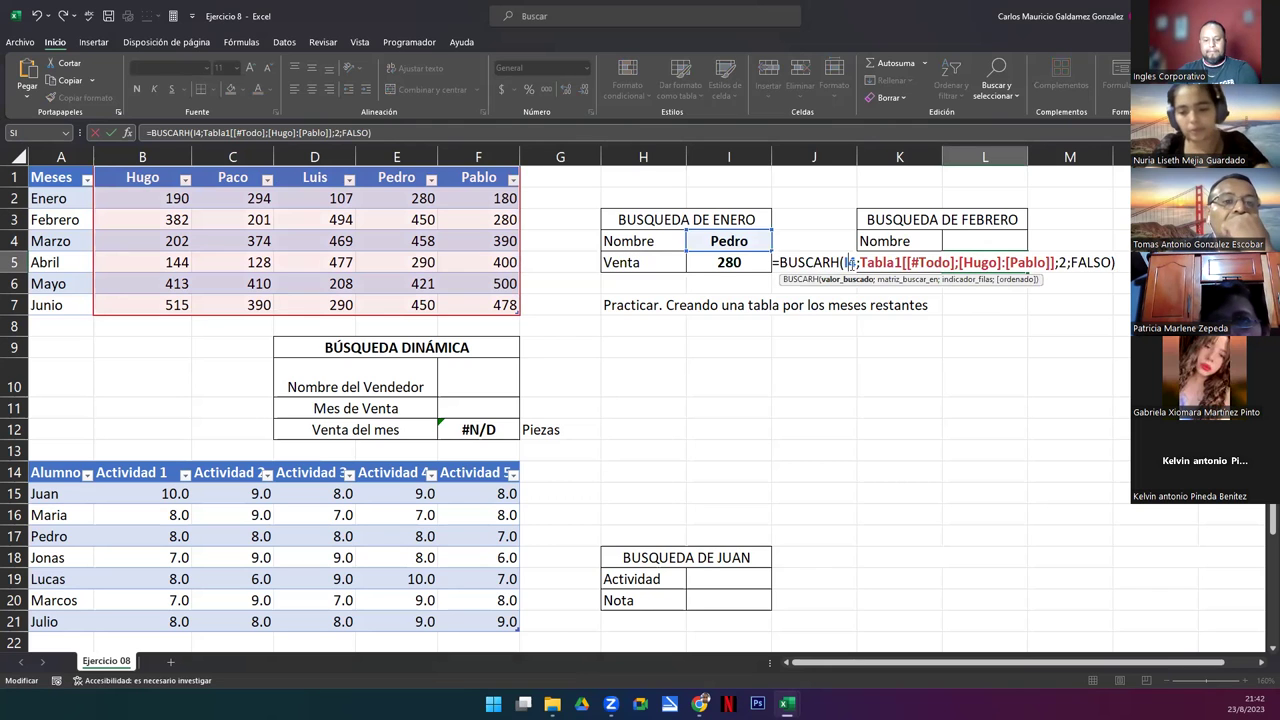
type("4")
left_click(843, 262)
type("L")
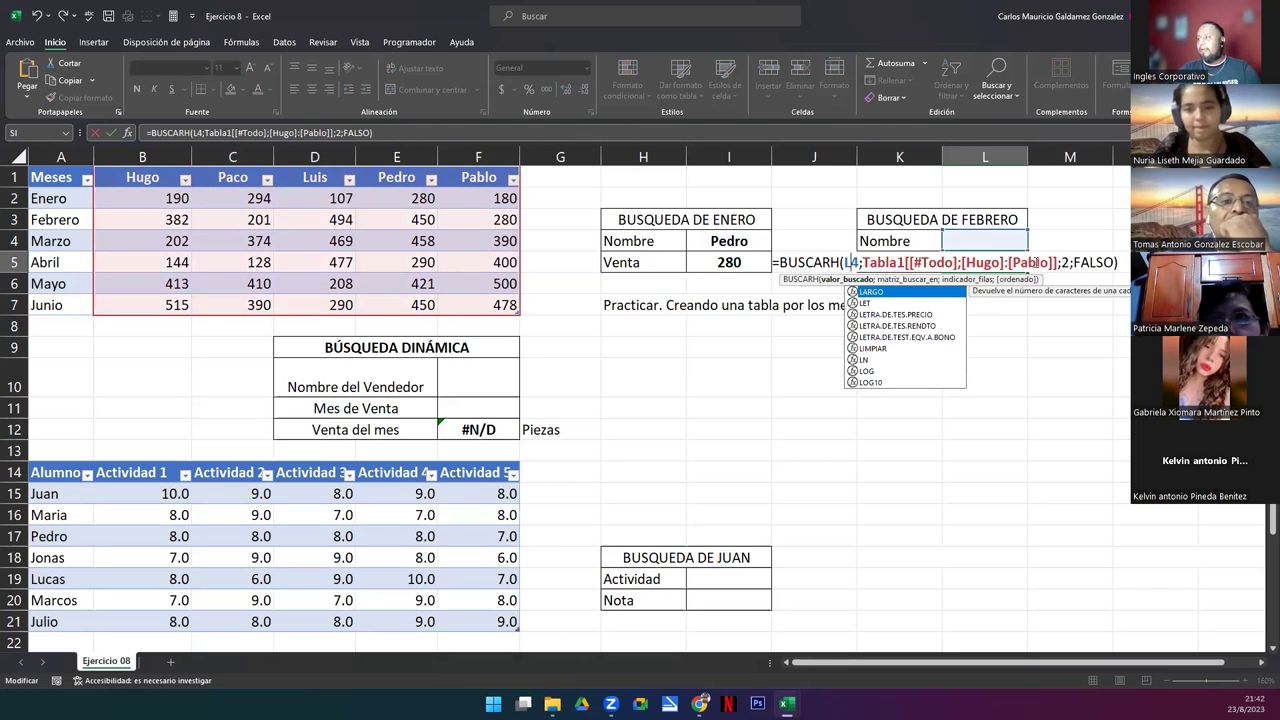
left_click(1066, 262)
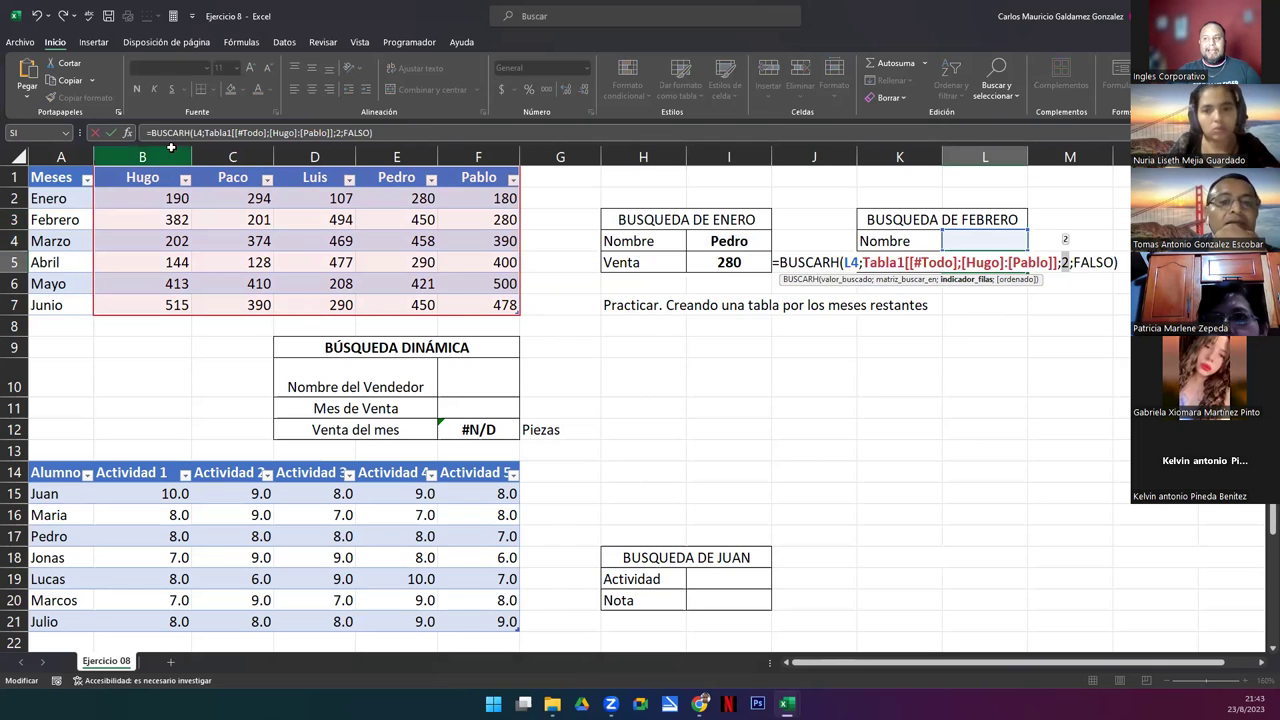
type("3")
key("Return")
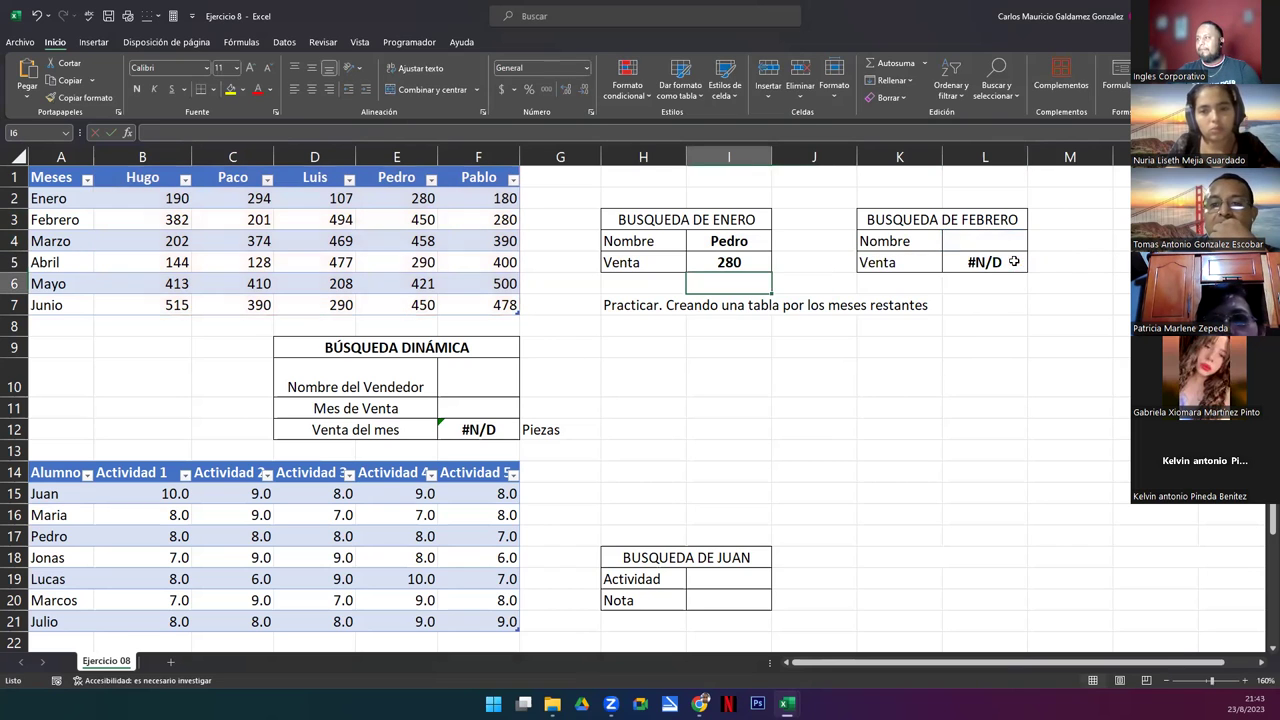
- Choose the column E seller in the February Nombre cell L4 and check the returned sale against E3 of the sales table
left_click(1002, 245)
left_click(1034, 248)
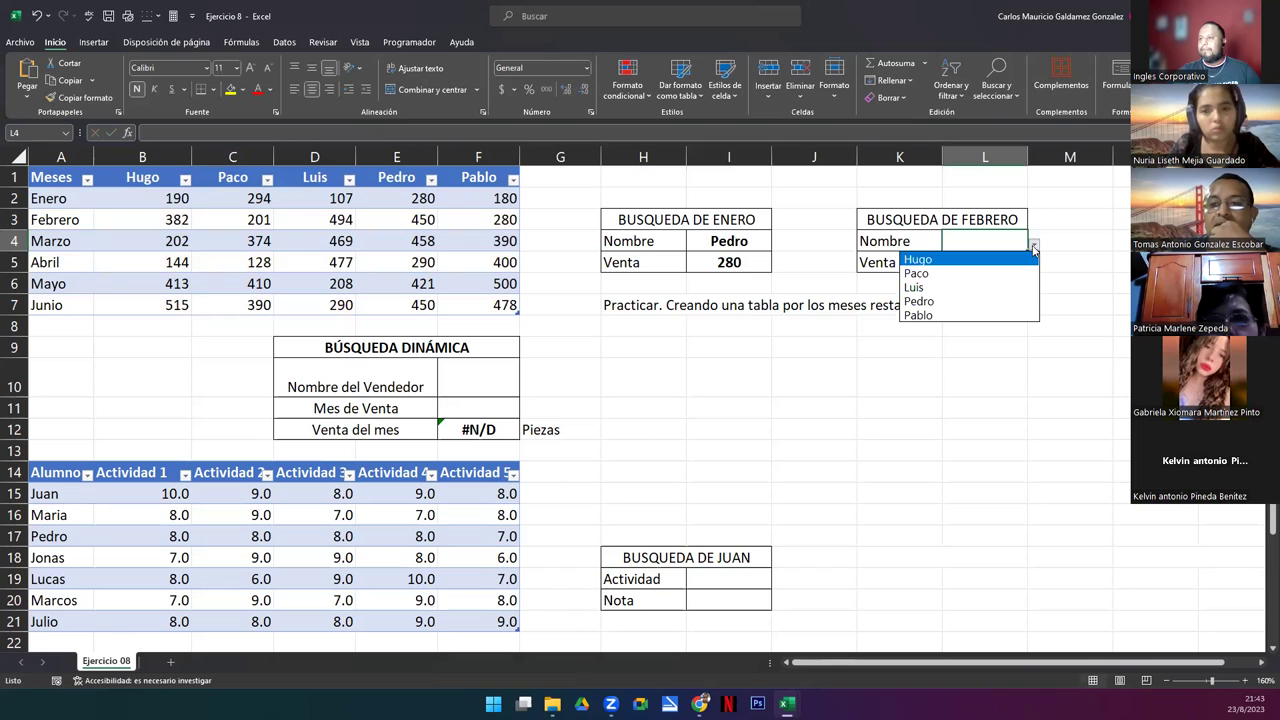
left_click(941, 301)
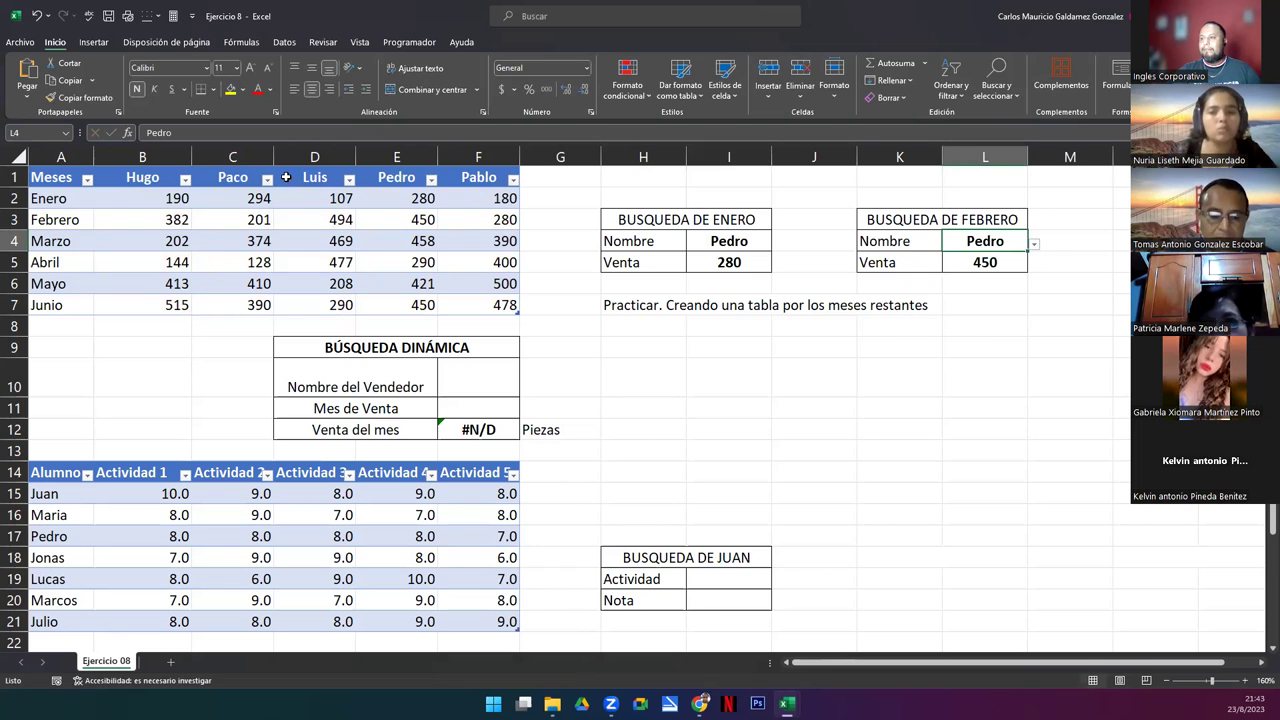
left_click_drag(396, 198, 420, 241)
left_click(420, 220)
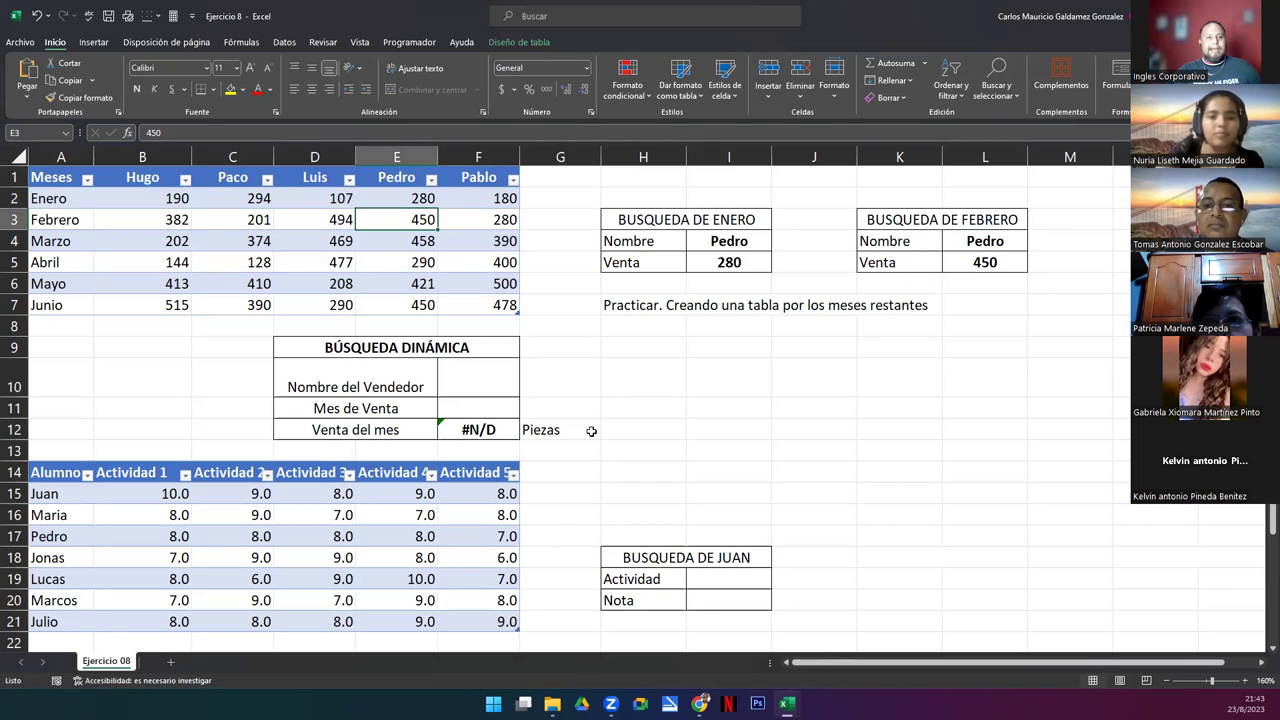
- Review the practice instruction in H7, both monthly search tables, the remaining months in column A and the free area from H9
left_click(620, 311)
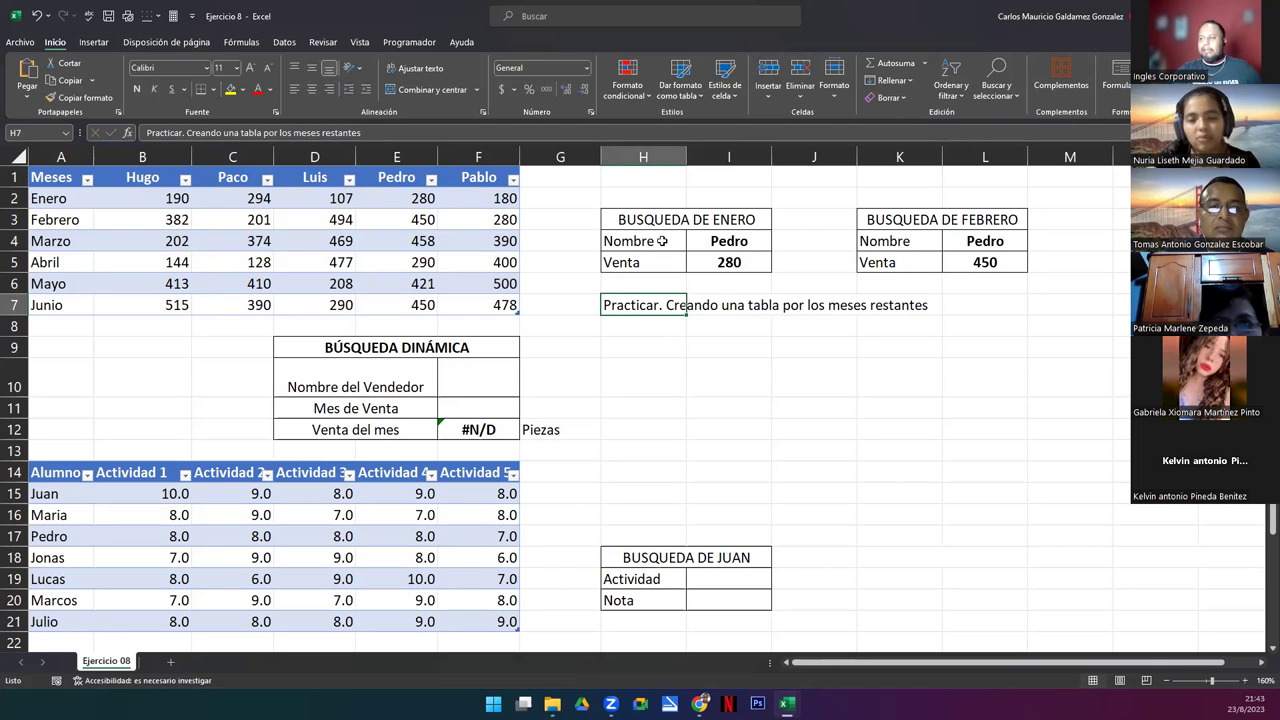
left_click_drag(657, 222, 673, 259)
left_click_drag(920, 216, 945, 276)
left_click(80, 262)
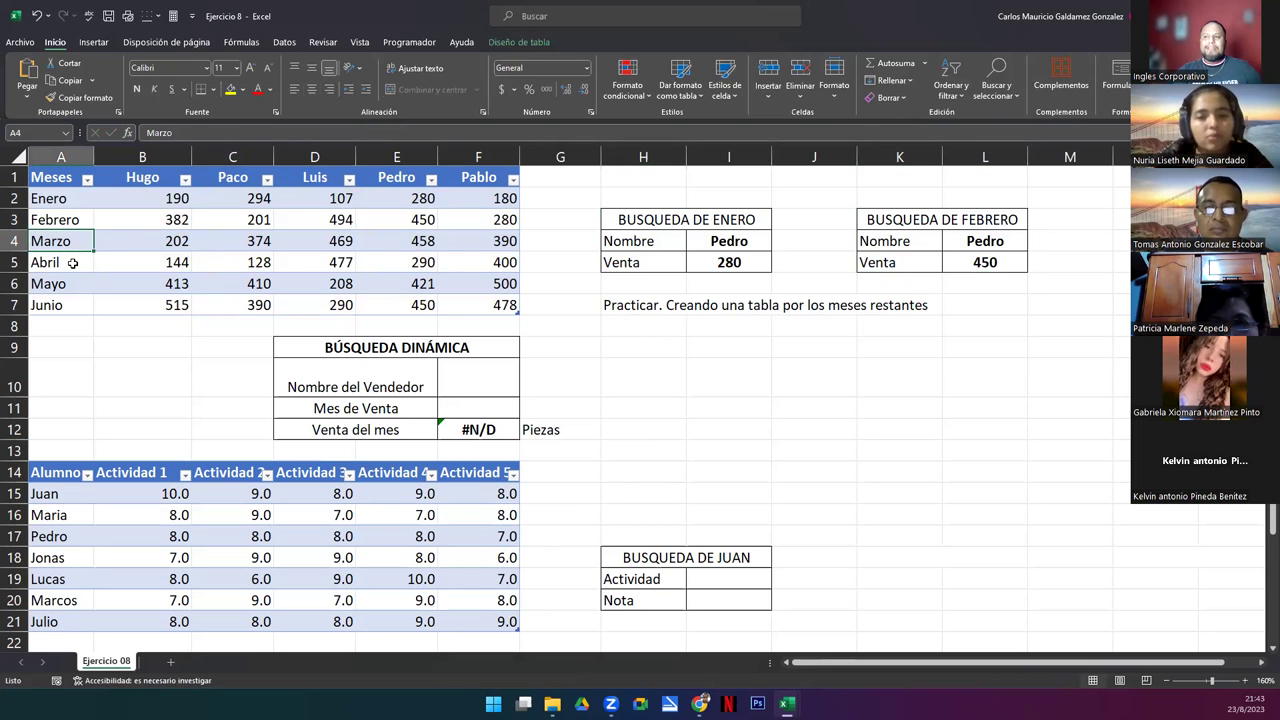
left_click(73, 289)
left_click(65, 308)
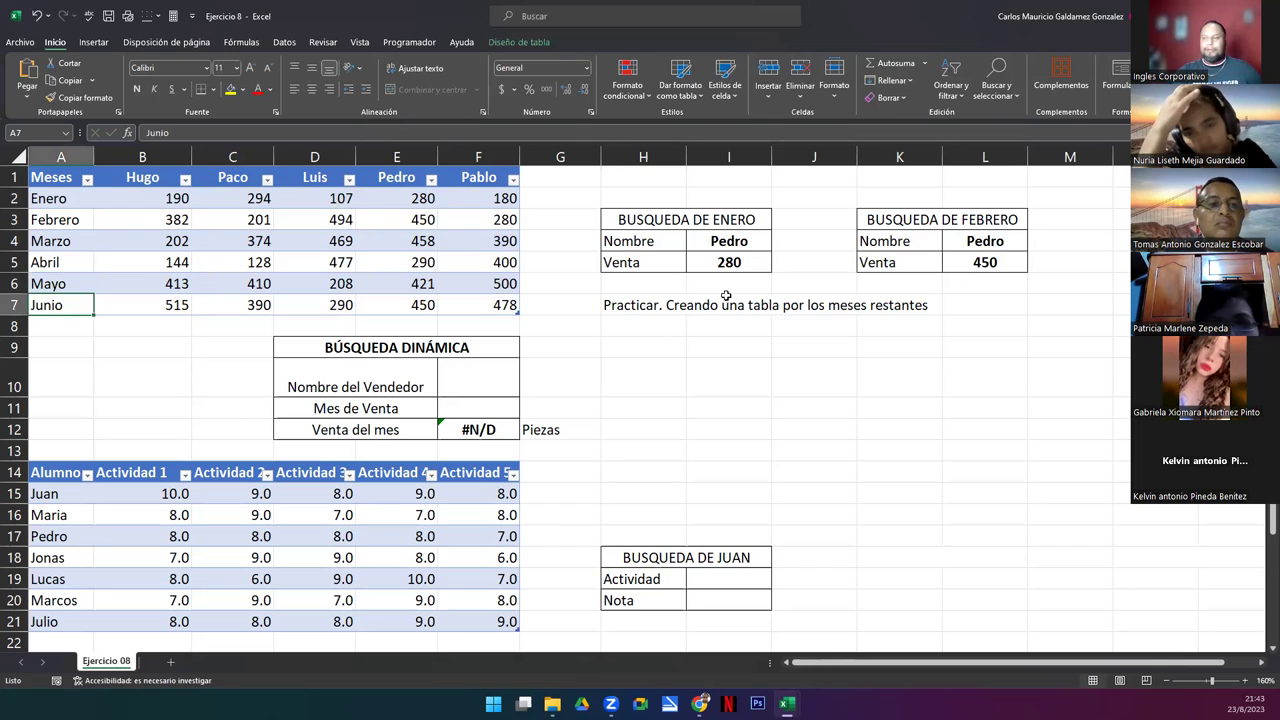
left_click_drag(692, 221, 708, 263)
left_click_drag(893, 223, 923, 257)
left_click_drag(685, 210, 734, 262)
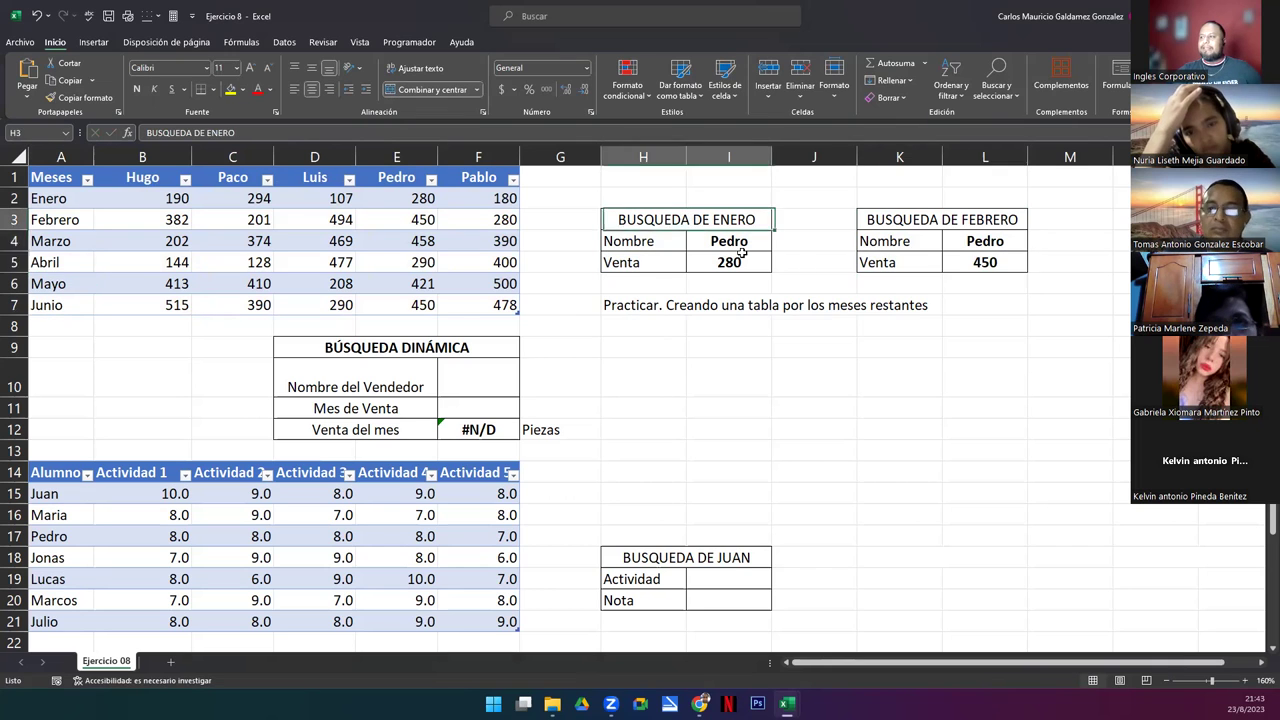
left_click_drag(878, 224, 897, 257)
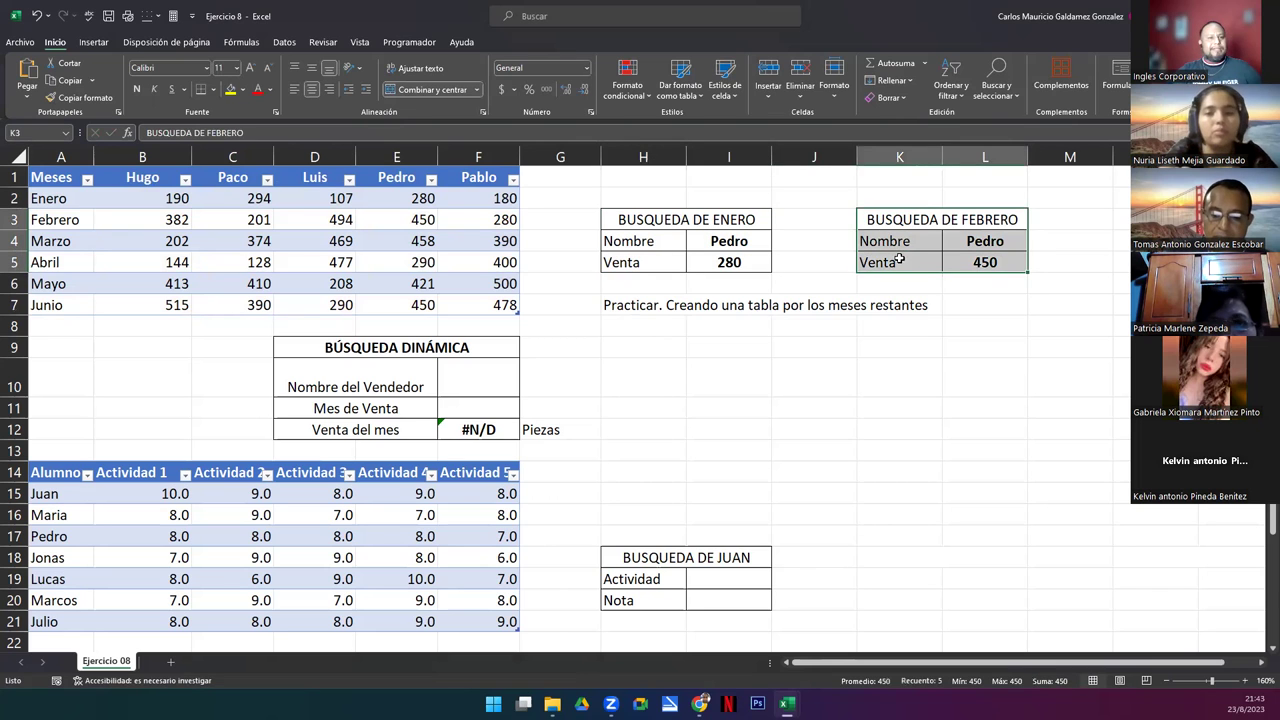
left_click_drag(623, 343, 1150, 428)
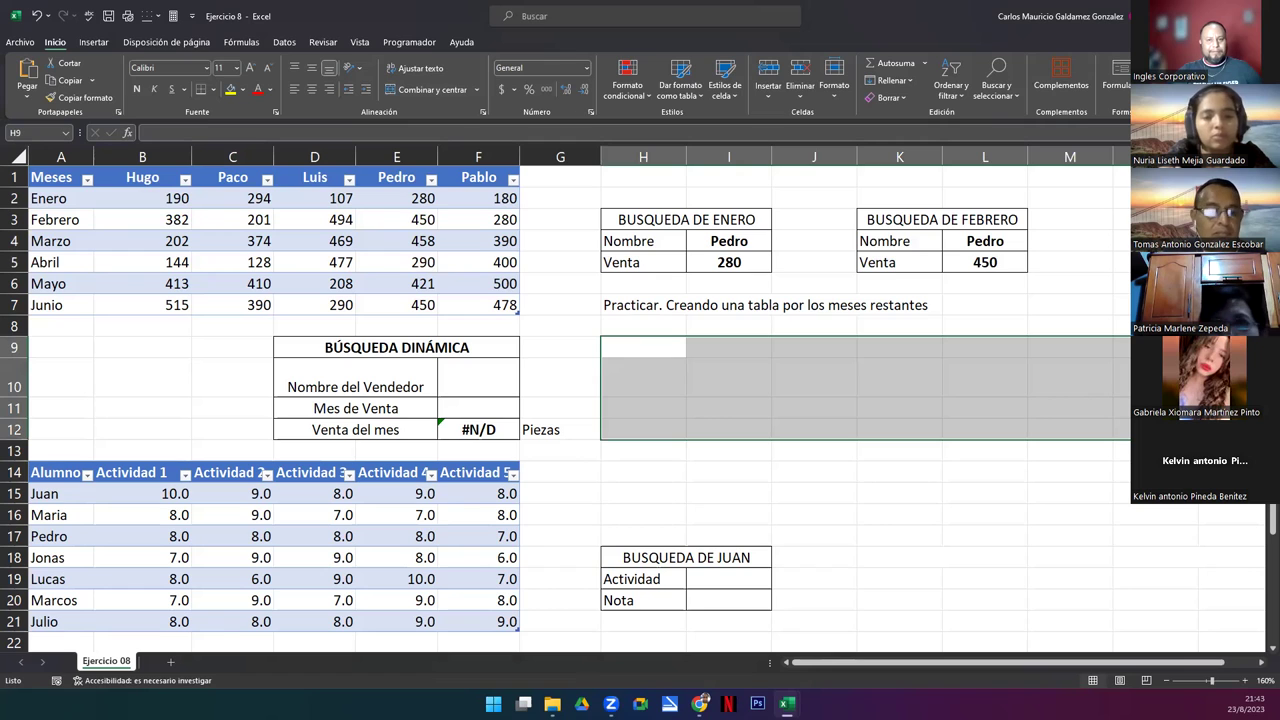
left_click(966, 388)
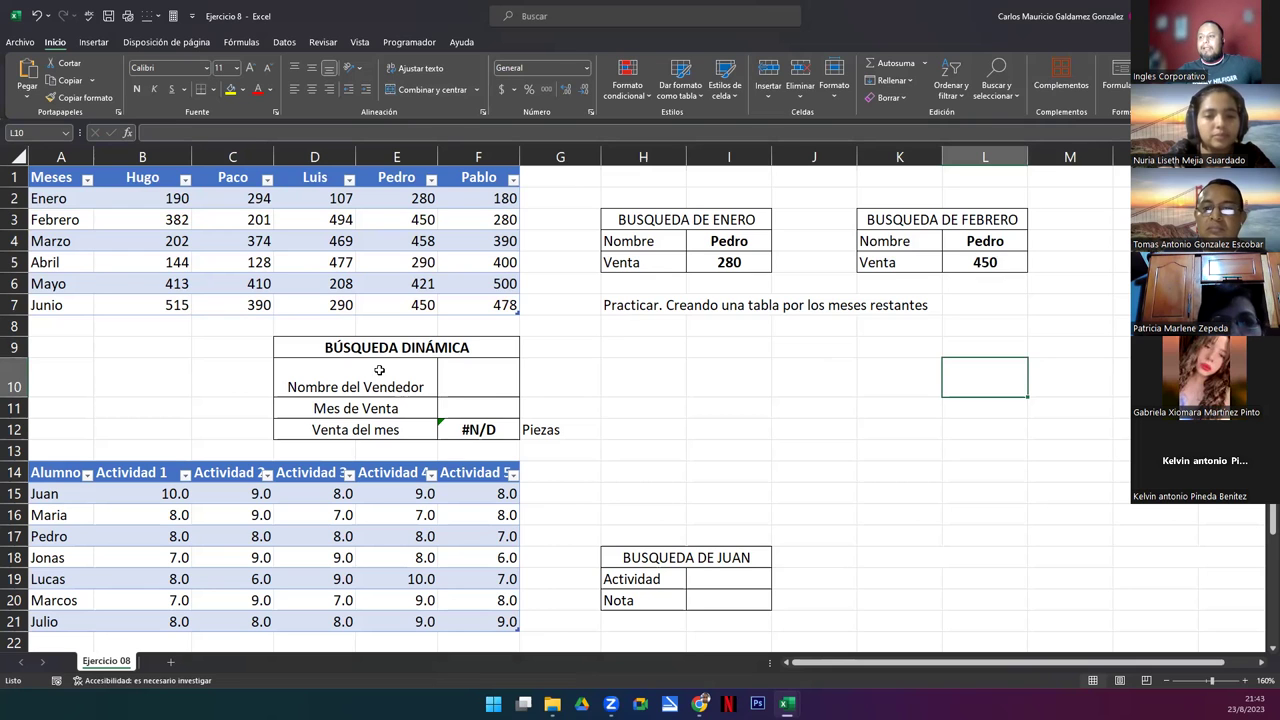
- Auto-fit the height of row 10 in the BÚSQUEDA DINÁMICA table and return to cell A1
double_click(20, 396)
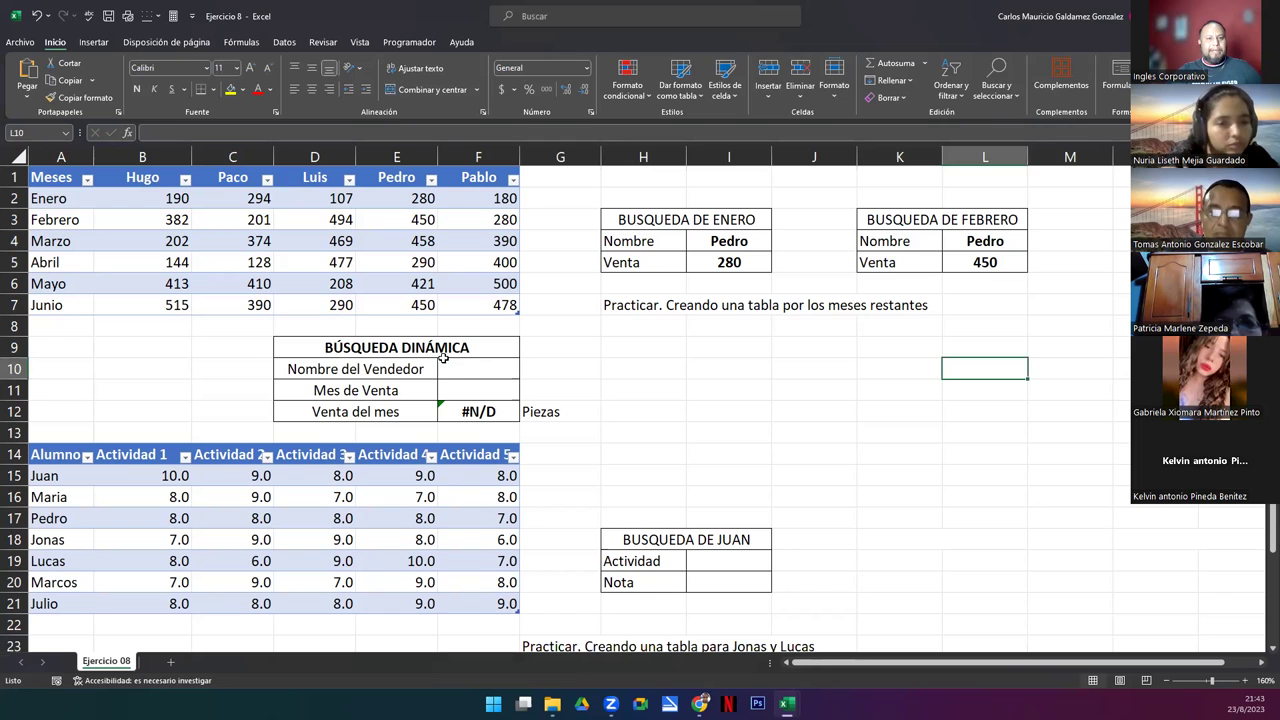
scroll(476, 397, "up", 3)
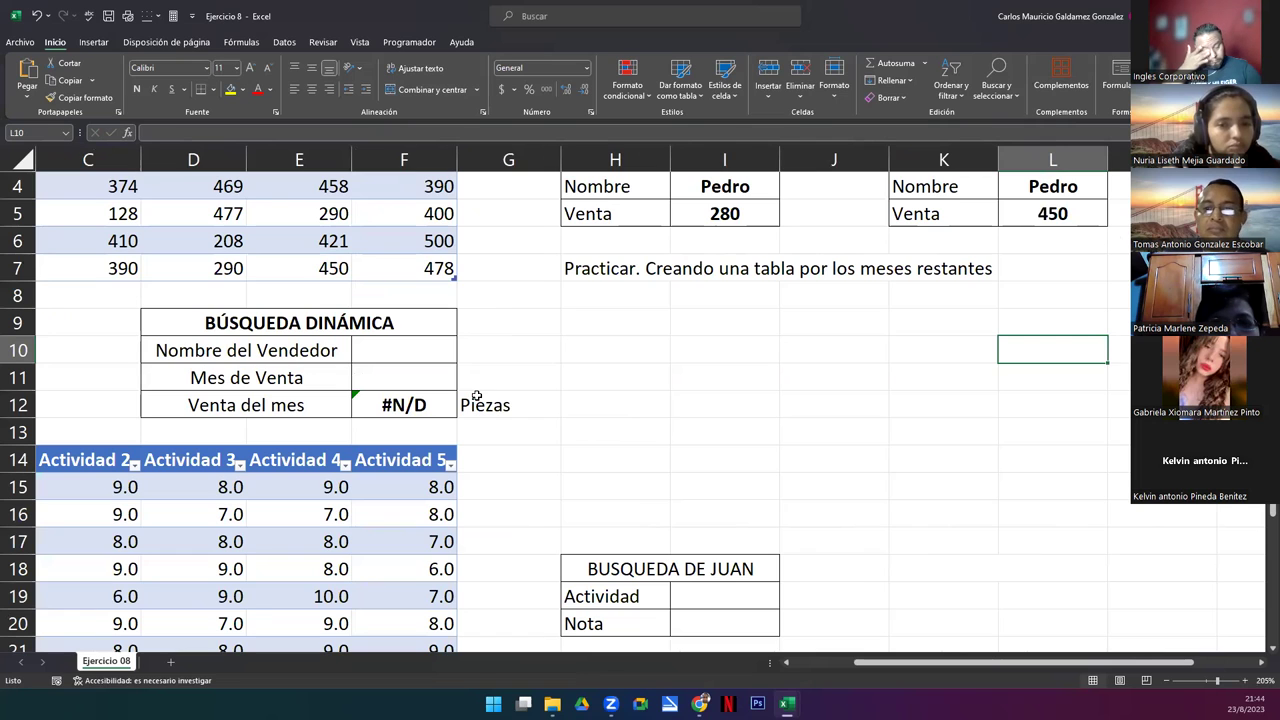
key("Left")
key("Left")
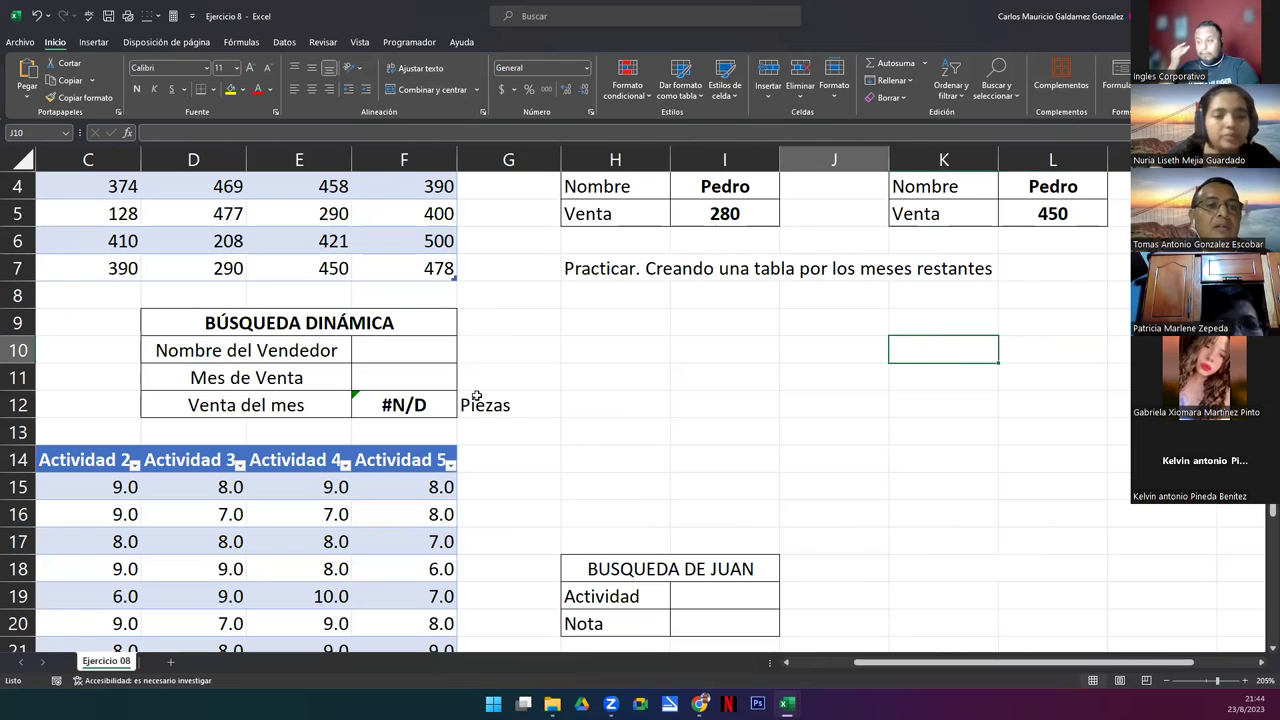
key("Home")
key("Up")
key("Up")
key("Up")
key("Up")
key("Up")
key("Up")
key("Up")
key("Up")
key("Up")
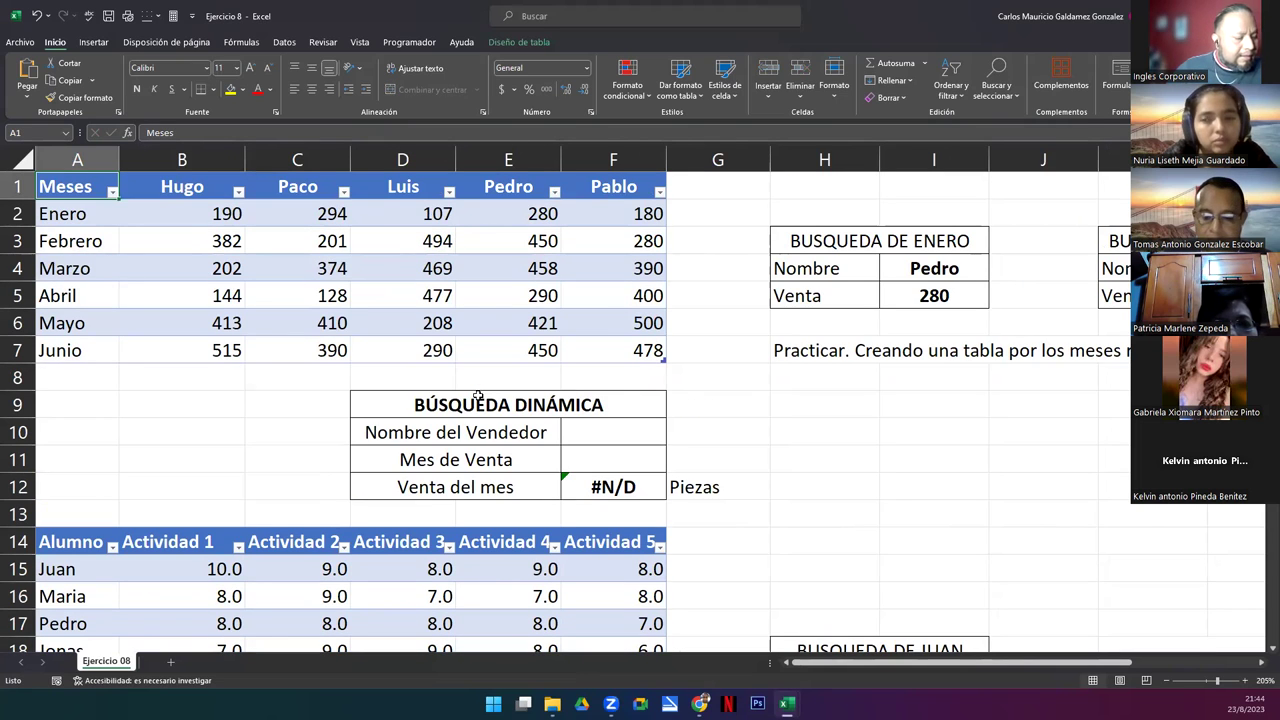
- Examine the monthly search tables from H3 across alongside the full sales data in A2:F7
left_click_drag(962, 232, 1043, 296)
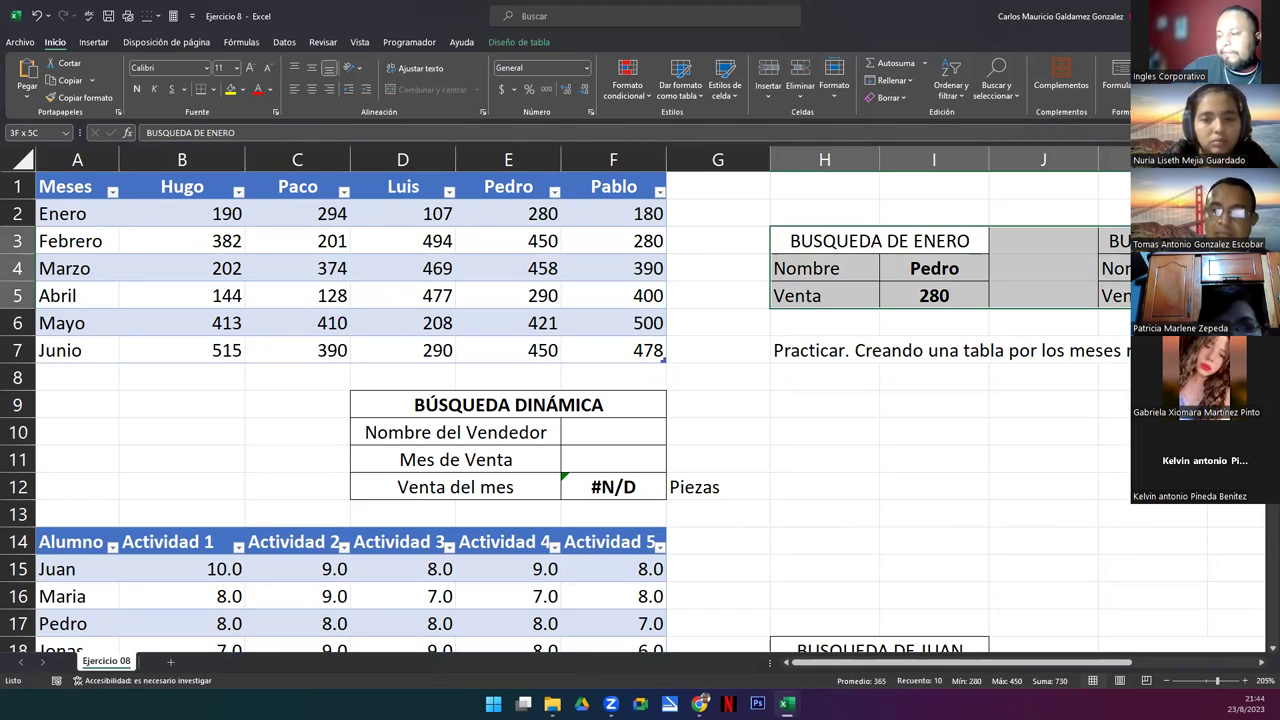
left_click_drag(1043, 296, 1043, 296)
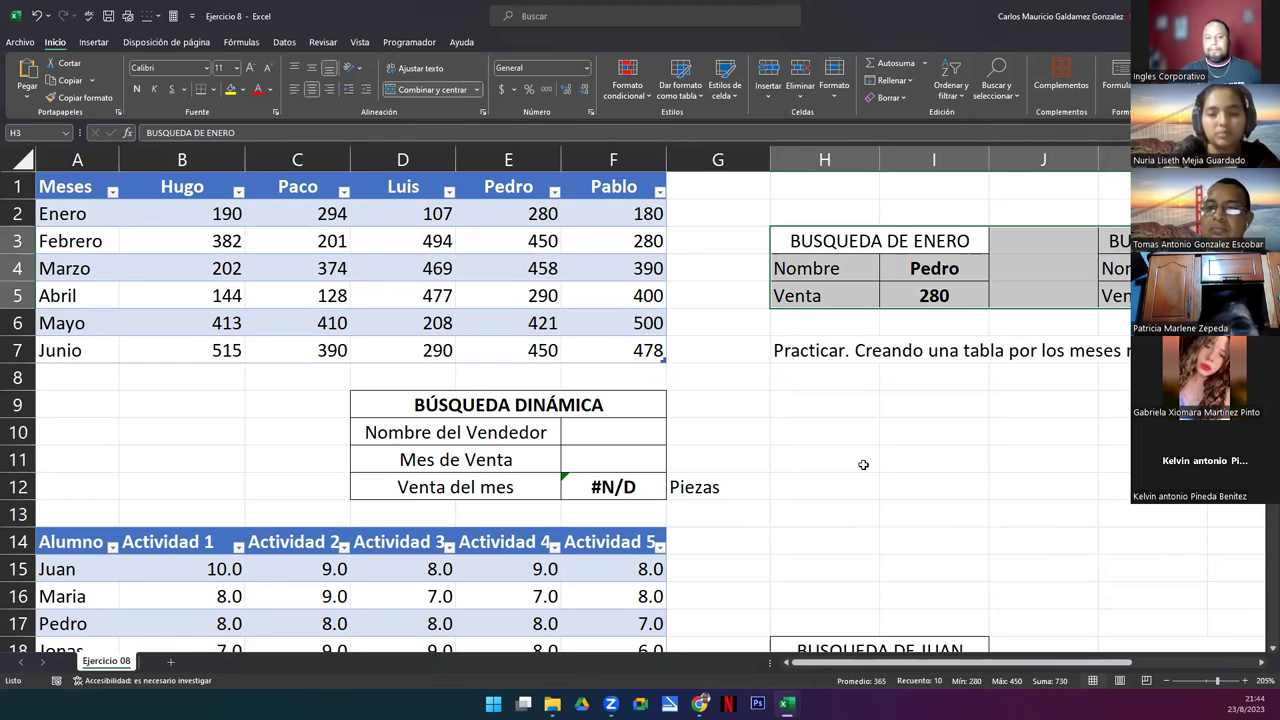
scroll(816, 427, "down", 1, "ctrl")
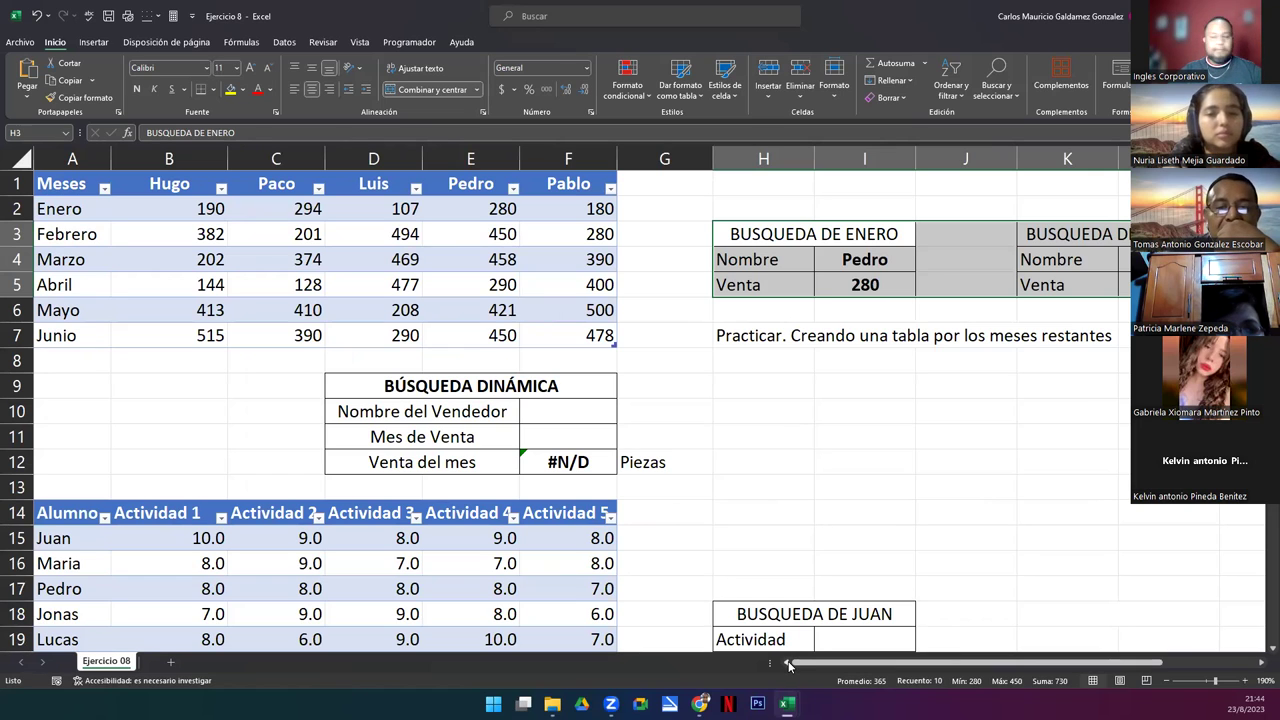
left_click(784, 278)
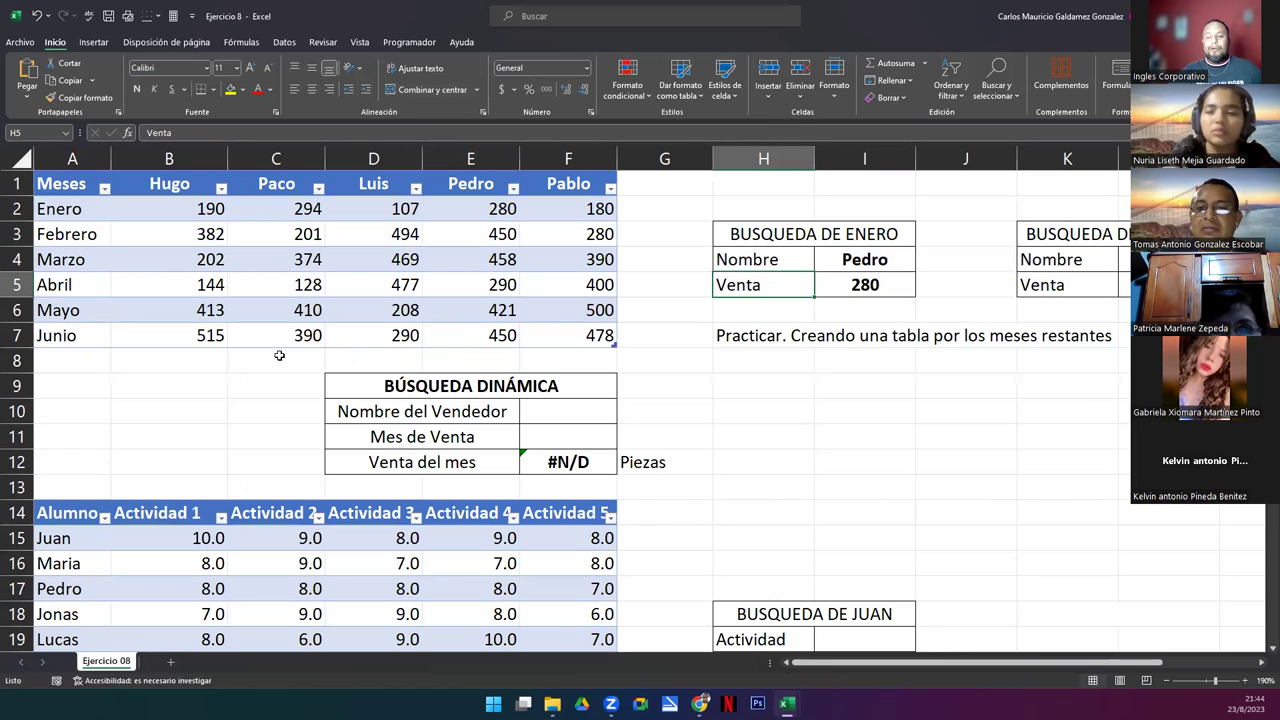
left_click_drag(57, 208, 555, 343)
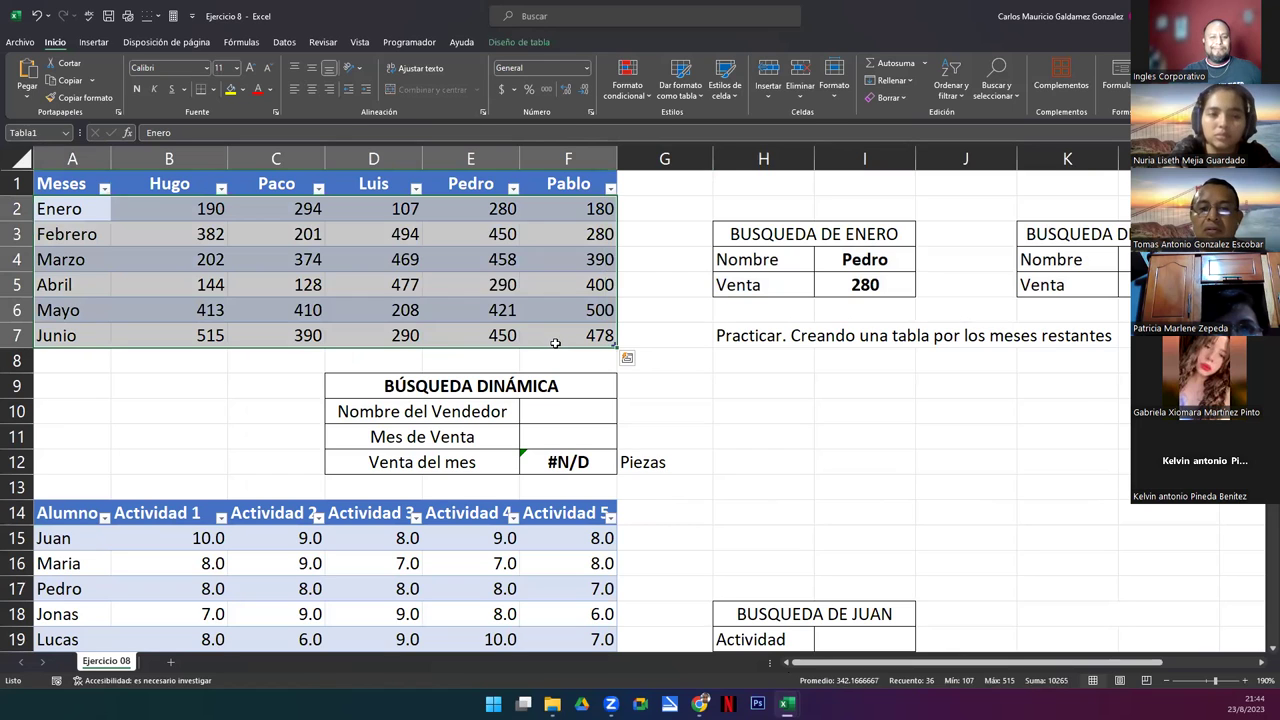
left_click(554, 343)
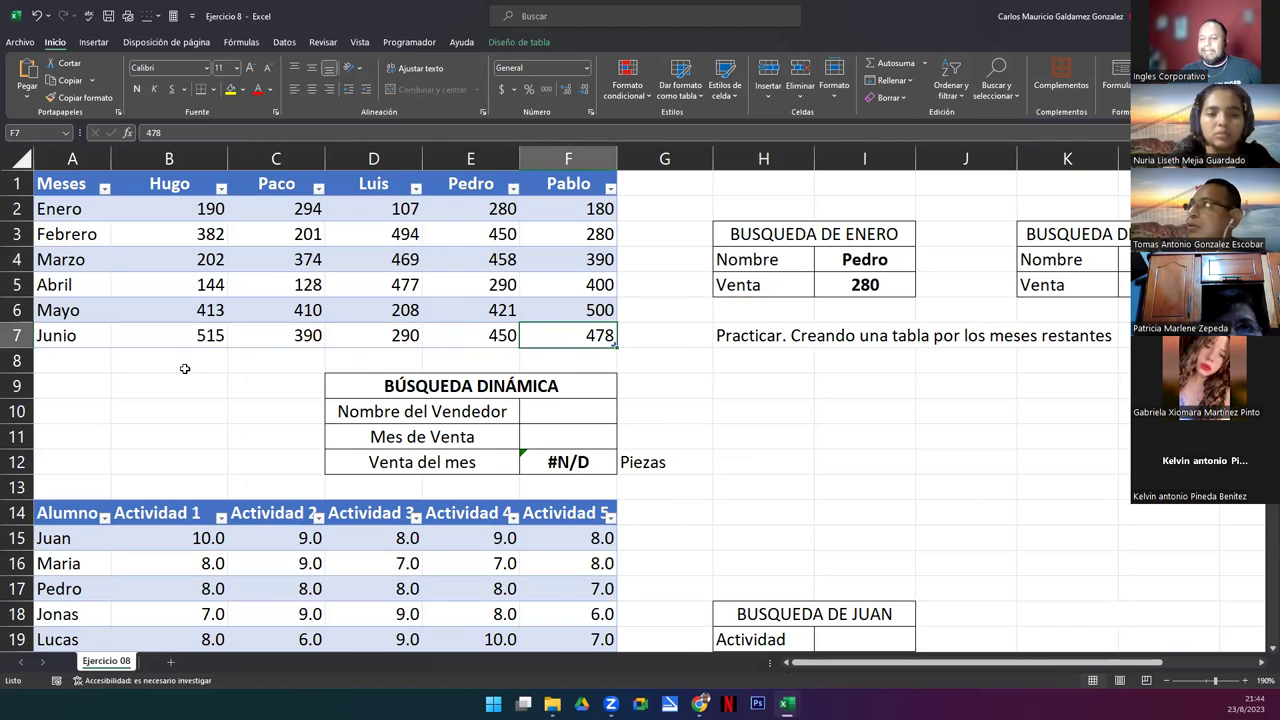
scroll(183, 369, "up", 3, "ctrl")
scroll(250, 460, "left", 3)
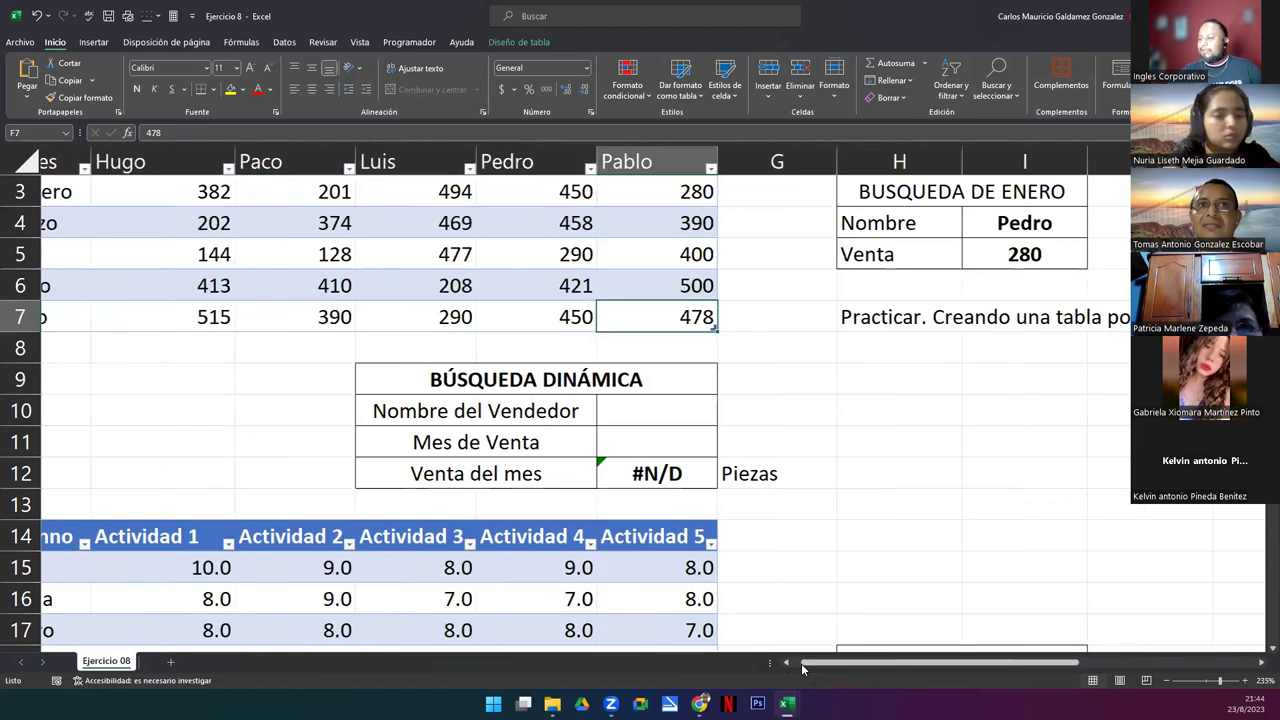
scroll(274, 515, "up", 1)
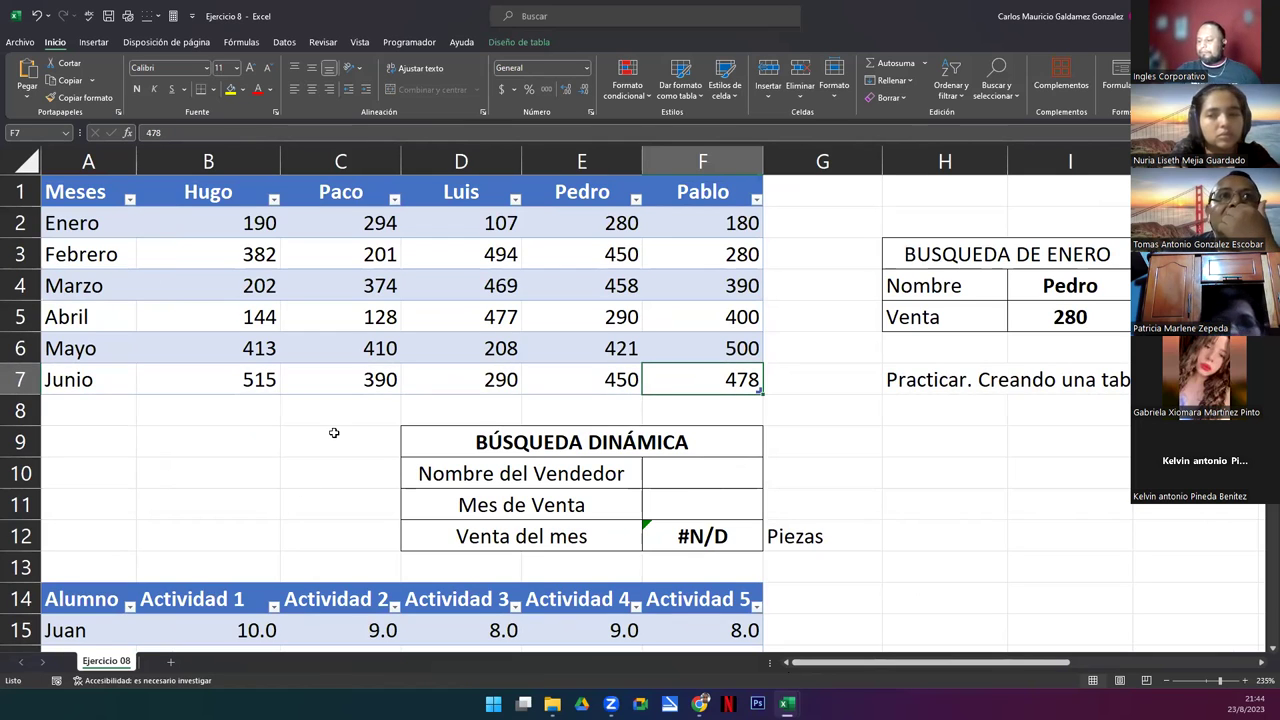
- Inspect the seller list offered for the Nombre del Vendedor cell F10 without choosing a name
left_click(663, 479)
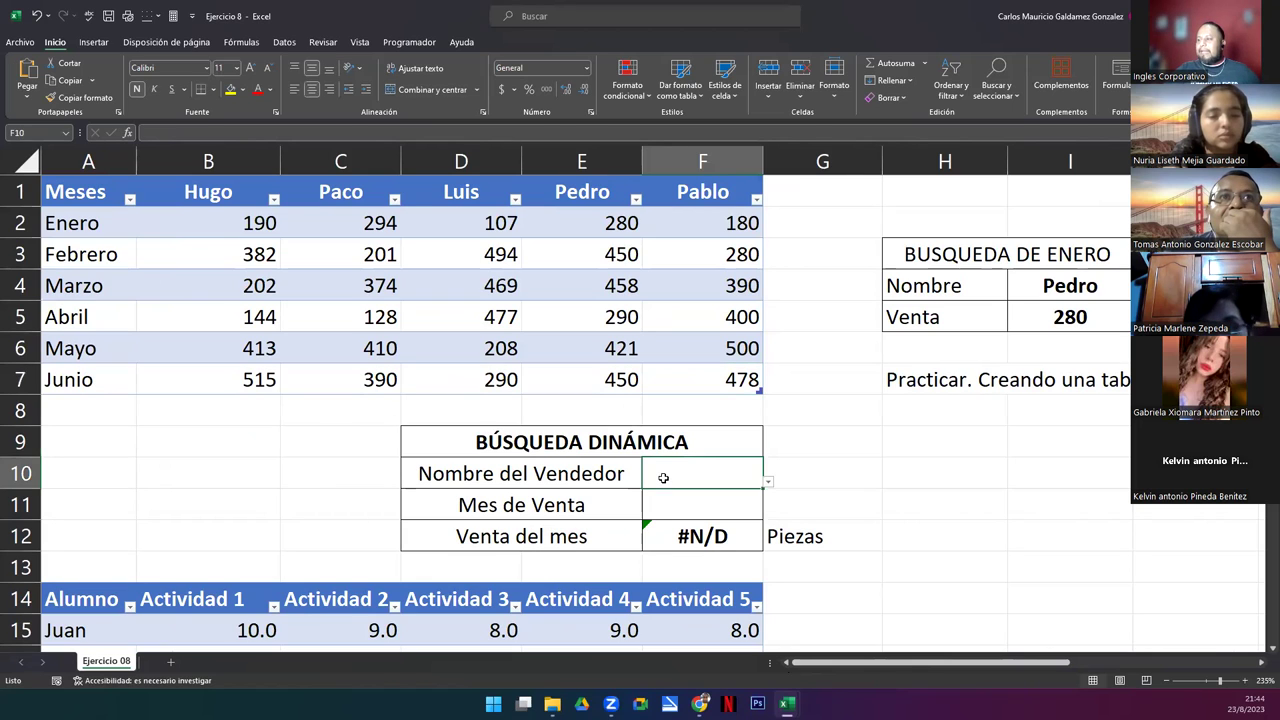
left_click(768, 484)
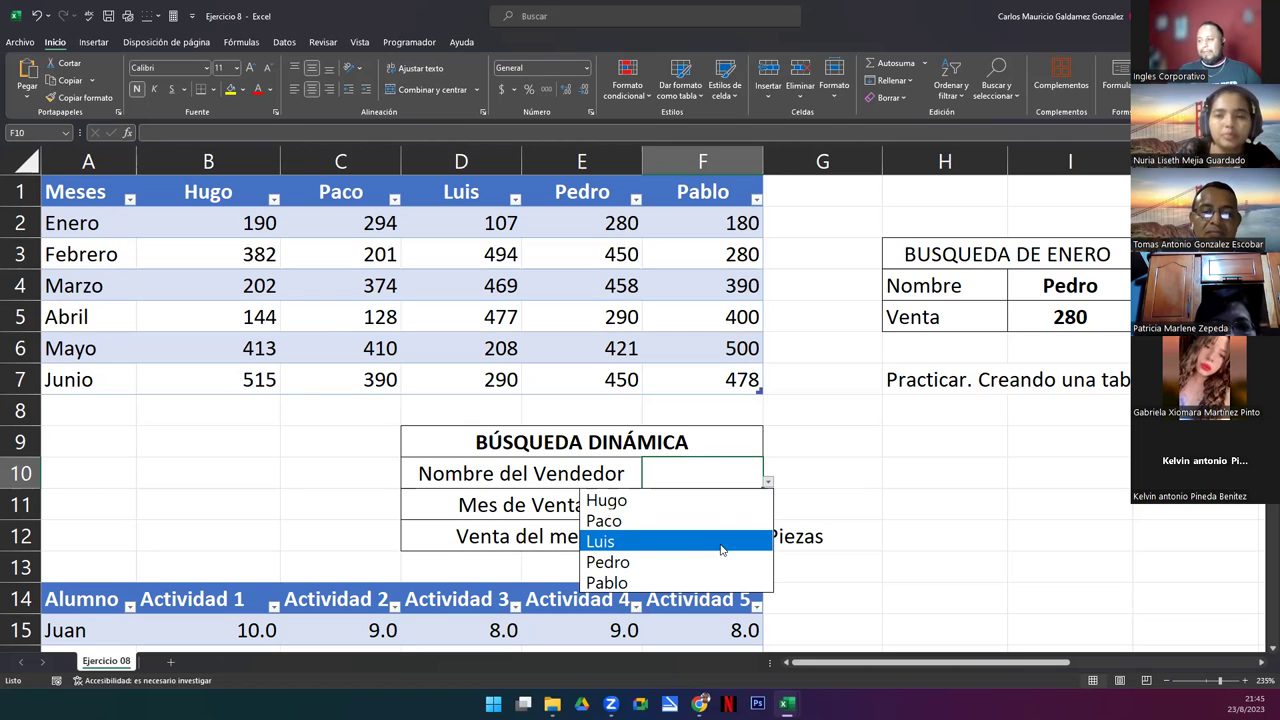
left_click(684, 479)
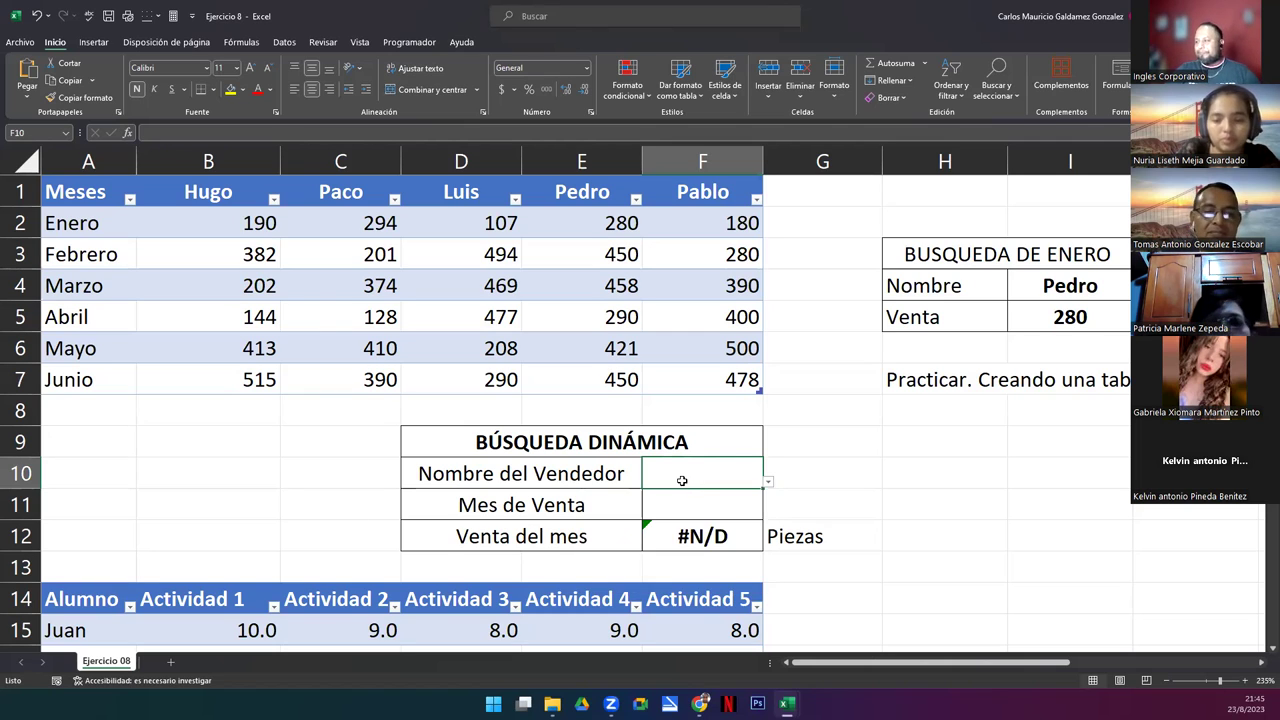
- Try the dynamic search with the January Nombre value copied from I4 into F10, and clear F10 again
left_click(1029, 298)
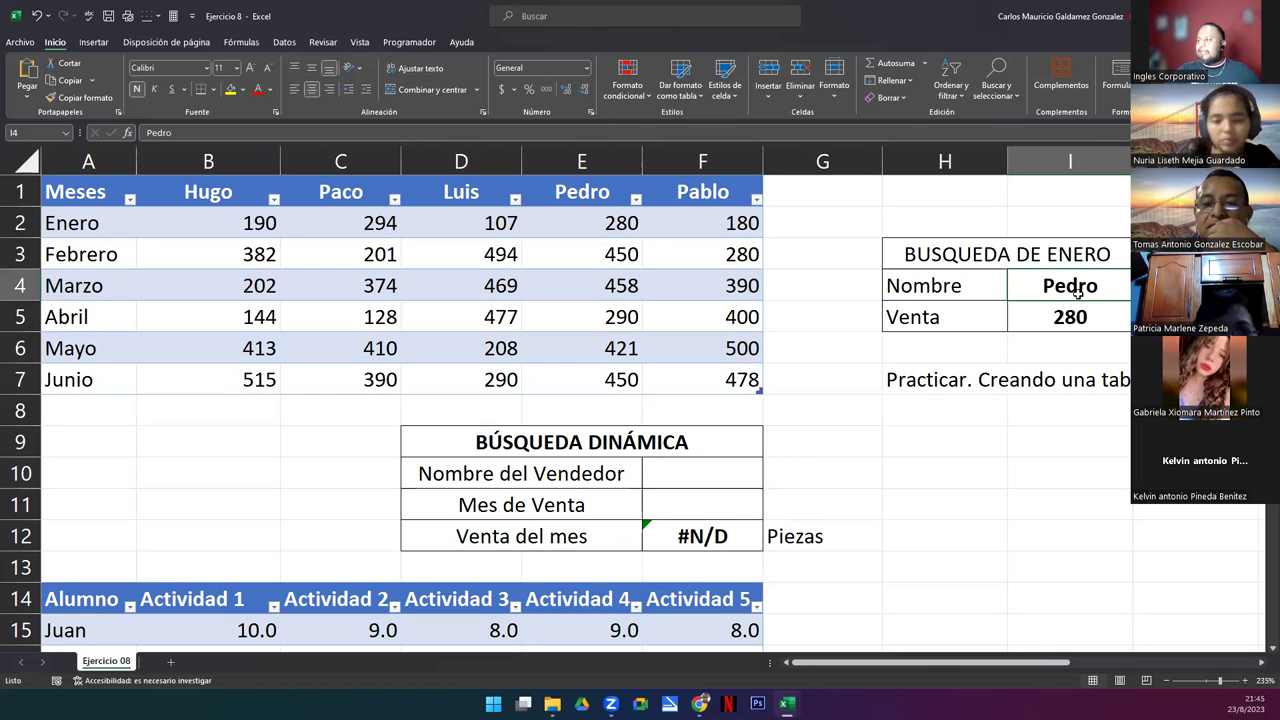
key("ctrl+c")
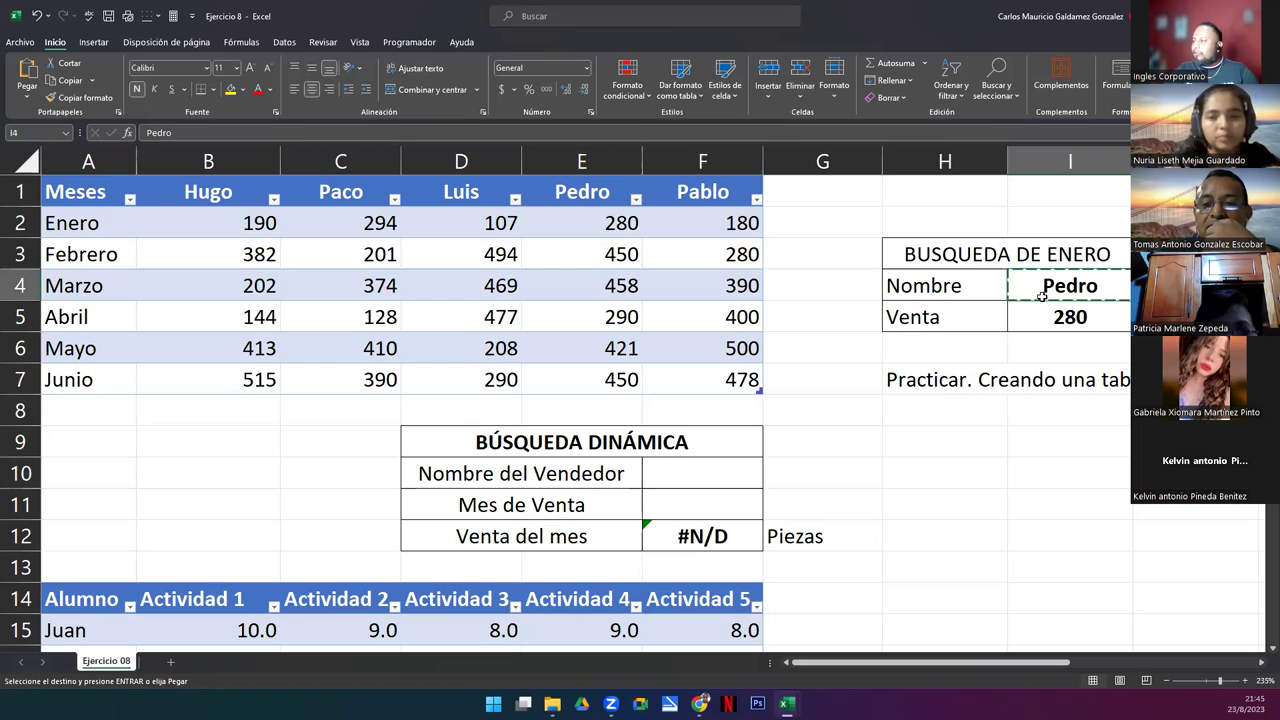
left_click(714, 478)
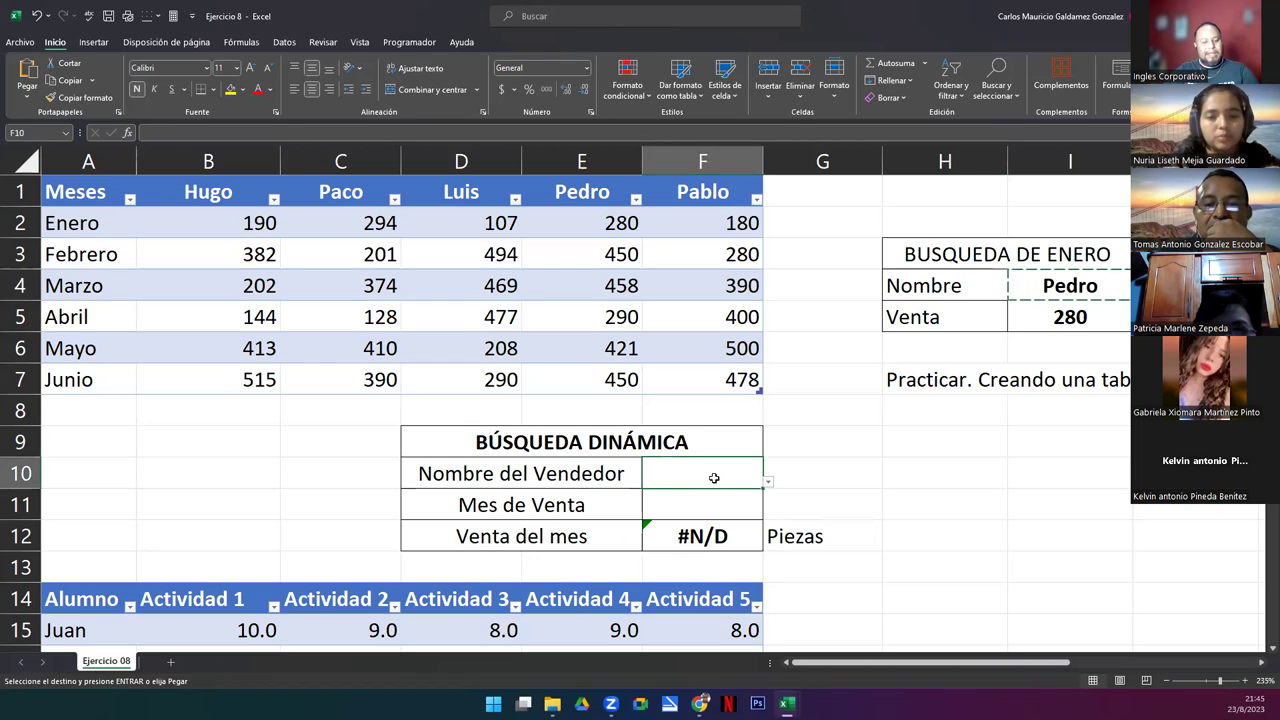
key("ctrl+v")
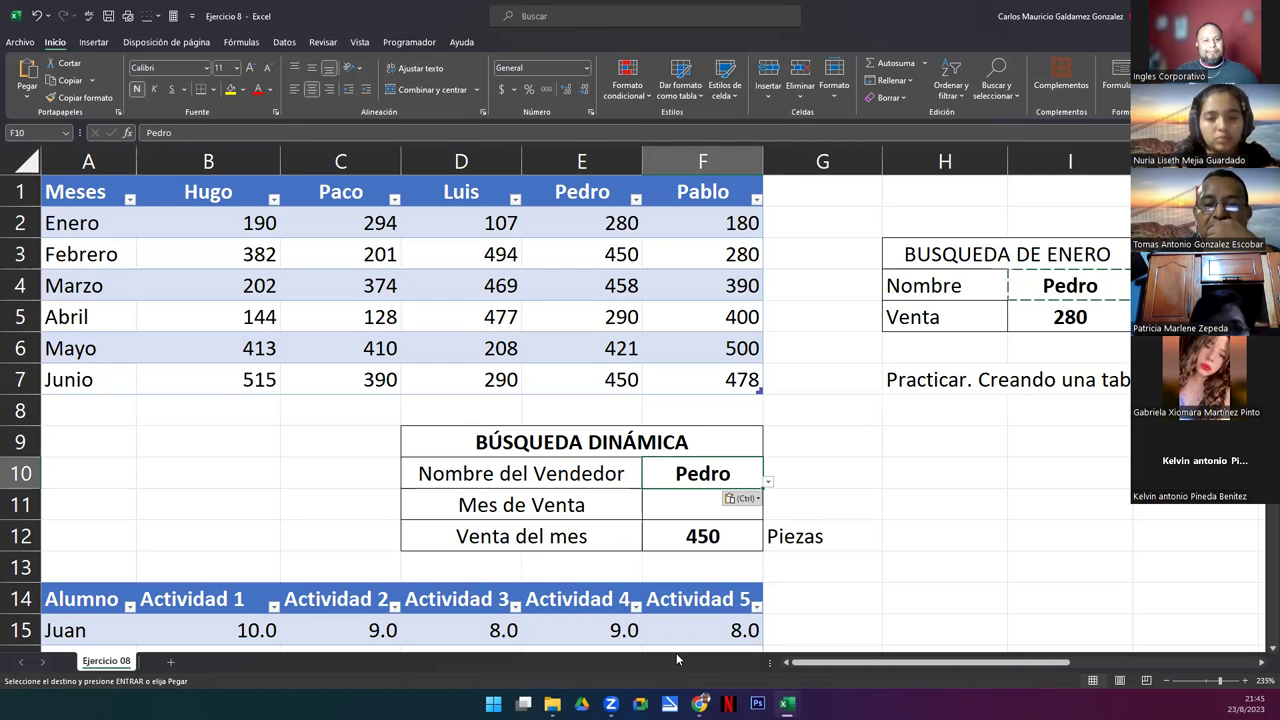
key("Delete")
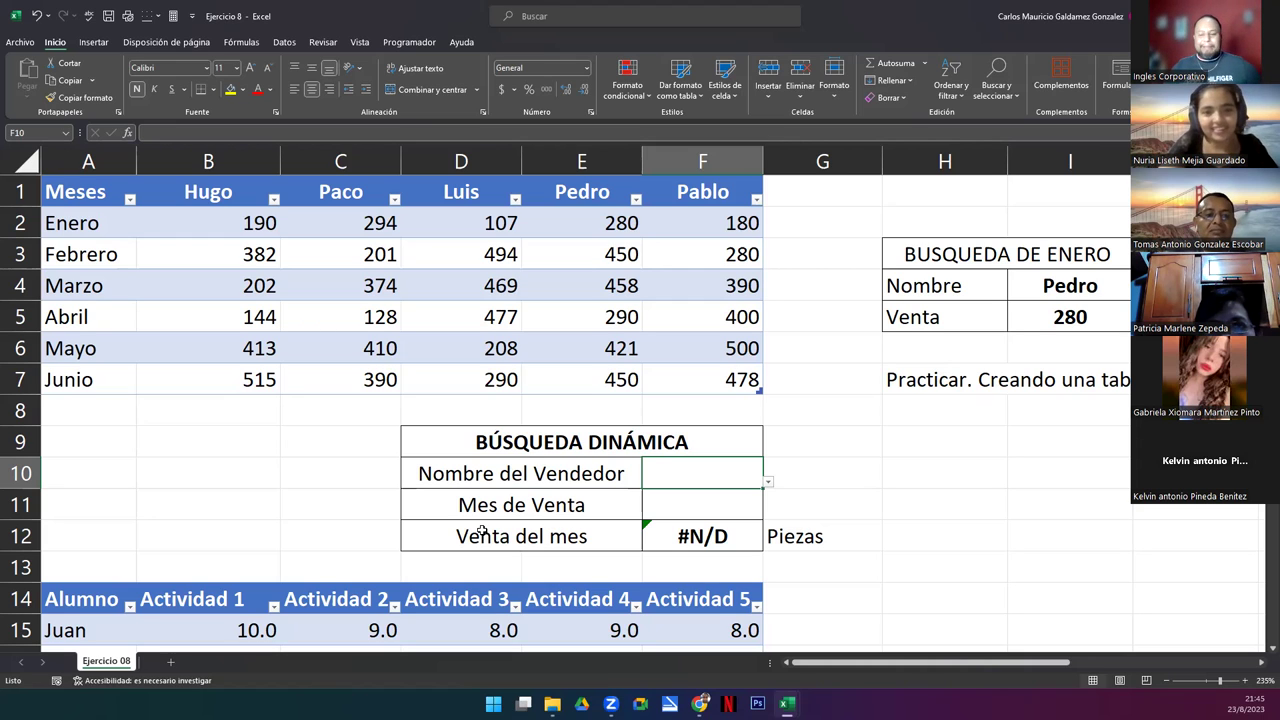
left_click(605, 445)
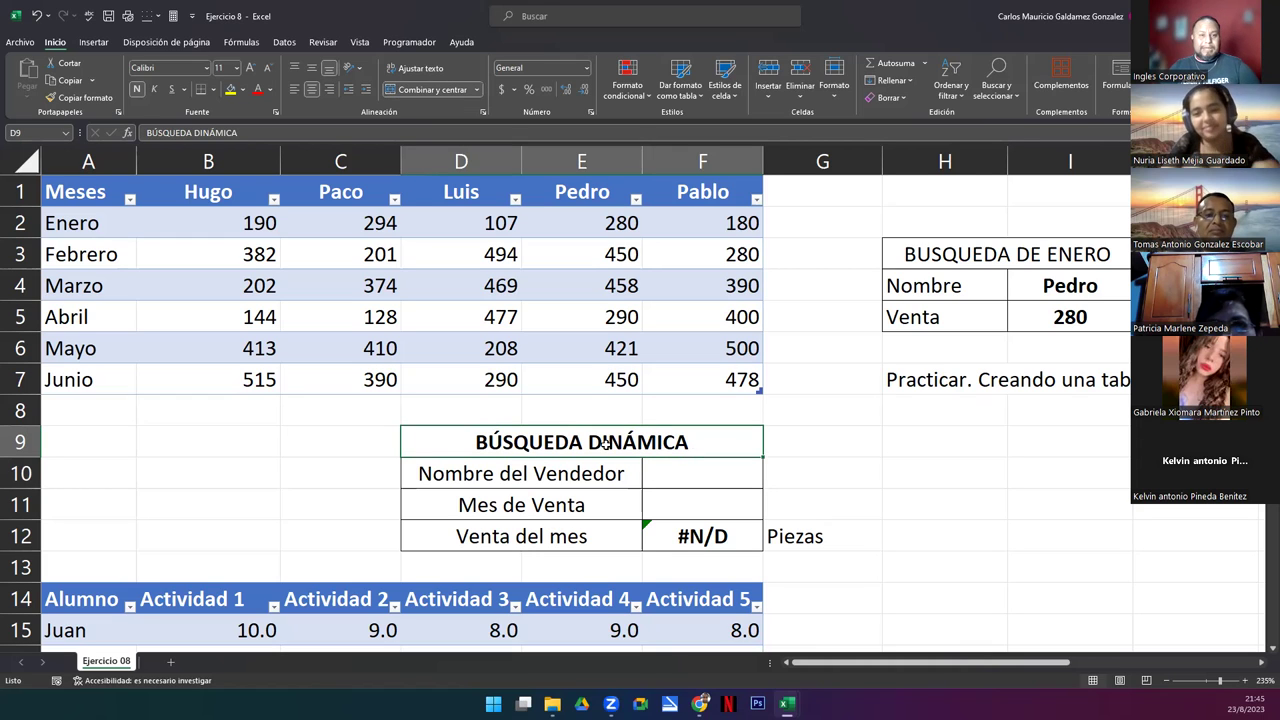
- Inspect the month list offered for Mes de Venta in F11 and the seller list for F10, choosing nothing
left_click(726, 510)
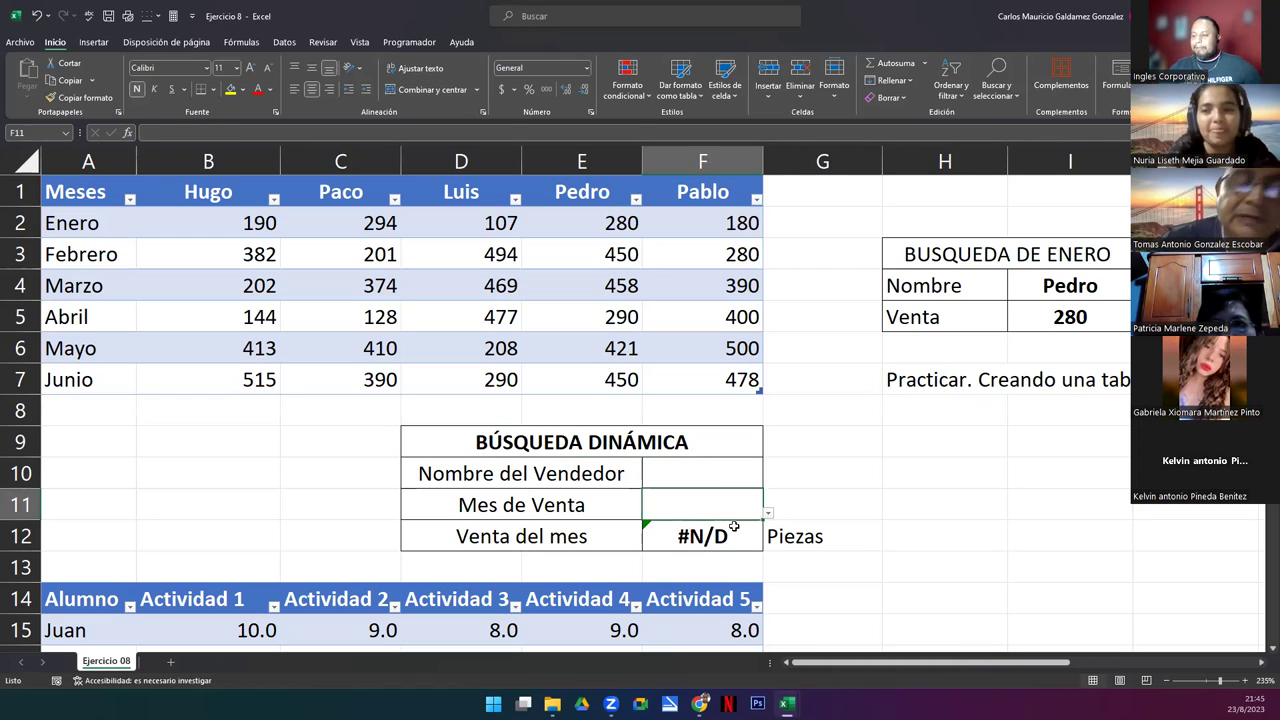
left_click(767, 516)
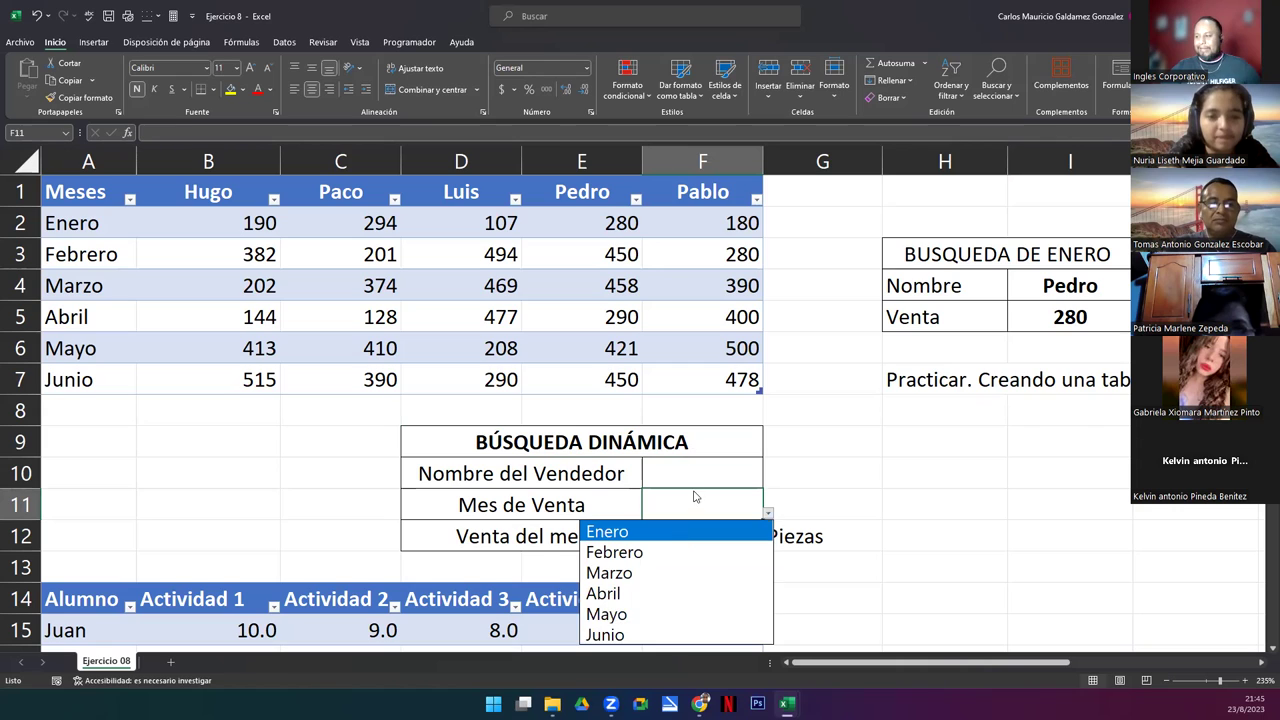
key("Escape")
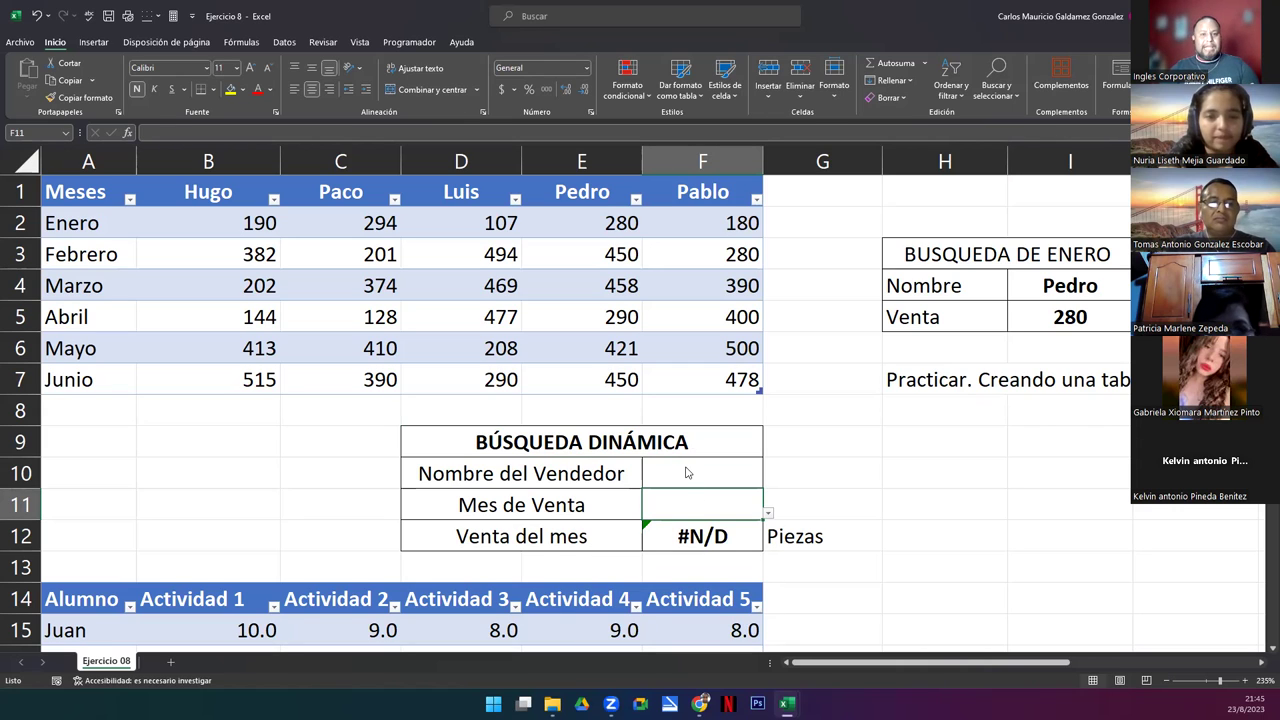
left_click(688, 472)
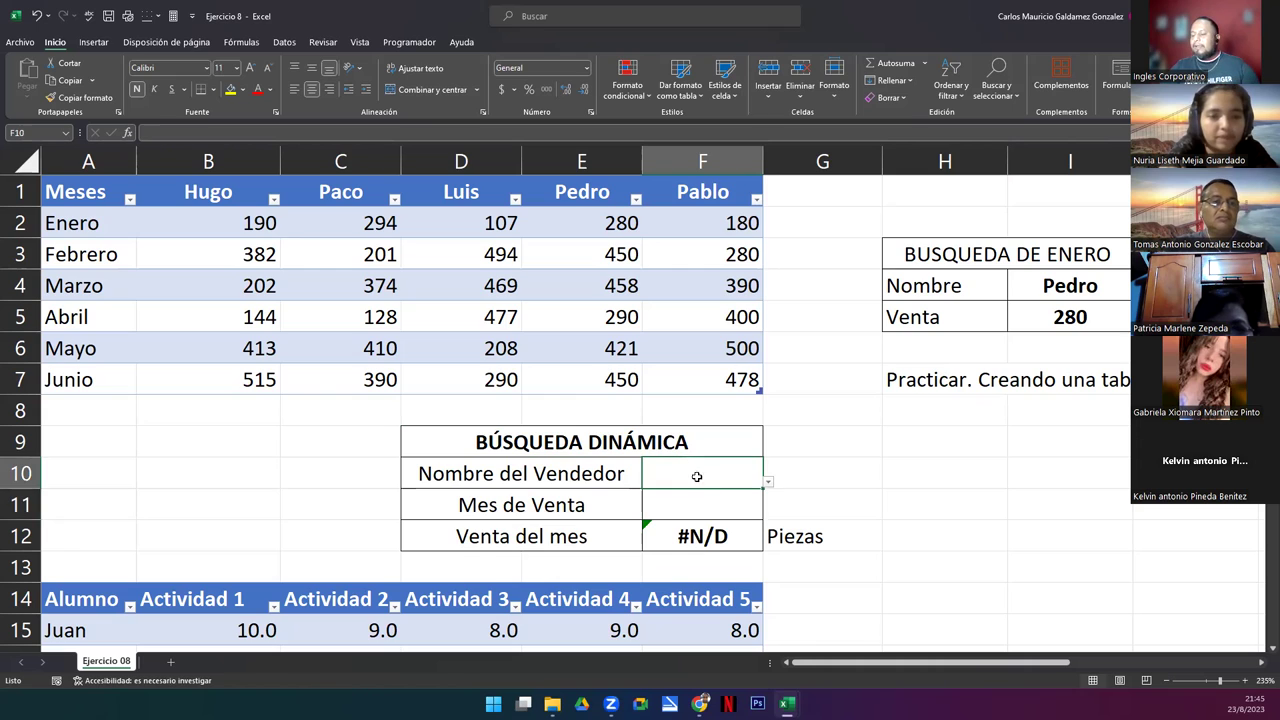
left_click(766, 484)
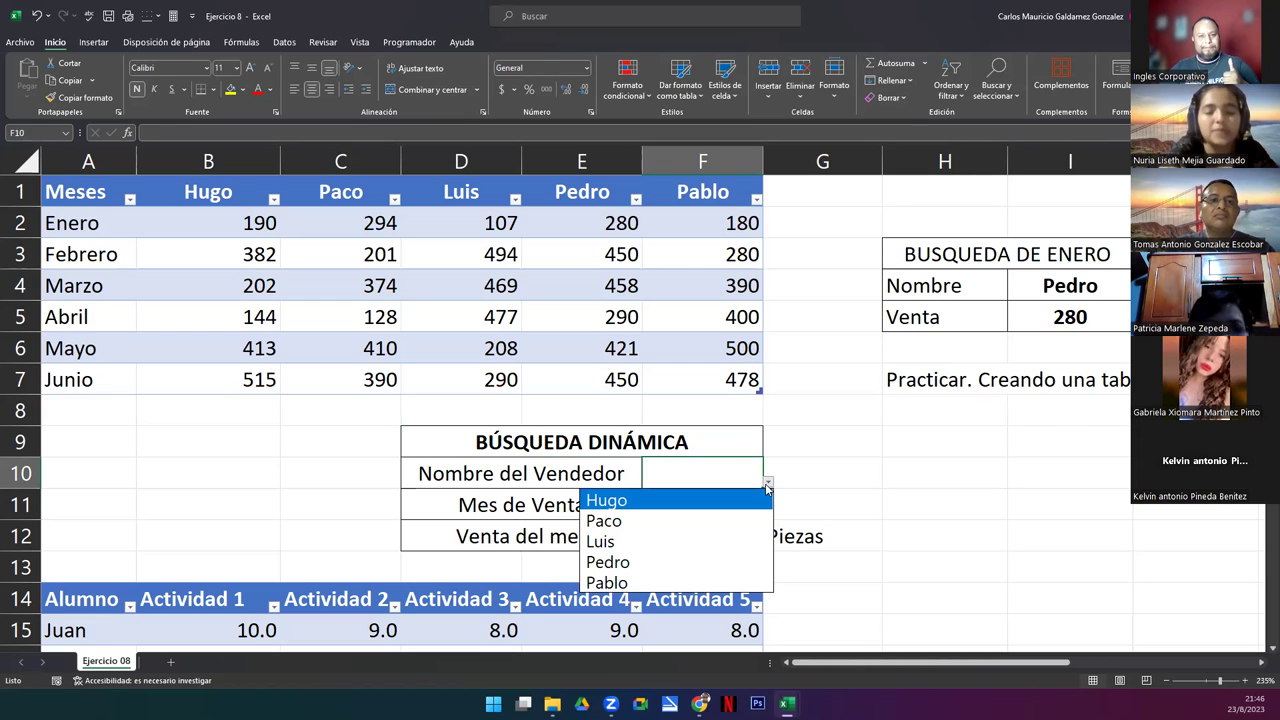
left_click(686, 484)
left_click(702, 505)
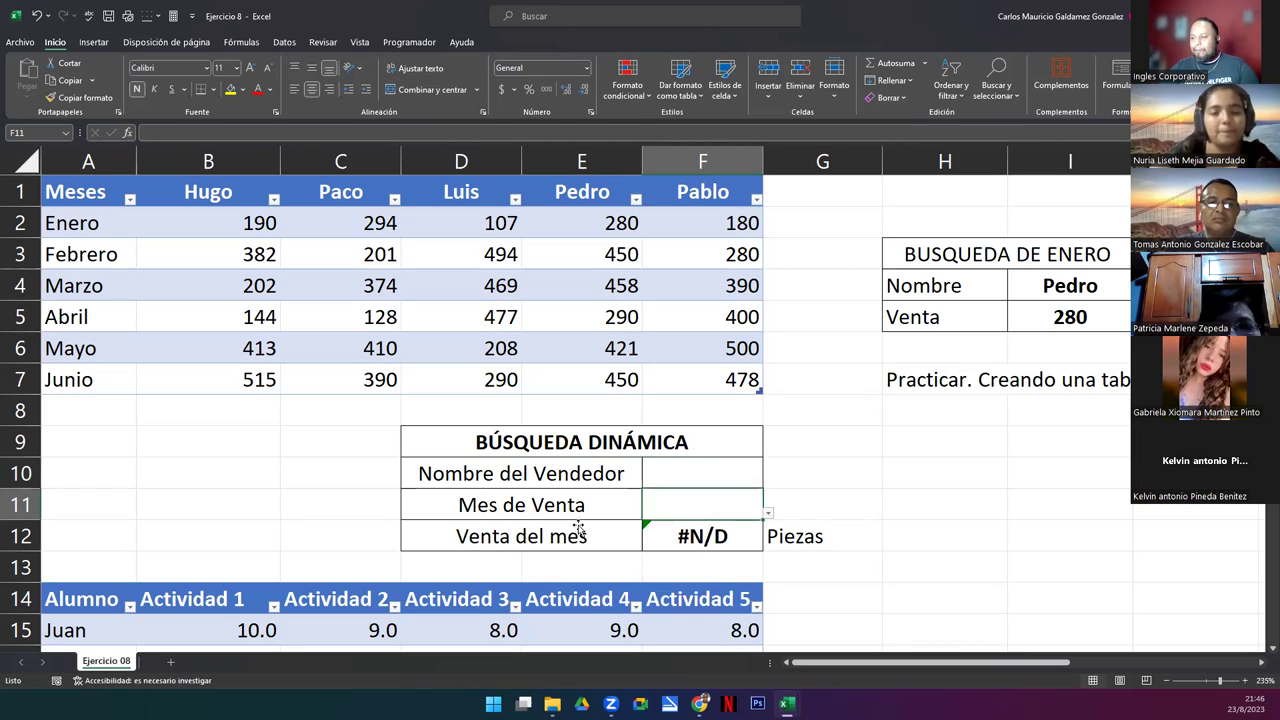
left_click(767, 514)
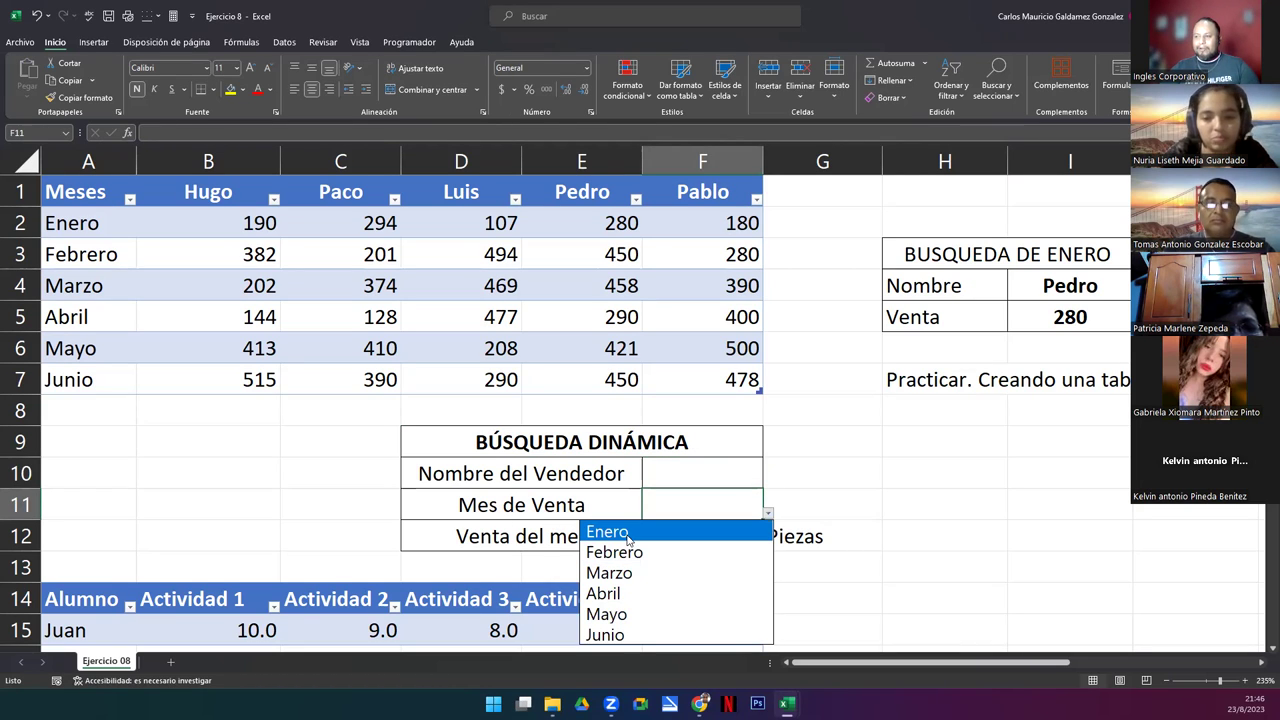
left_click(696, 515)
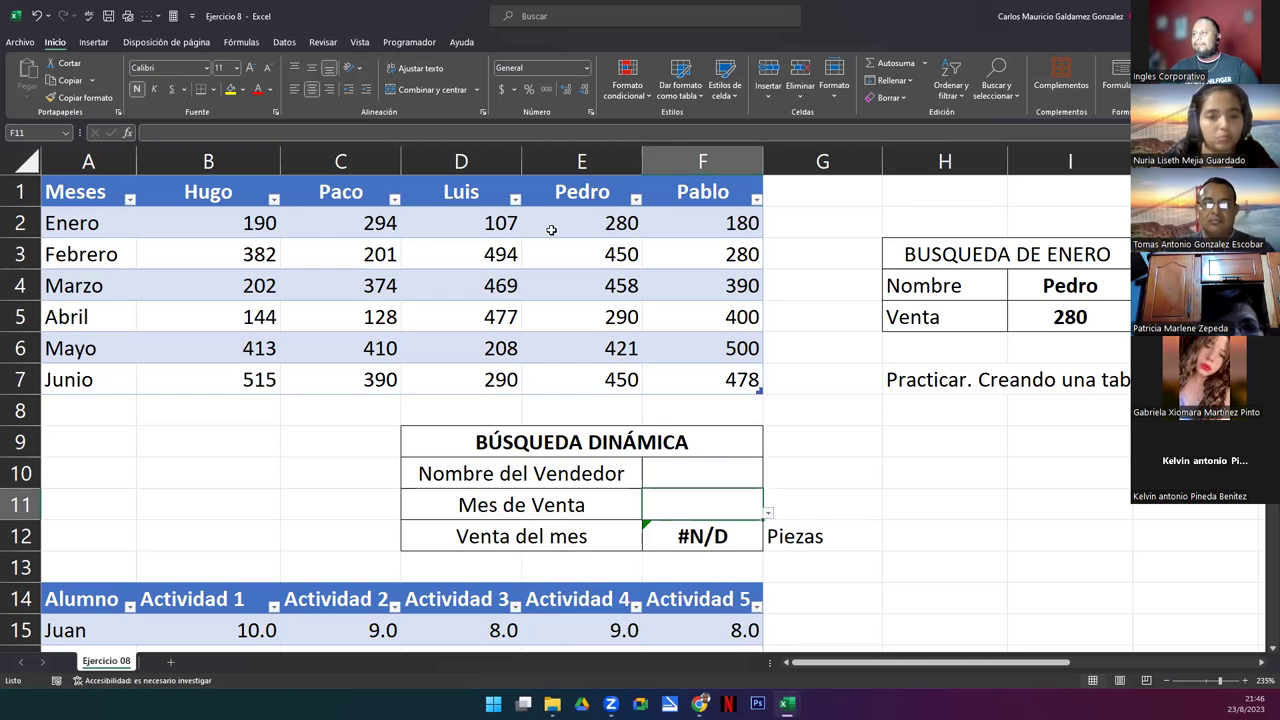
- Review the data validation criteria of F11, including the month list's source range
left_click(284, 42)
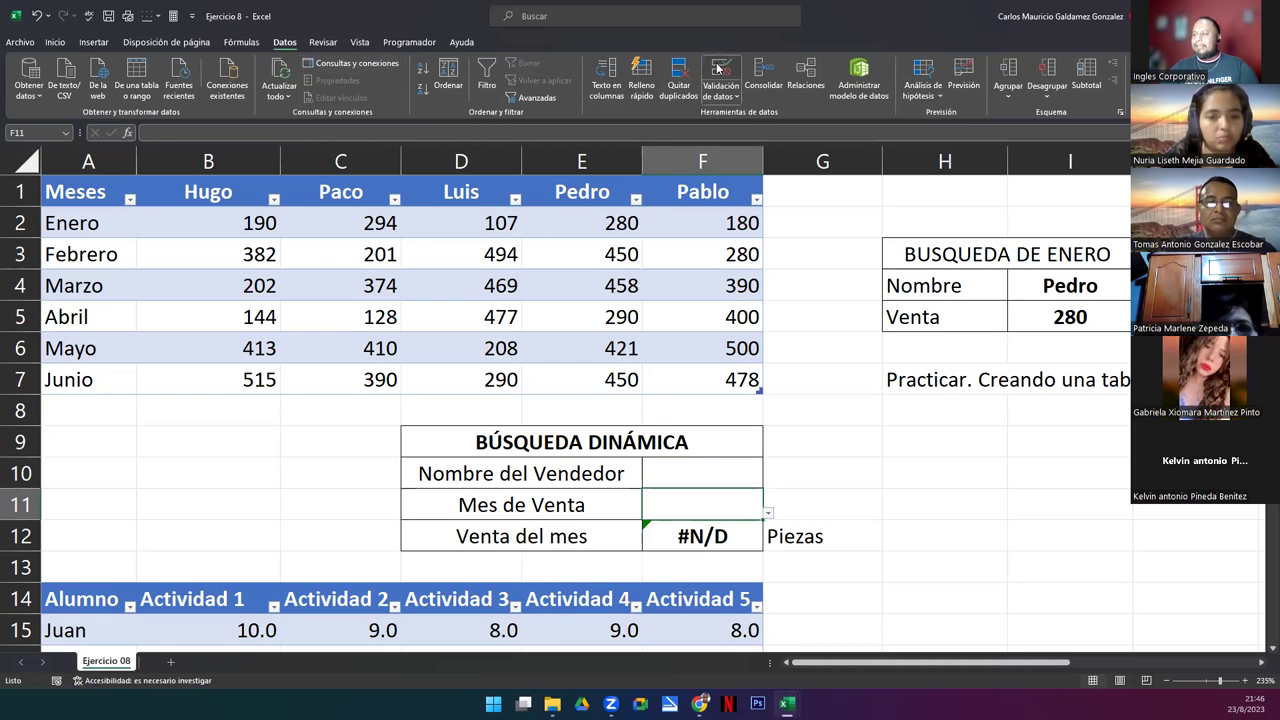
left_click(714, 70)
left_click(673, 391)
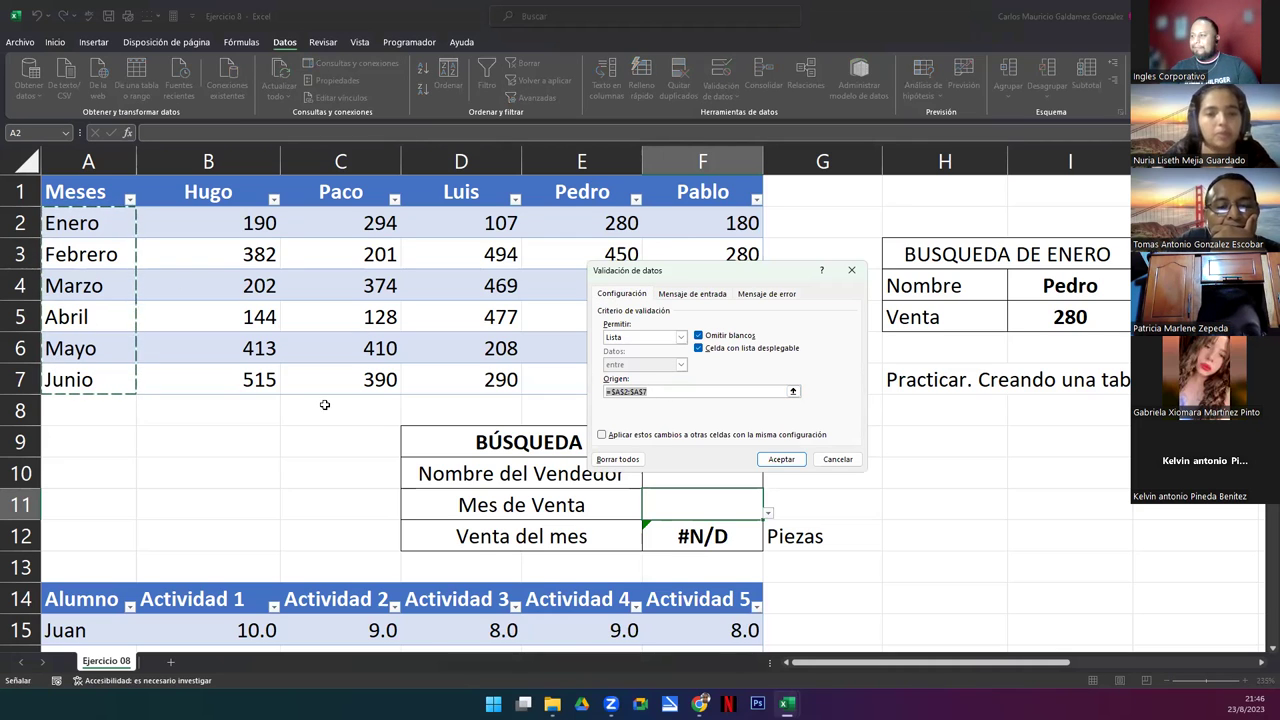
left_click(781, 459)
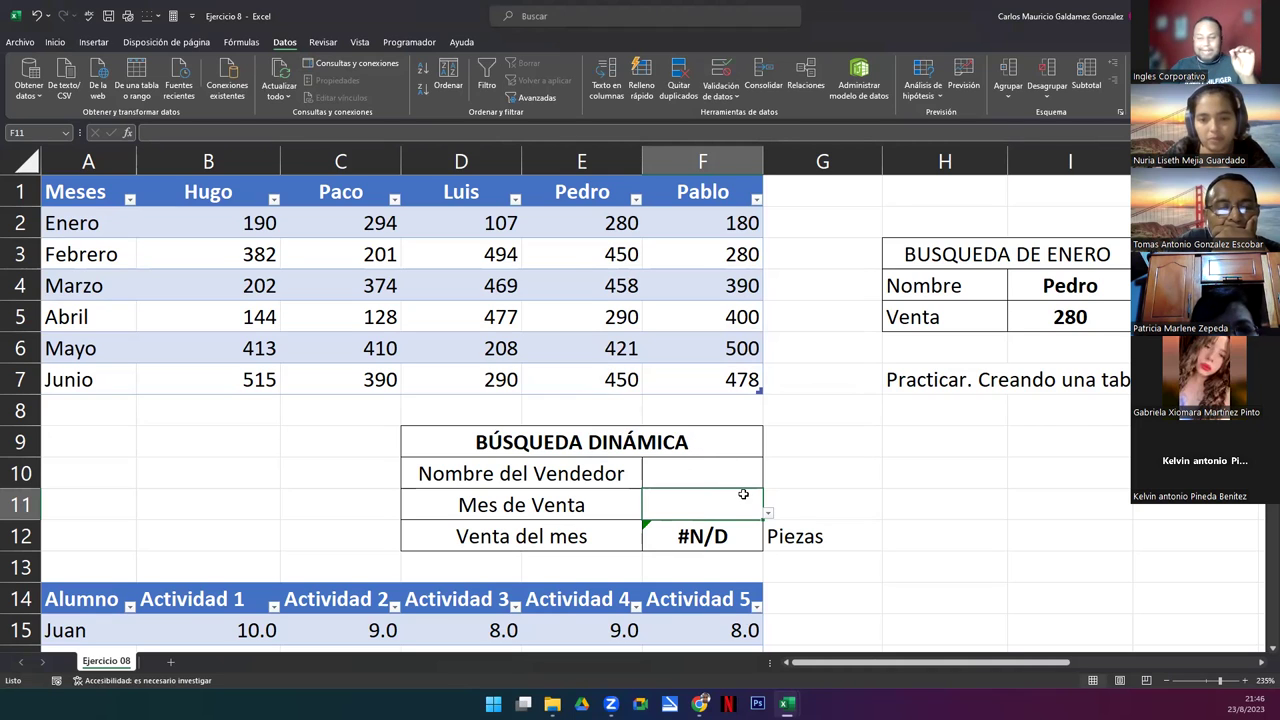
- Change the font color of the hidden month-number formula in G11 to red
left_click(795, 509)
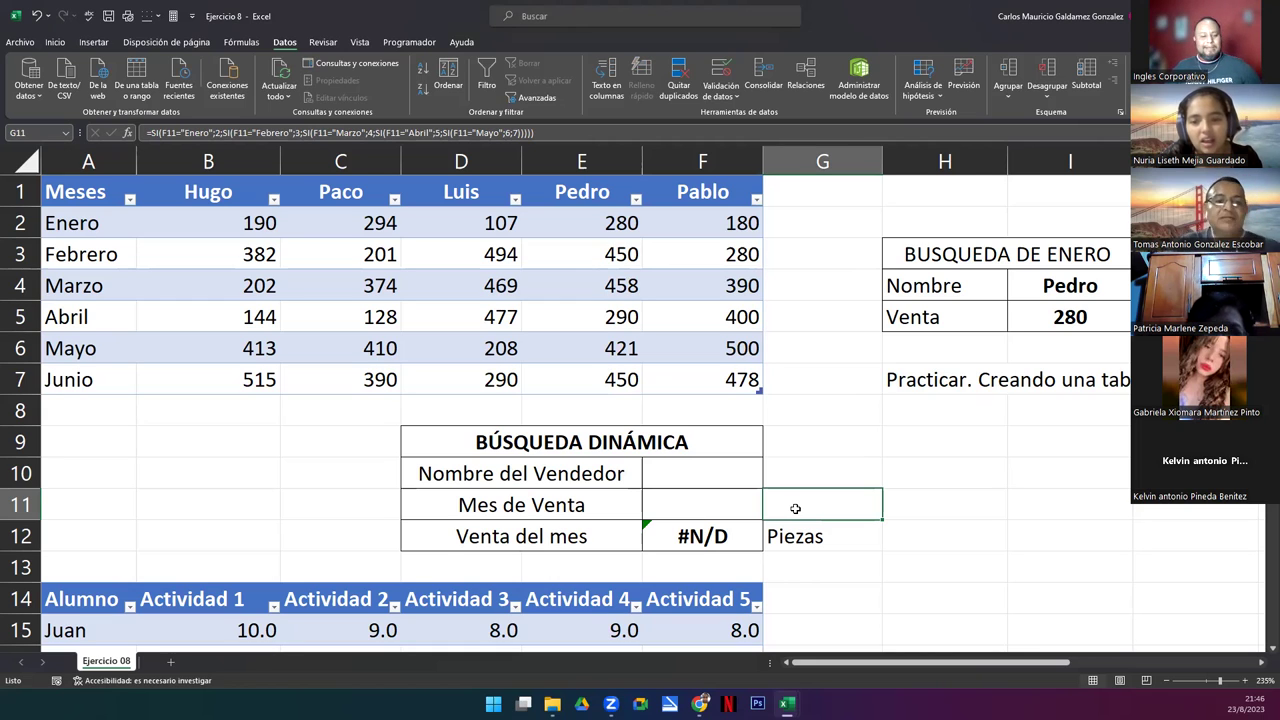
double_click(795, 509)
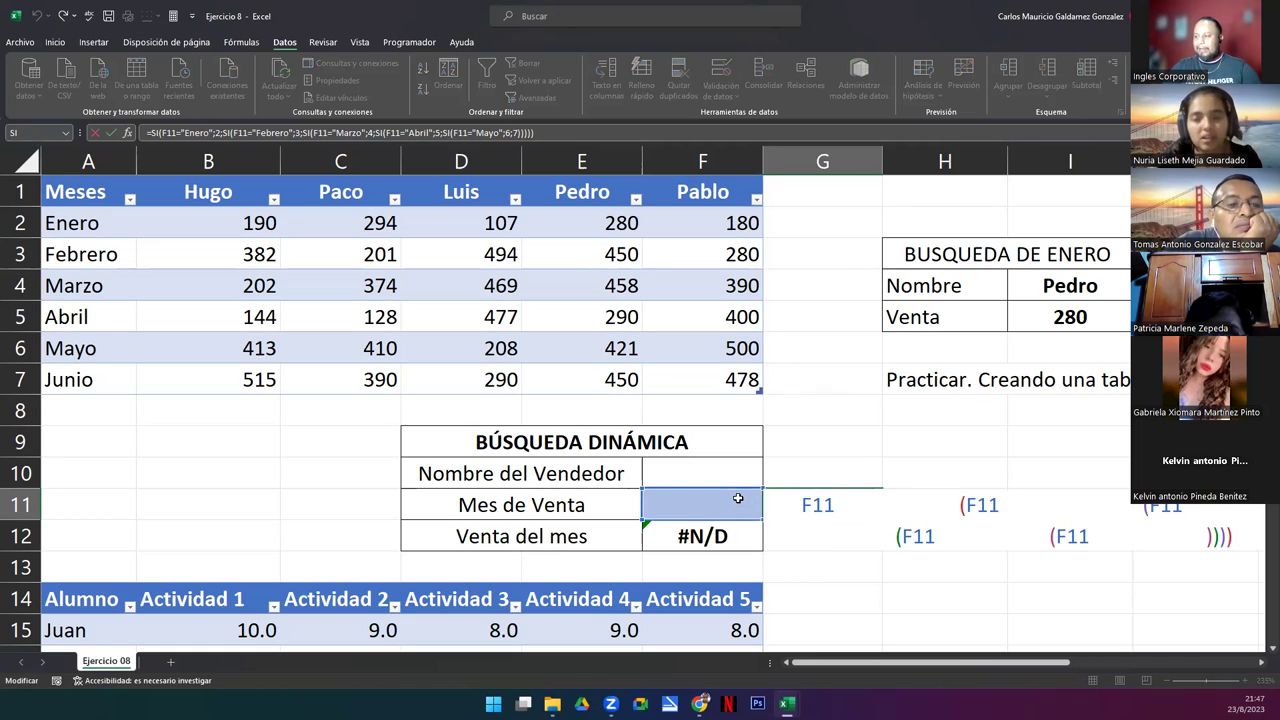
key("Escape")
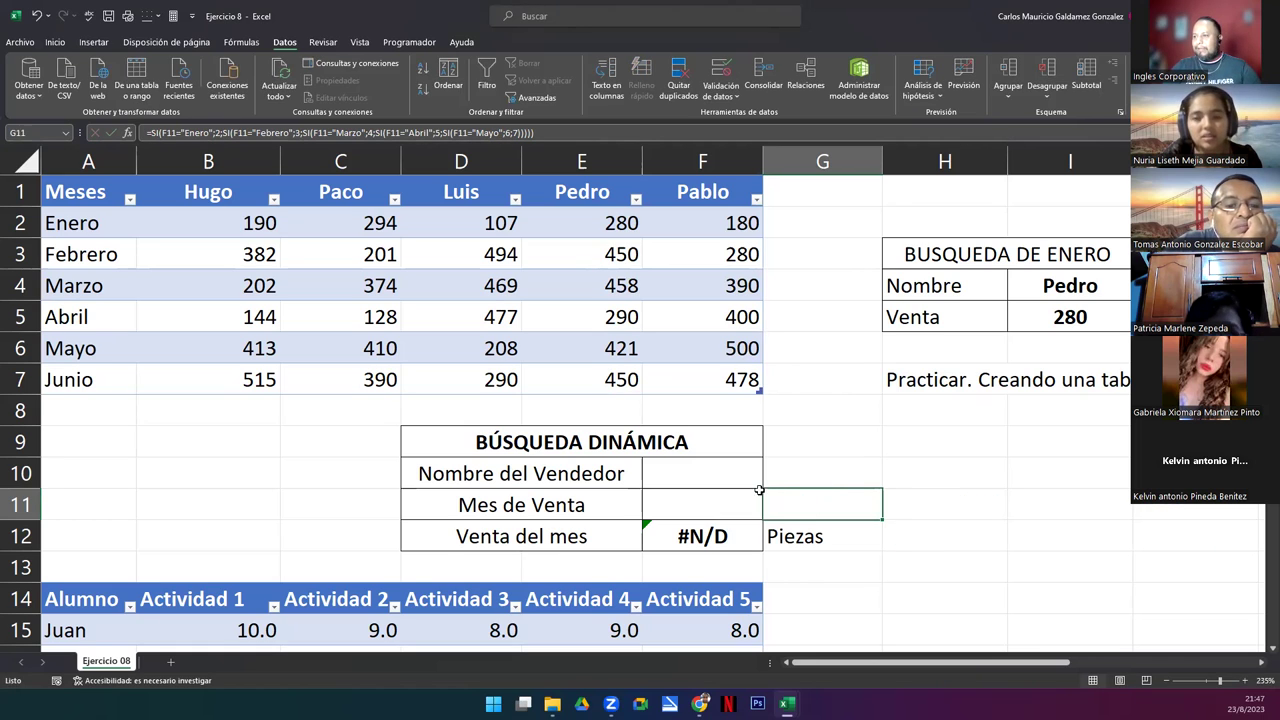
left_click(55, 42)
left_click(258, 89)
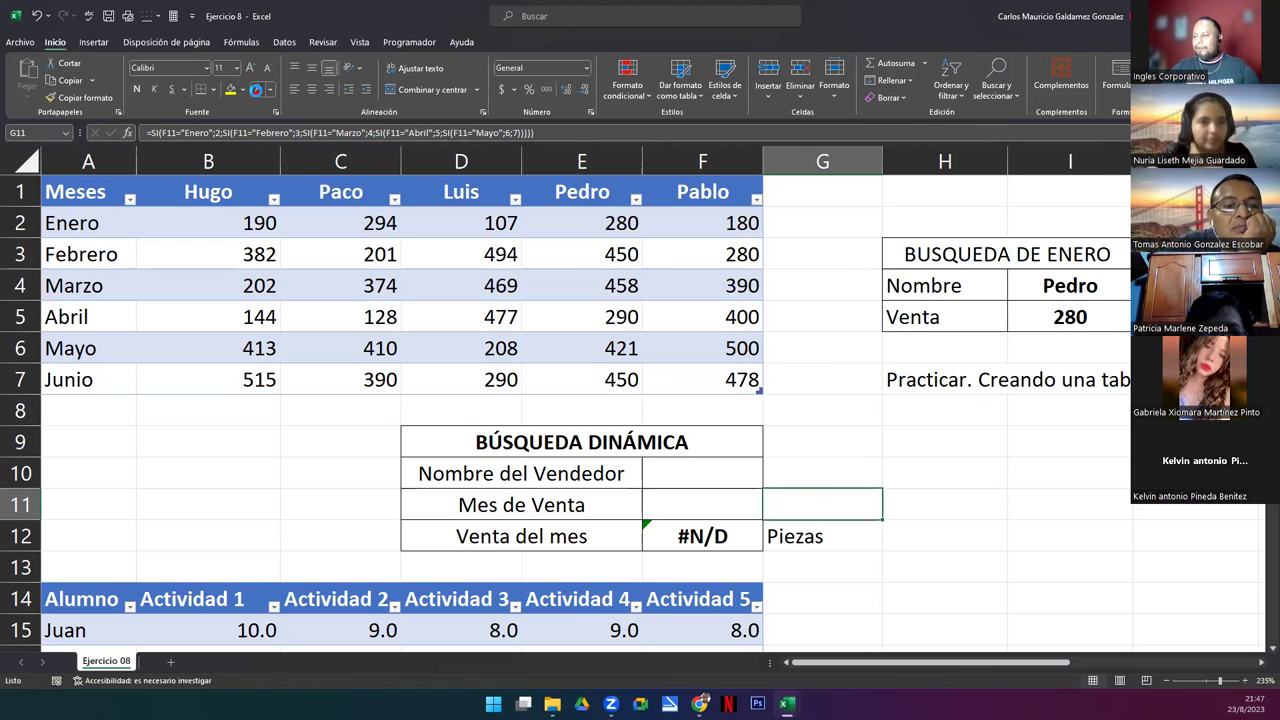
- Examine the nested SI formula in G11, month by month from Enero to Mayo with each matching row number, leaving it unedited
key("F2")
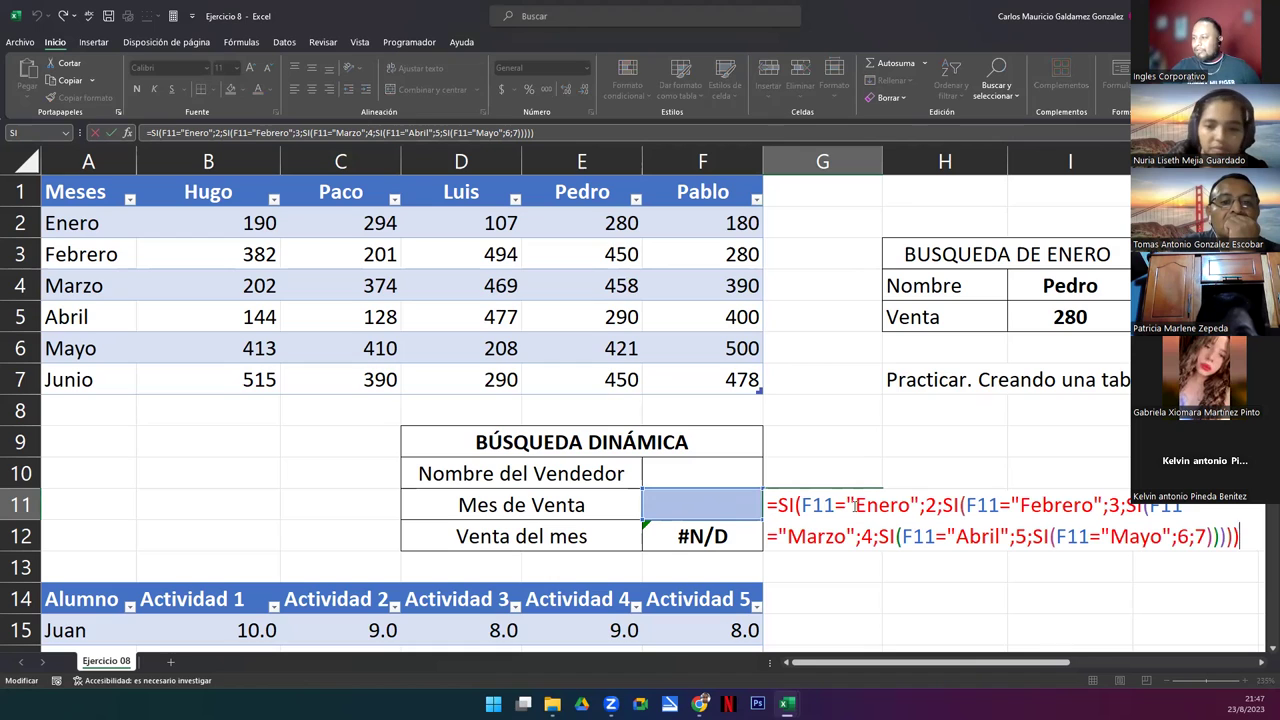
left_click_drag(847, 505, 937, 508)
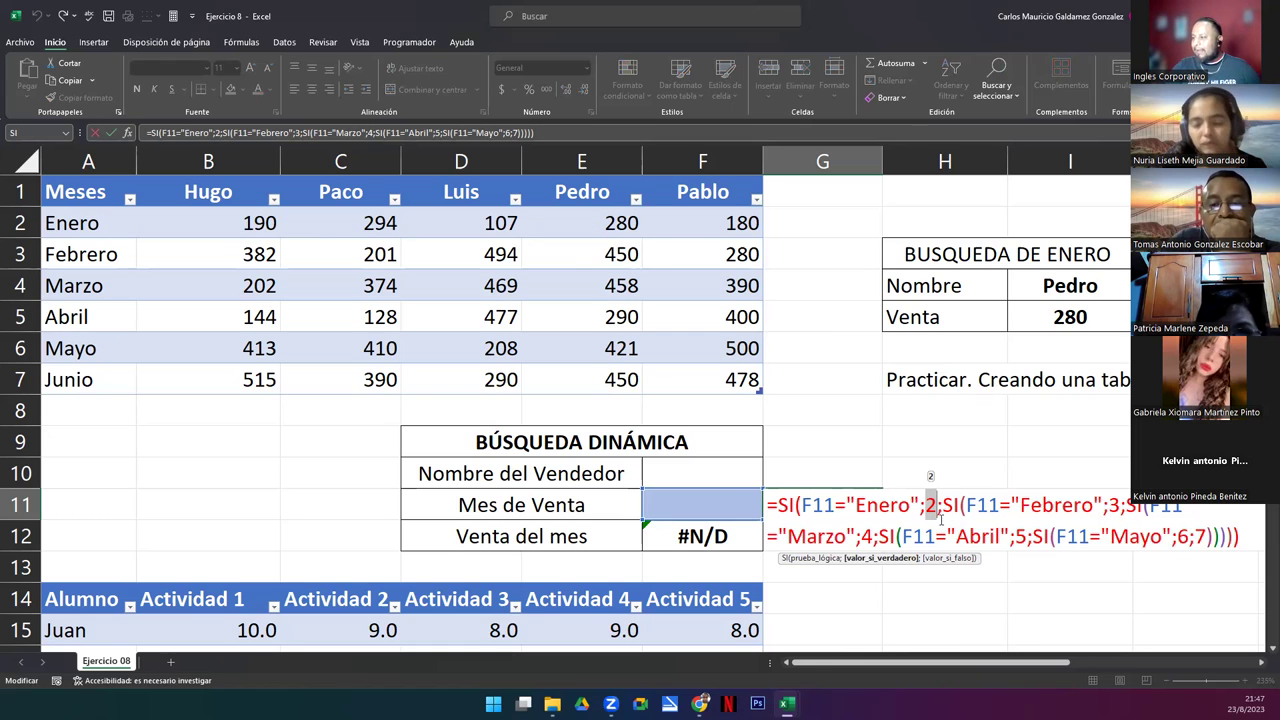
left_click_drag(941, 506, 1003, 506)
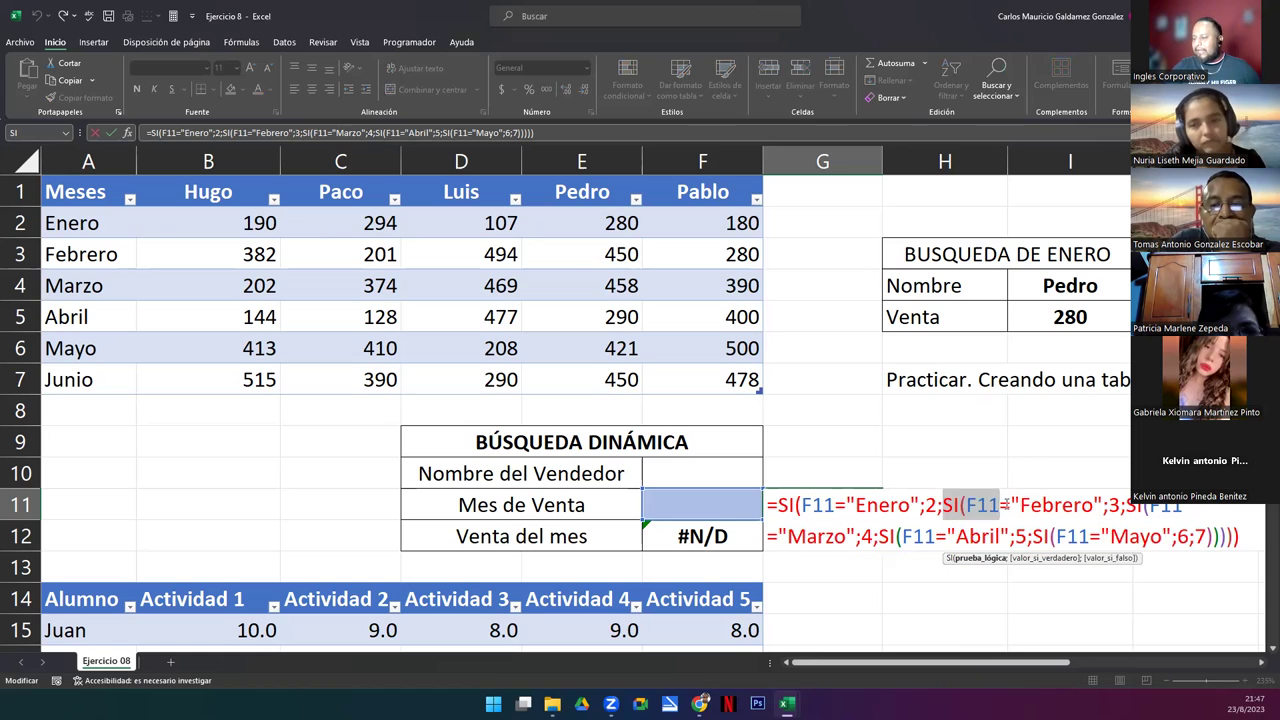
left_click_drag(919, 506, 847, 506)
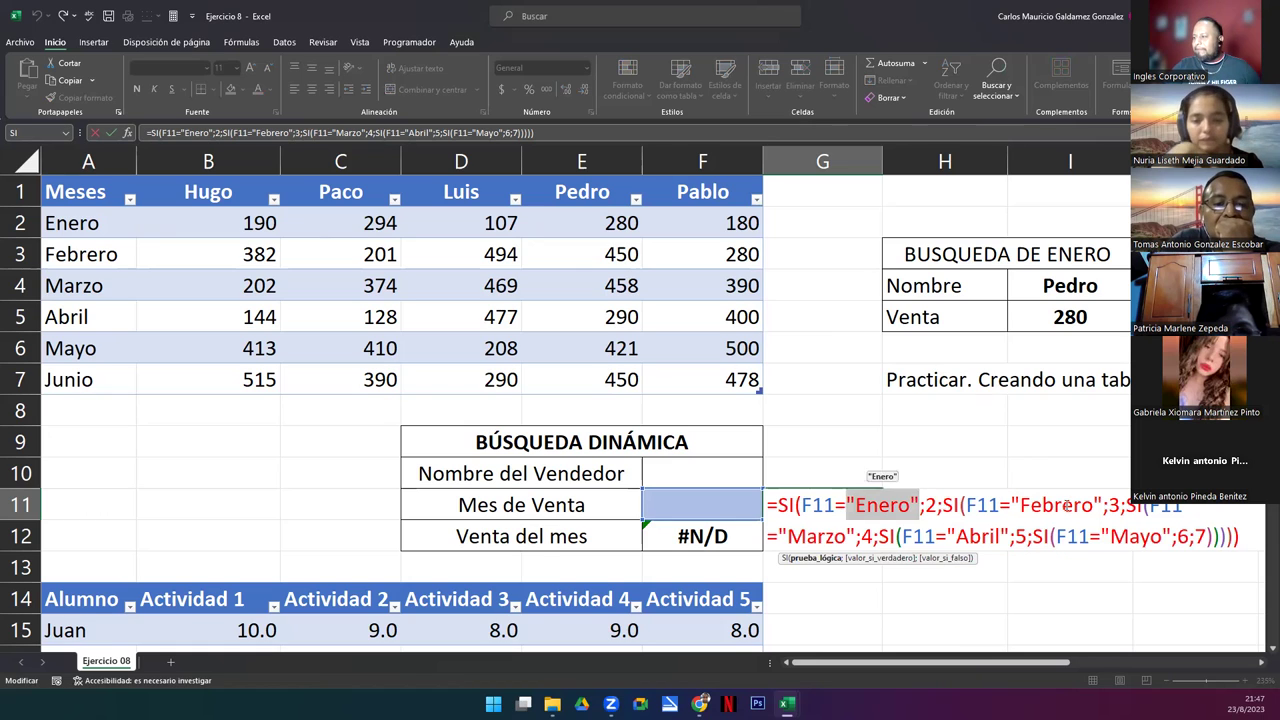
double_click(1067, 505)
left_click(1112, 506)
double_click(1113, 505)
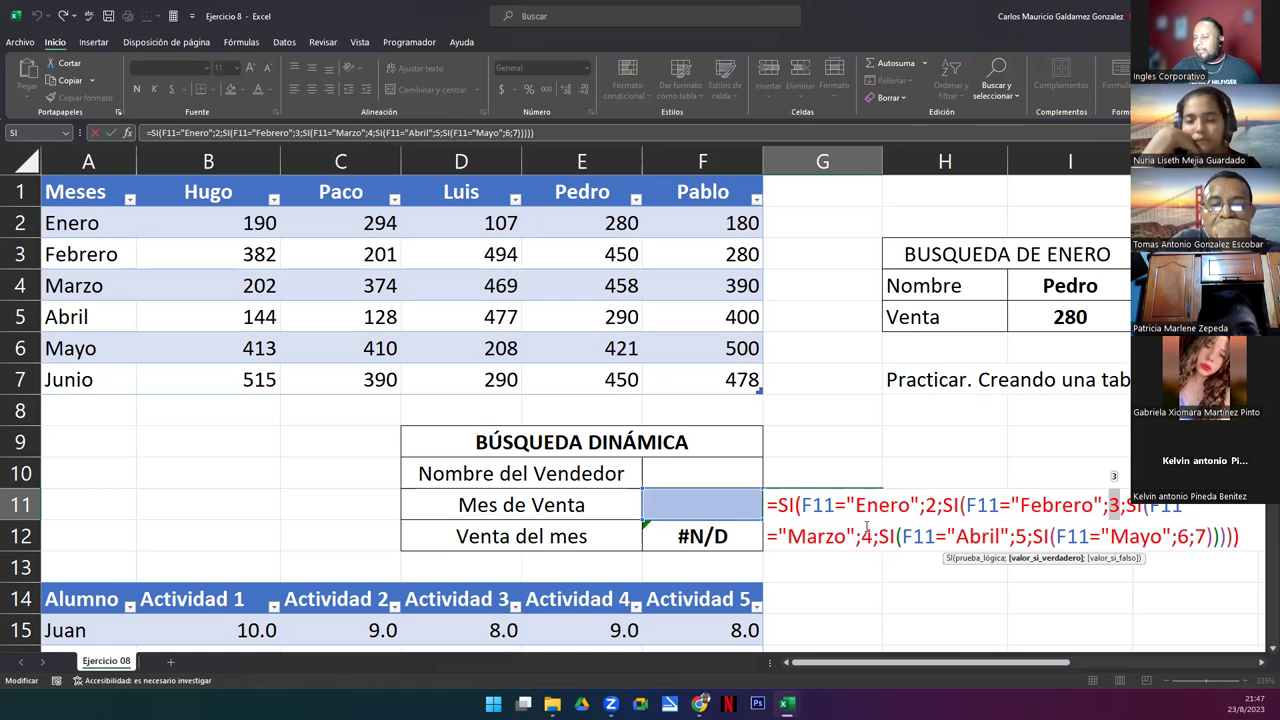
double_click(812, 537)
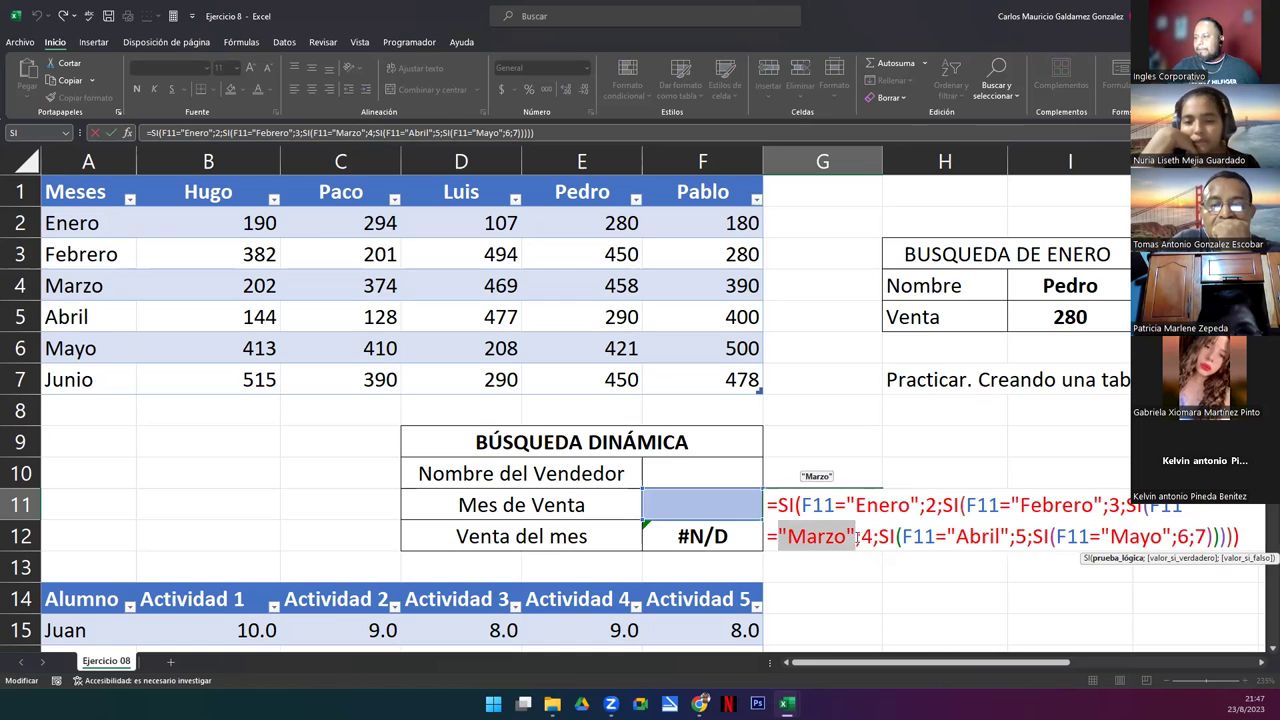
left_click(865, 537)
double_click(866, 537)
left_click(960, 540)
double_click(966, 536)
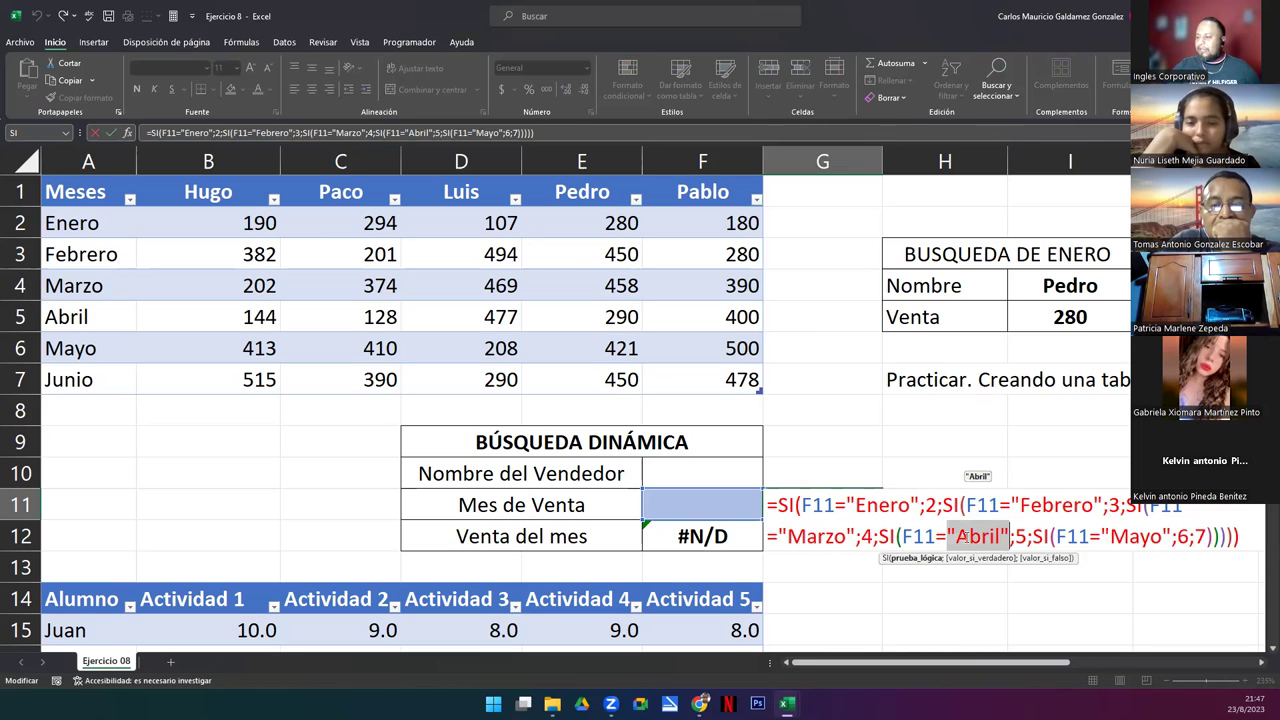
double_click(1020, 537)
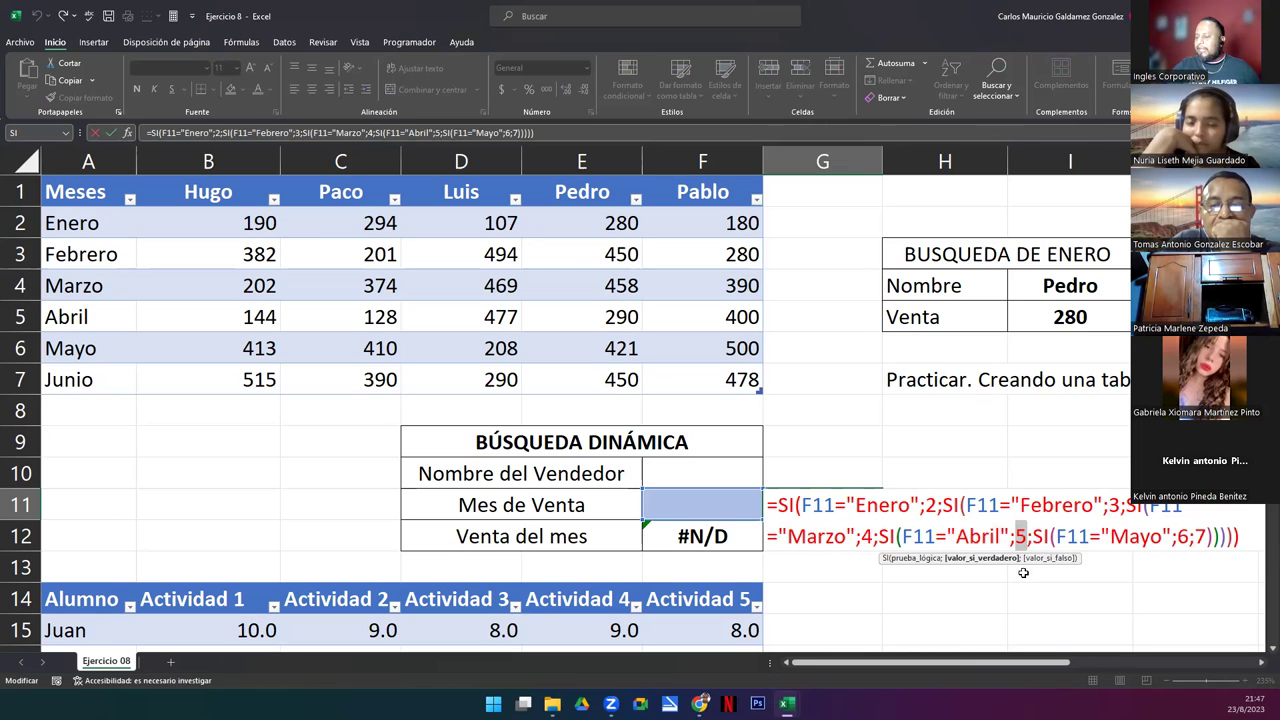
double_click(1130, 537)
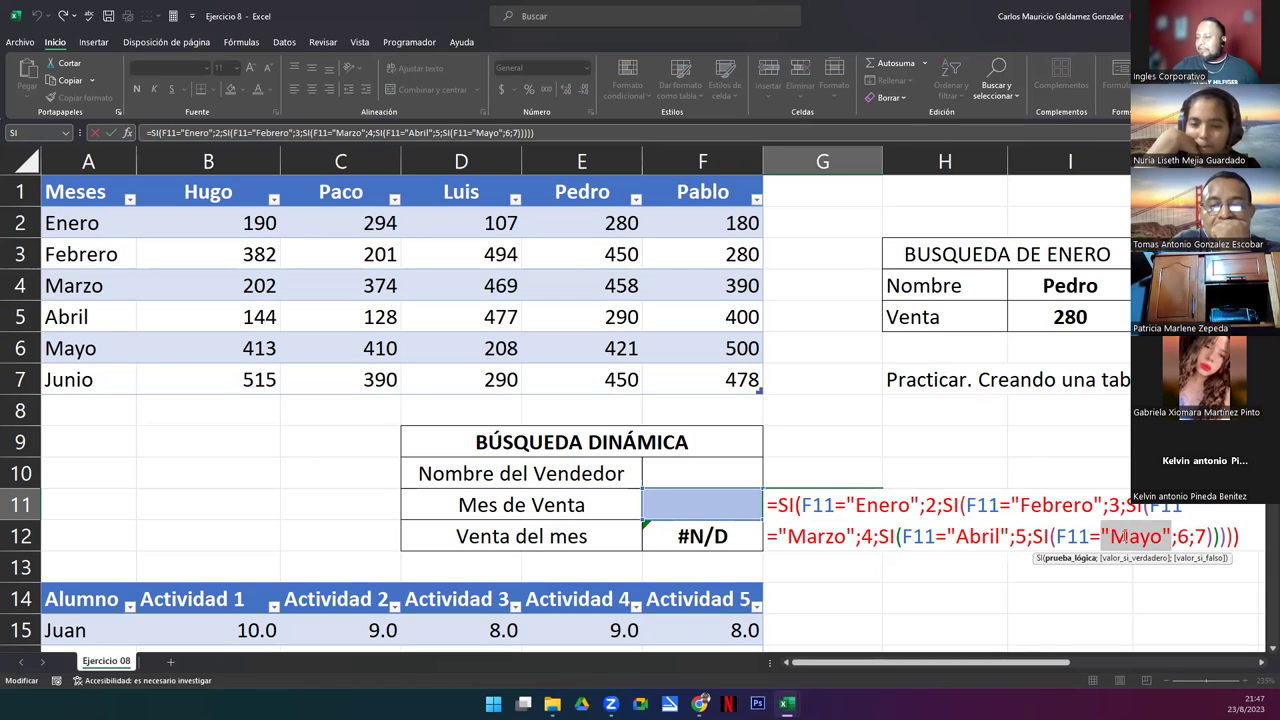
double_click(1179, 537)
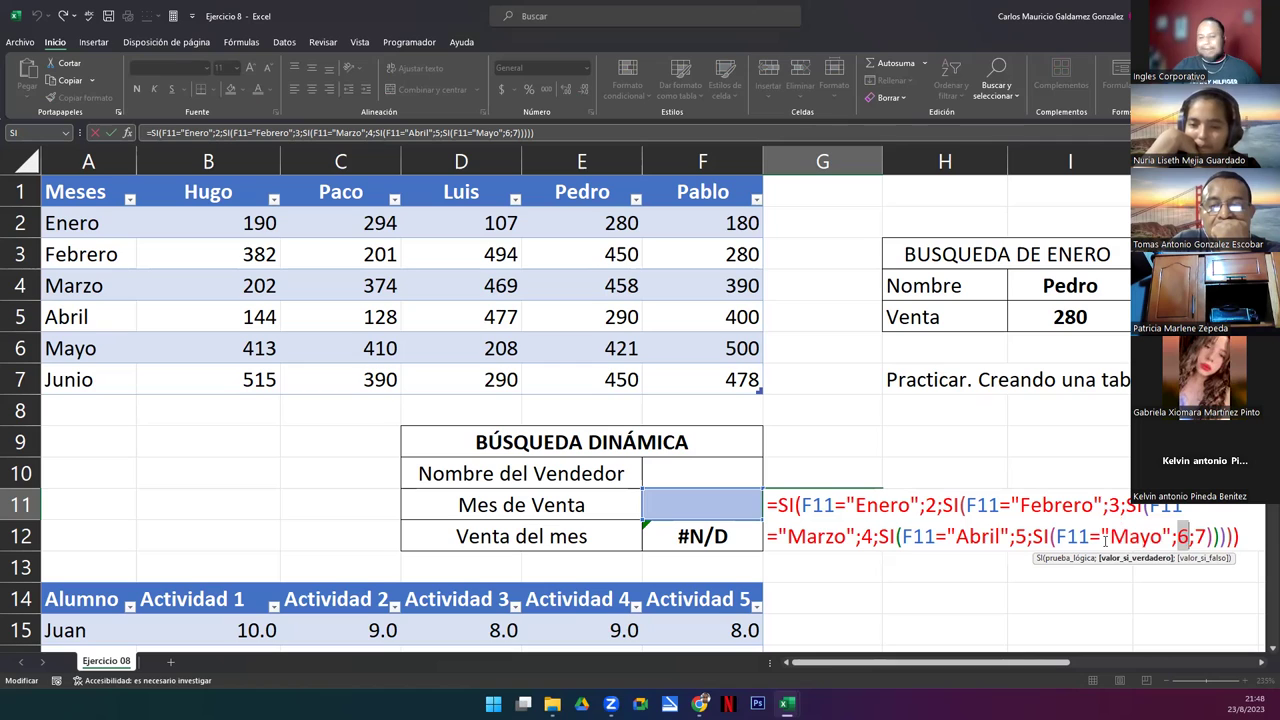
double_click(1197, 537)
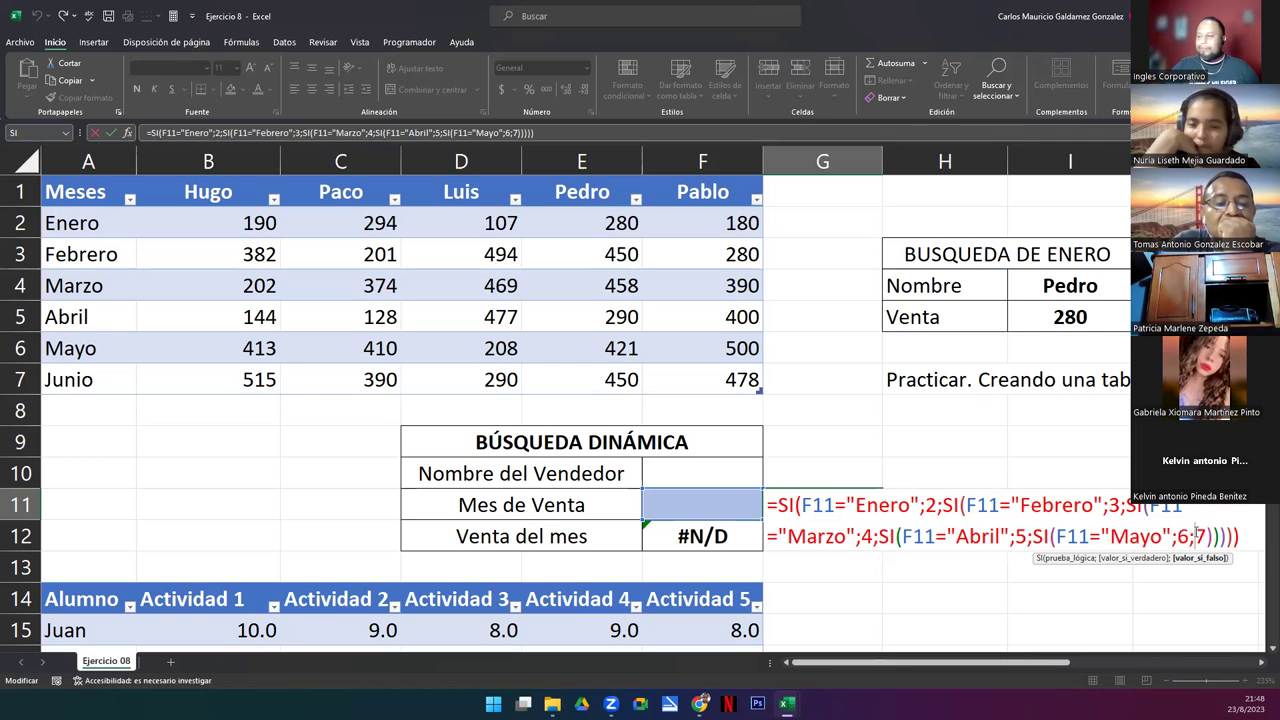
key("Escape")
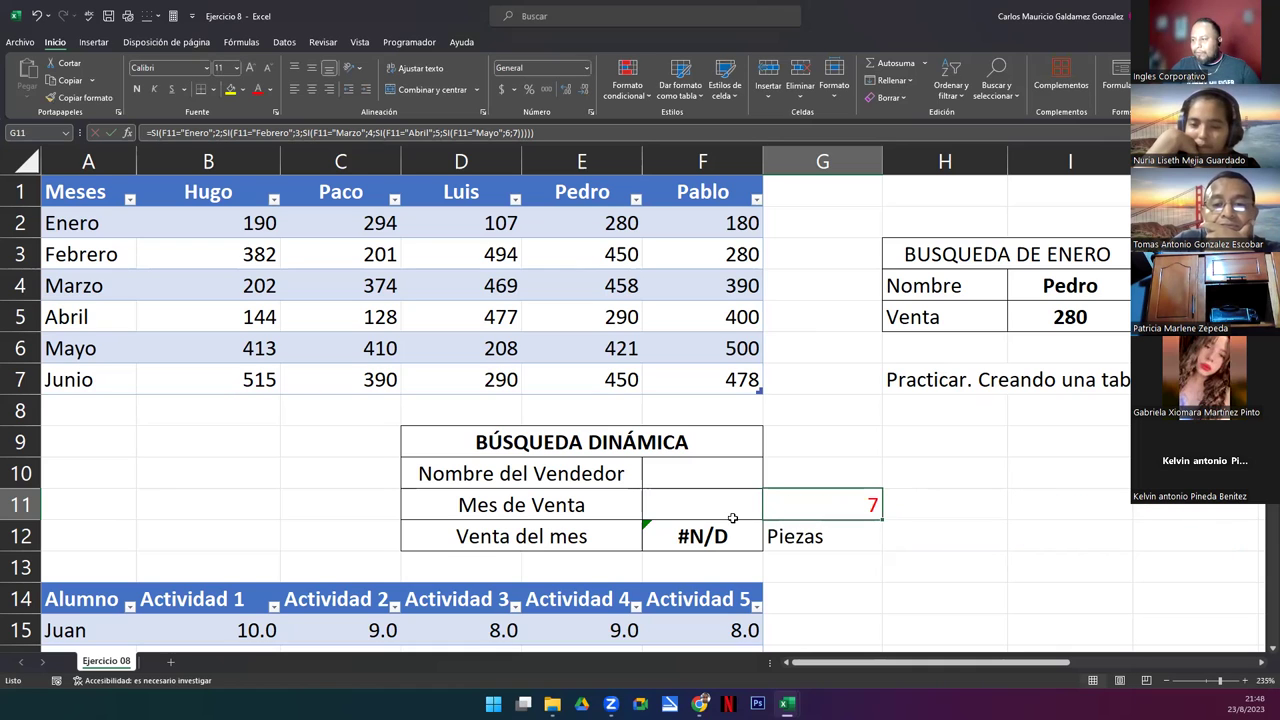
- Choose the seller heading column B as Nombre del Vendedor in F10 and Mayo as Mes de Venta in F11
left_click(734, 474)
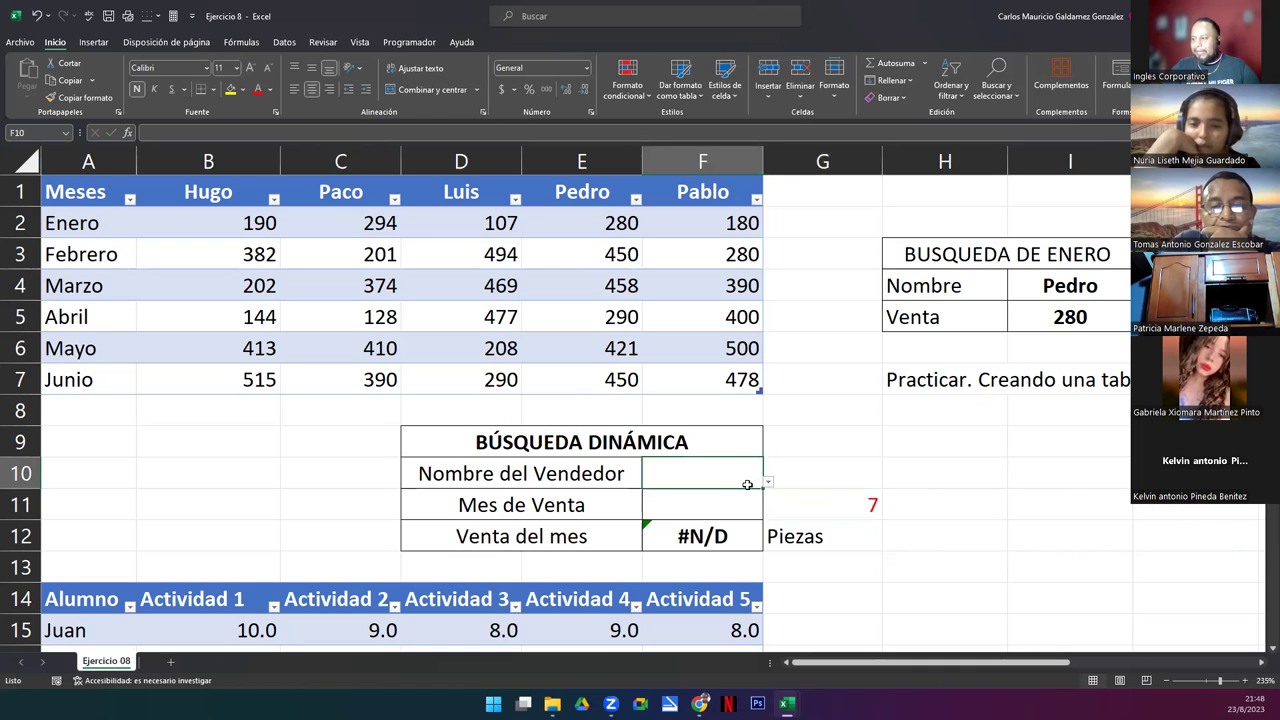
left_click(768, 483)
left_click(671, 502)
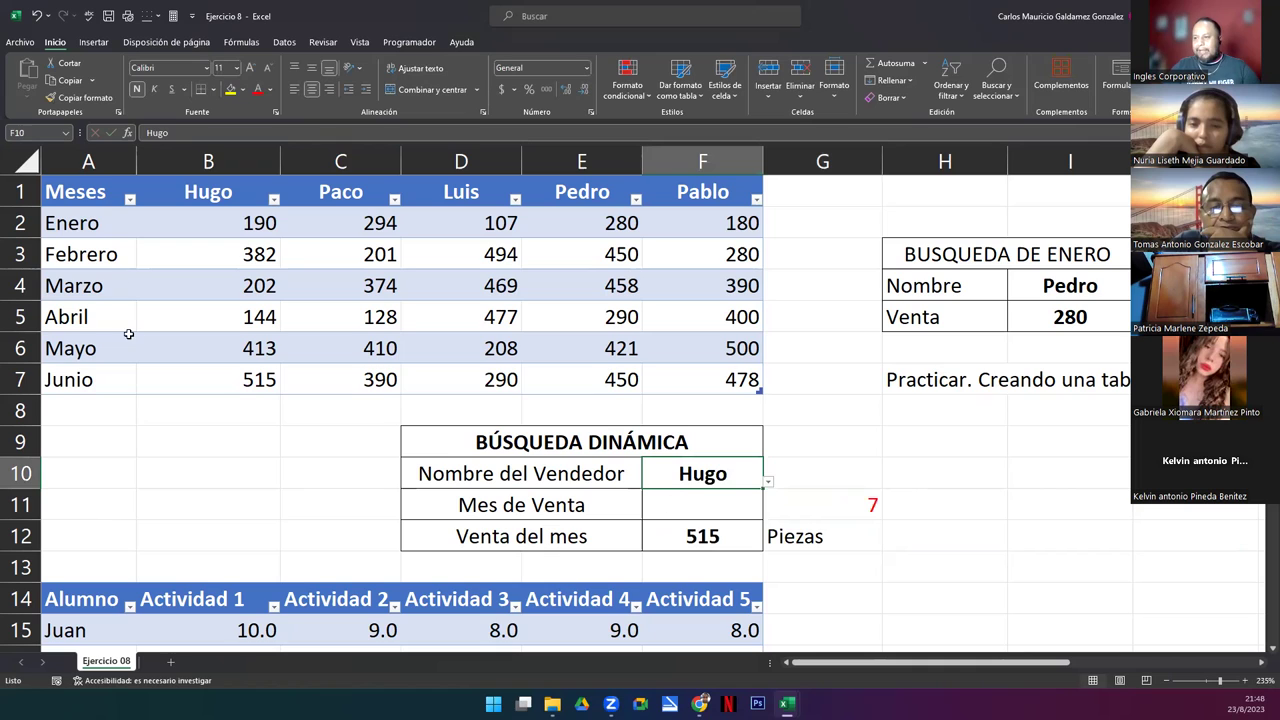
left_click(208, 160)
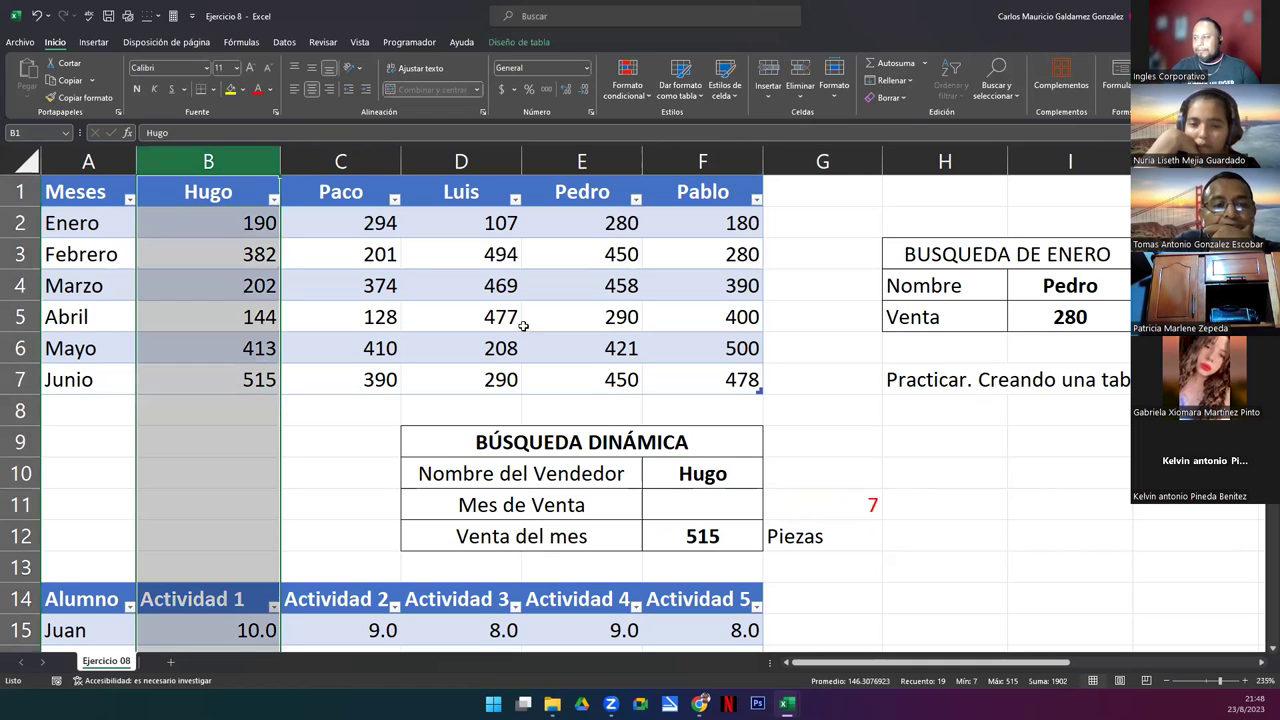
left_click(697, 508)
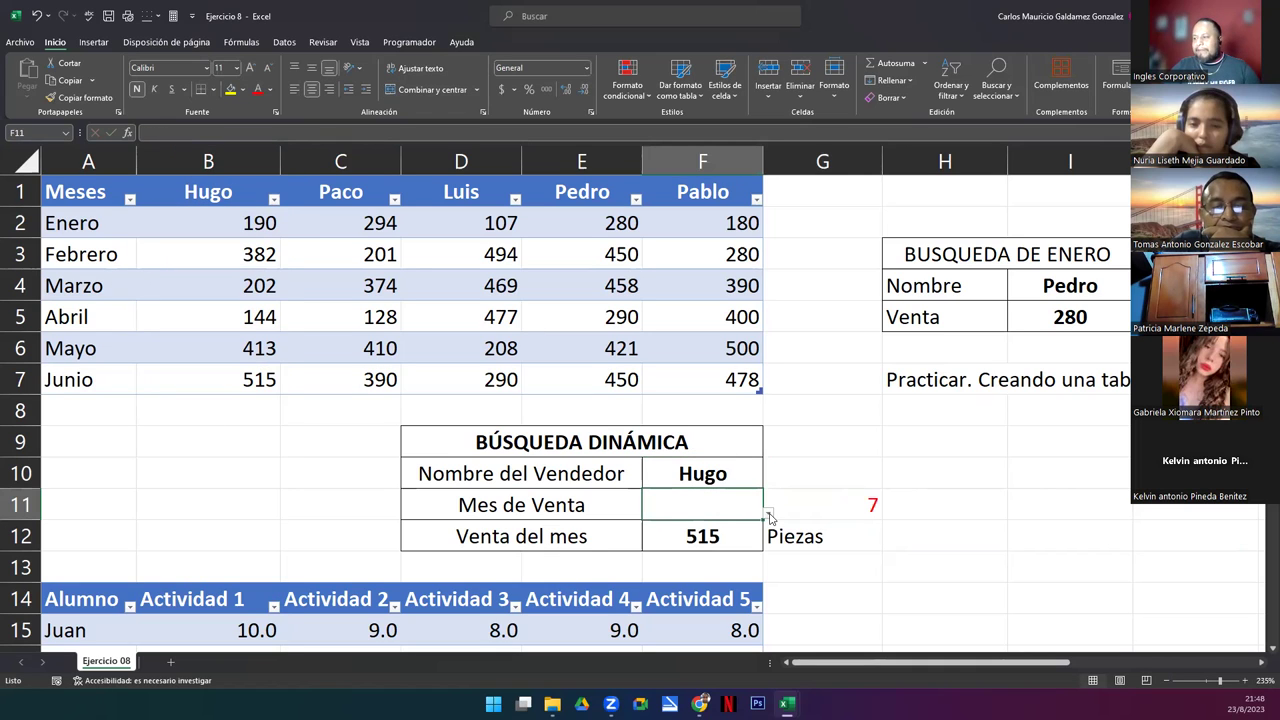
left_click(767, 514)
left_click(638, 613)
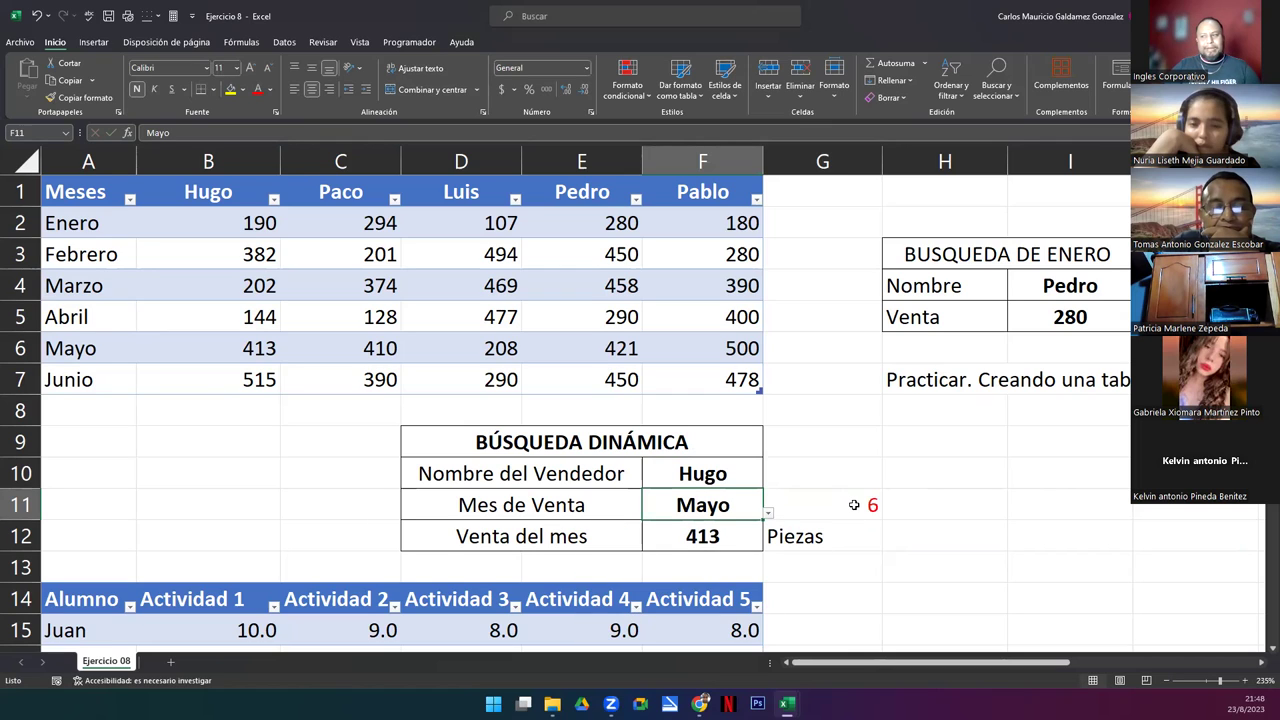
- Trace the sales table row by row from row 2 to the Mayo row to compare with the number in G11
left_click(19, 224)
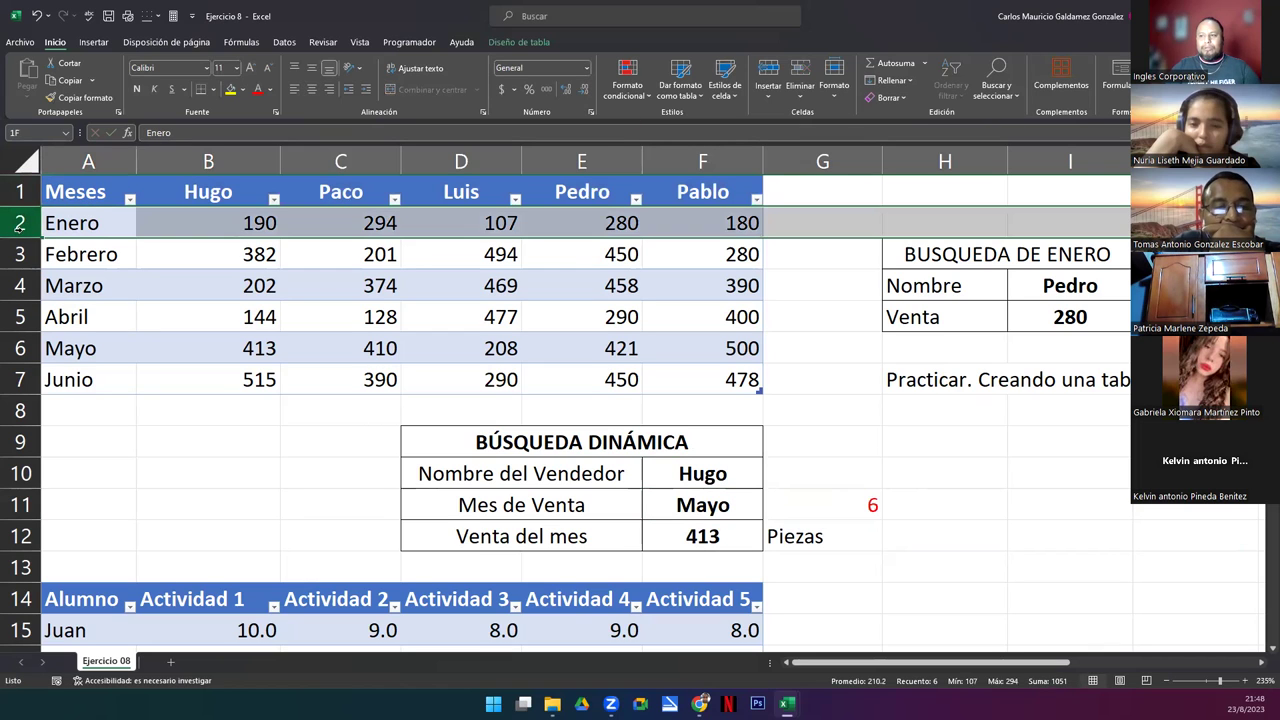
left_click(22, 257)
left_click(22, 286)
left_click(24, 317)
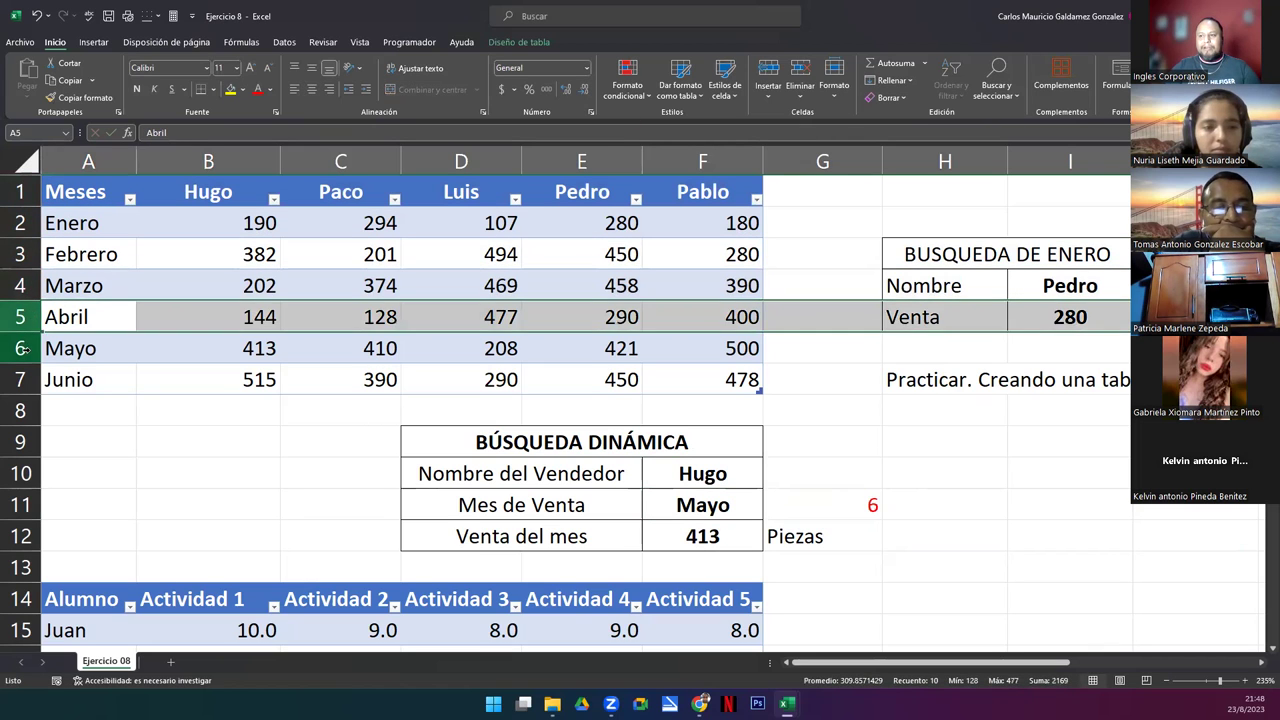
left_click(22, 348)
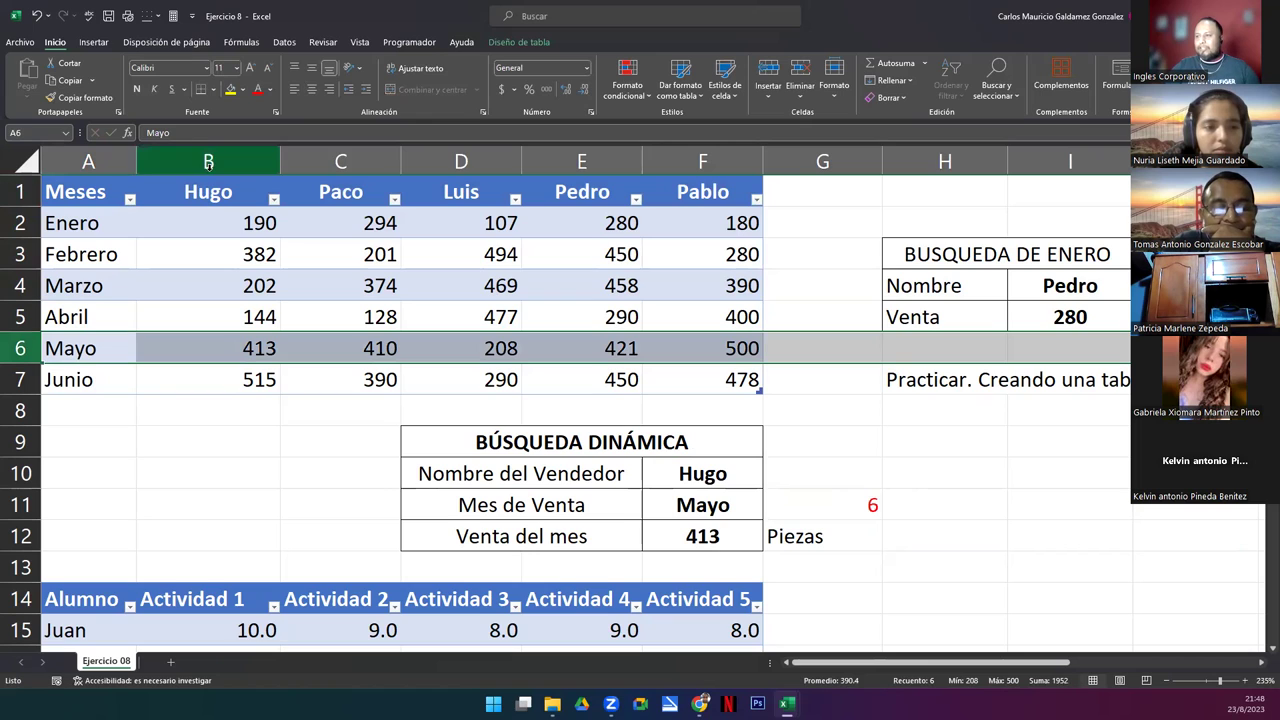
- Change the font color of the month-number formula in G11 to white
left_click(208, 163)
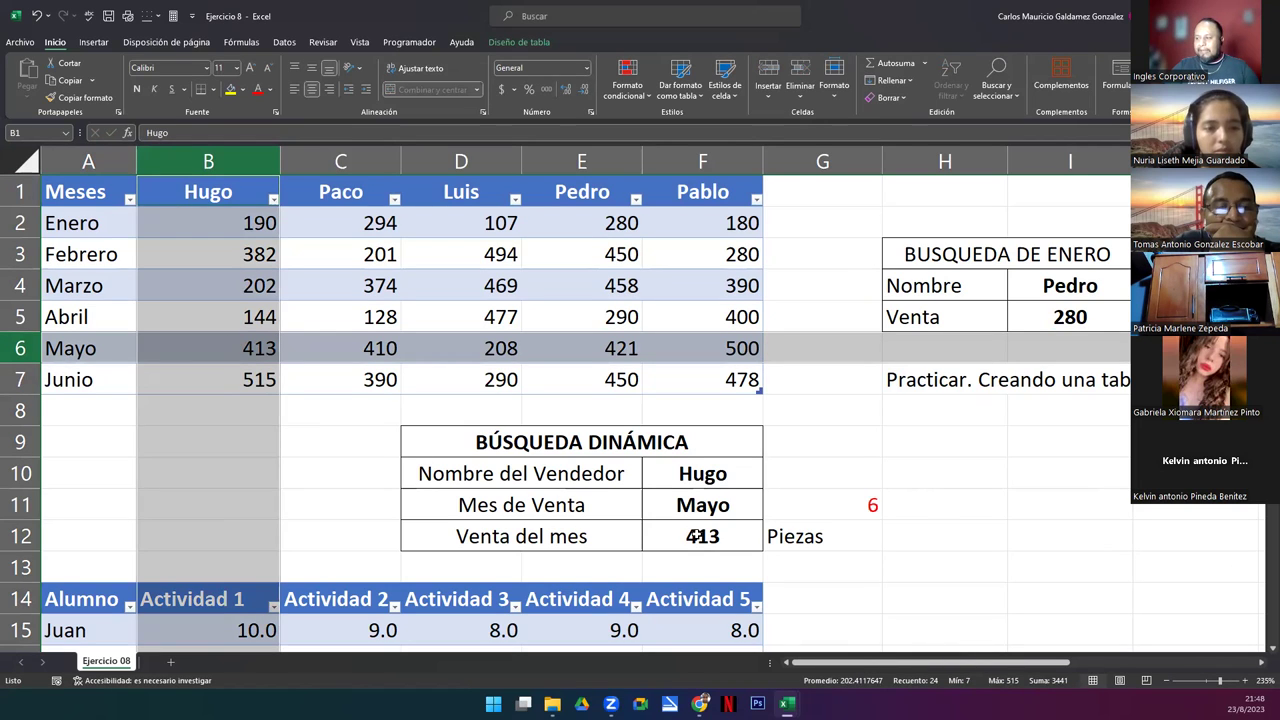
left_click(826, 511)
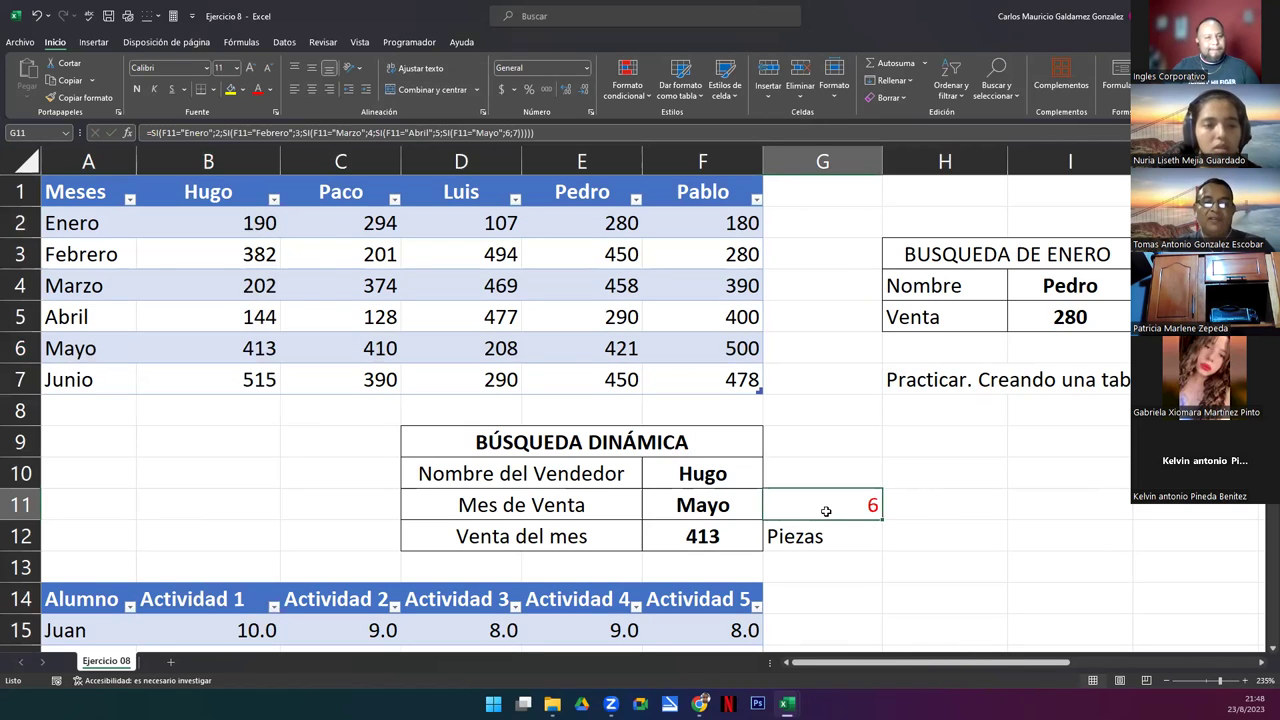
left_click(269, 89)
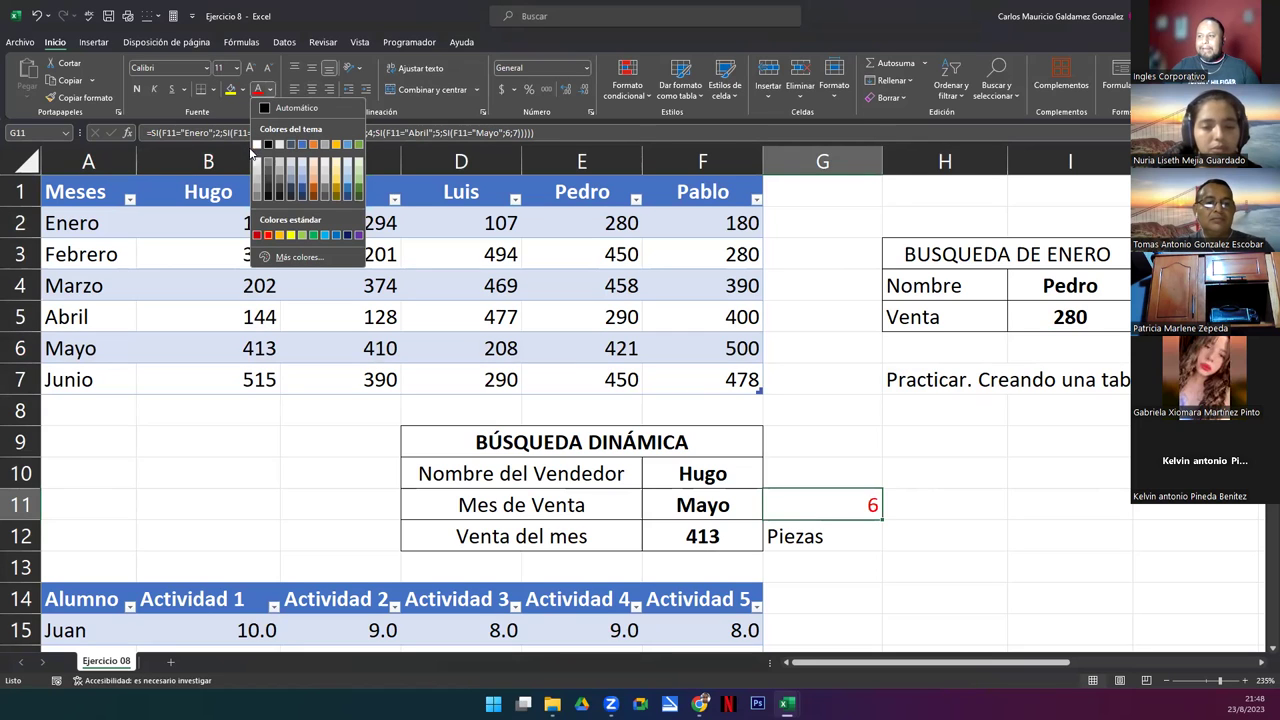
left_click(257, 145)
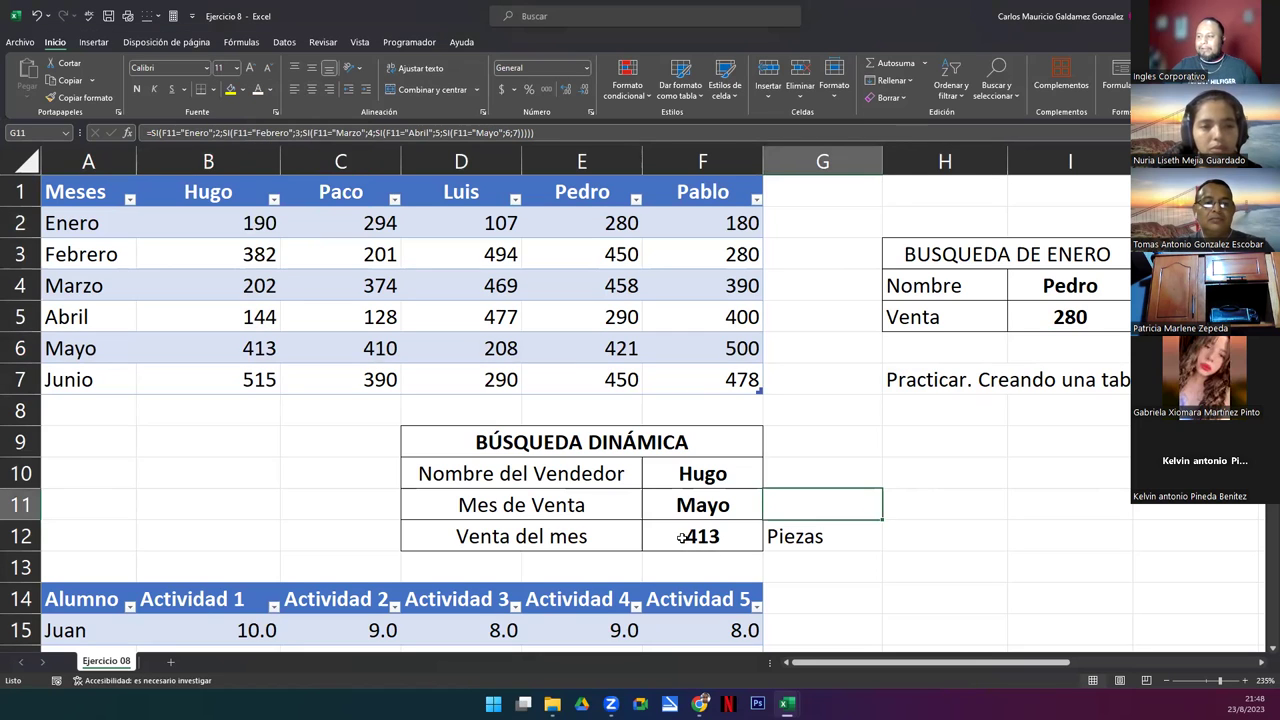
- Examine the BUSCARH formula in F12 argument by argument: F10, the Tabla1 range, G11 and FALSO, leaving it unedited
double_click(680, 537)
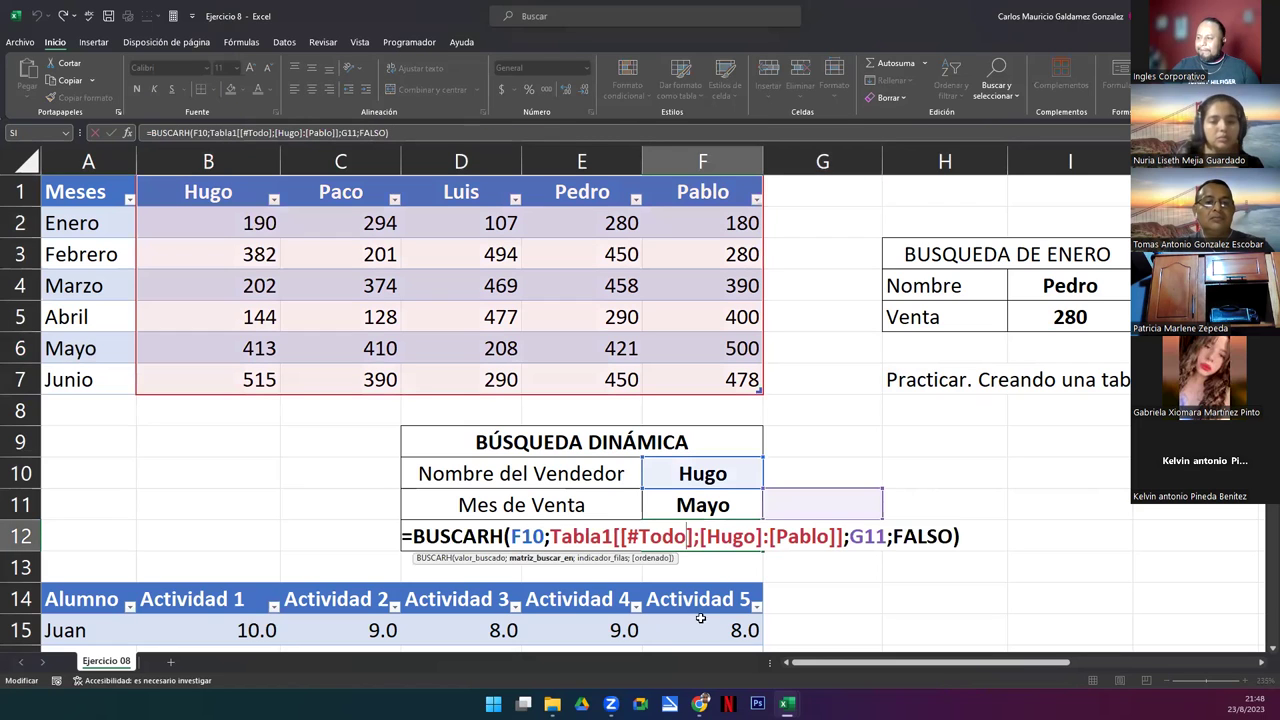
mouse_move(611, 703)
left_click_drag(510, 537, 547, 540)
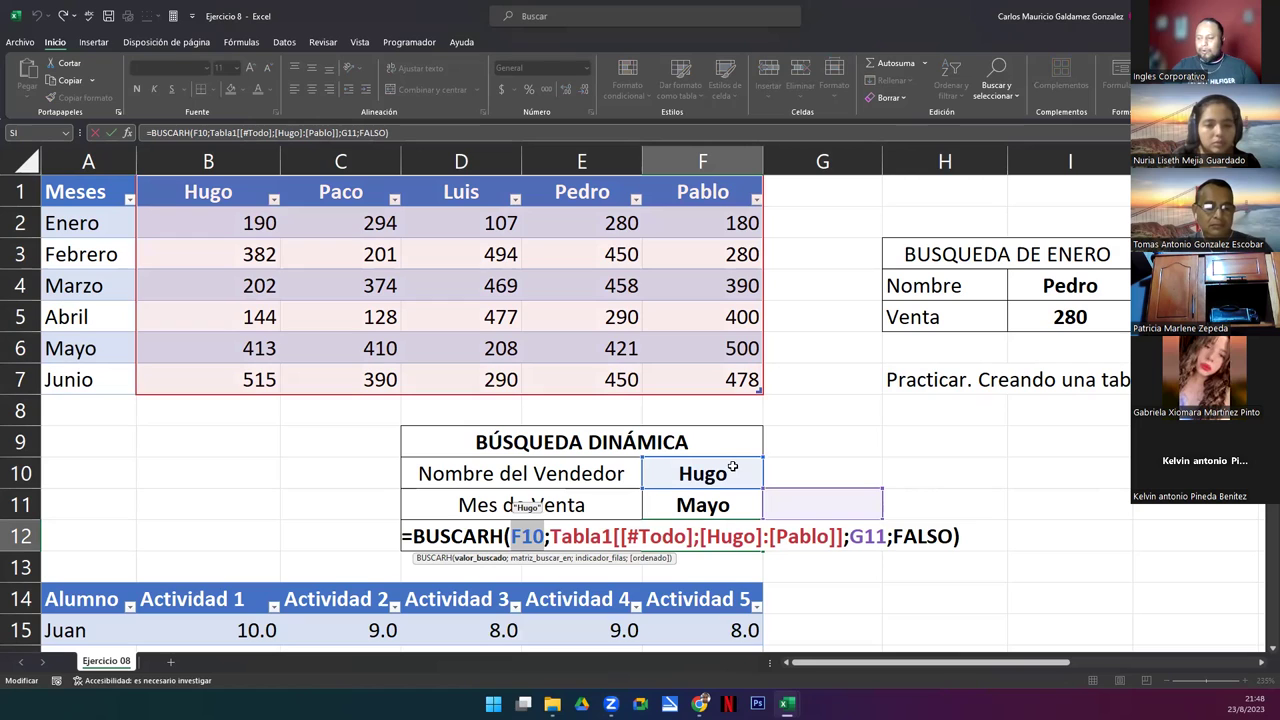
left_click_drag(552, 537, 845, 540)
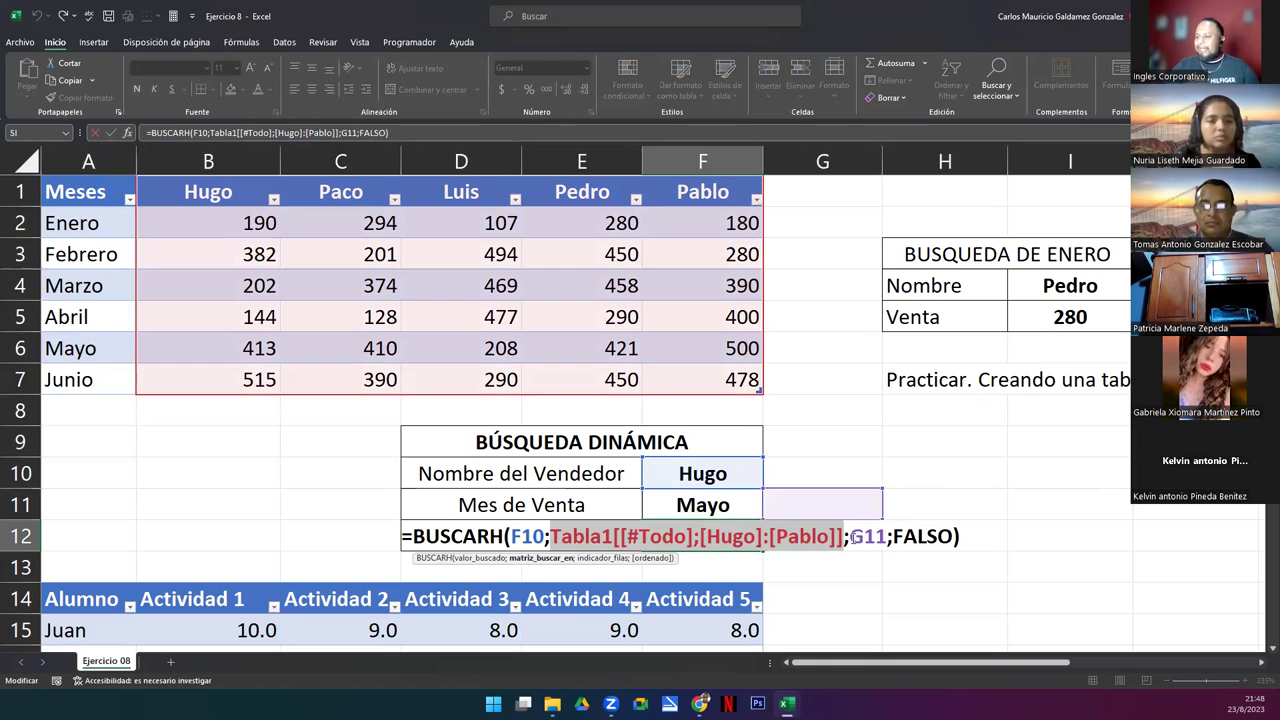
left_click_drag(851, 537, 880, 537)
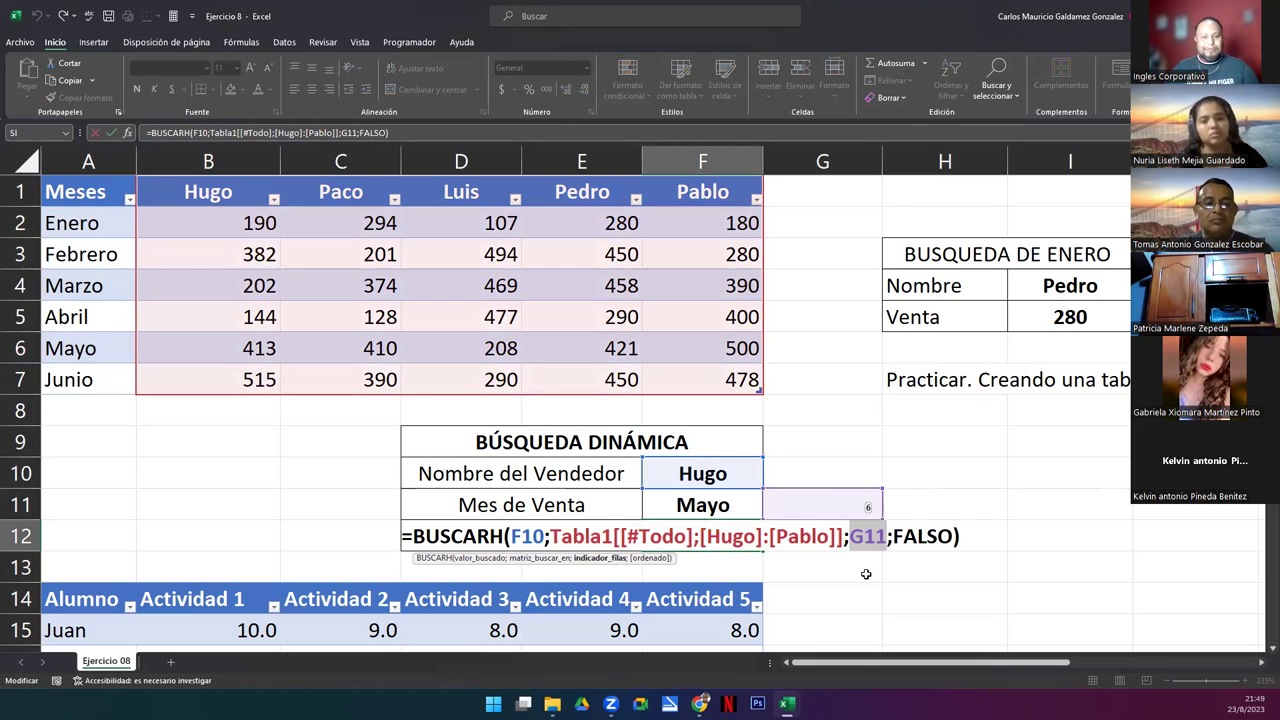
double_click(916, 535)
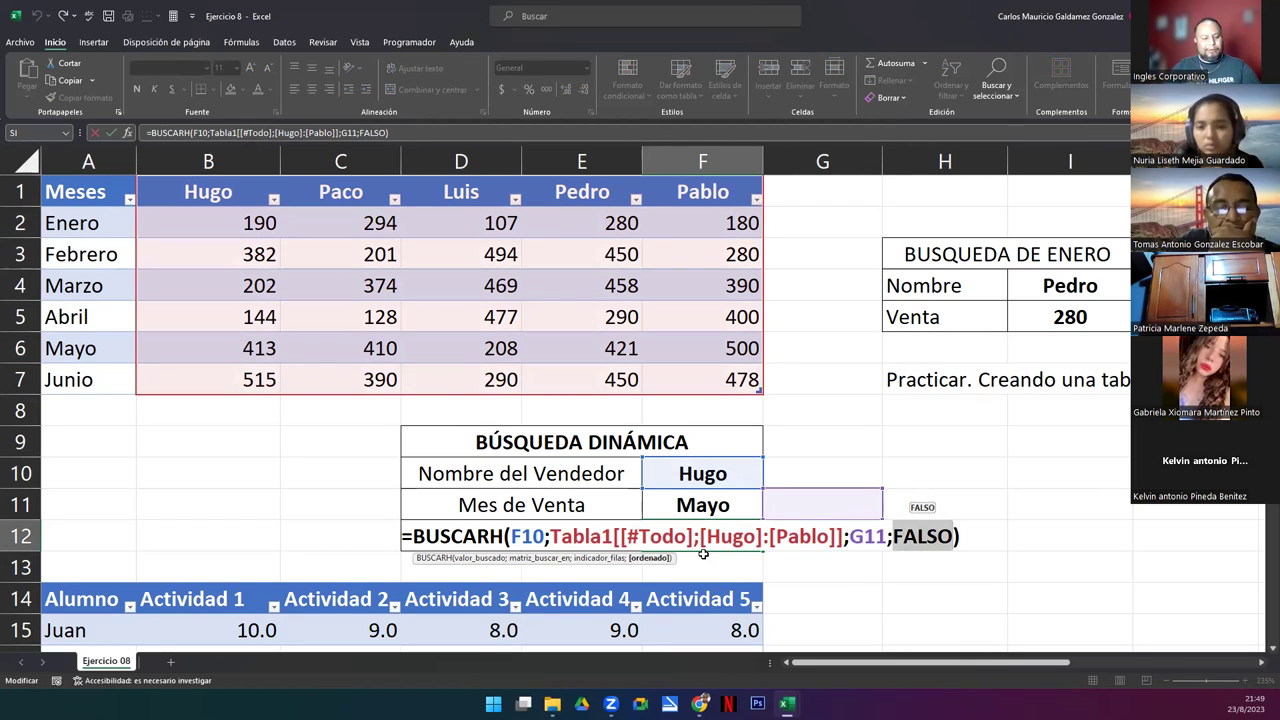
key("Return")
left_click(679, 539)
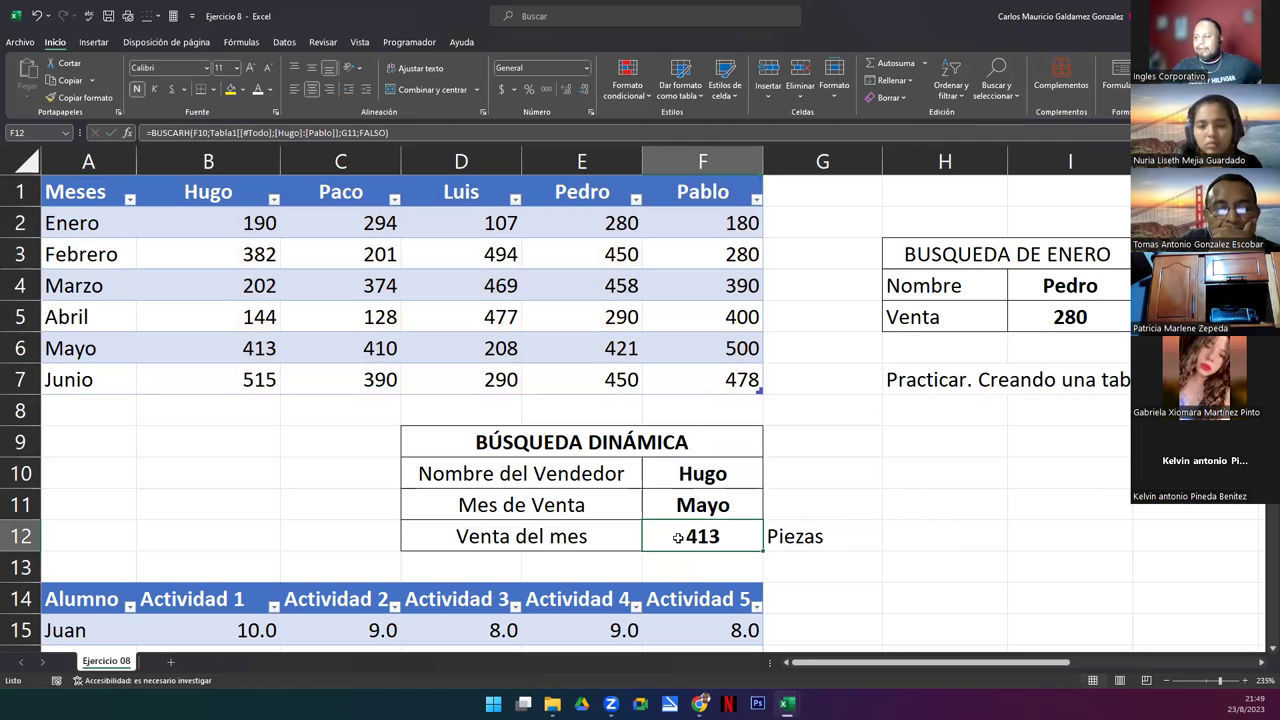
- Choose the seller heading column E as Nombre del Vendedor in F10 and Enero as Mes de Venta in F11
left_click(720, 476)
left_click(768, 484)
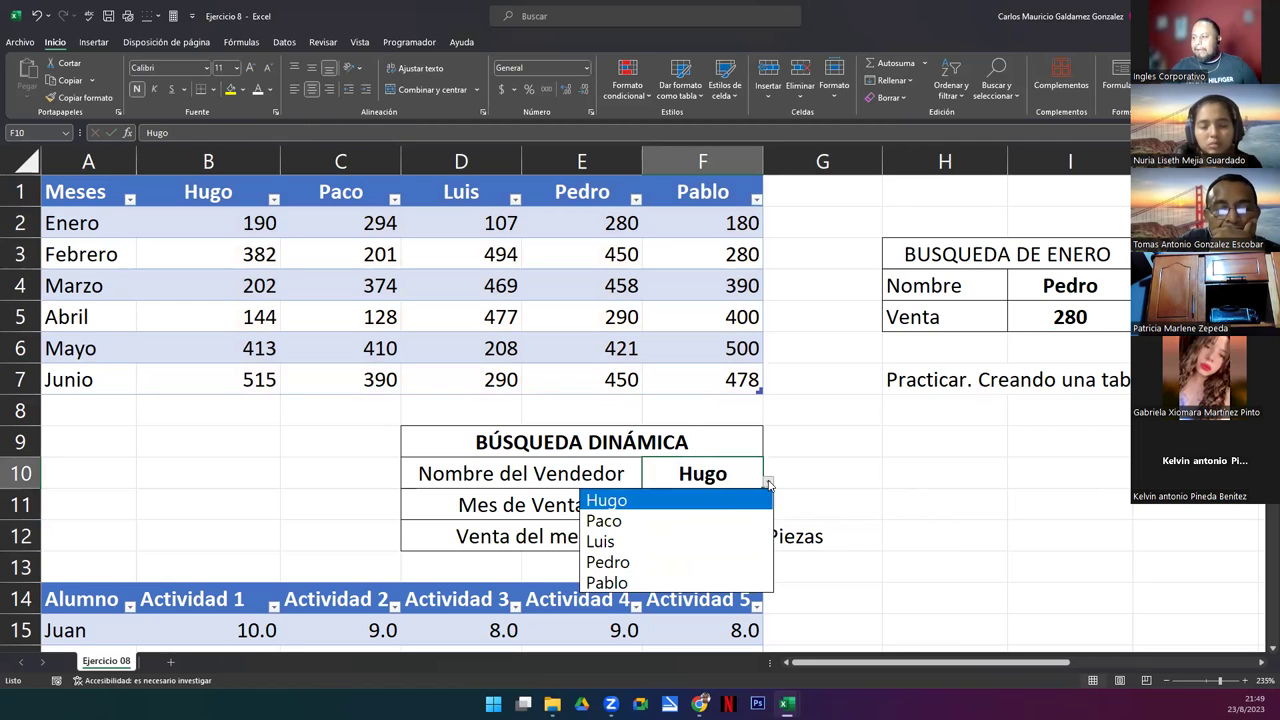
left_click(645, 560)
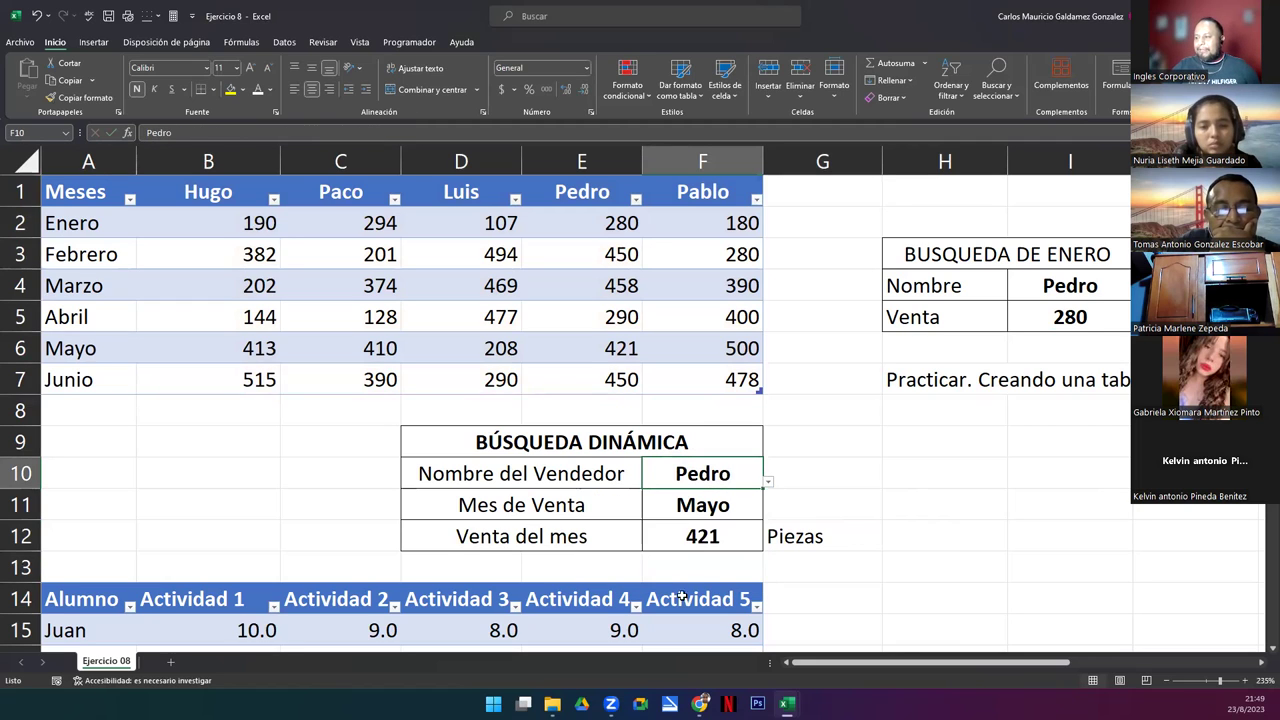
left_click(716, 515)
left_click(768, 514)
left_click(677, 532)
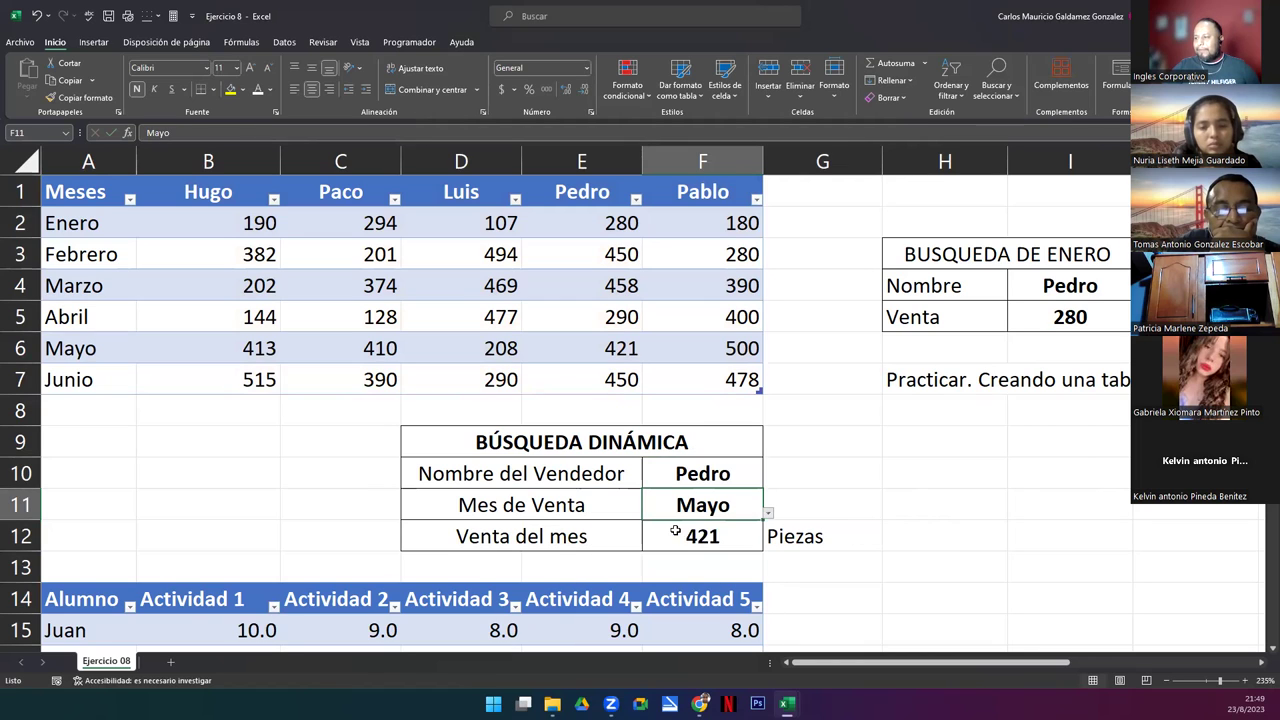
left_click(676, 535)
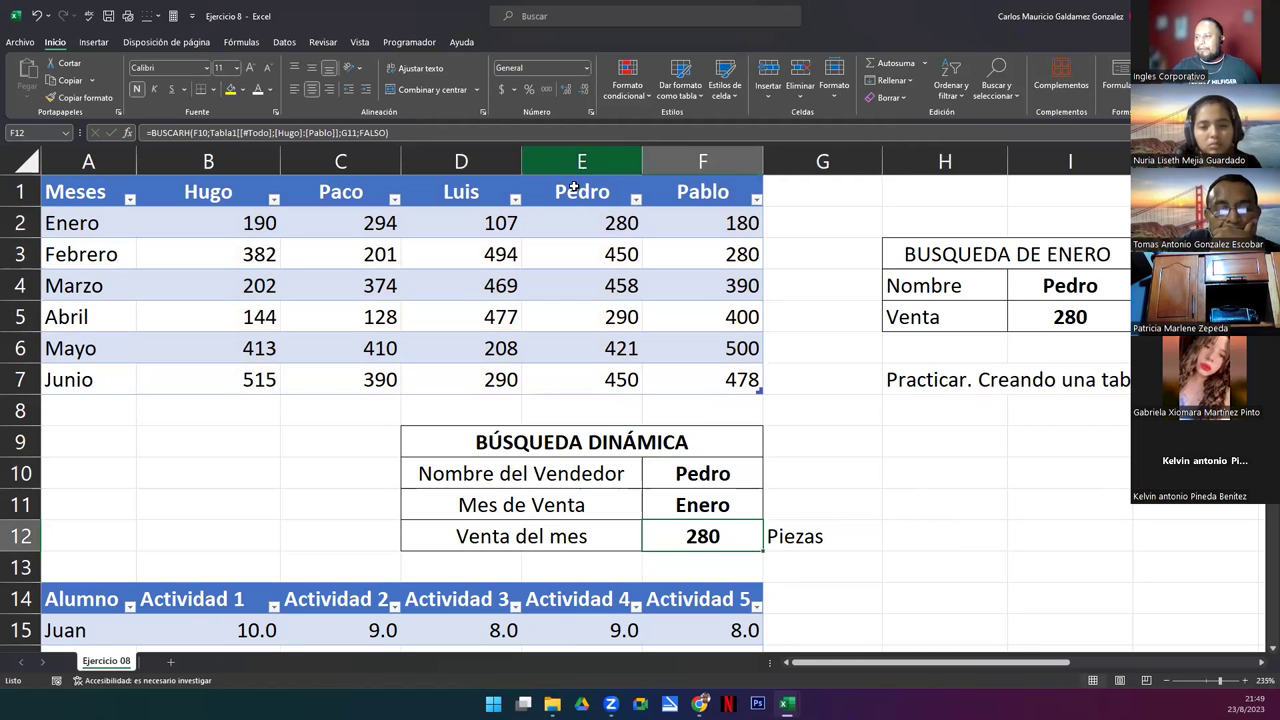
left_click_drag(574, 186, 572, 224)
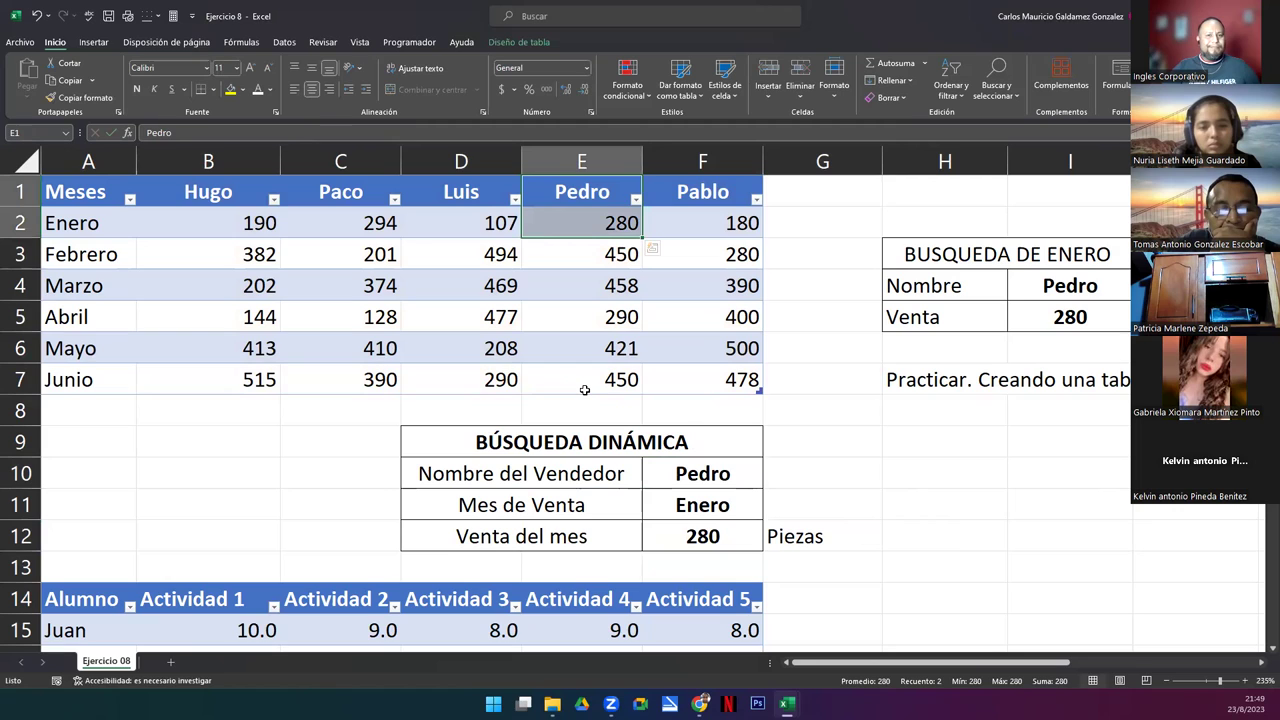
- Review the seller and month inputs in F10:F11 and the complete BUSCARH formula in F12 without editing them
left_click(684, 505)
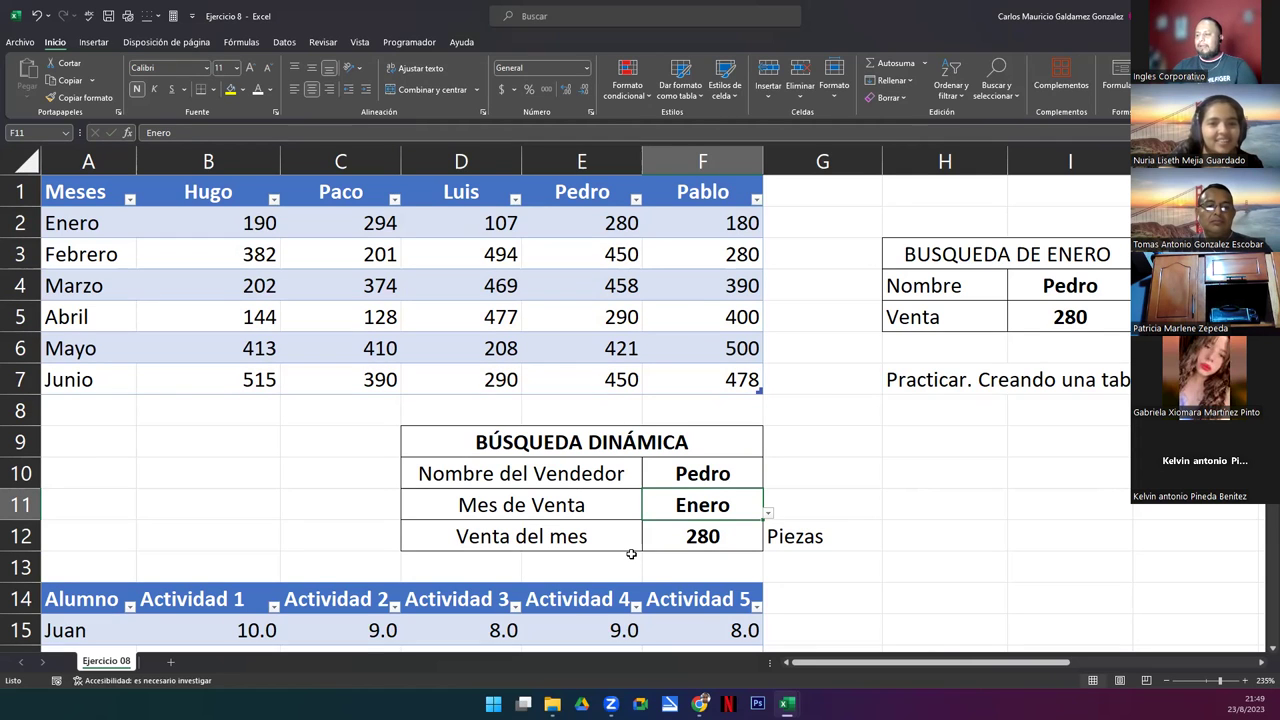
left_click_drag(664, 474, 666, 504)
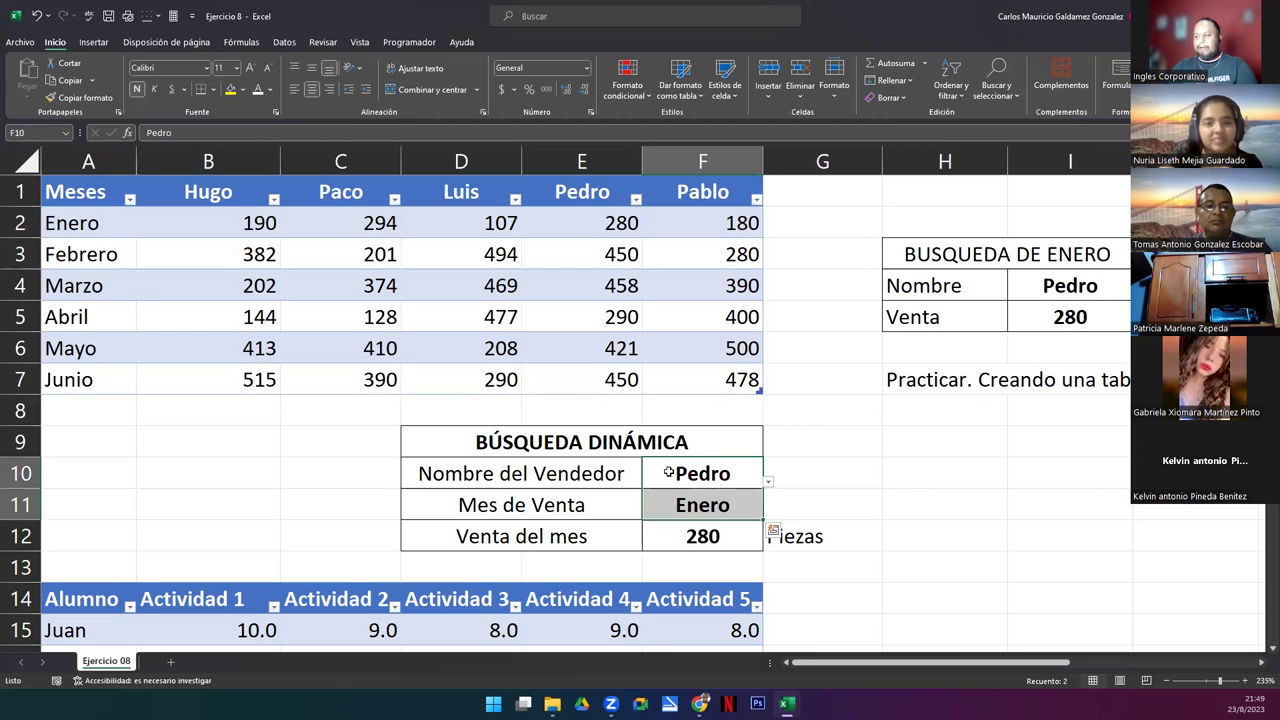
left_click(671, 504)
double_click(671, 504)
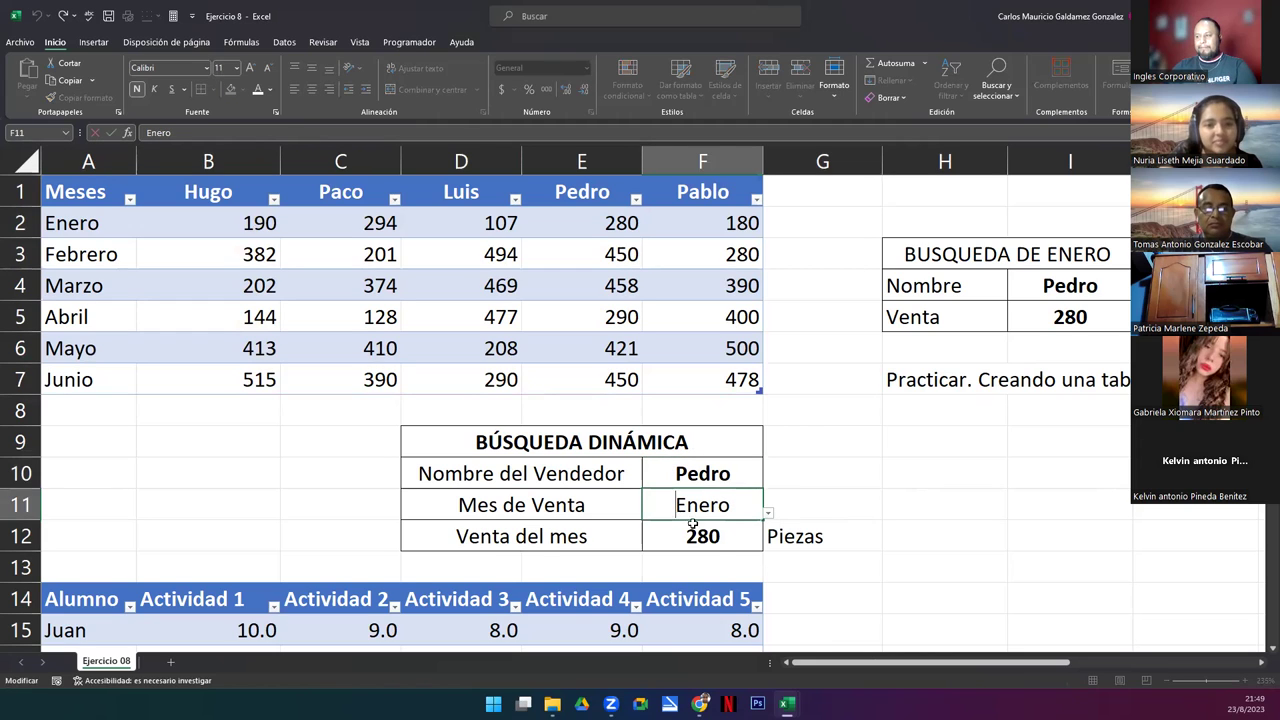
left_click(727, 540)
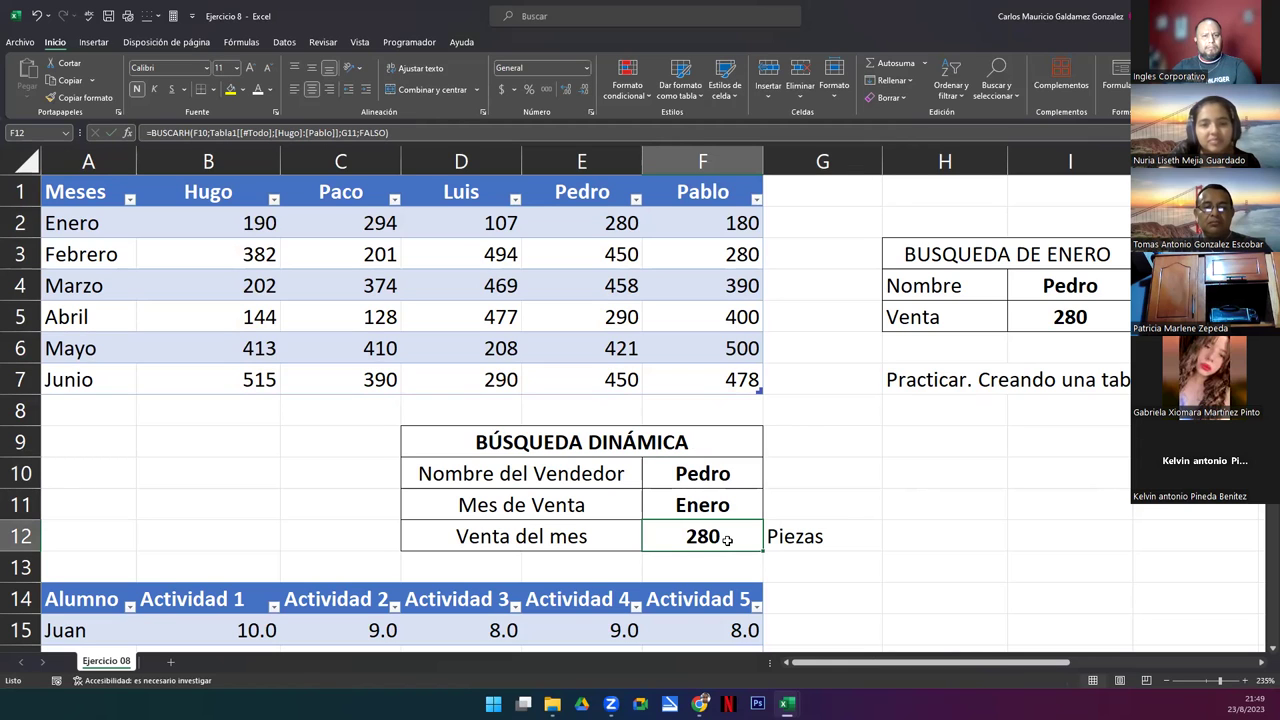
double_click(727, 540)
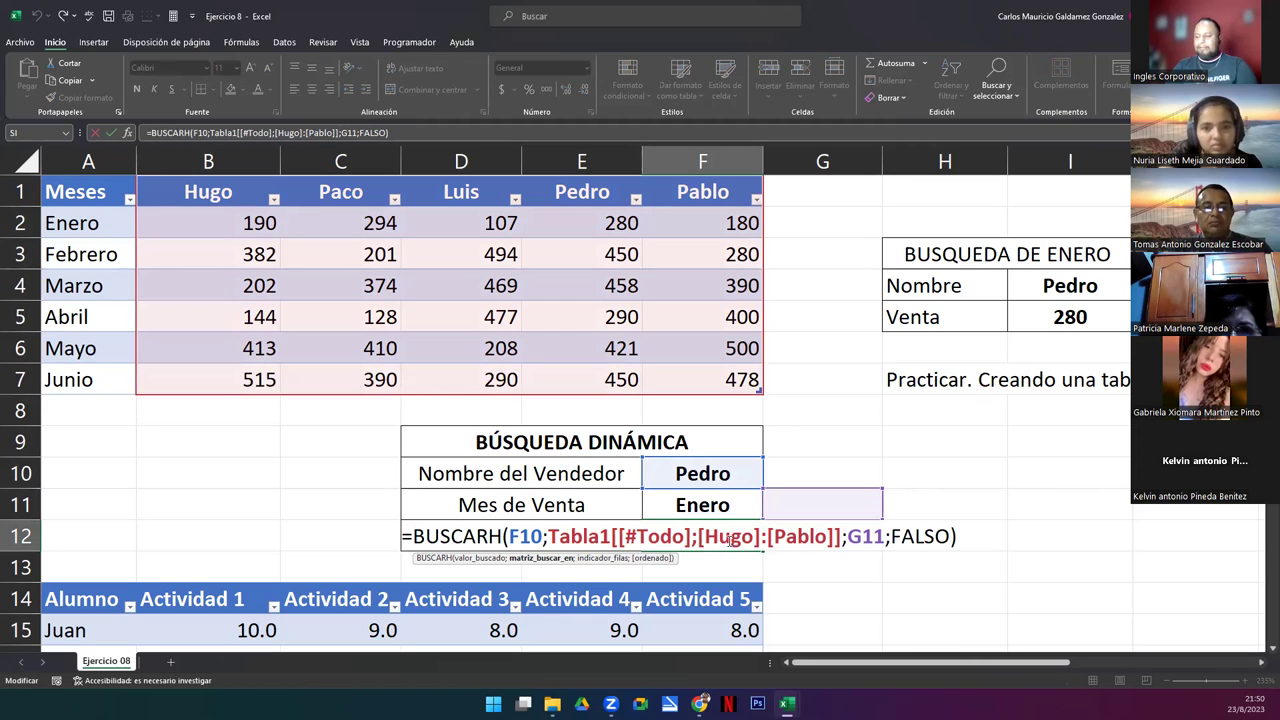
left_click_drag(958, 537, 384, 560)
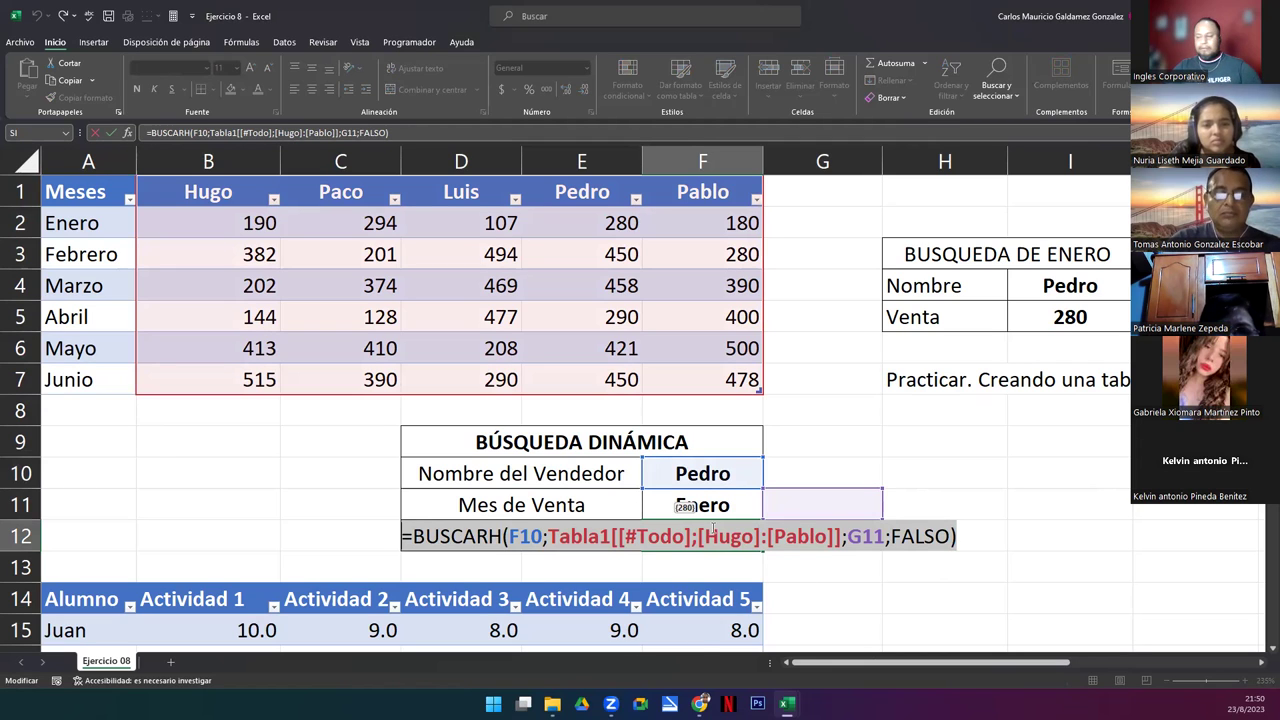
key("Return")
- Revisit the seller, month and sales cells F10 to F12 and view the month validation list in F11, keeping Enero
left_click(679, 474)
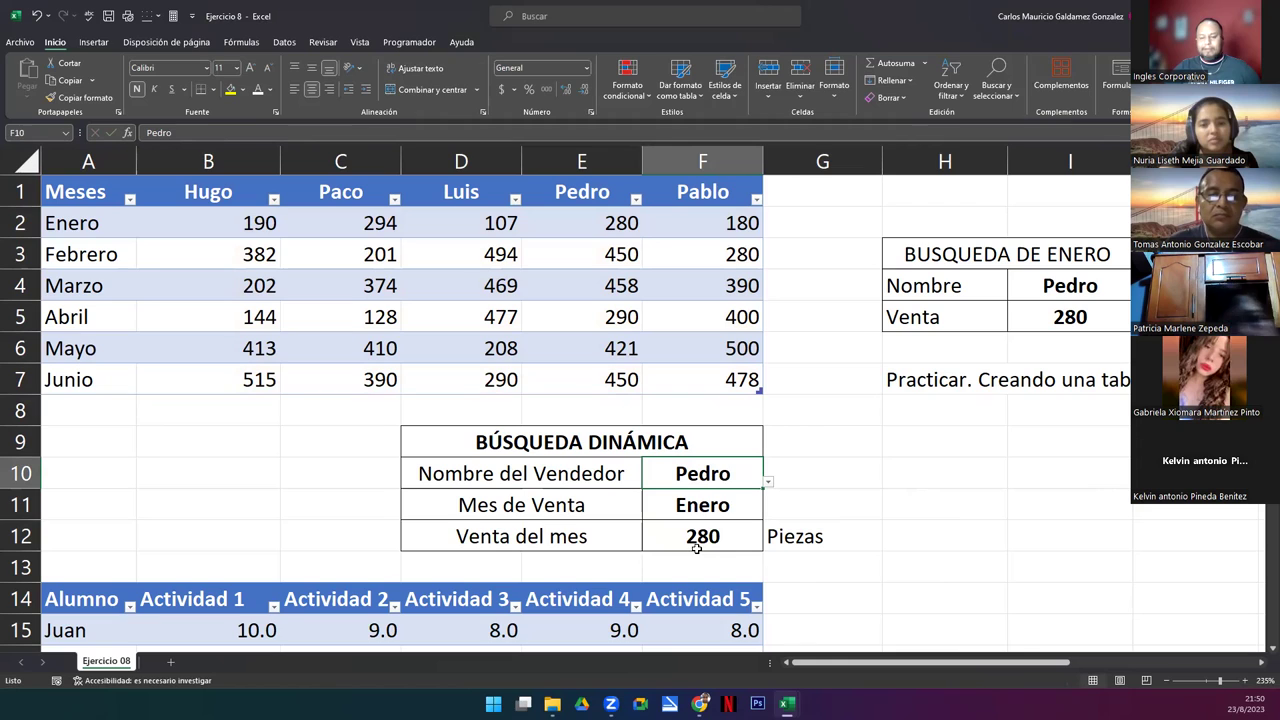
left_click(664, 504)
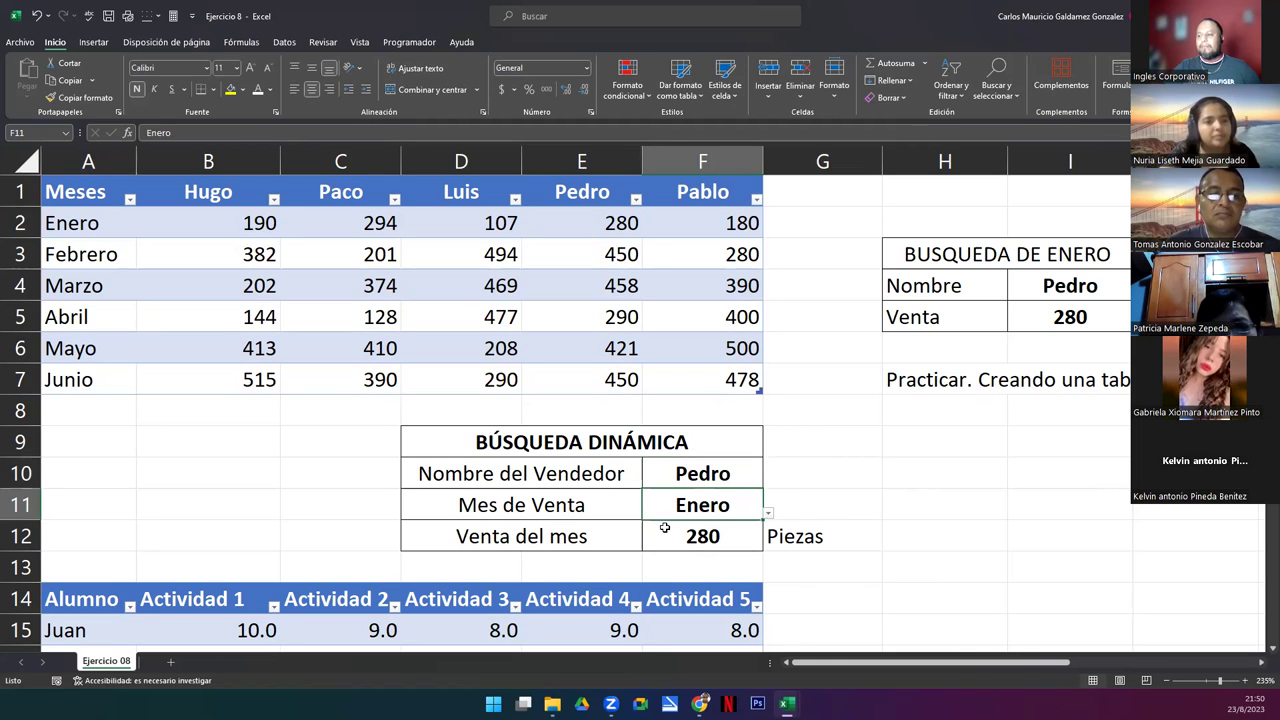
left_click(662, 535)
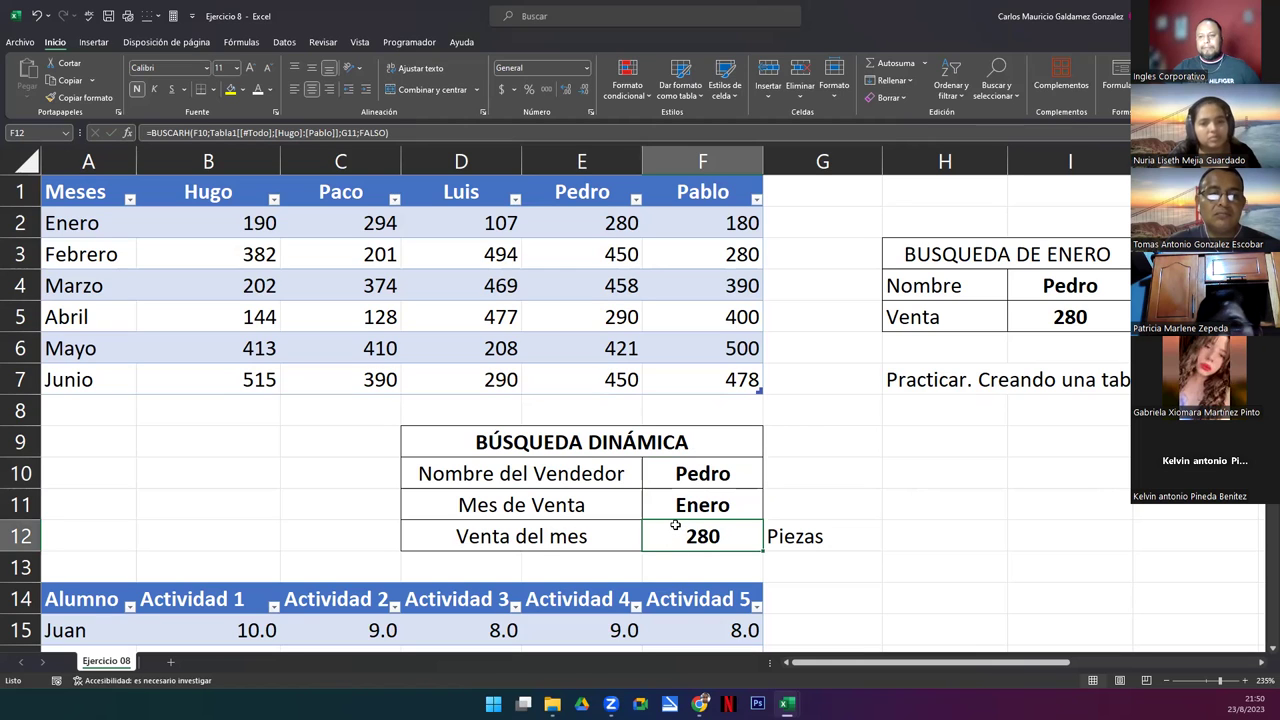
double_click(666, 506)
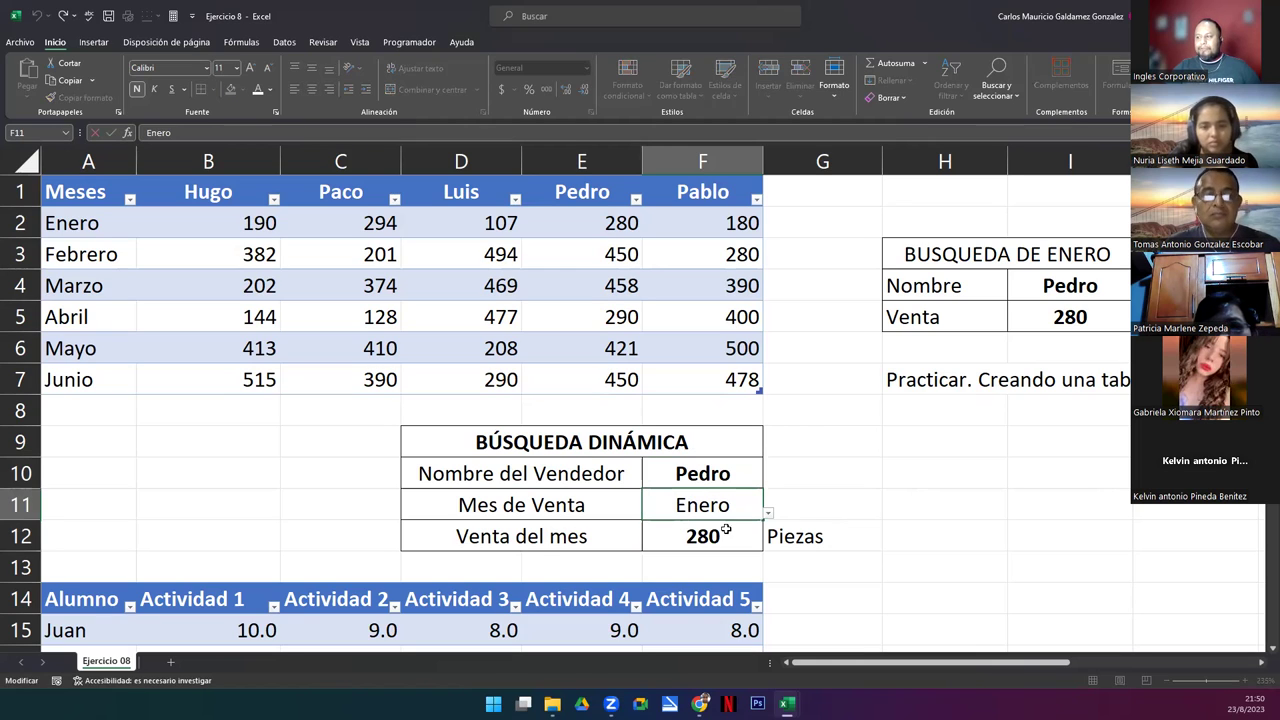
left_click(767, 514)
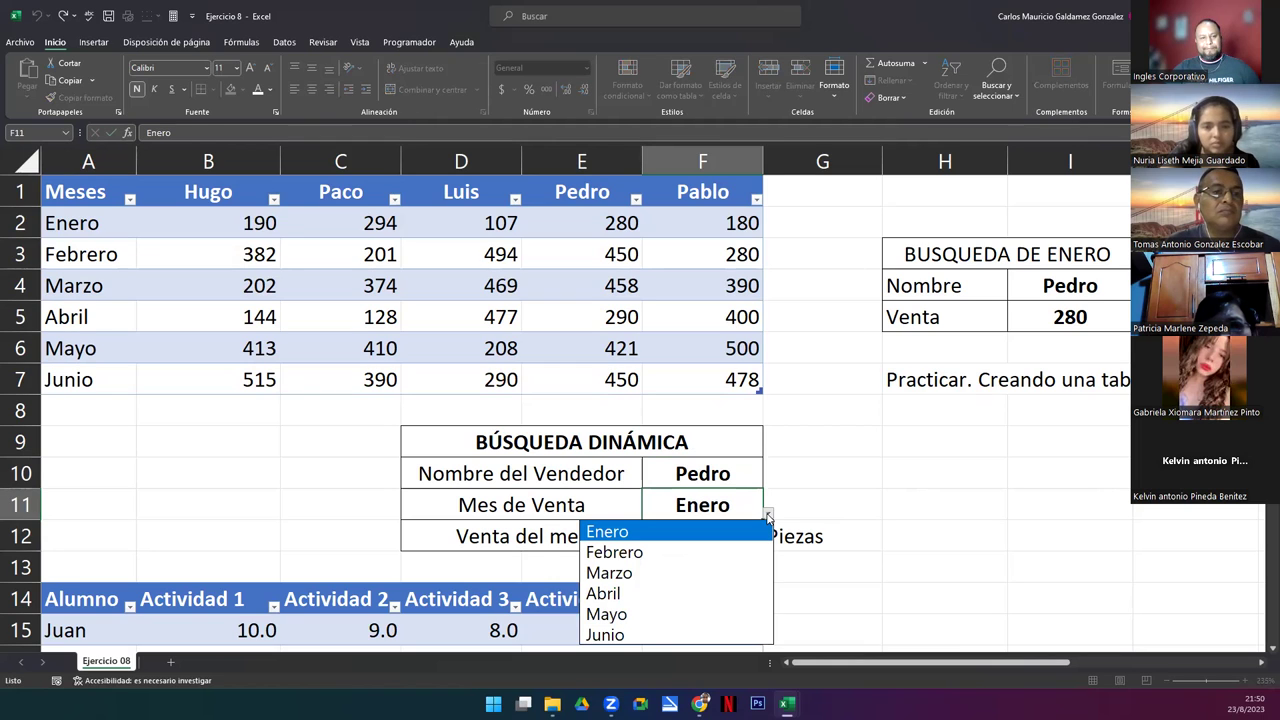
left_click(767, 514)
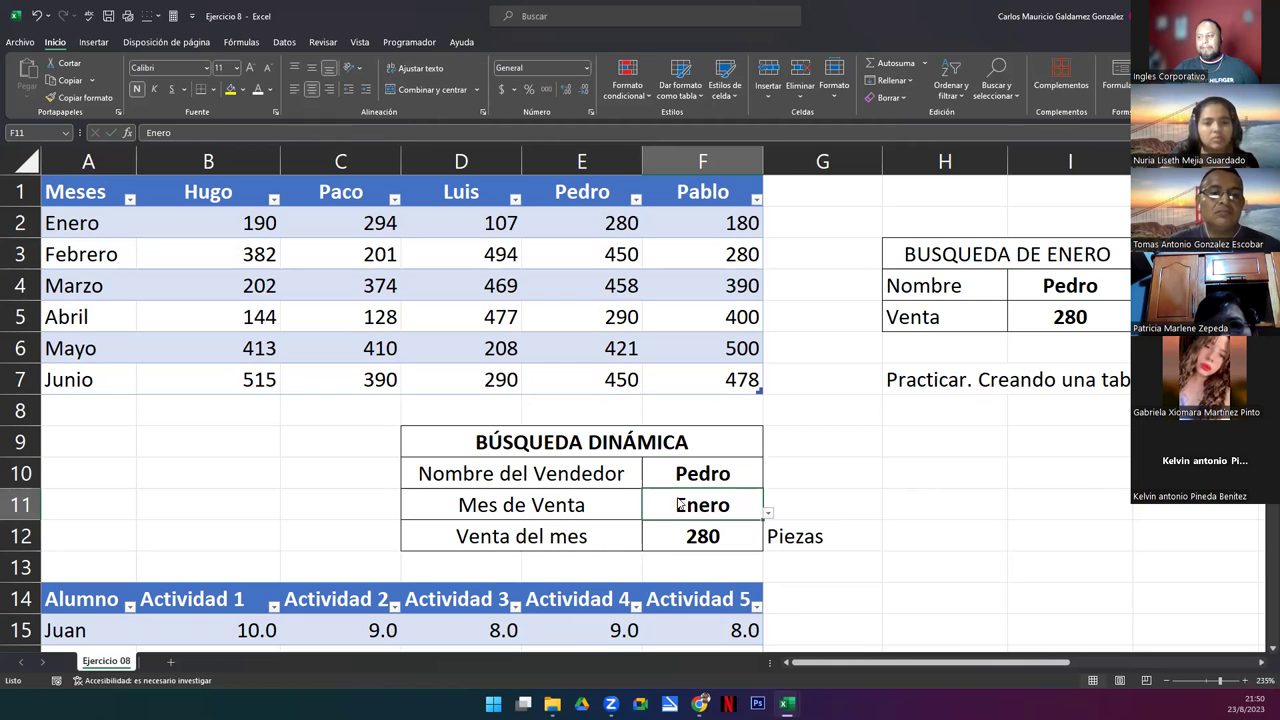
- Inspect the entire nested SI formula in G11 and leave it unedited
double_click(795, 508)
type("=SI(F11=\"Enero\";2;SI(F11=\"Febrero\";3;SI(F11=\"Marzo\";4;SI(F11=\"Abril\";5;SI(F11=\"Mayo\";6;7)))))")
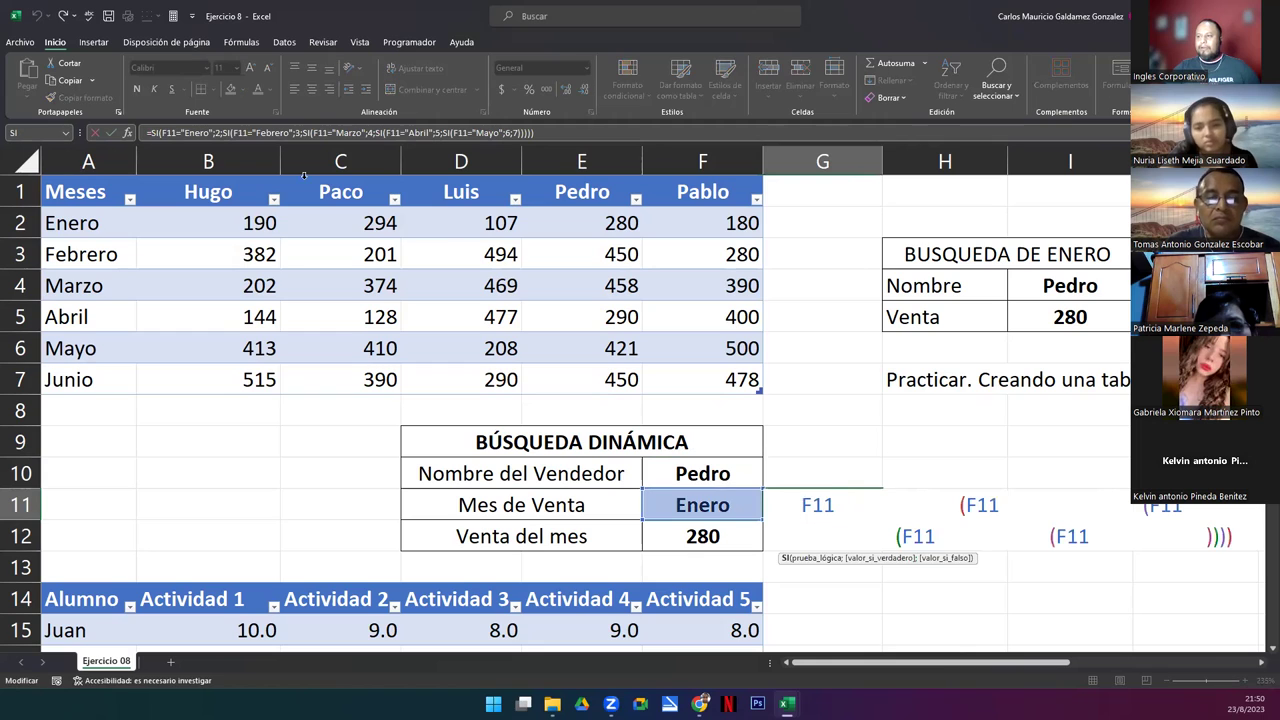
left_click_drag(148, 133, 554, 143)
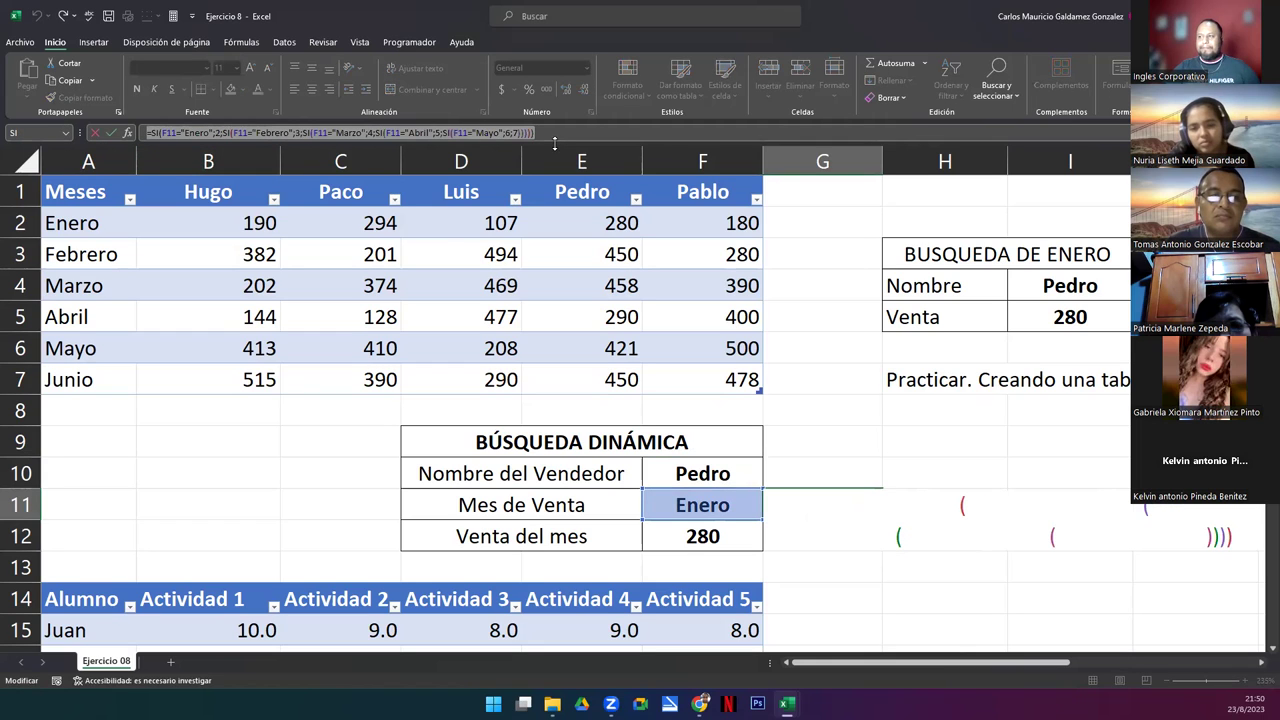
key("Escape")
- Inspect the G11 row-index argument inside the BUSCARH formula in F12, leaving the formula as it is
double_click(663, 537)
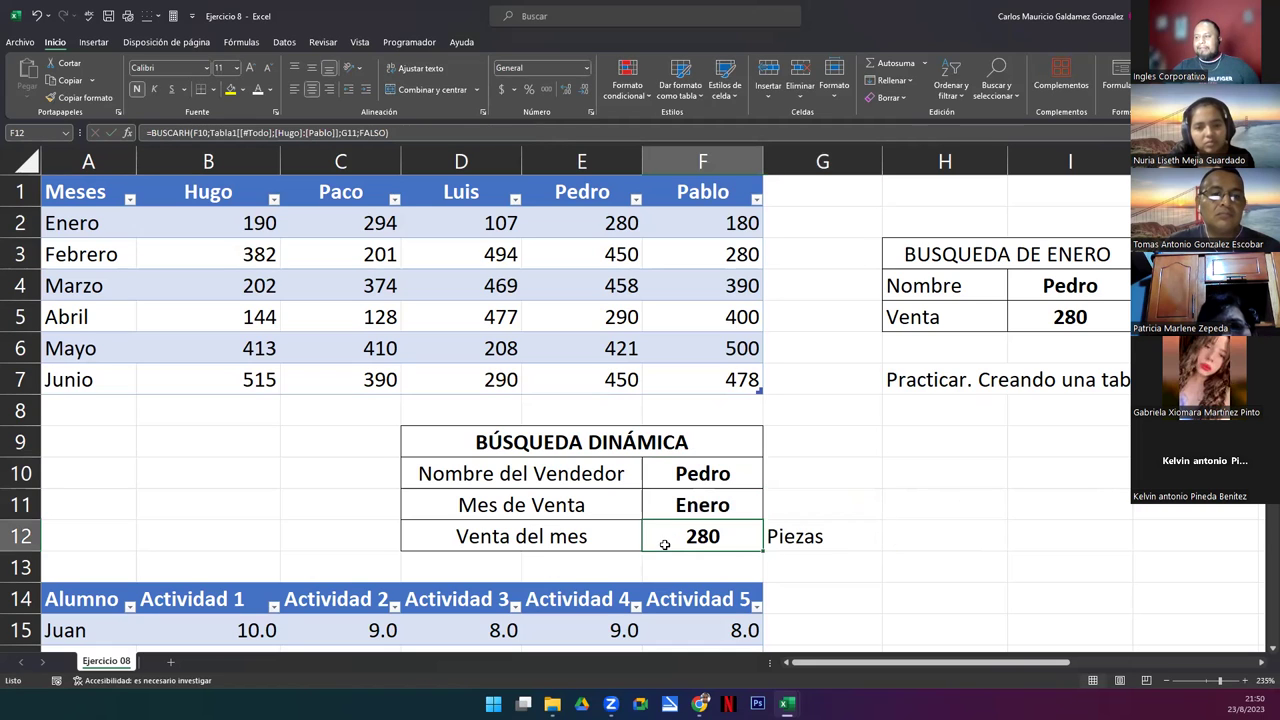
left_click(968, 536)
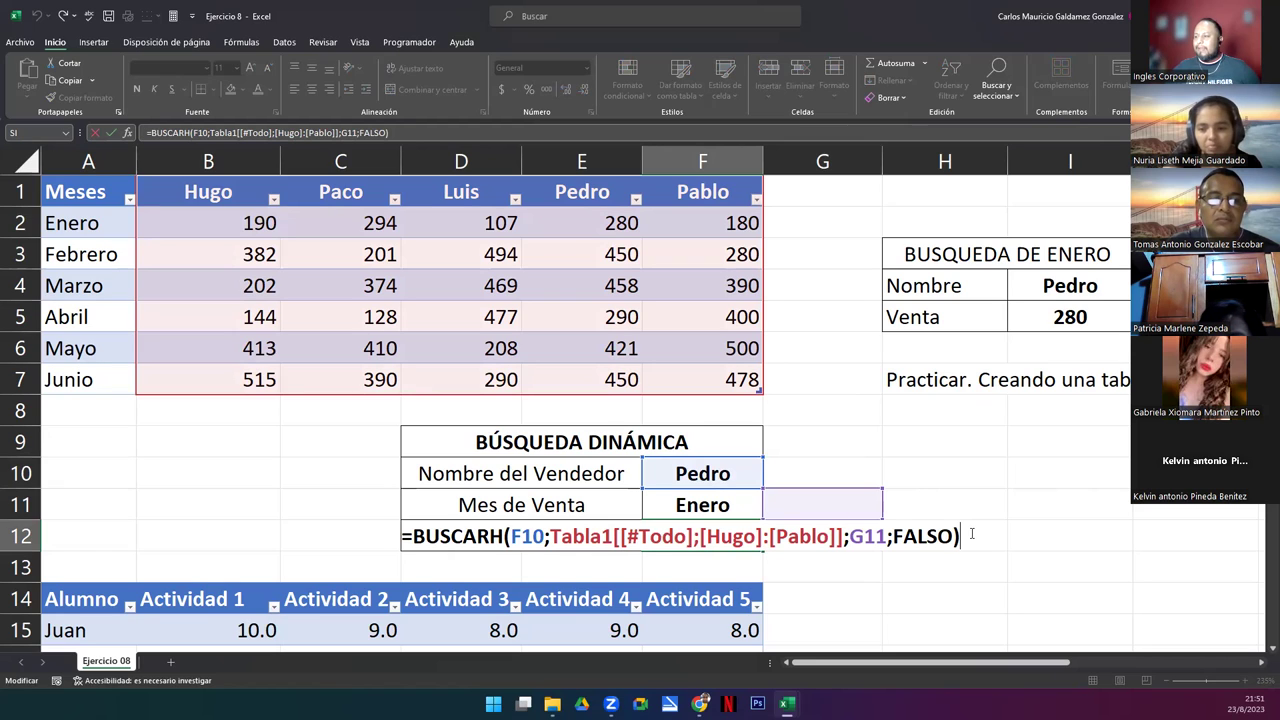
left_click_drag(849, 536, 881, 536)
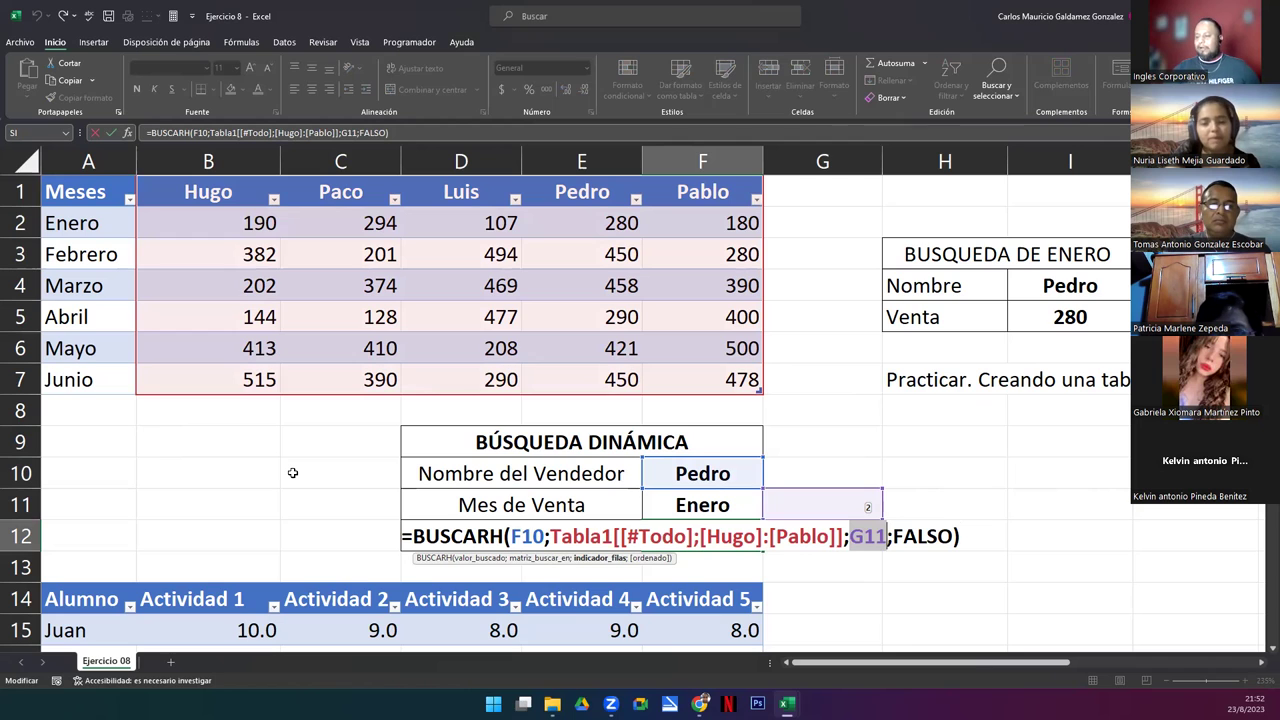
key("Return")
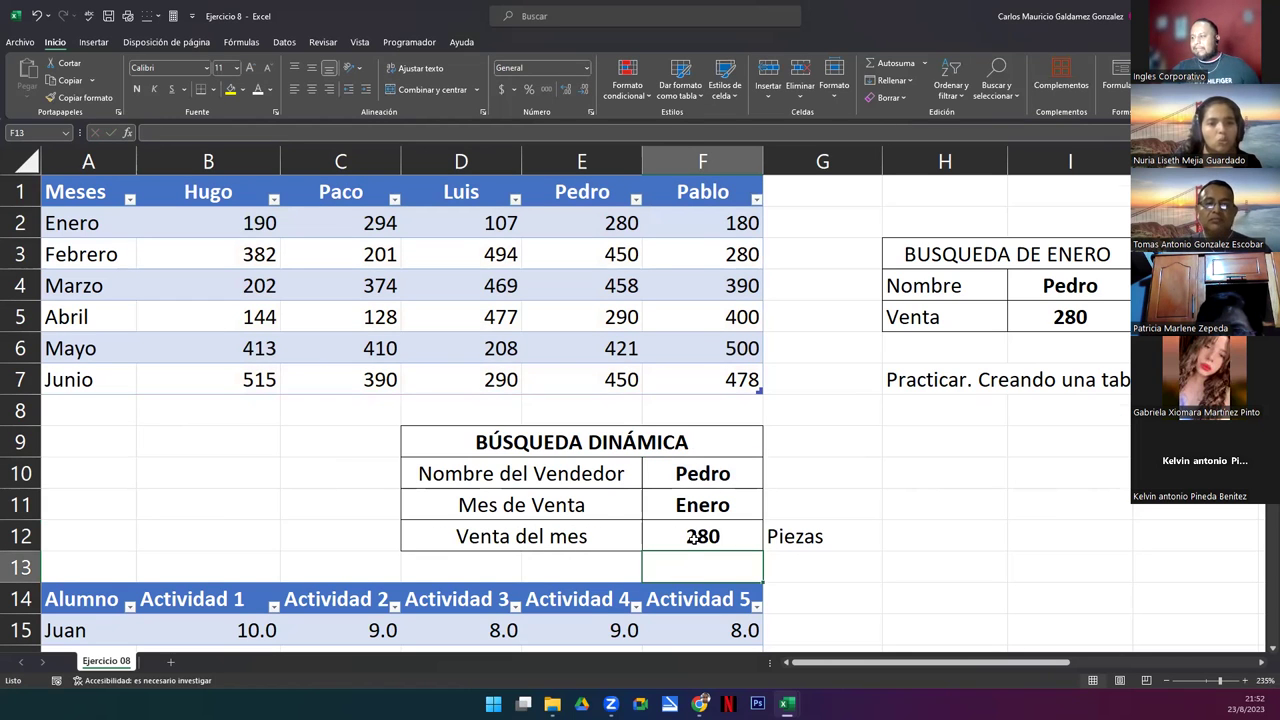
- Look over the Alumno grades table and its empty BÚSQUEDA DINÁMICA block, and return to the sales table
scroll(693, 538, "down", 5)
scroll(693, 538, "up", 1)
scroll(640, 412, "down", 1)
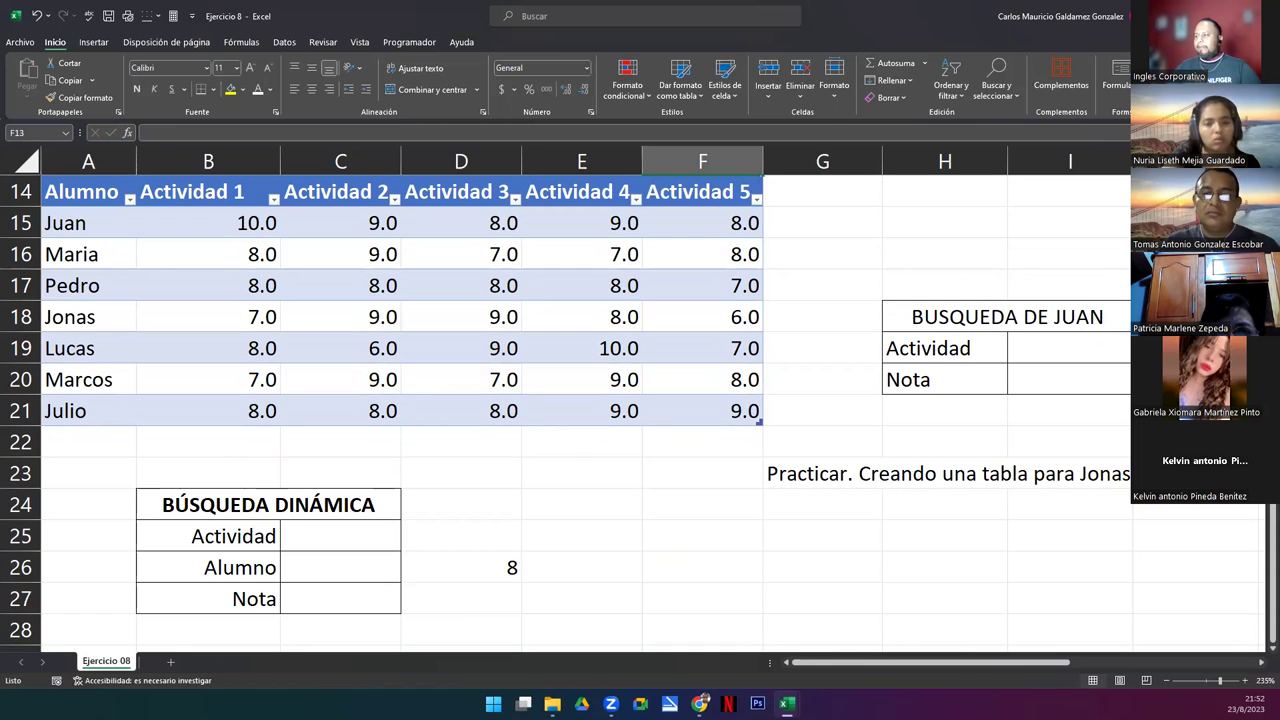
scroll(566, 413, "up", 4)
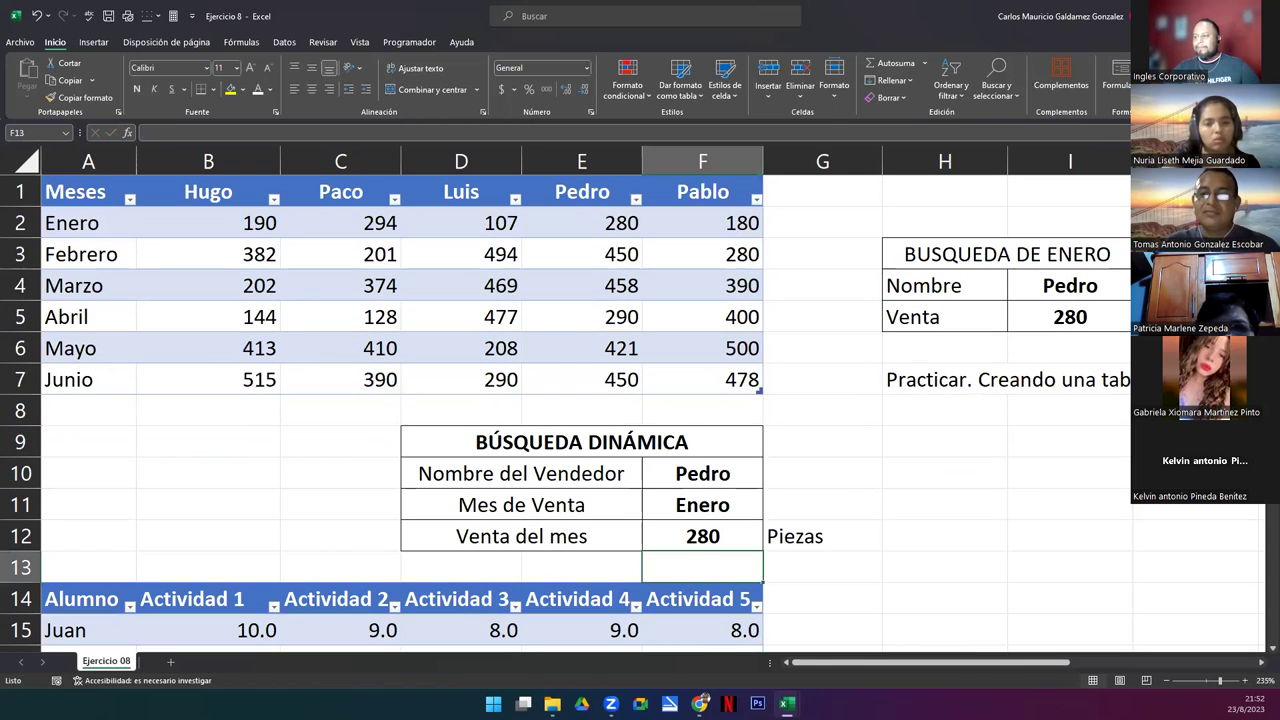
- Switch to the SECCION 2 workbook and change the lookup value of the BUSCARH formula in F12 to F10
left_click(716, 536)
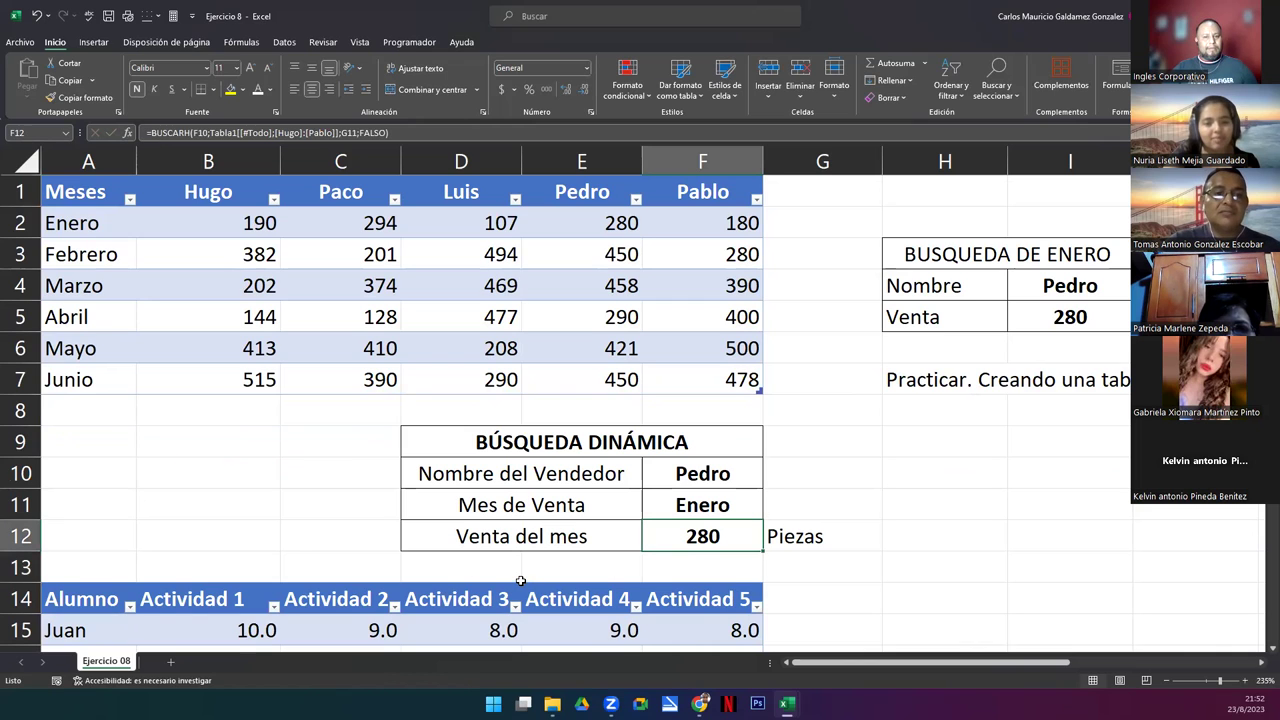
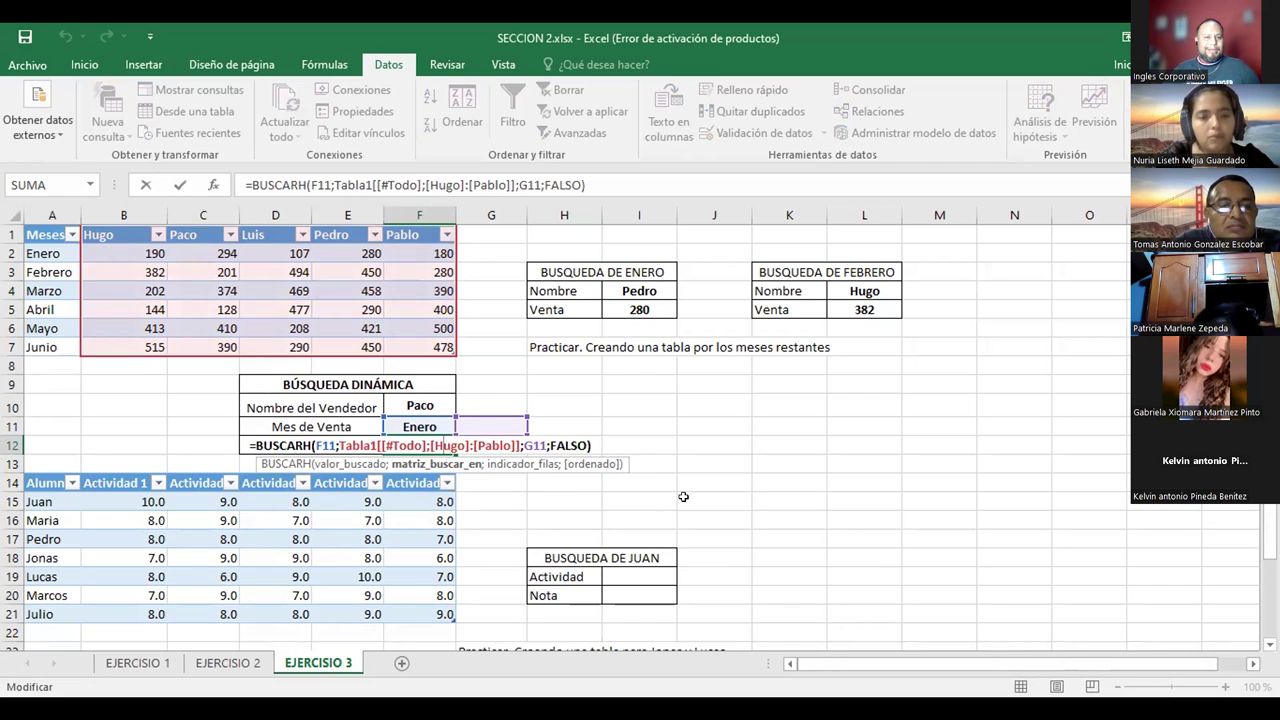
left_click(418, 443)
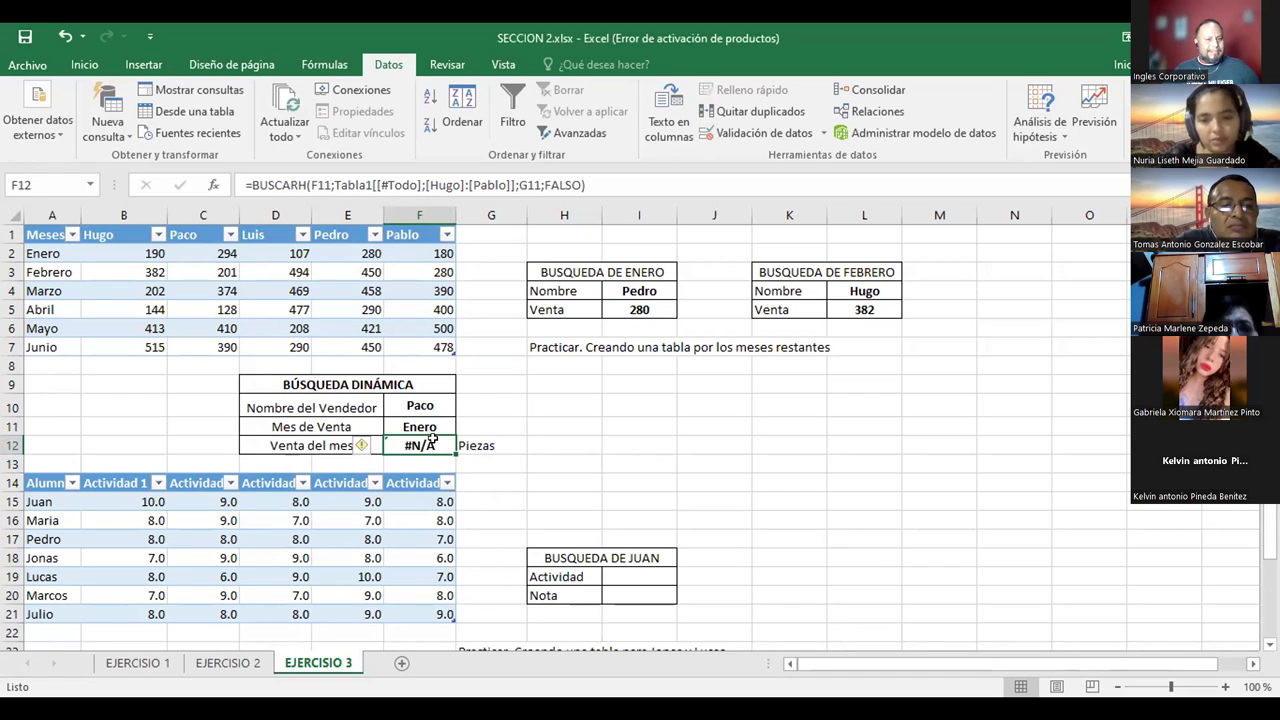
double_click(433, 441)
left_click(434, 445)
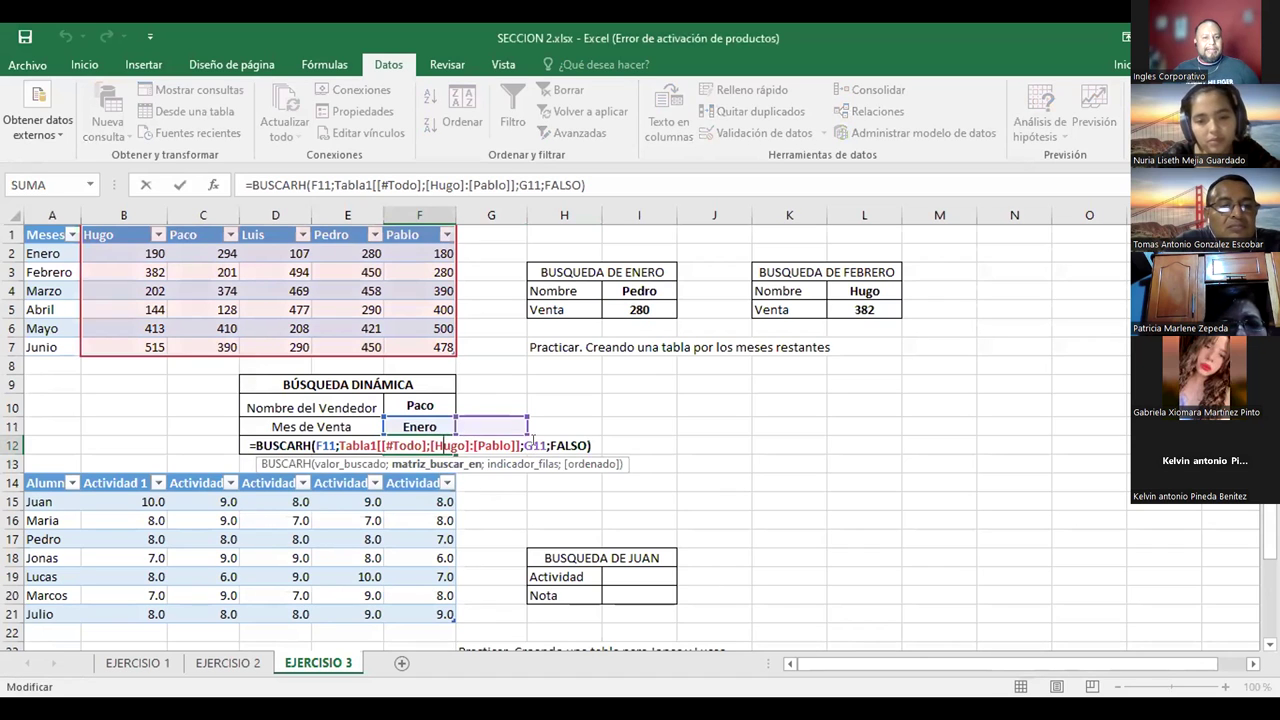
left_click(326, 443)
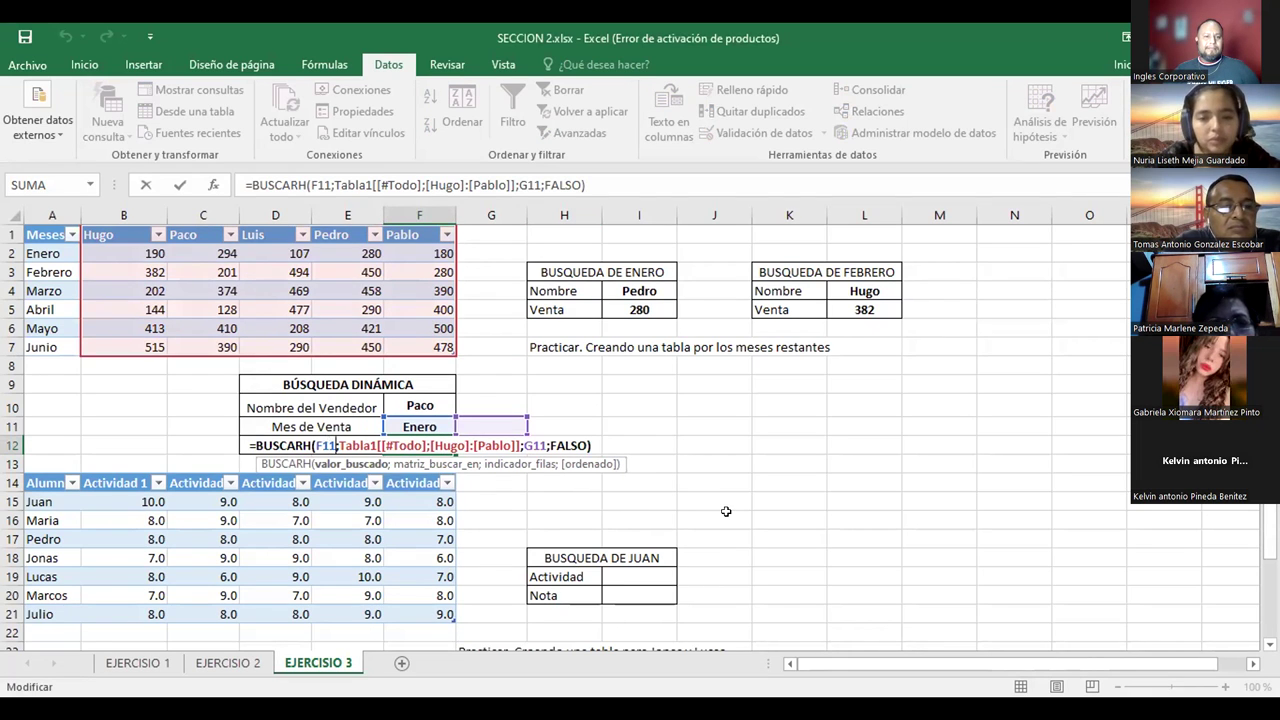
key("BackSpace")
type("0")
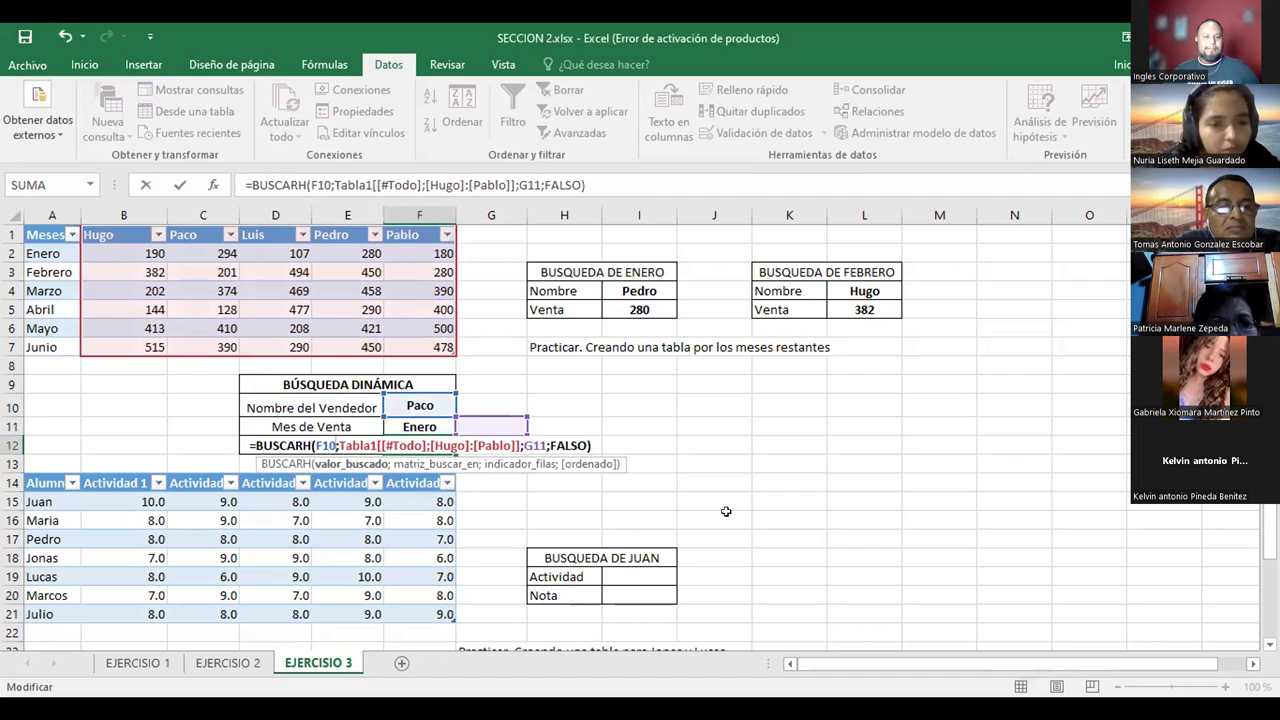
key("Return")
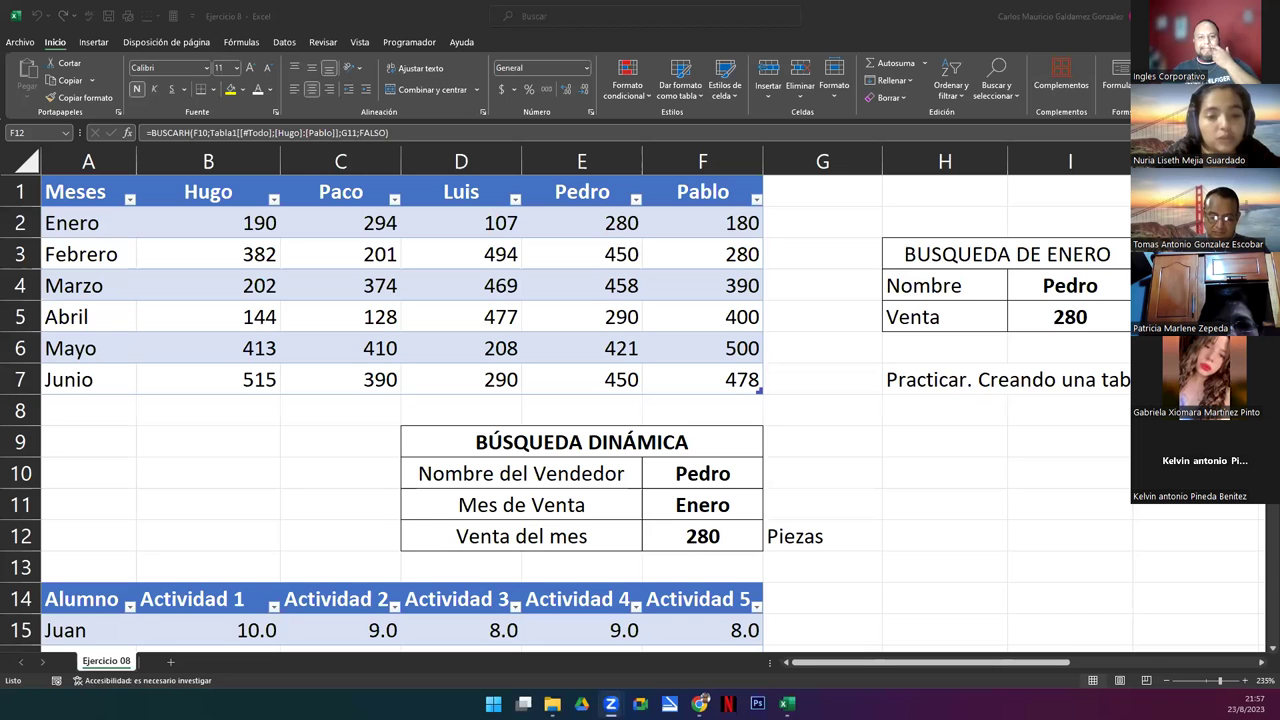
- Review the Alumno table headers, the BUSQUEDA DE JUAN block and the activity validation list in I19, leaving the cell empty
scroll(691, 383, "down", 5)
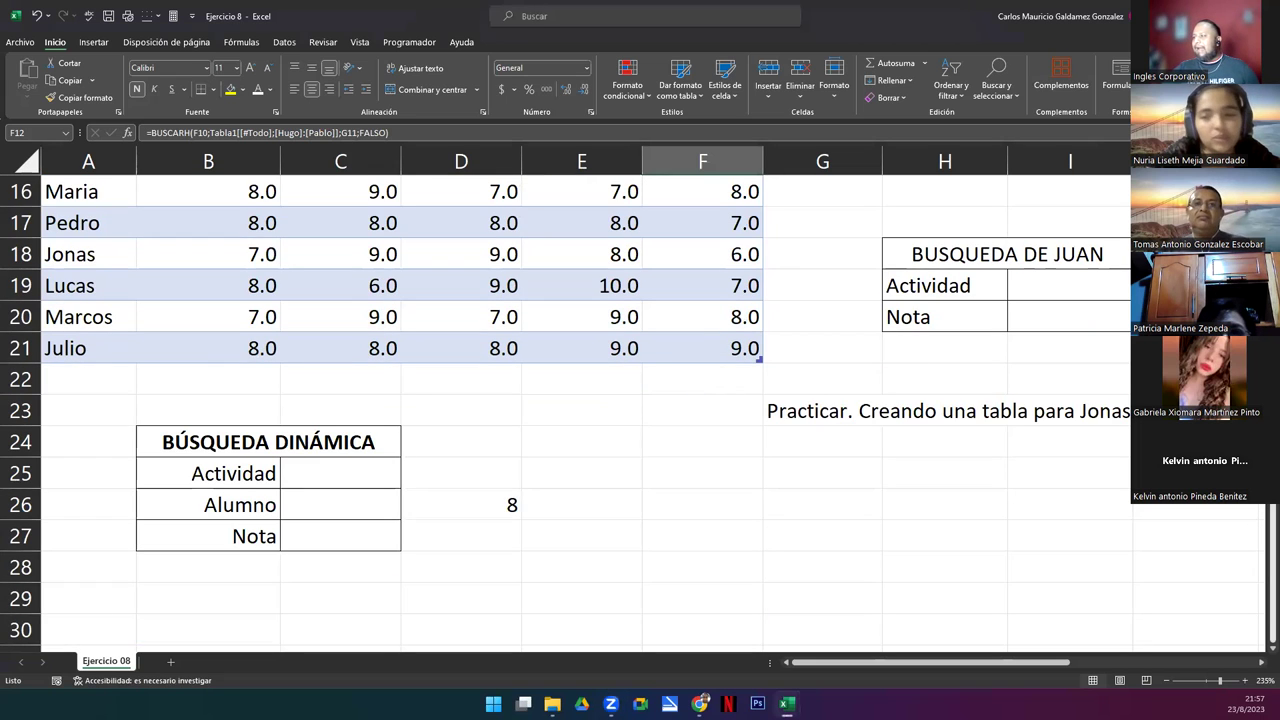
scroll(400, 400, "up", 1)
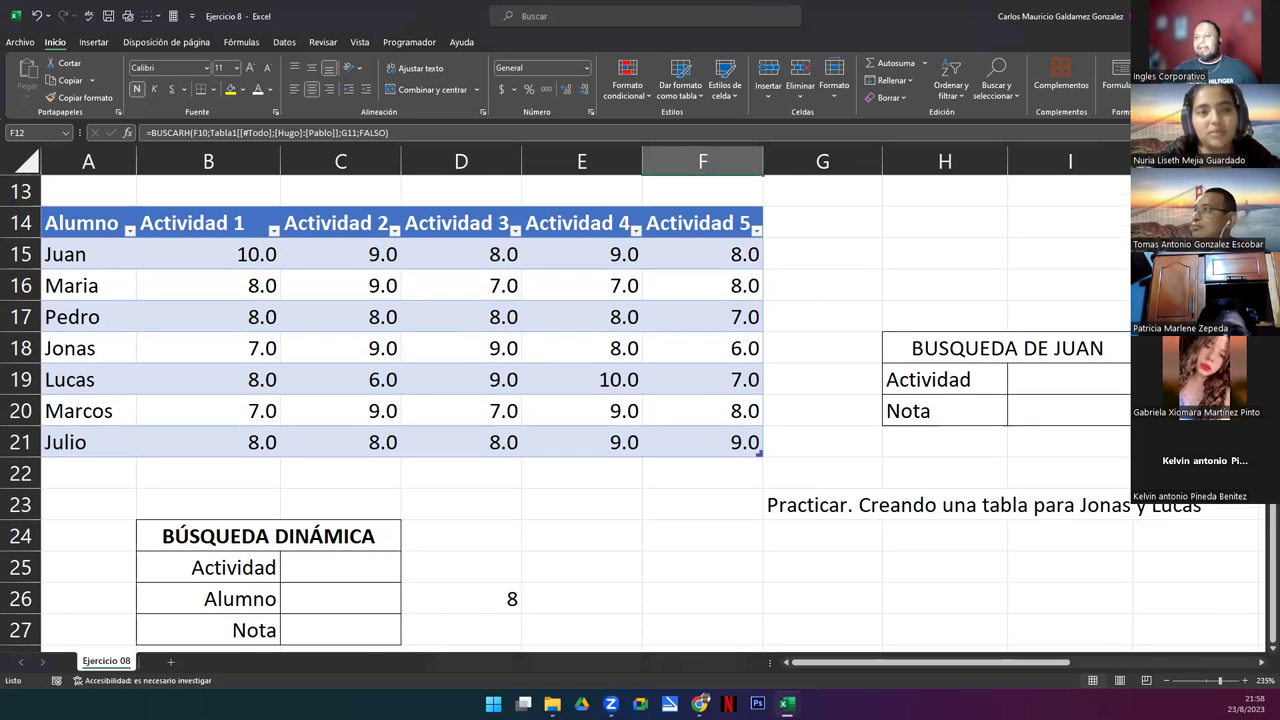
left_click(62, 228)
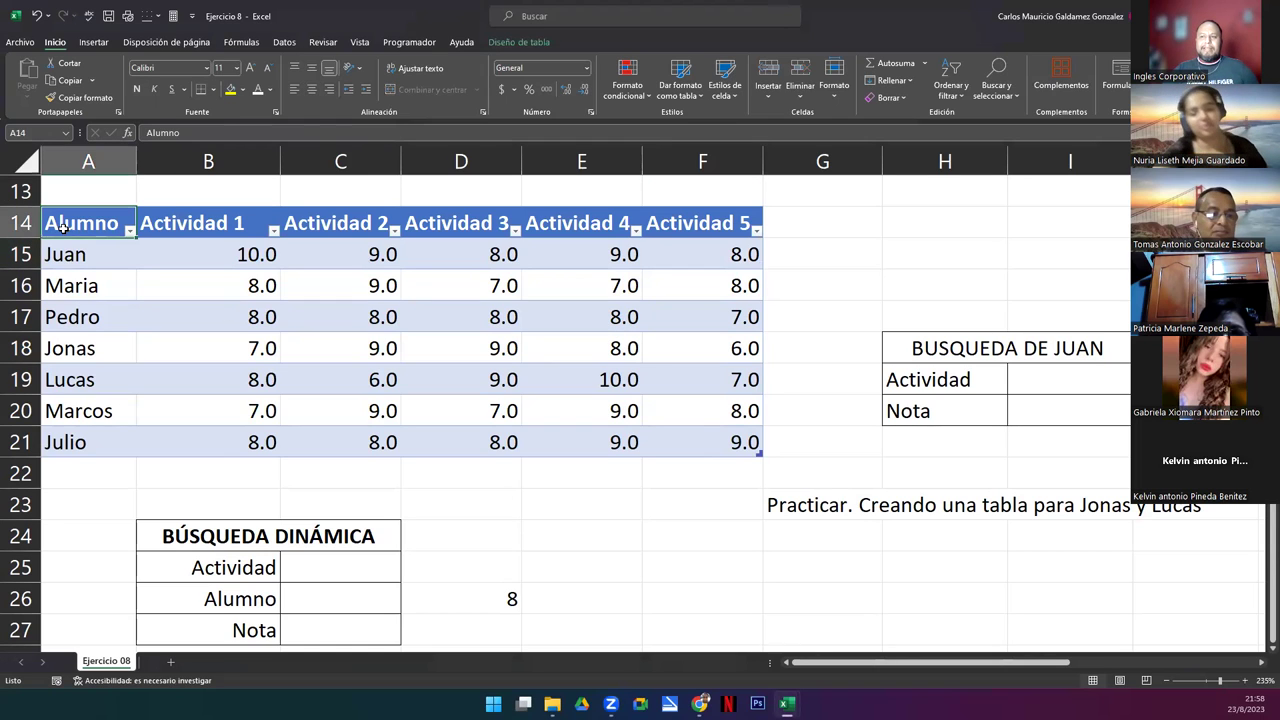
left_click_drag(188, 232, 702, 230)
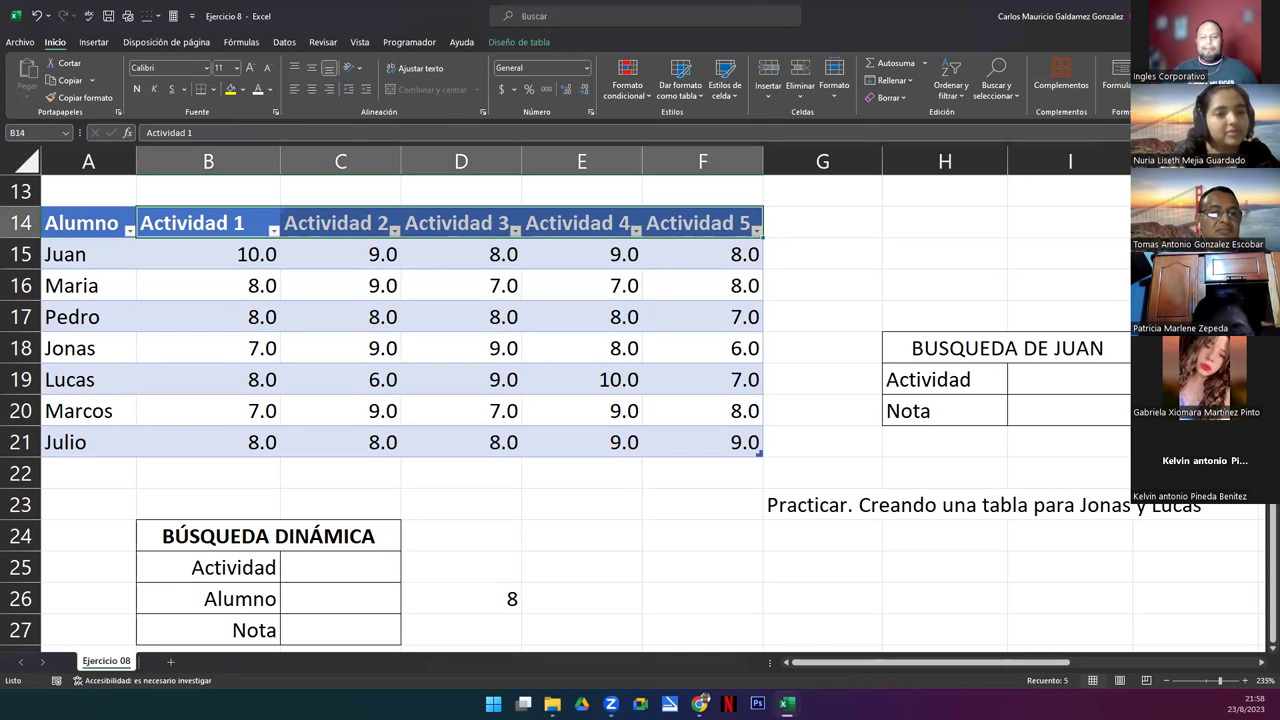
left_click(955, 348)
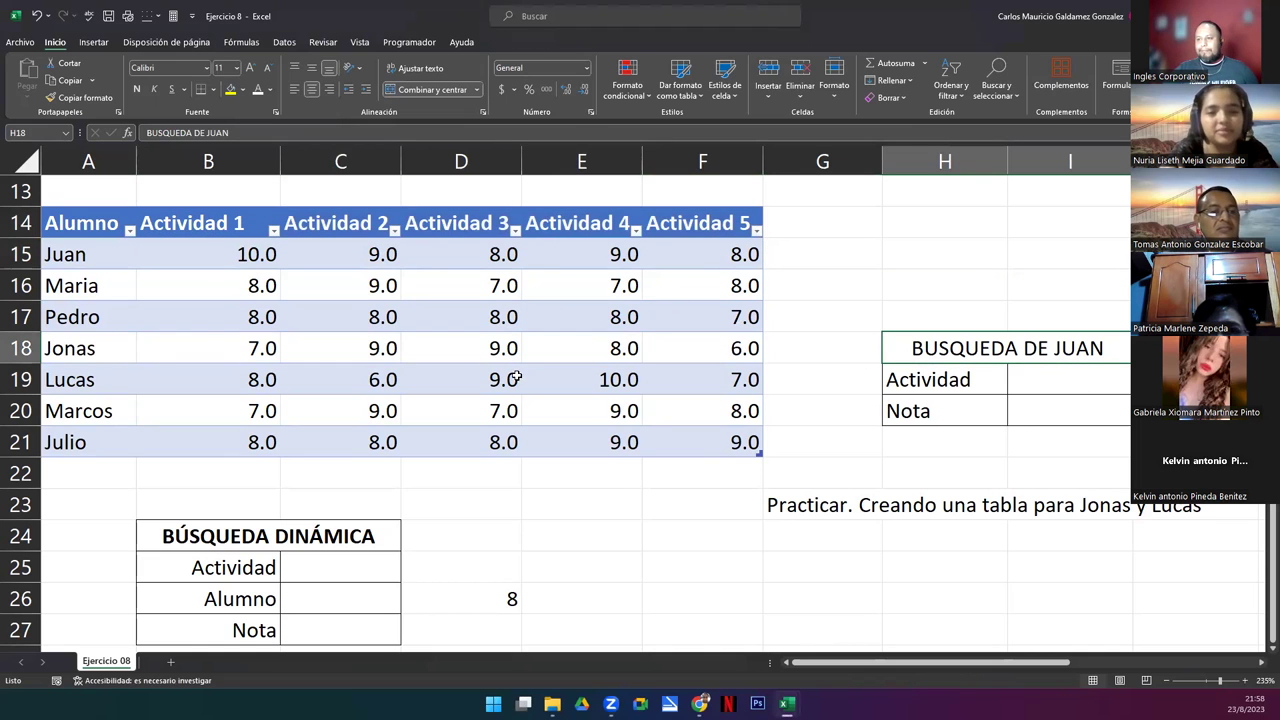
left_click_drag(924, 384, 918, 411)
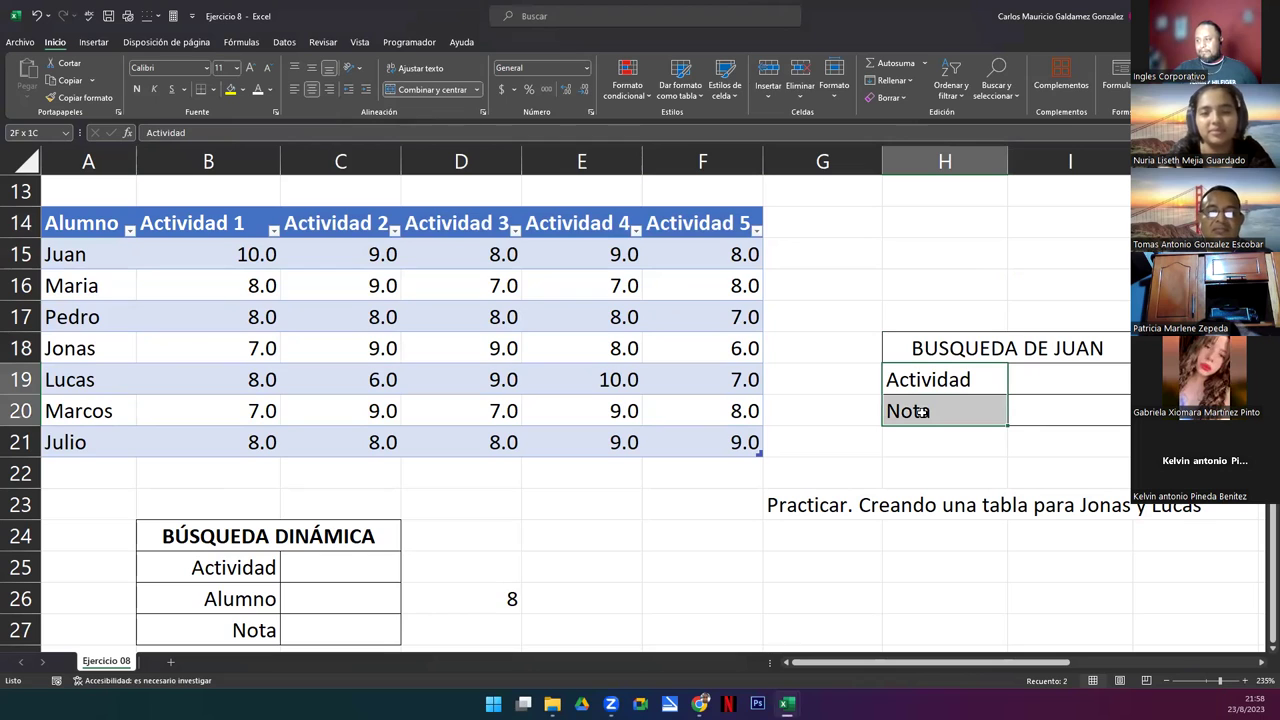
left_click(1054, 382)
left_click(1142, 380)
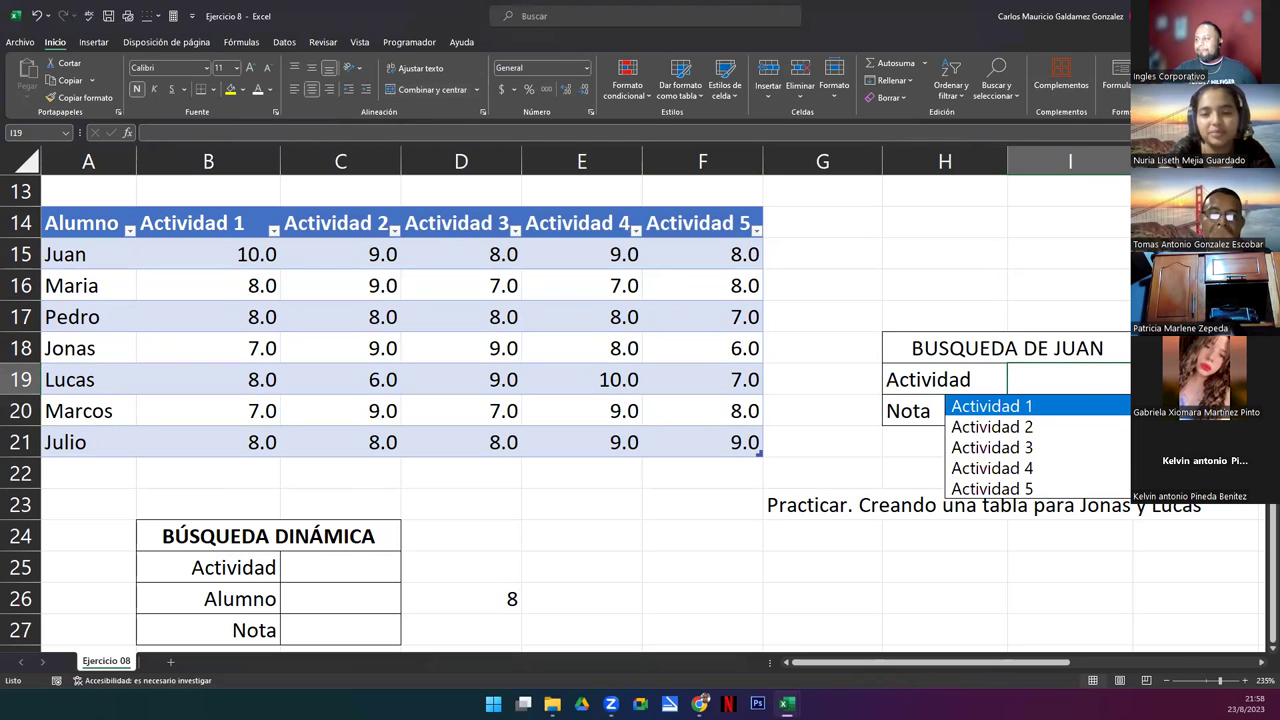
key("Escape")
left_click(1055, 410)
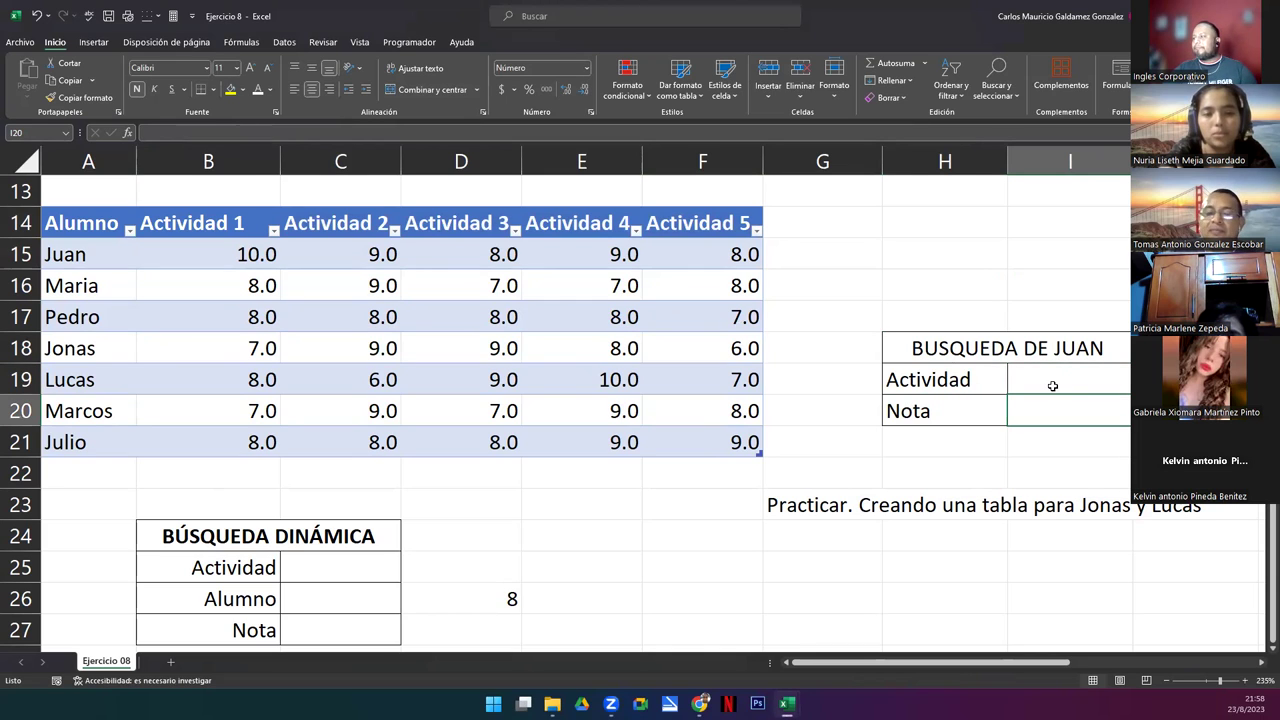
left_click(1052, 386)
left_click(1140, 381)
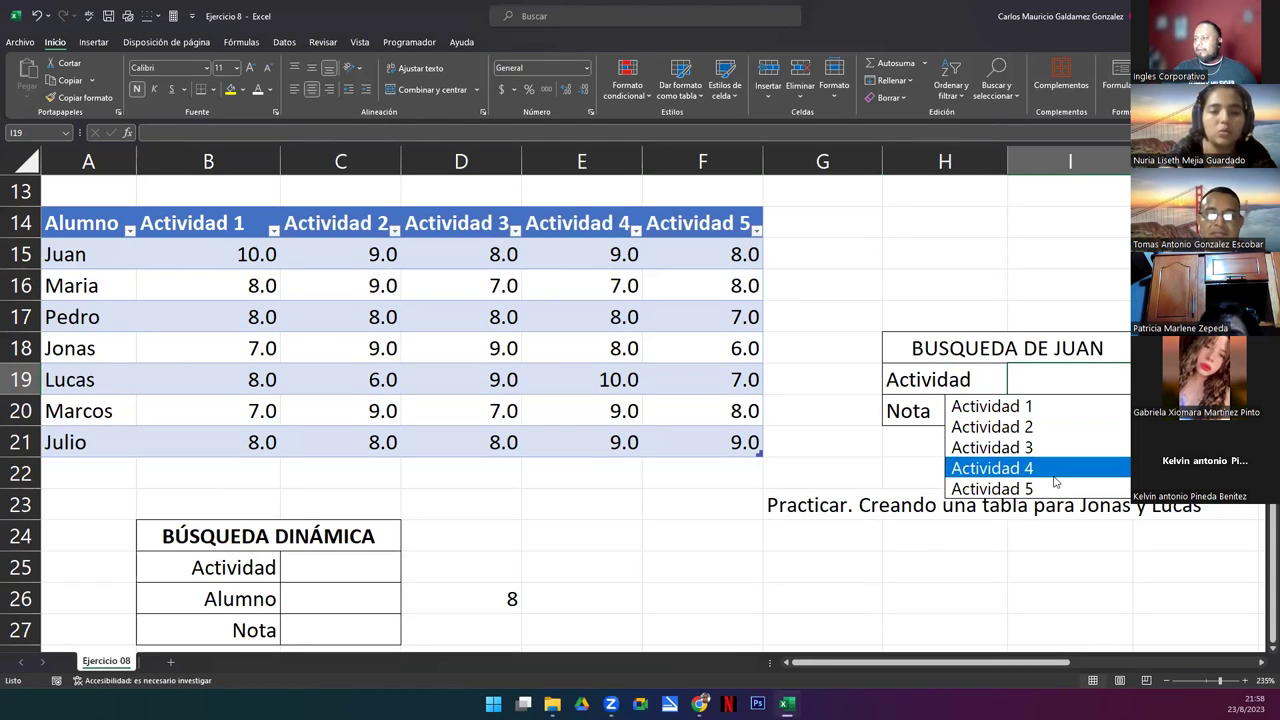
left_click(1038, 379)
- Start a BUSCARH formula in I20 with I19 as the lookup value and B14:F21 of the Alumno table as the search matrix
left_click(1041, 418)
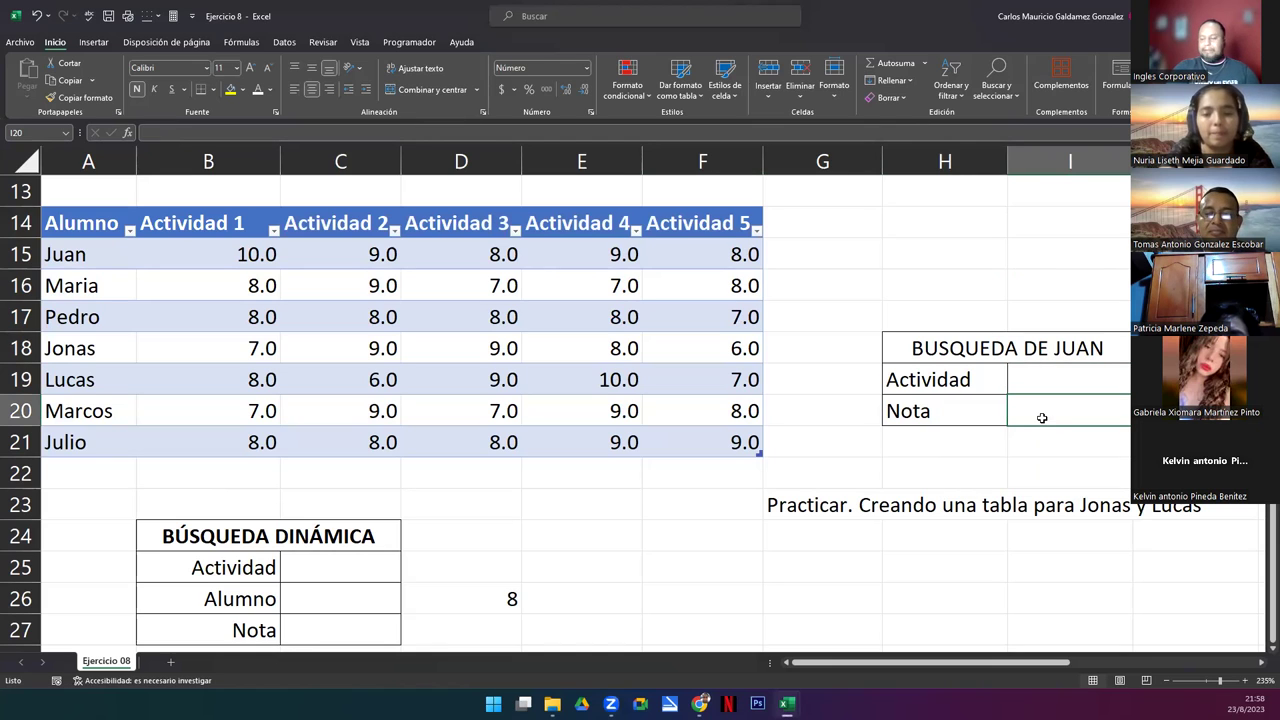
type("=buscar")
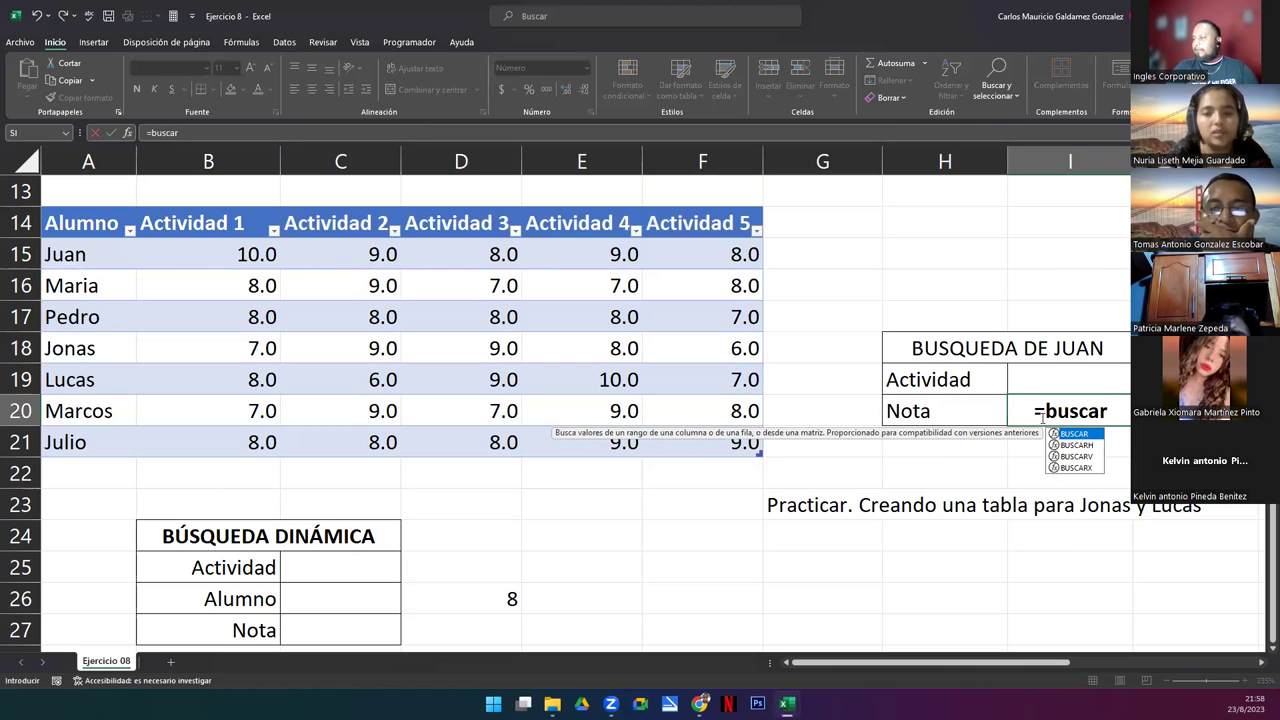
key("Down")
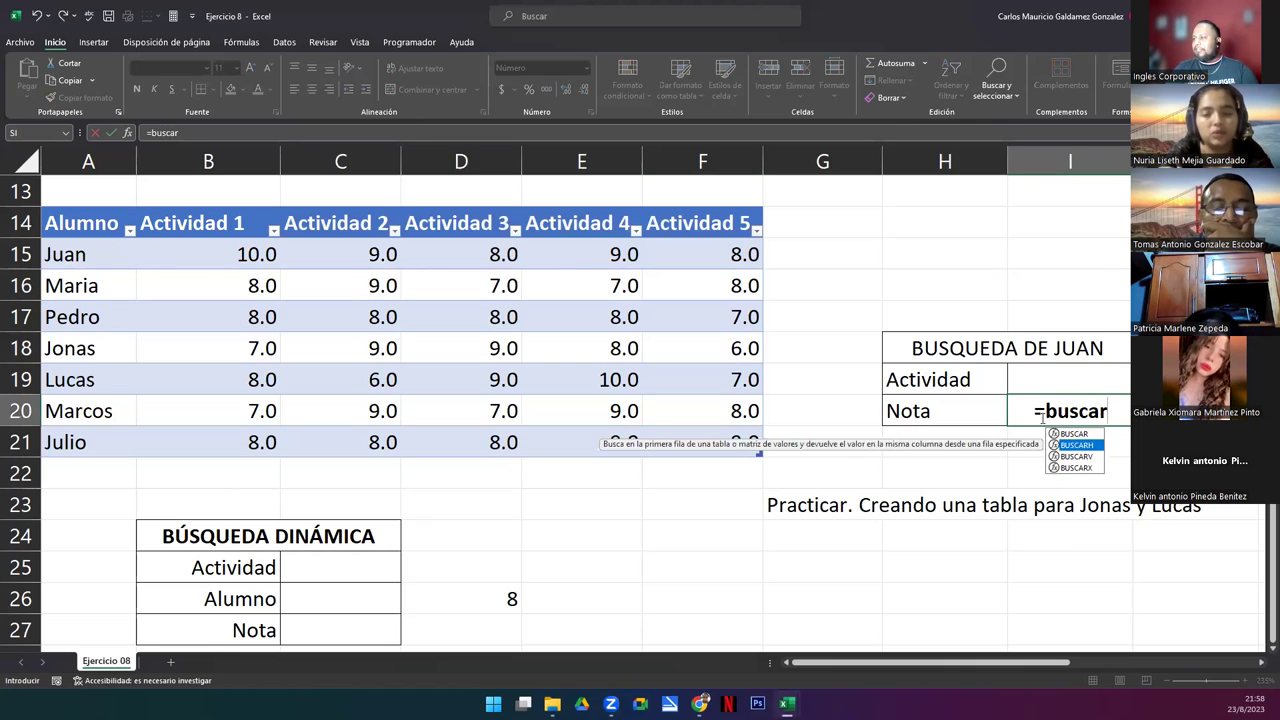
key("Tab")
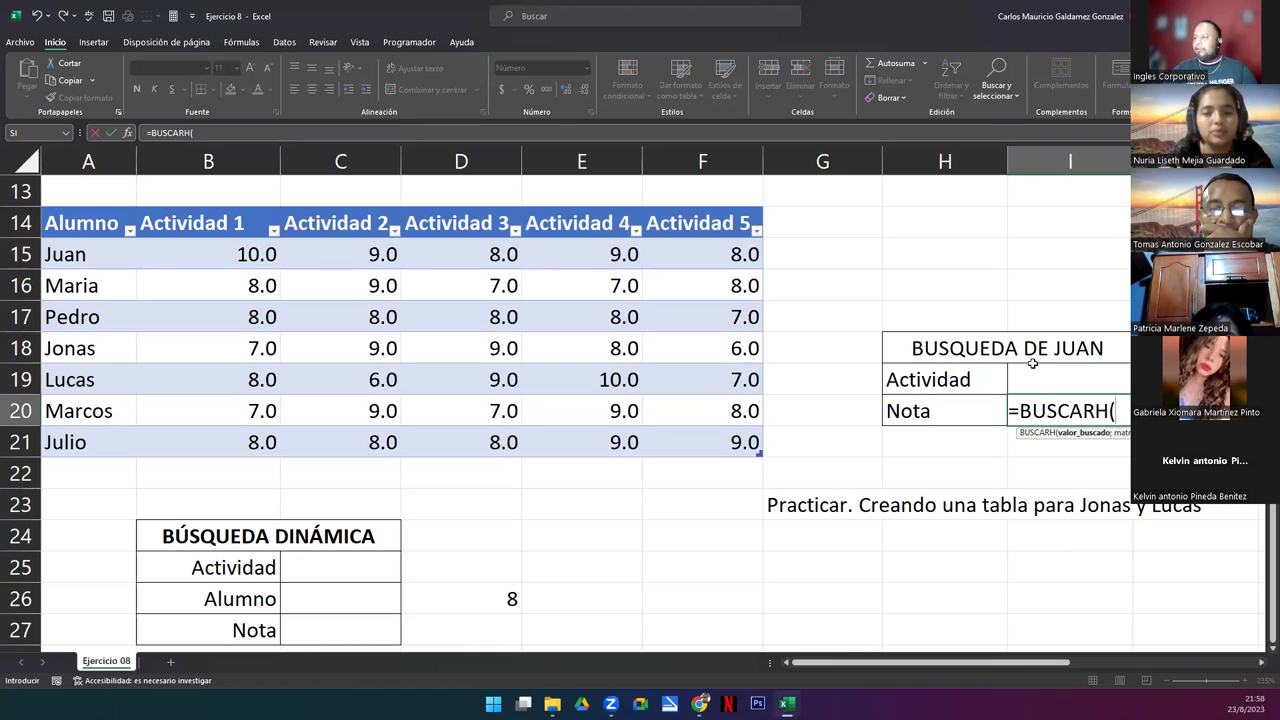
left_click(1035, 378)
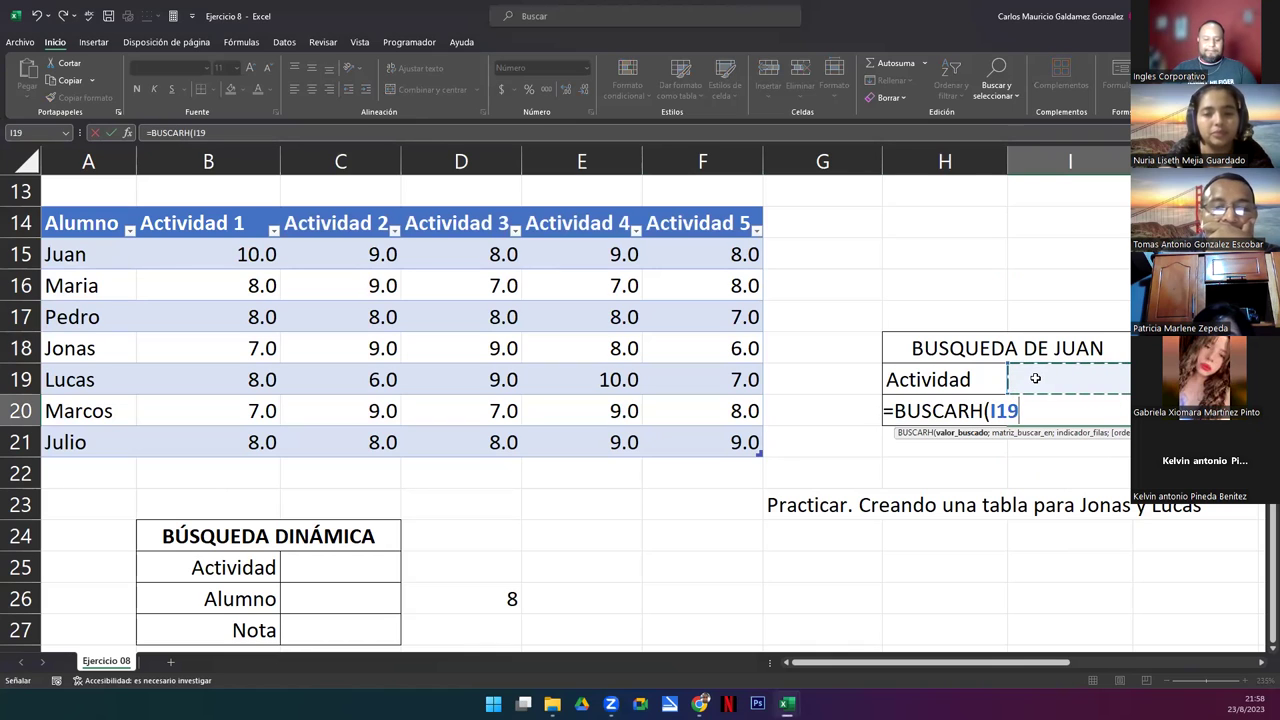
type(";")
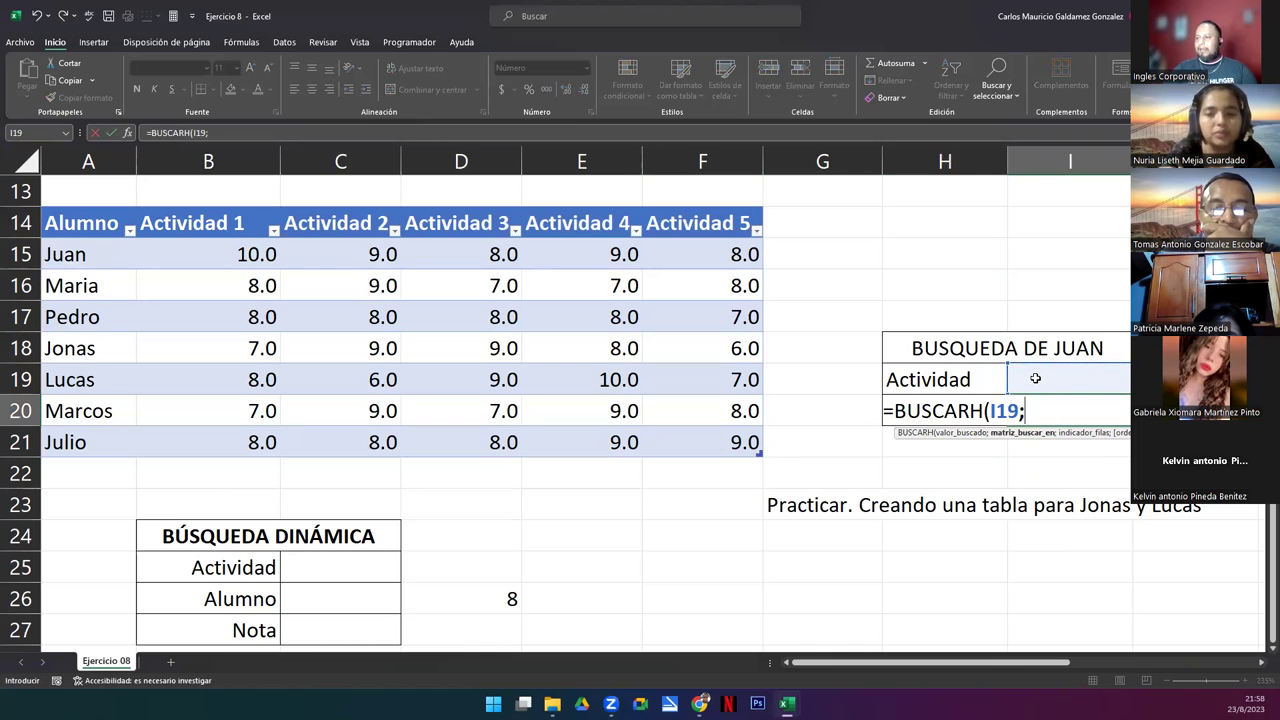
left_click_drag(170, 222, 694, 449)
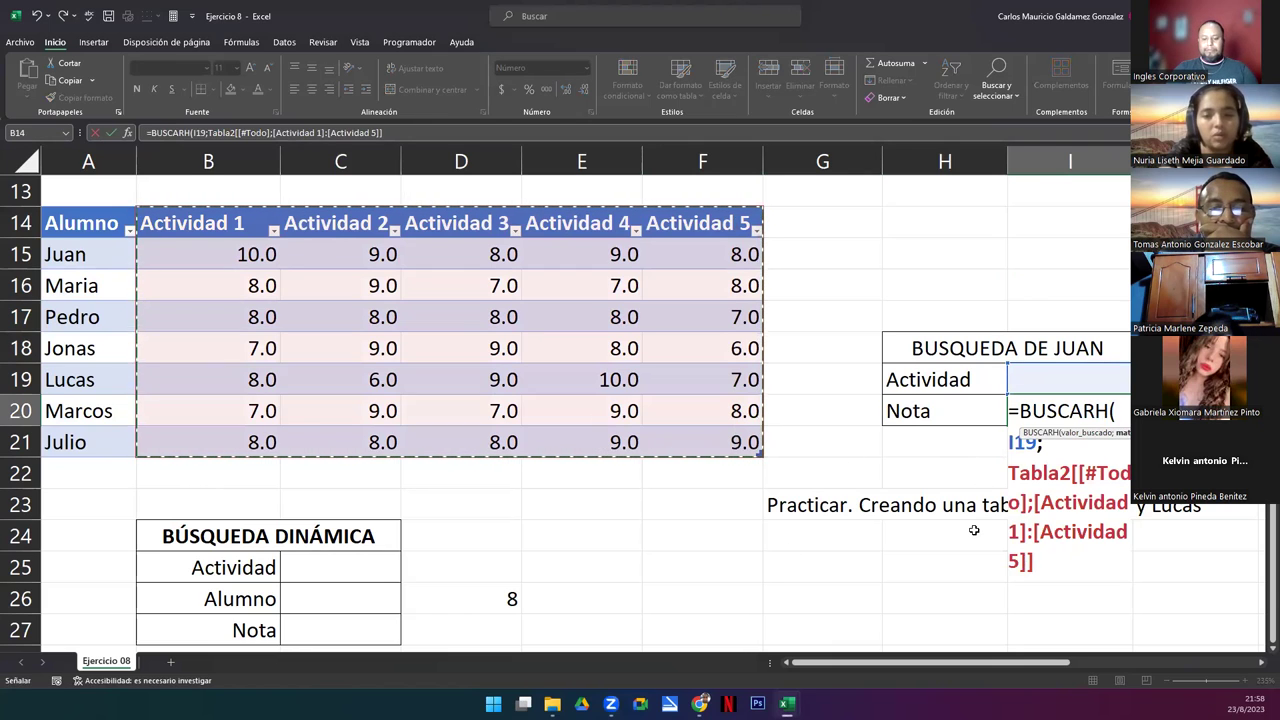
type(";")
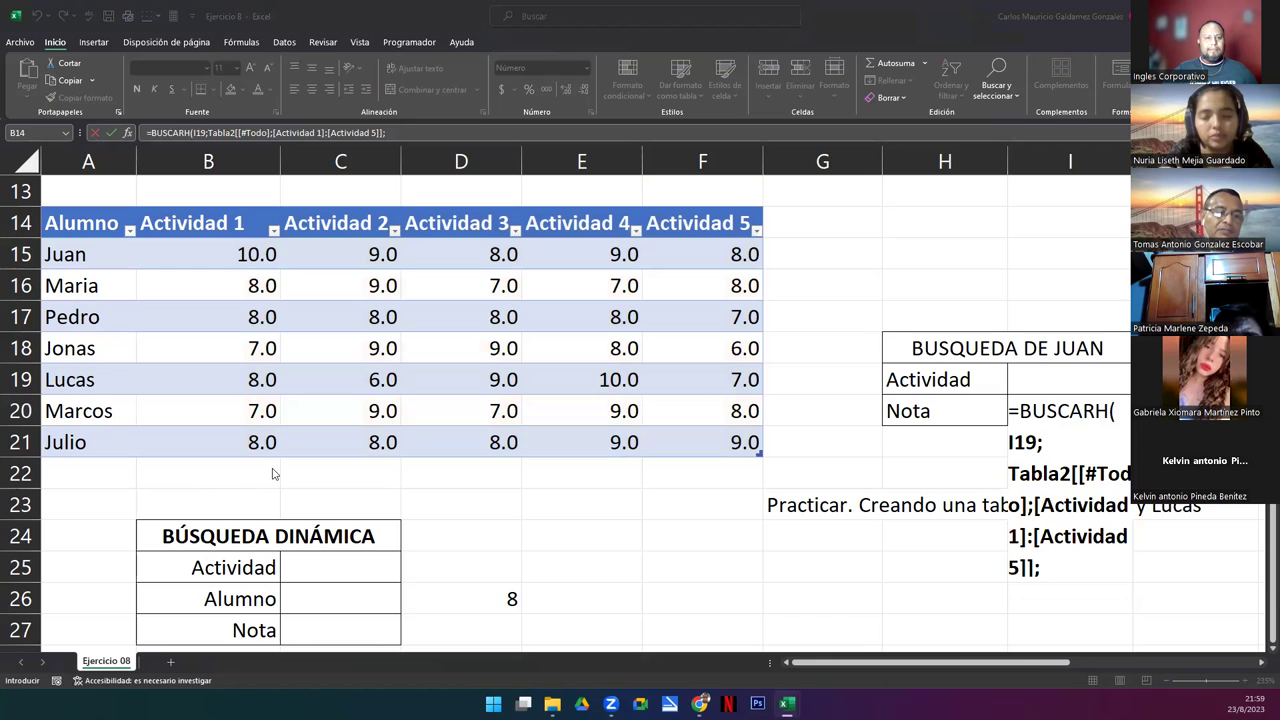
- Complete the BUSCARH formula in I20 with row index 2 and the exact-match argument FALSO
left_click(1049, 573)
type("2")
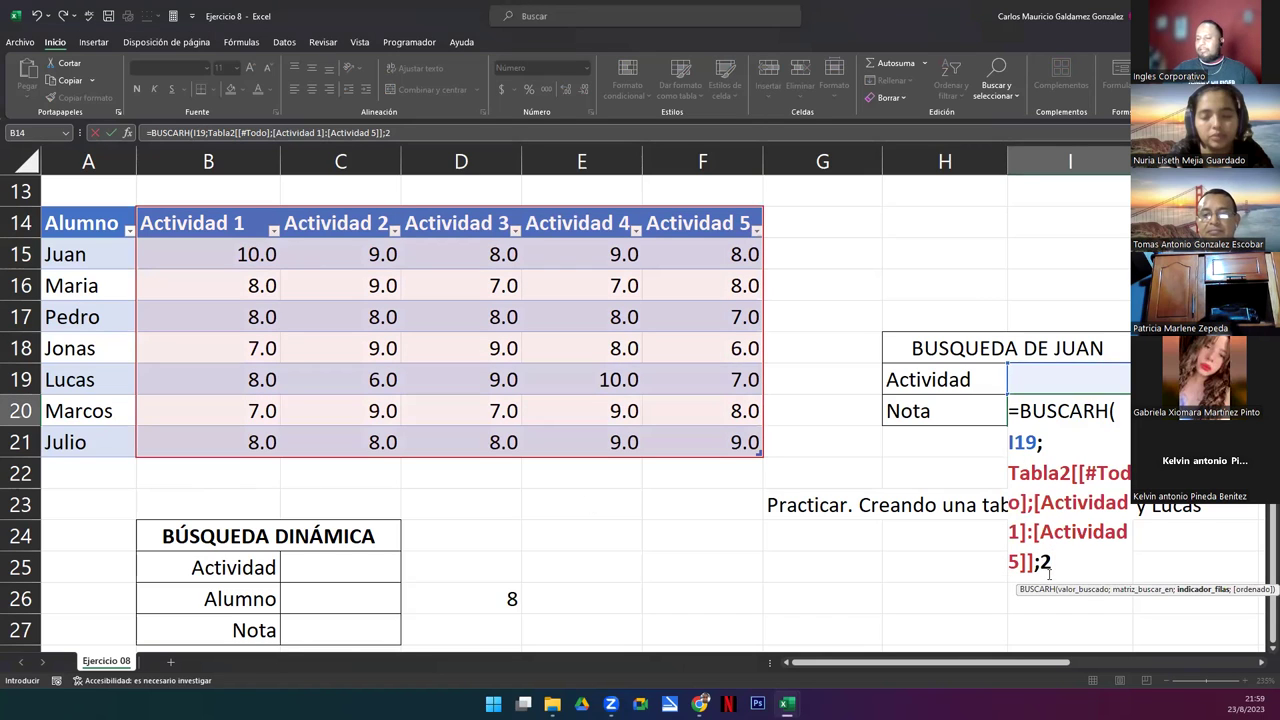
type(";fals")
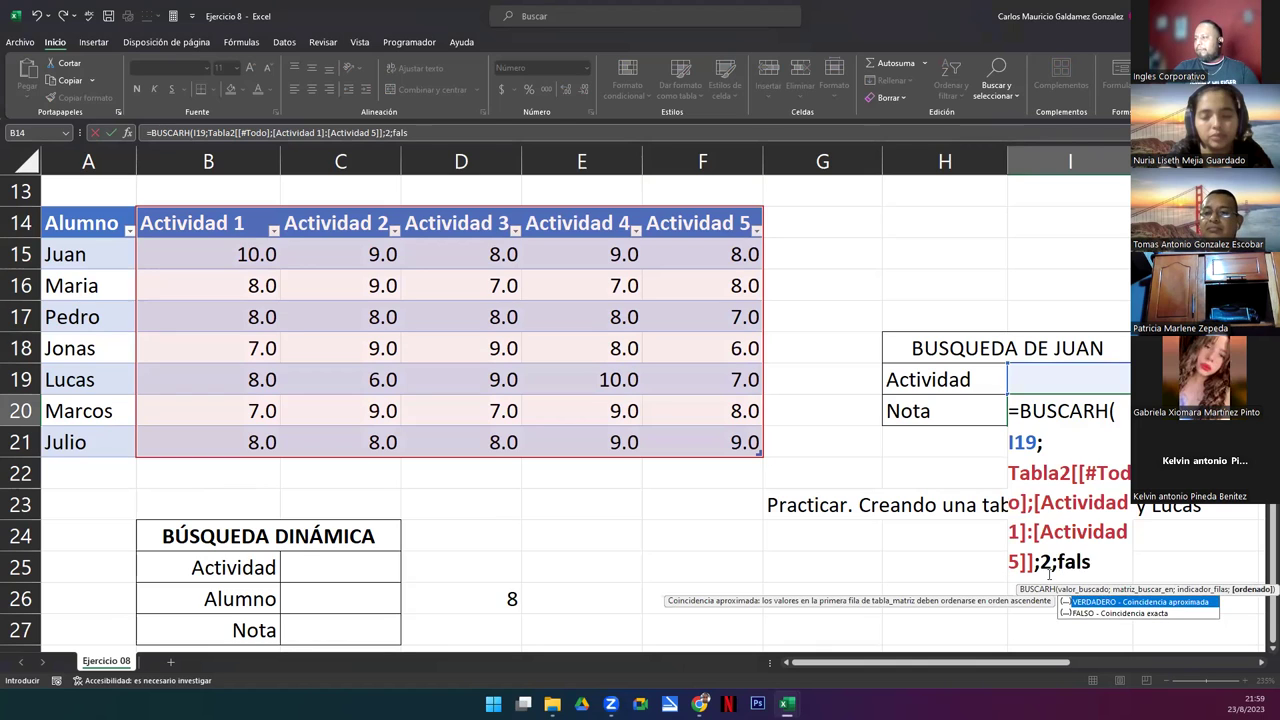
key("Tab")
key("BackSpace")
key("BackSpace")
key("BackSpace")
key("BackSpace")
key("BackSpace")
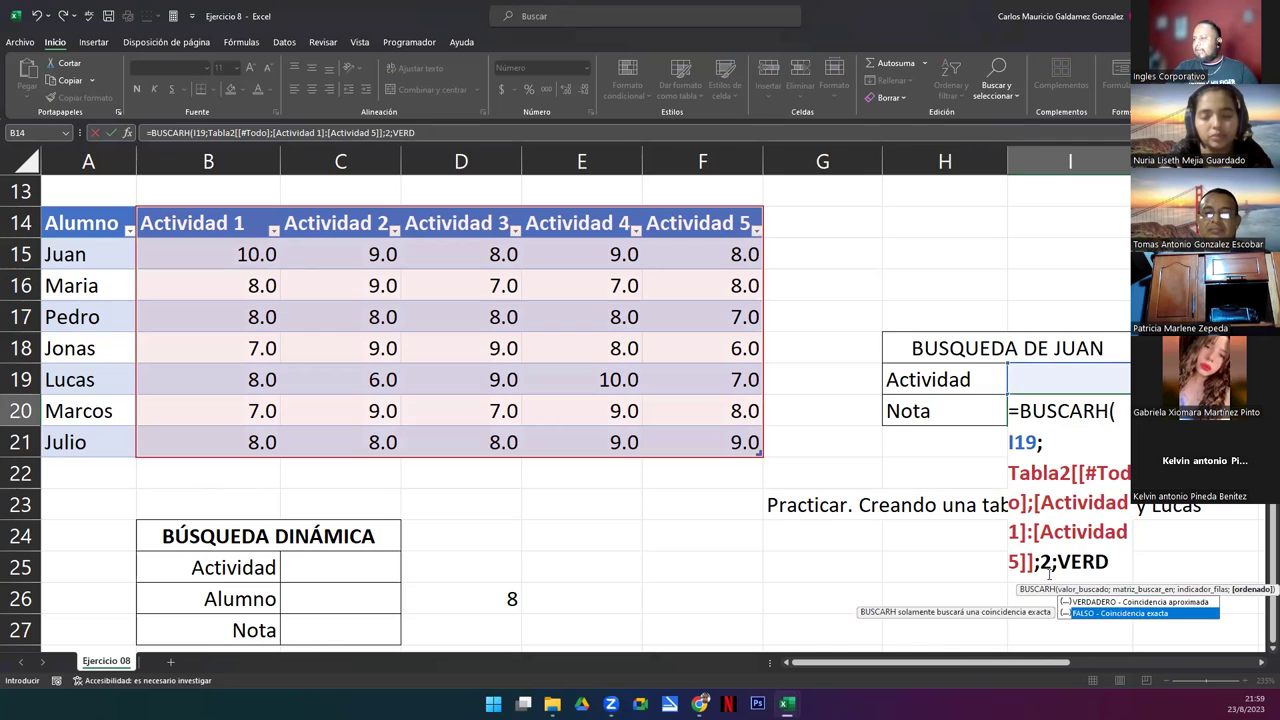
key("Tab")
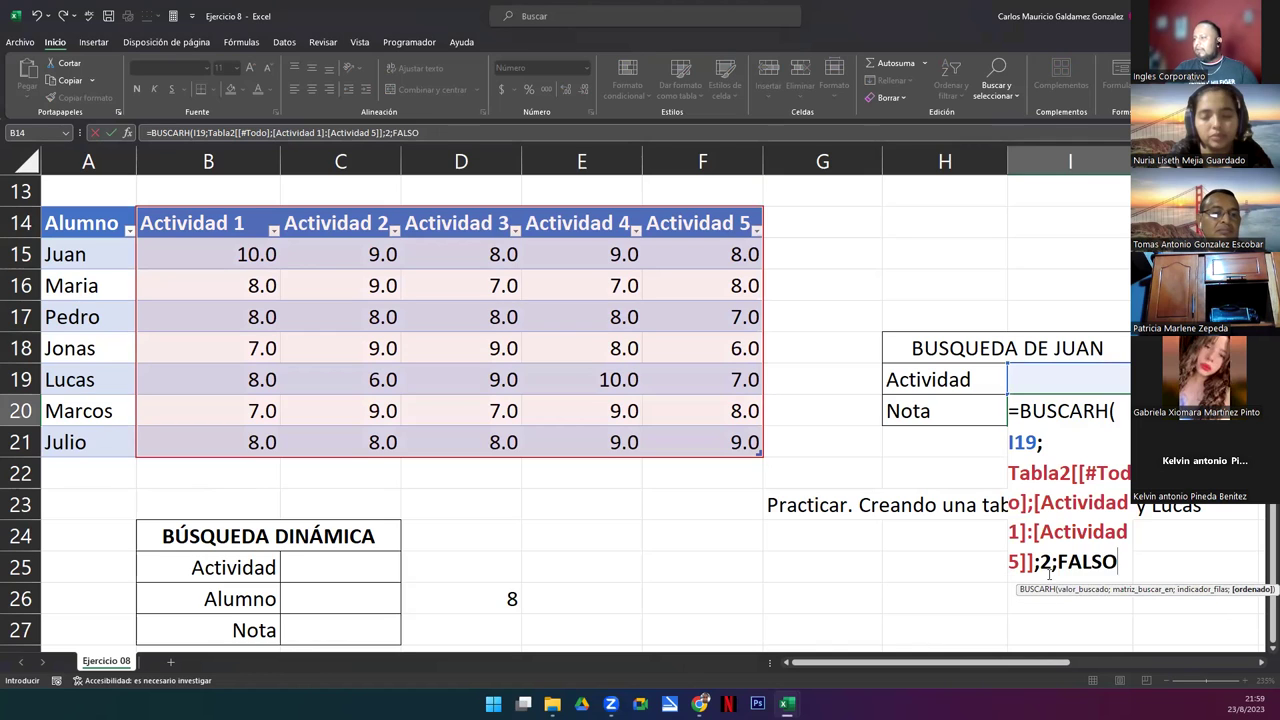
type(")")
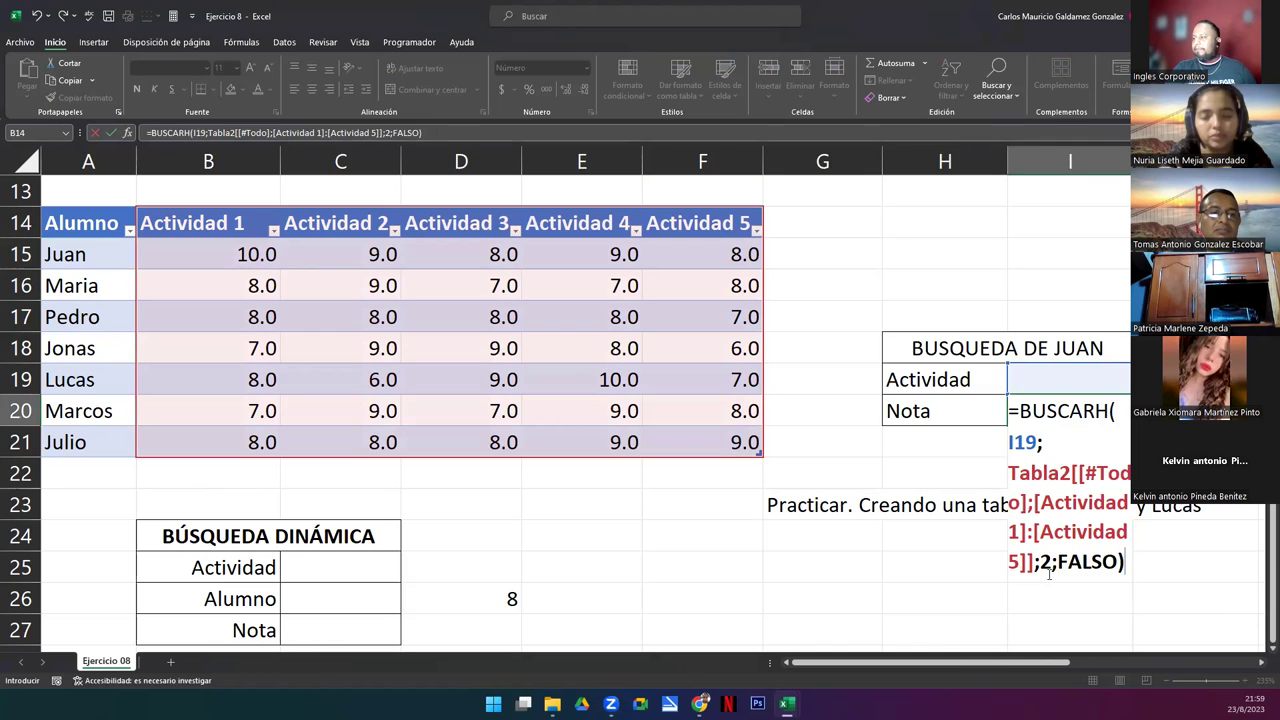
key("Return")
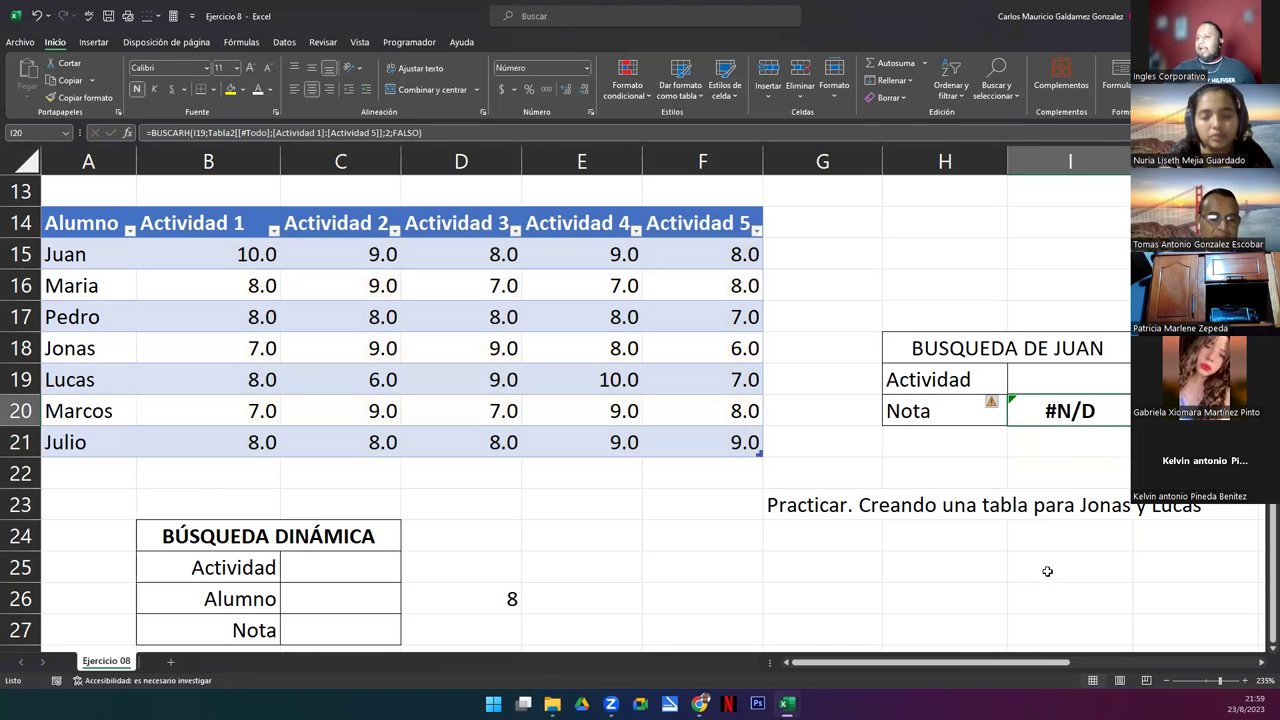
- Test the lookup with Actividad 3 in I19, compare it with D14:D15, and set the activity to Actividad 5
left_click(1069, 380)
left_click(1122, 381)
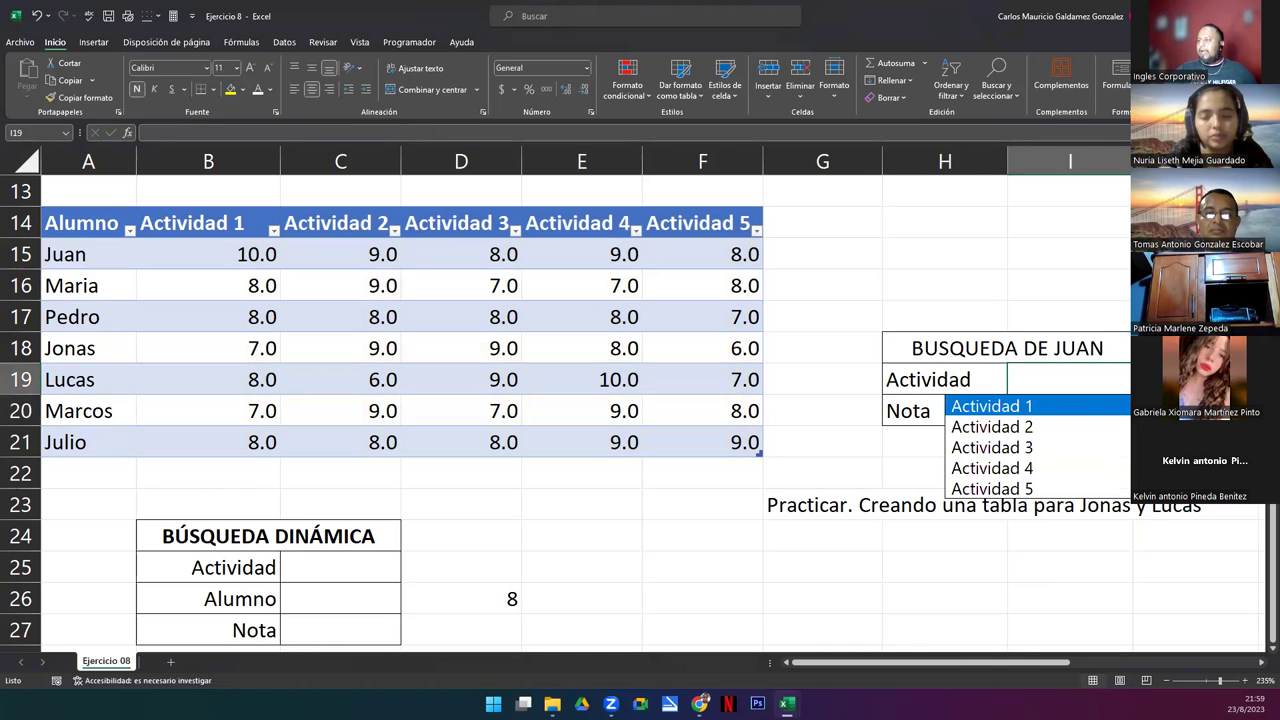
left_click(1040, 447)
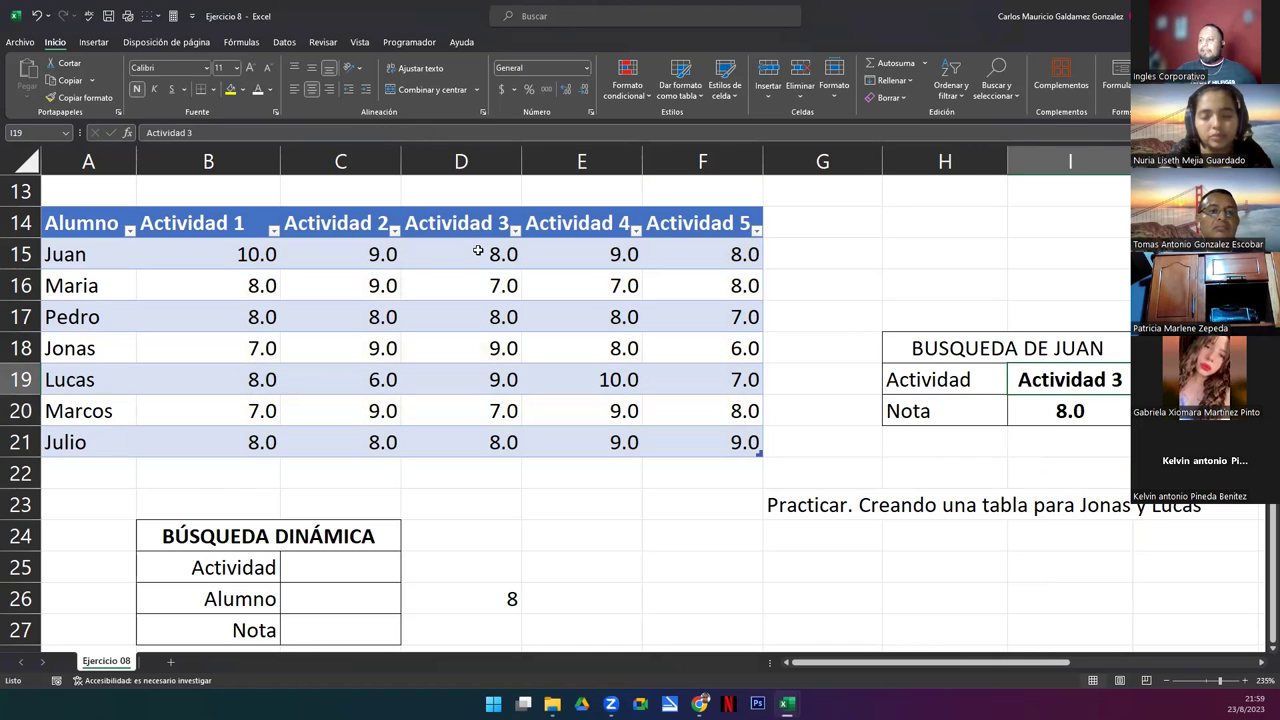
left_click_drag(458, 232, 463, 262)
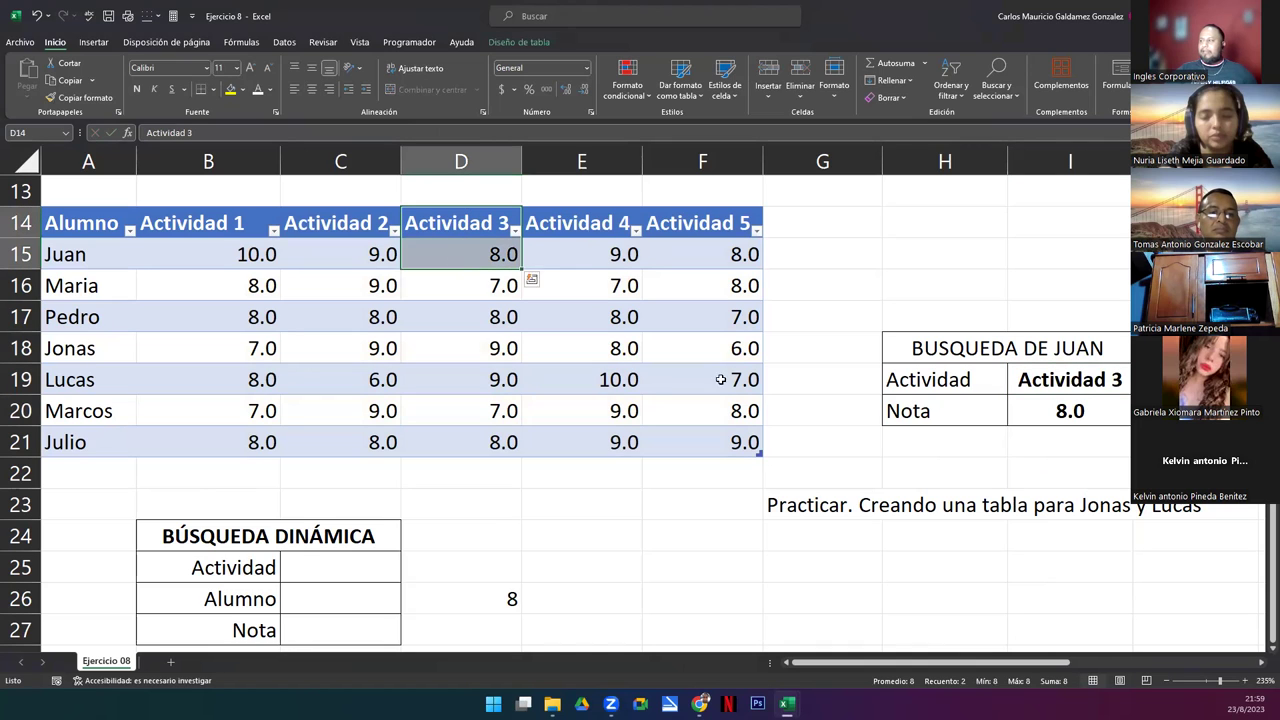
left_click(1108, 414)
left_click(1120, 381)
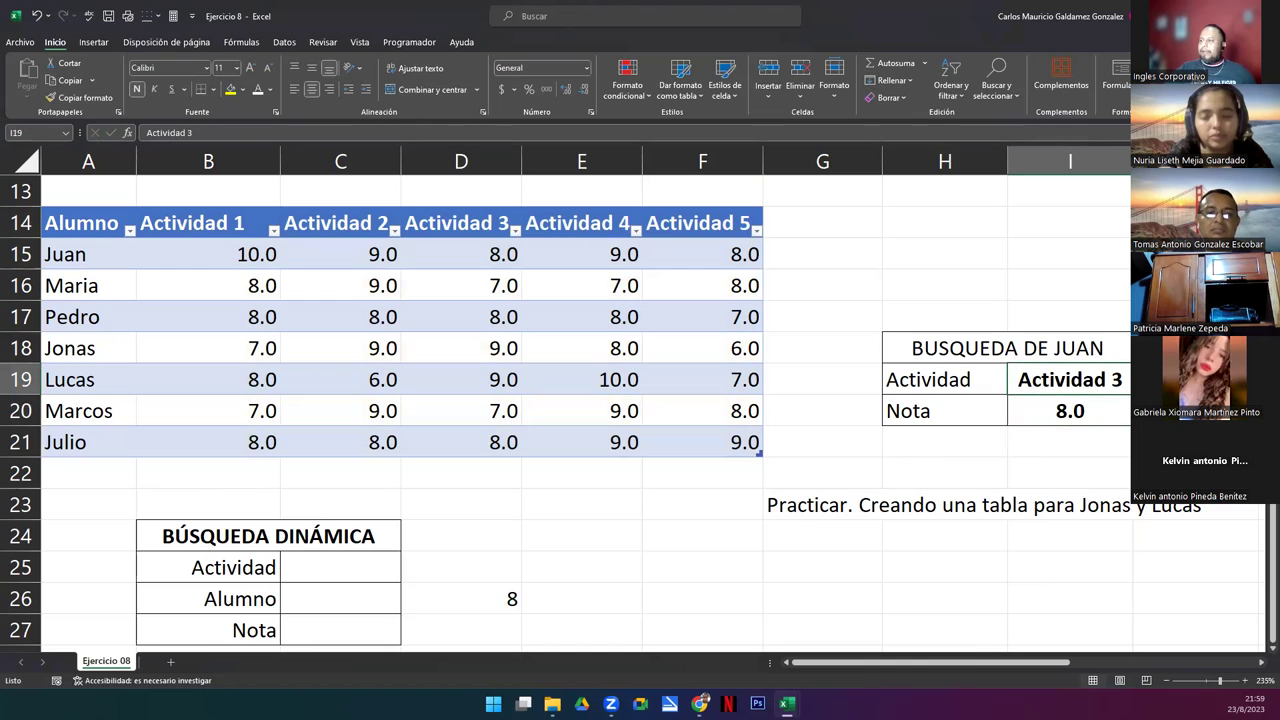
key("alt+Down")
left_click(1026, 488)
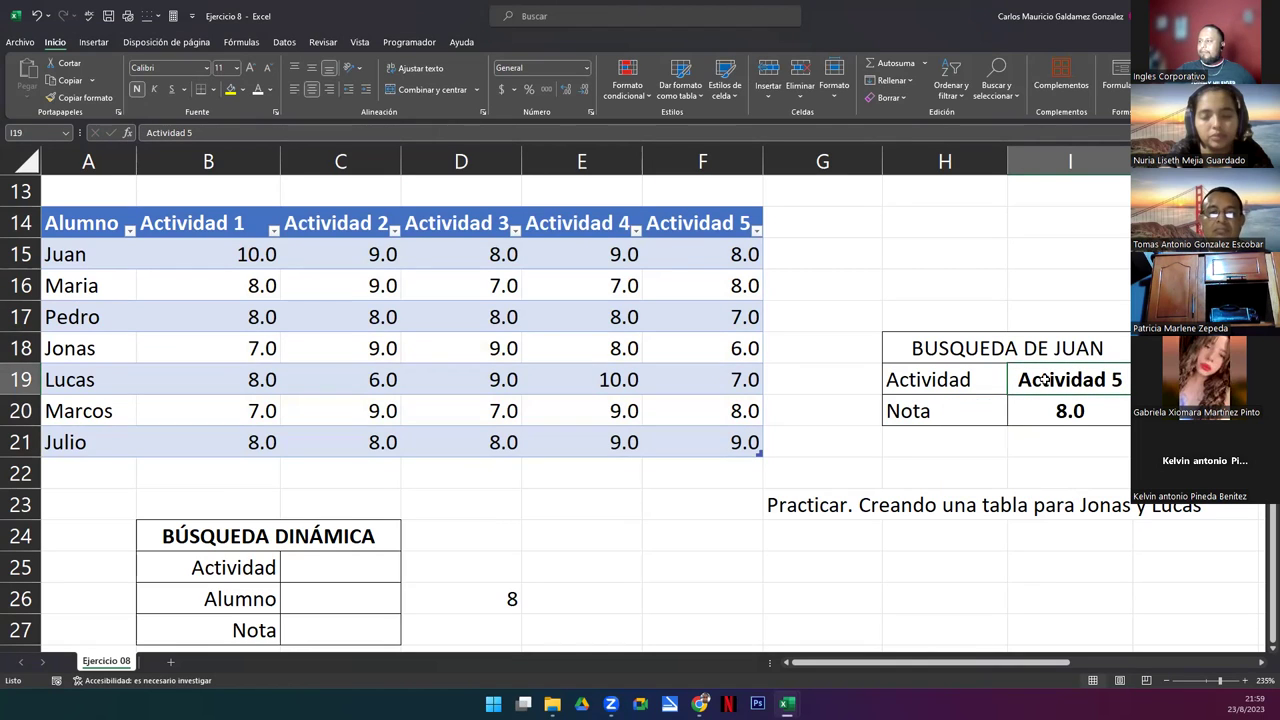
- Set the activity in I19 to Actividad 1 and review the arguments of the BUSCARH formula in I20
left_click(1116, 381)
left_click(1000, 407)
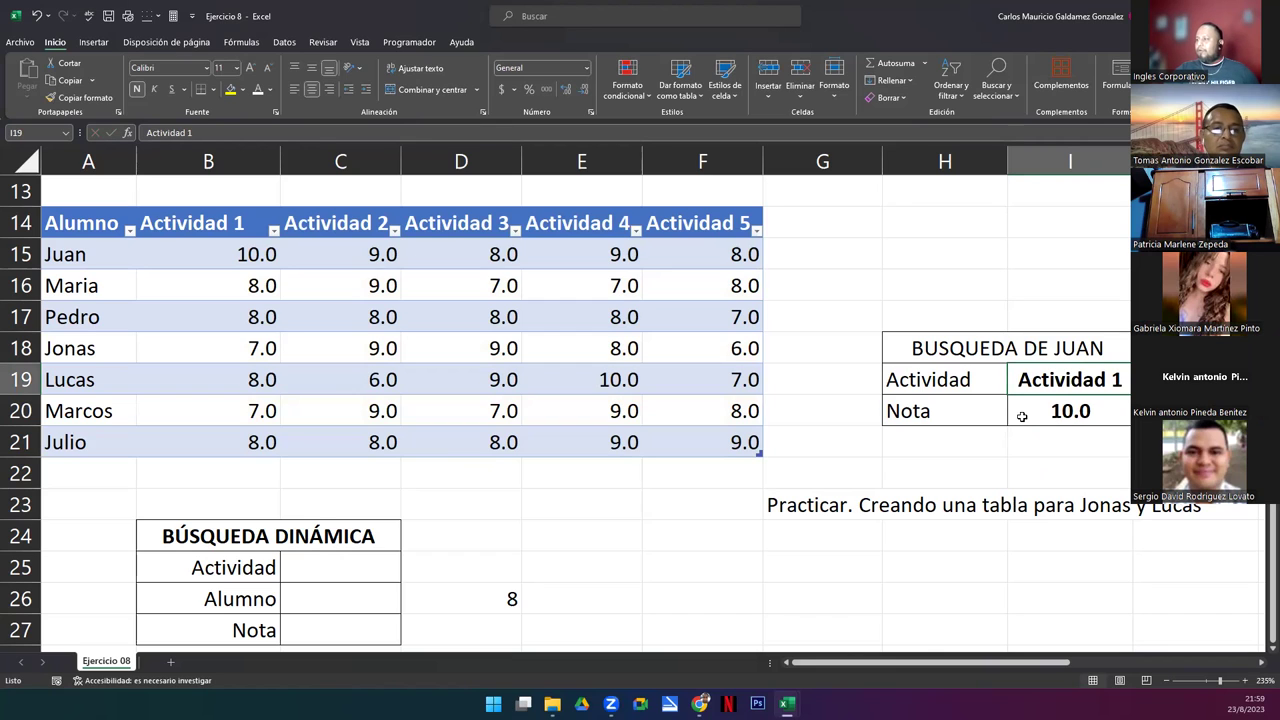
double_click(1025, 413)
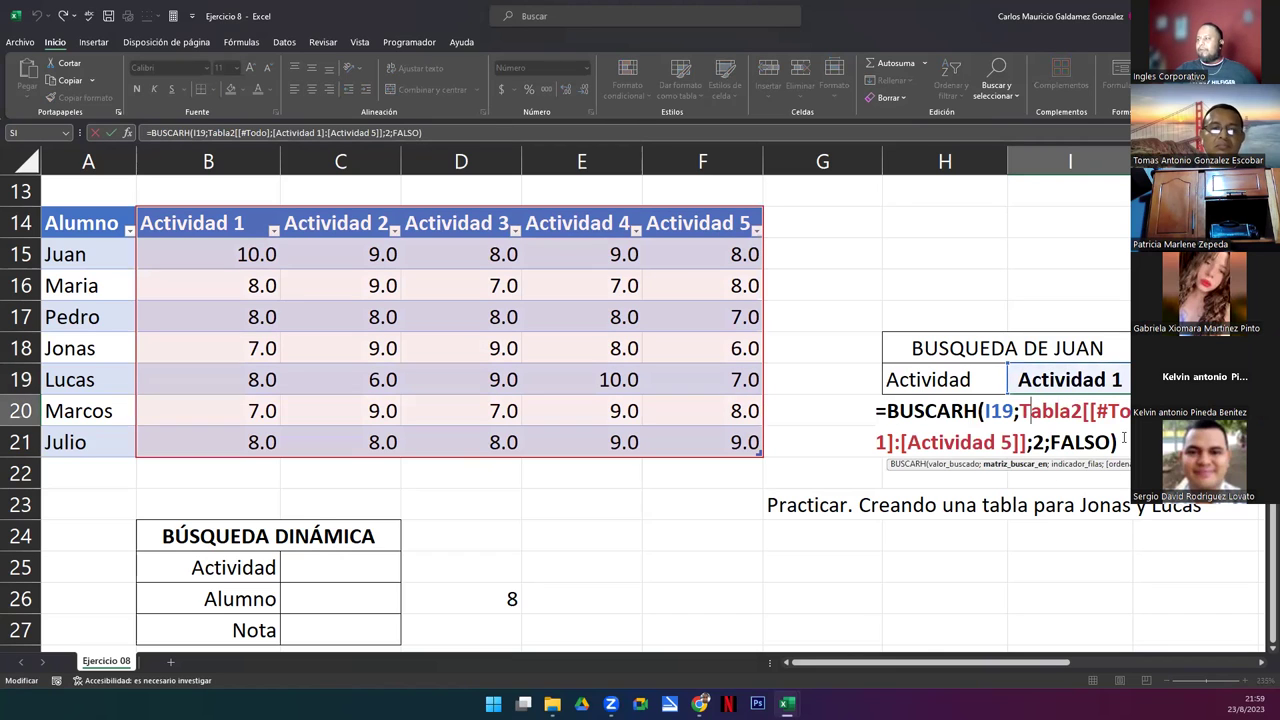
left_click(1124, 437)
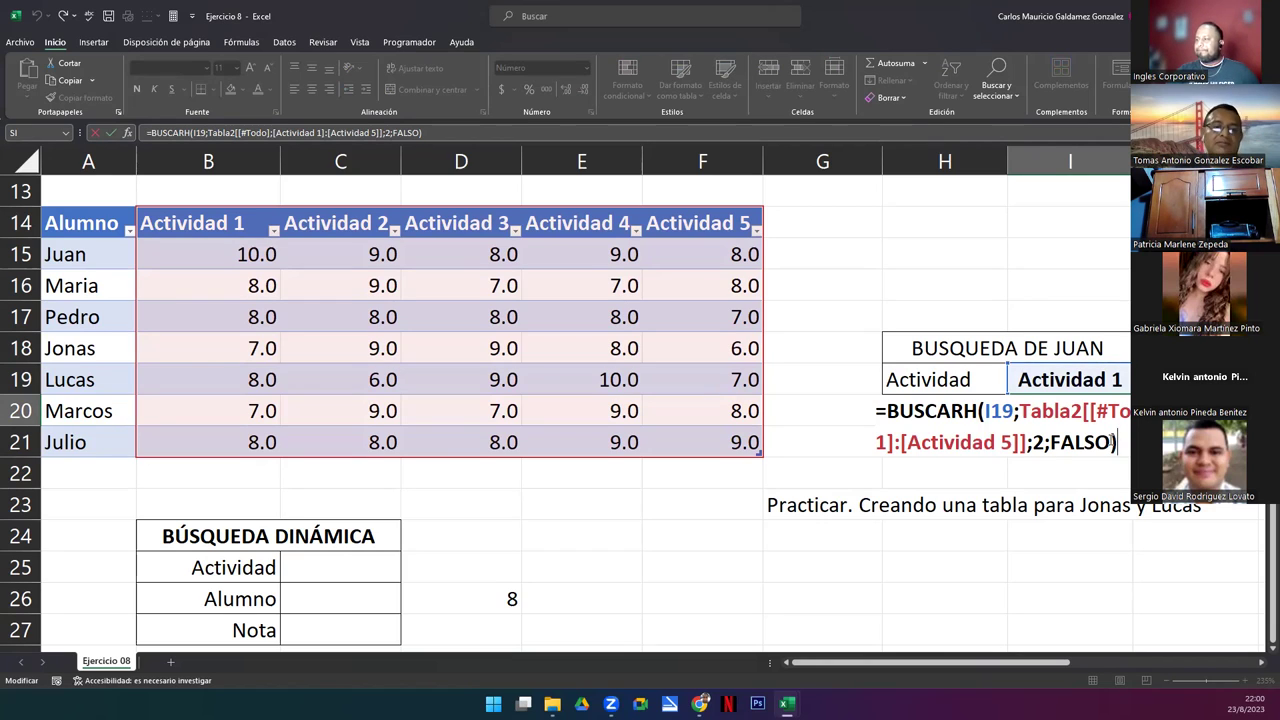
key("Return")
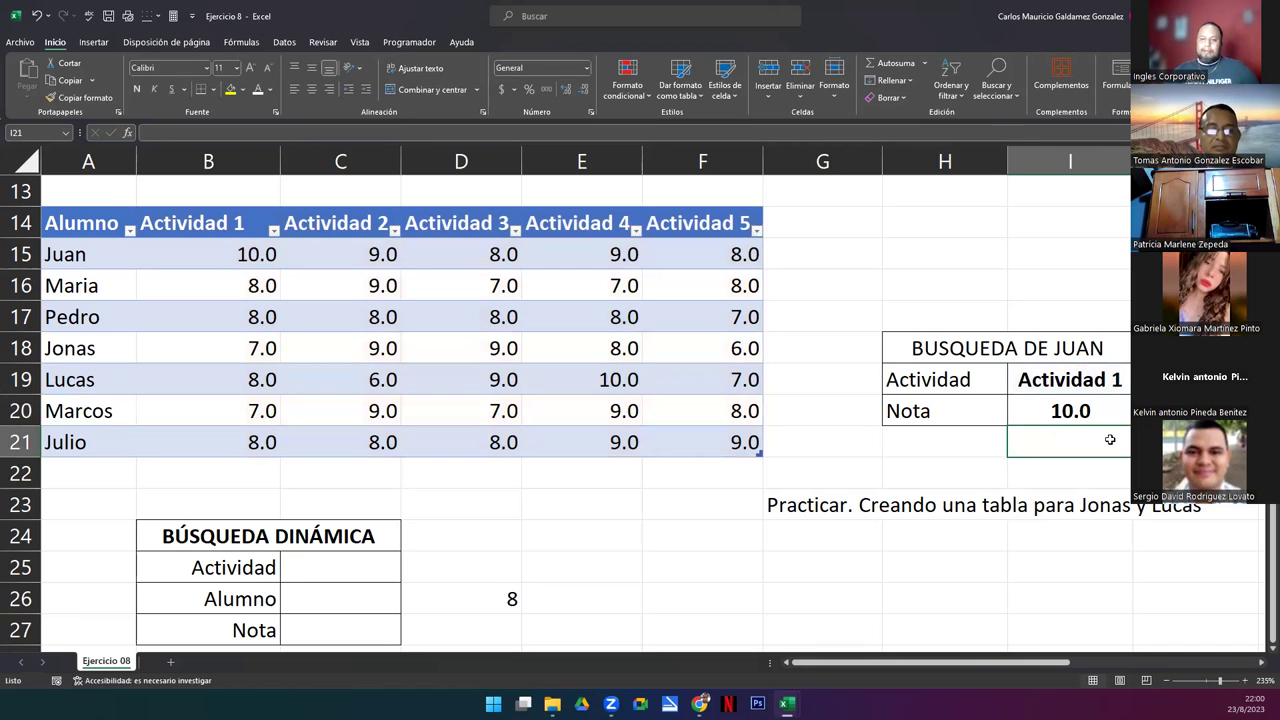
- Review the BUSQUEDA DE JUAN block in H18:I20 and the practice note in row 23 about creating further student tables
scroll(806, 361, "down", 1)
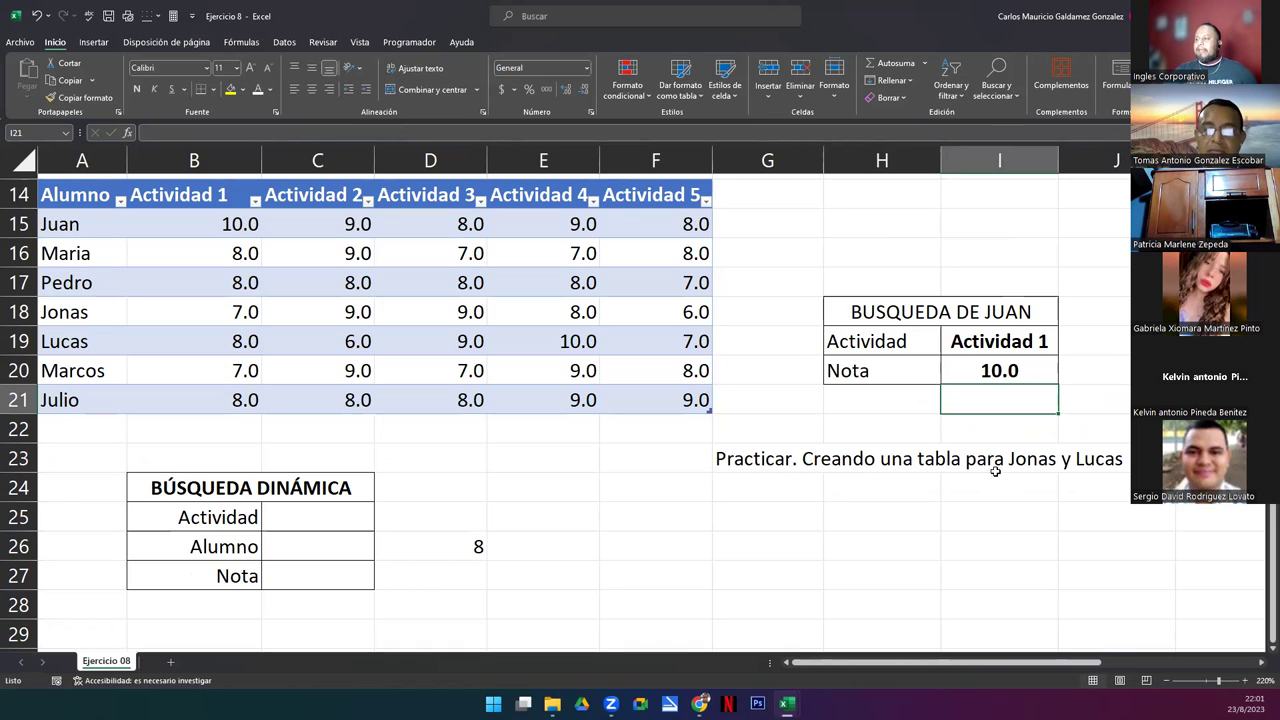
left_click_drag(890, 318, 903, 365)
key("Down")
key("Down")
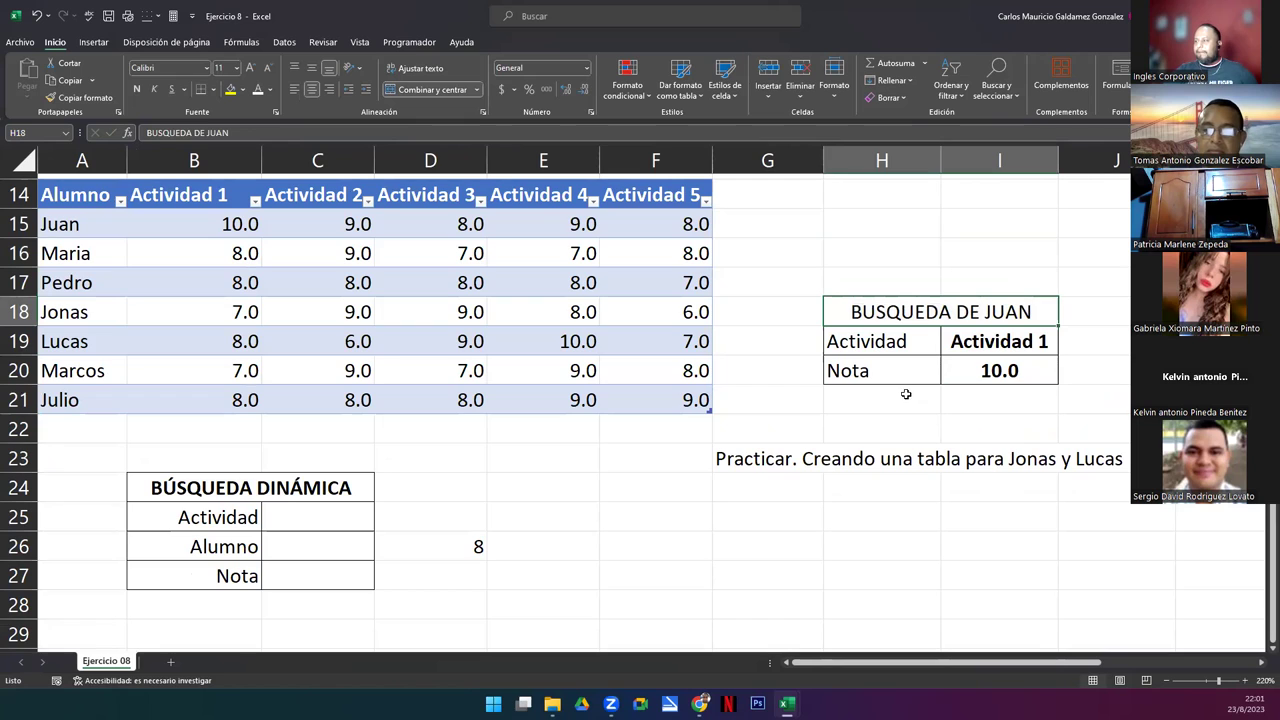
key("Down")
key("Down")
key("Down")
key("Left")
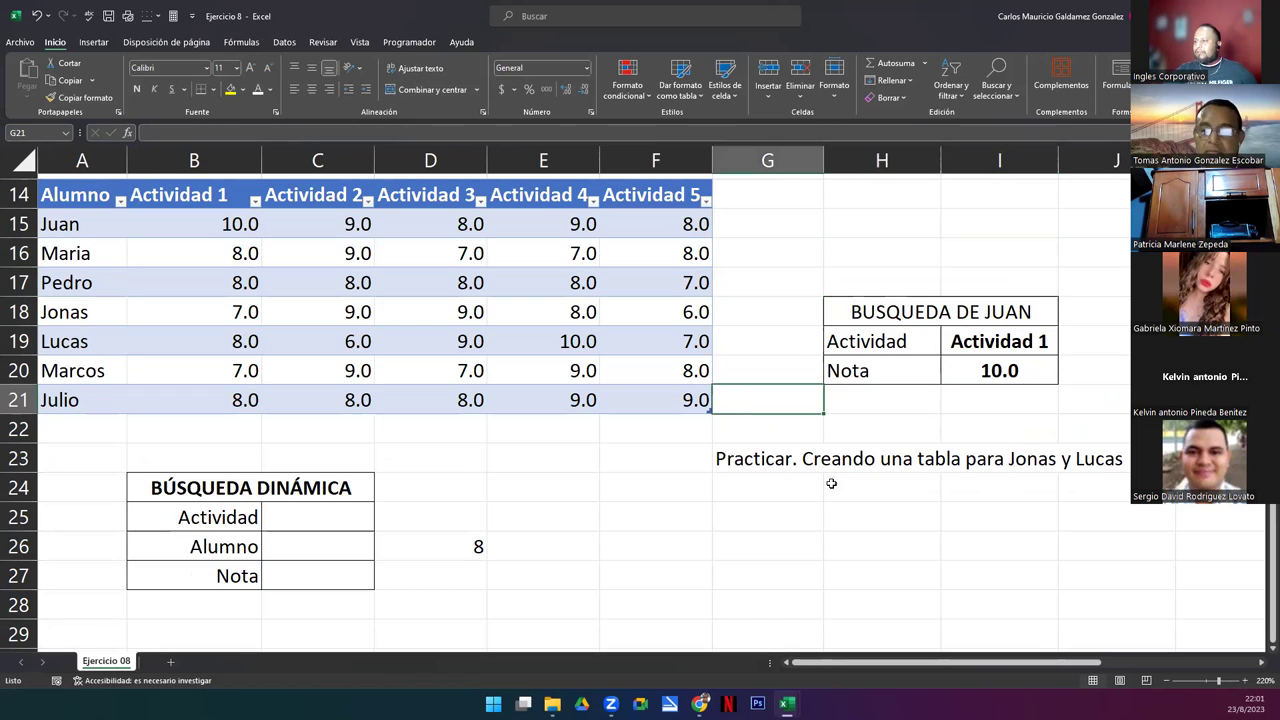
key("Right")
key("Right")
key("Right")
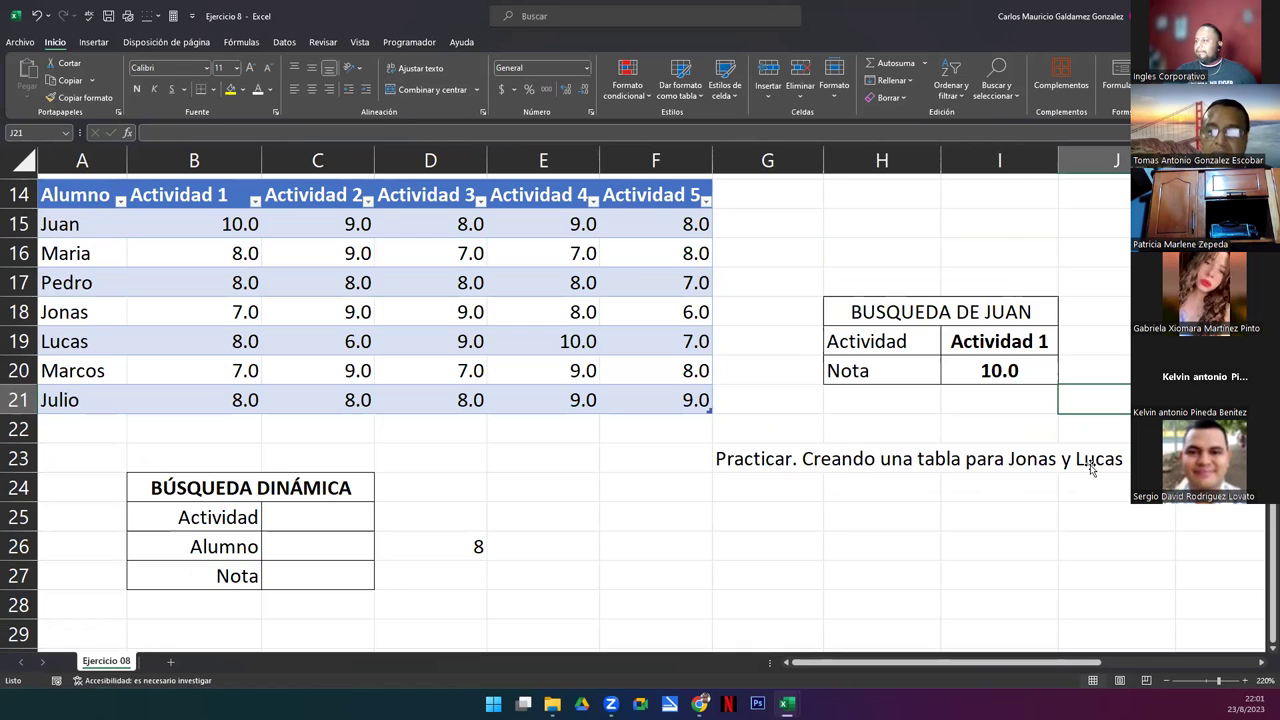
scroll(1090, 466, "down", 4)
scroll(1103, 466, "up", 5)
key("Down")
key("Down")
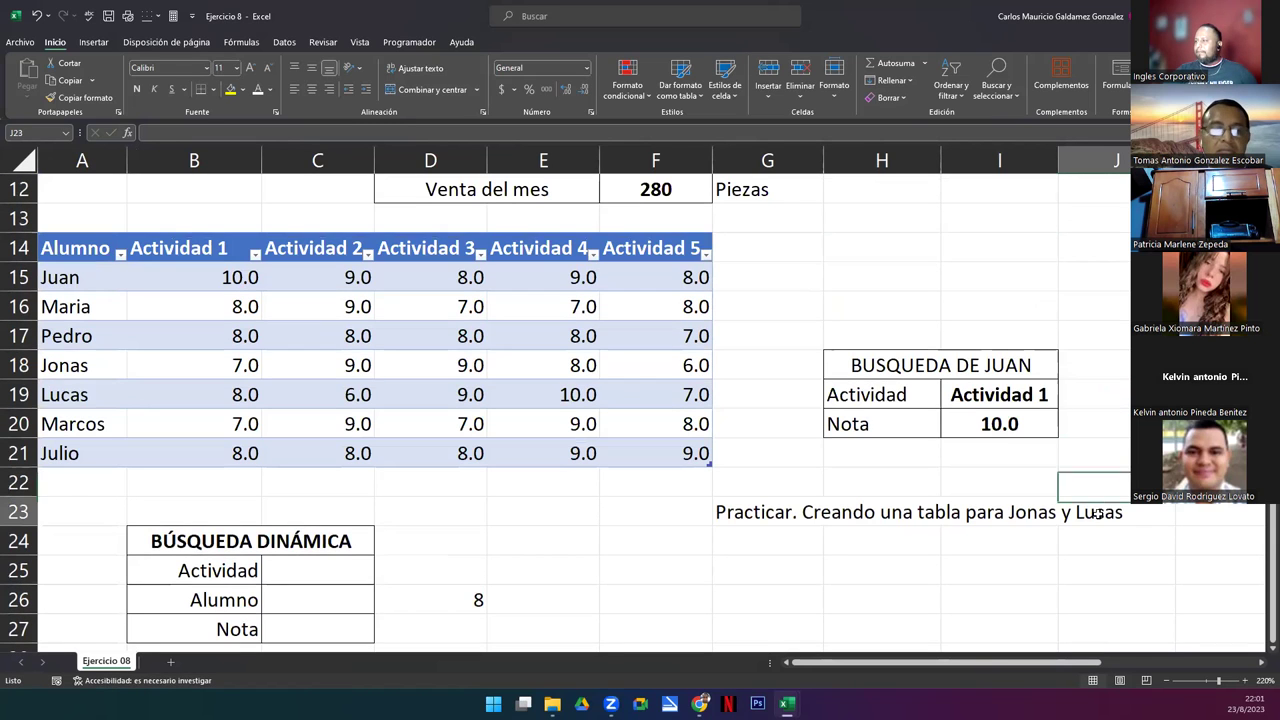
left_click_drag(916, 369, 925, 433)
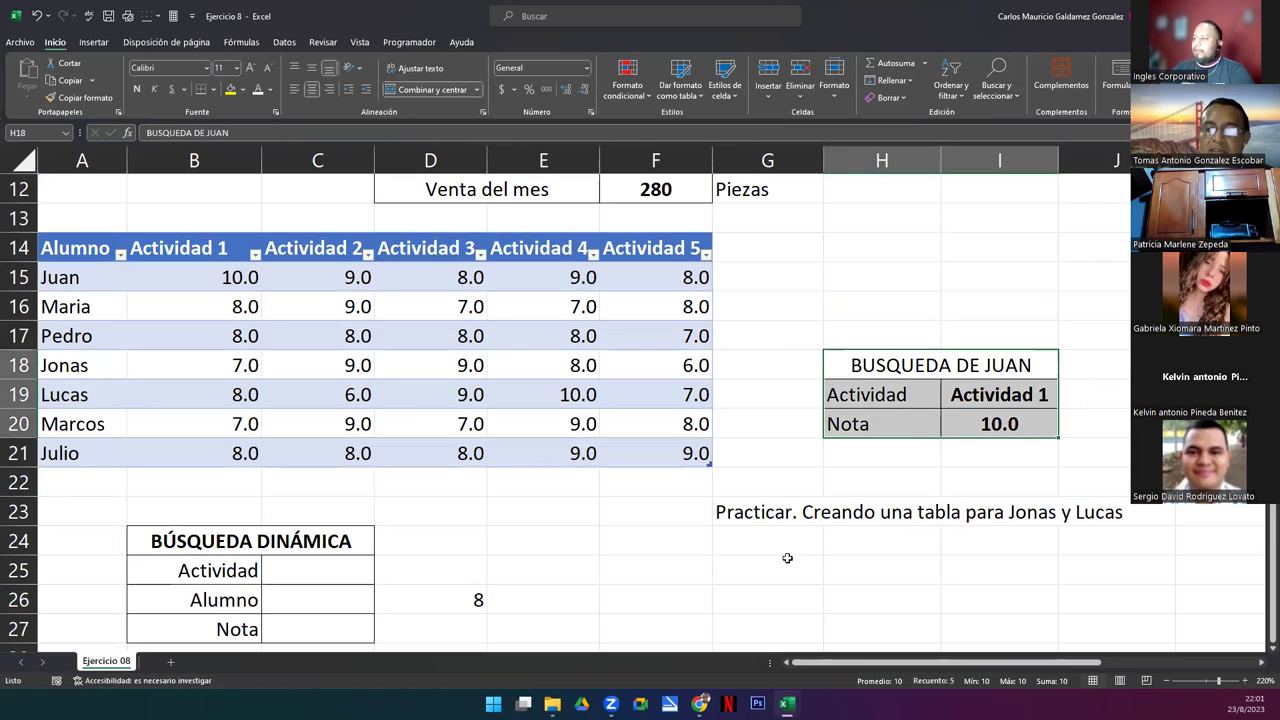
- Examine the BÚSQUEDA DINÁMICA block in B24:C27 and its empty Actividad, Alumno and Nota cells
left_click(342, 548)
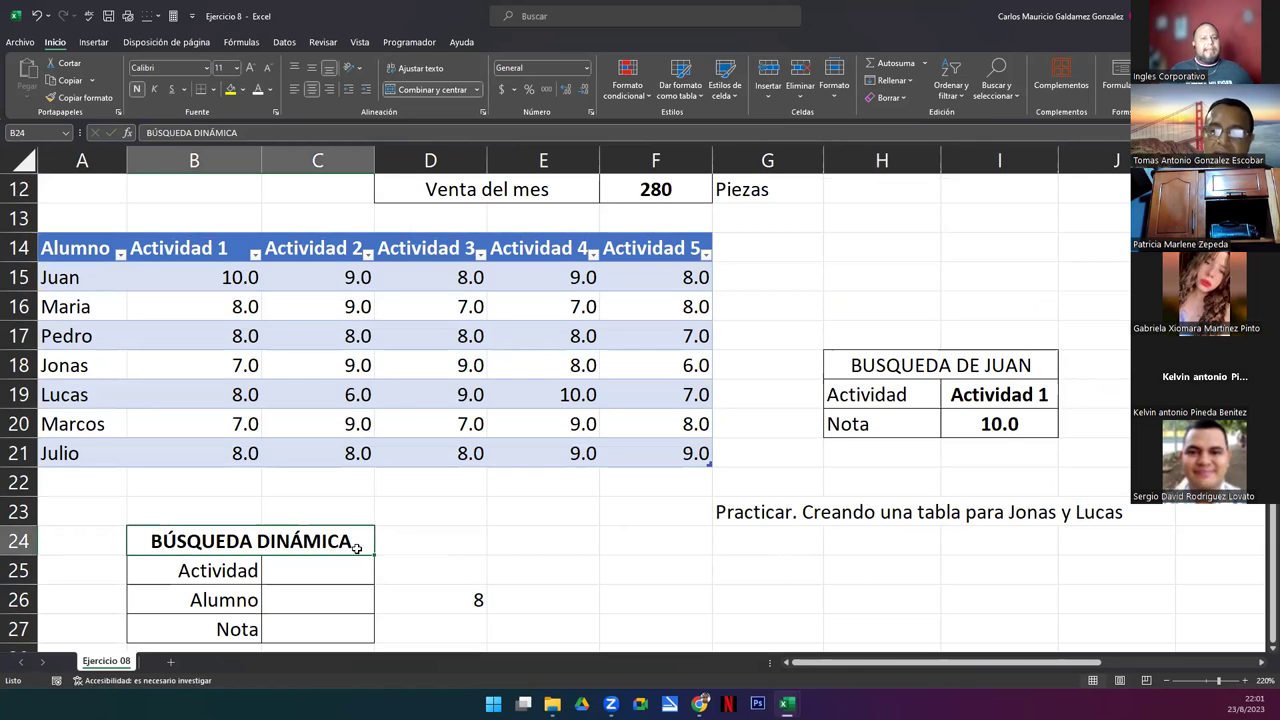
key("Down")
key("Down")
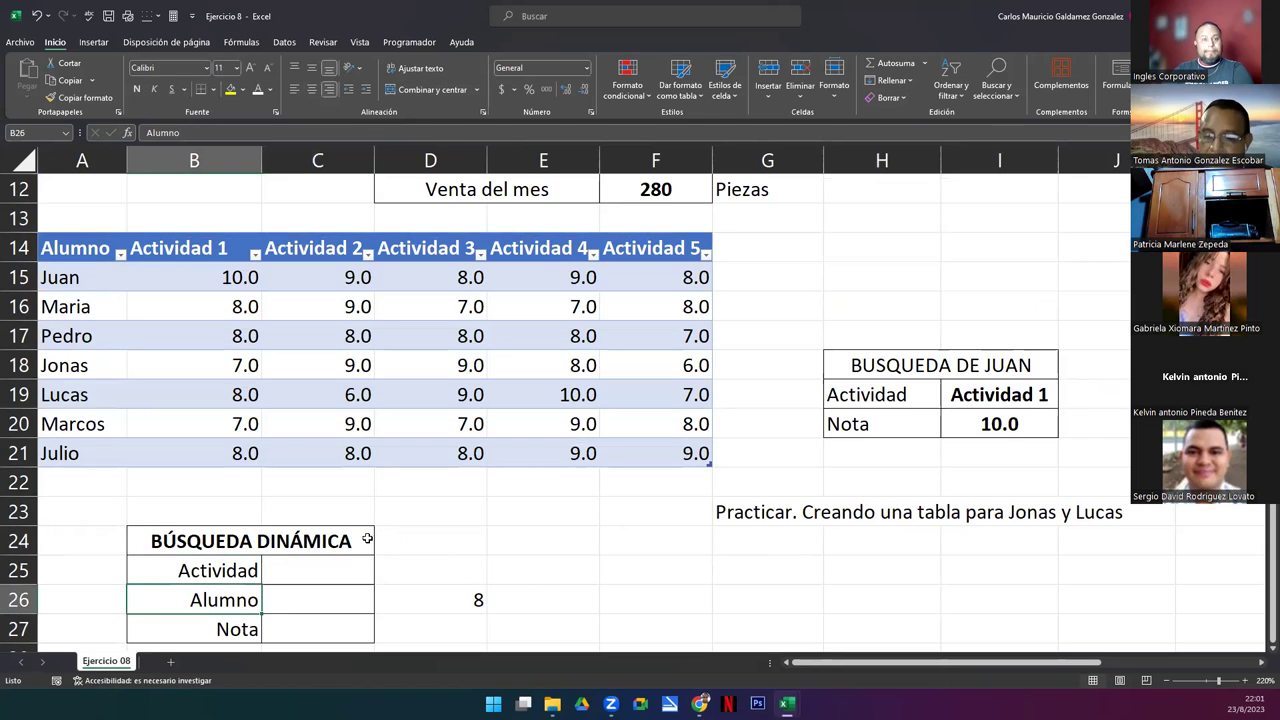
key("Down")
key("Down")
key("Down")
key("Down")
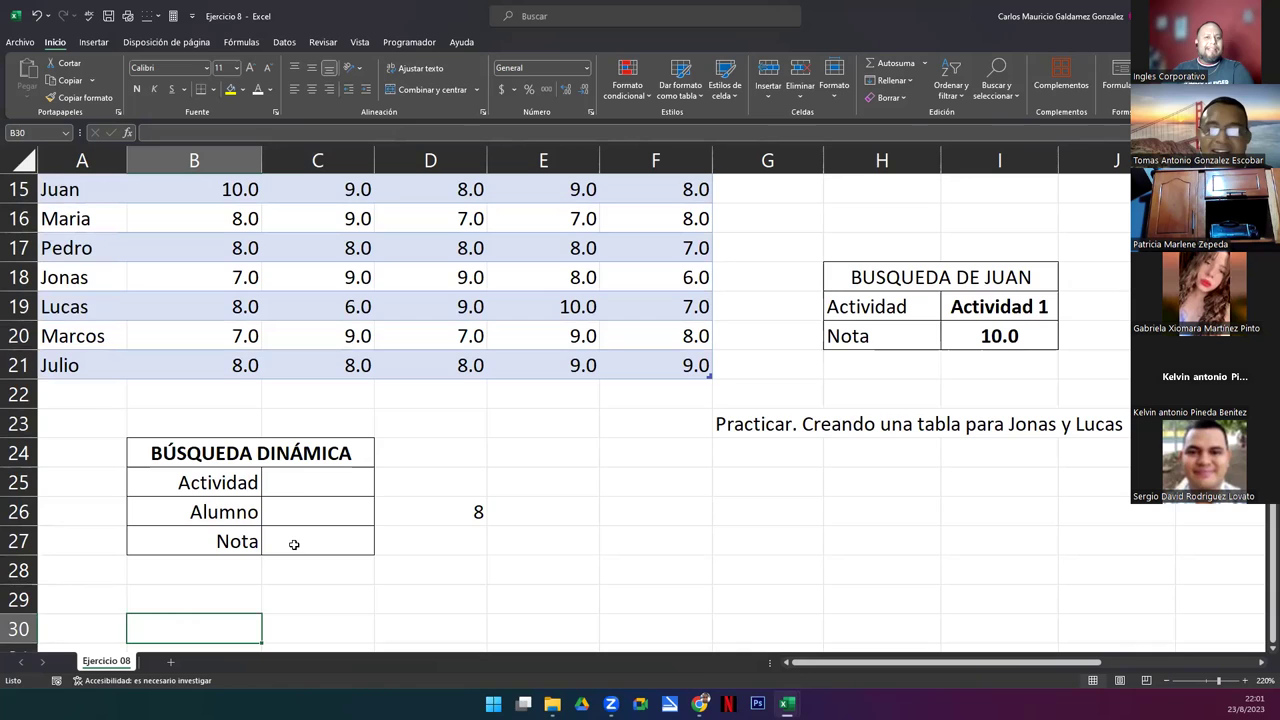
left_click_drag(323, 480, 342, 543)
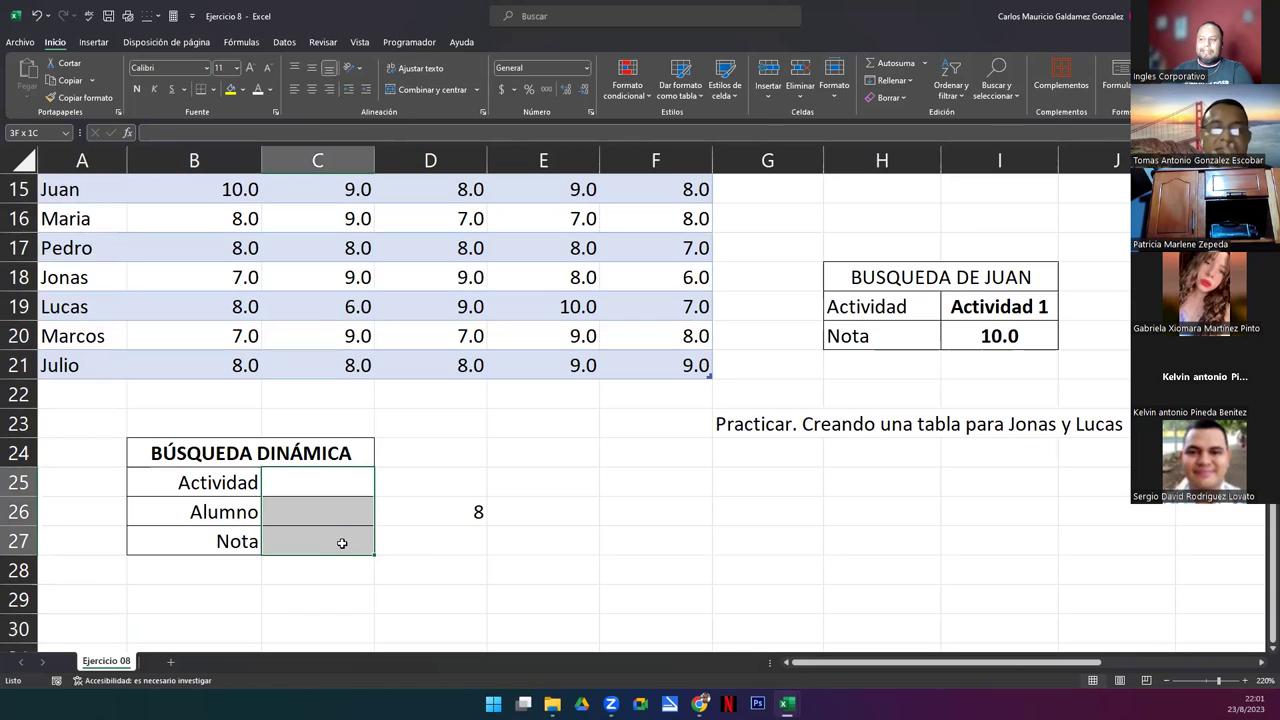
- Copy the activity cell I19 with its validation list into C25 of the BÚSQUEDA DINÁMICA block
left_click(343, 483)
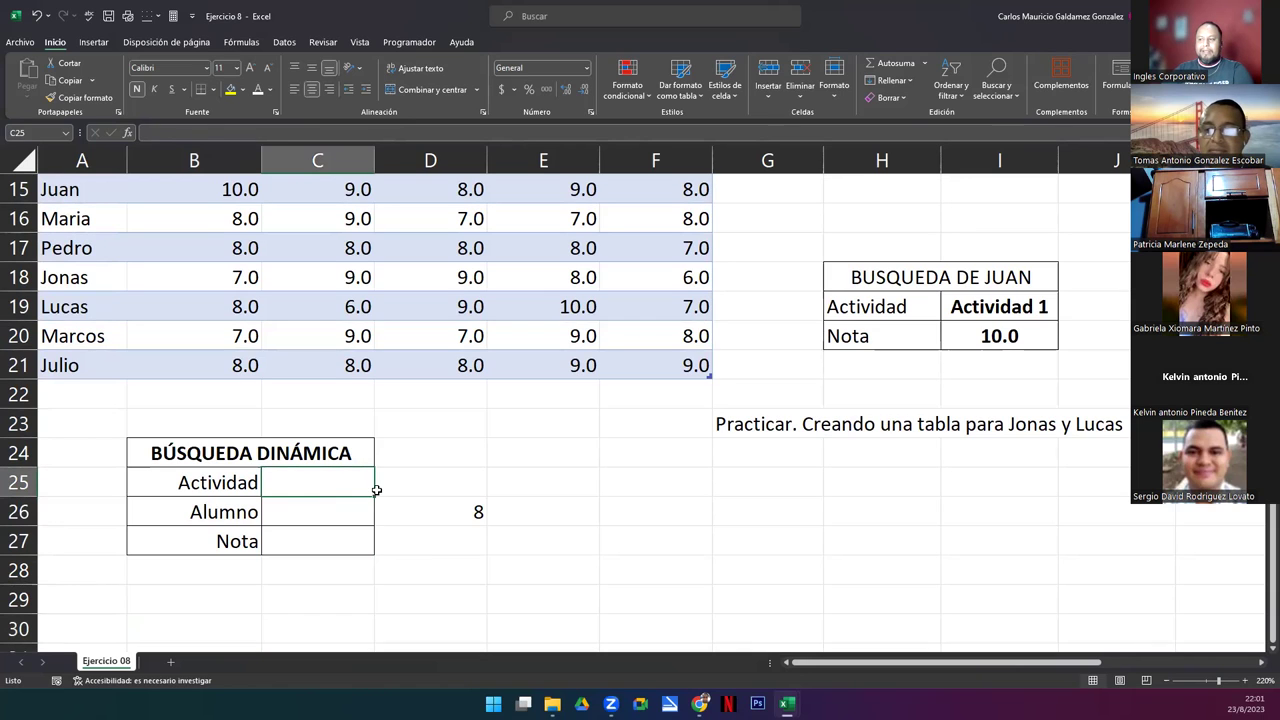
left_click(1009, 308)
key("ctrl+c")
left_click(321, 484)
key("ctrl+v")
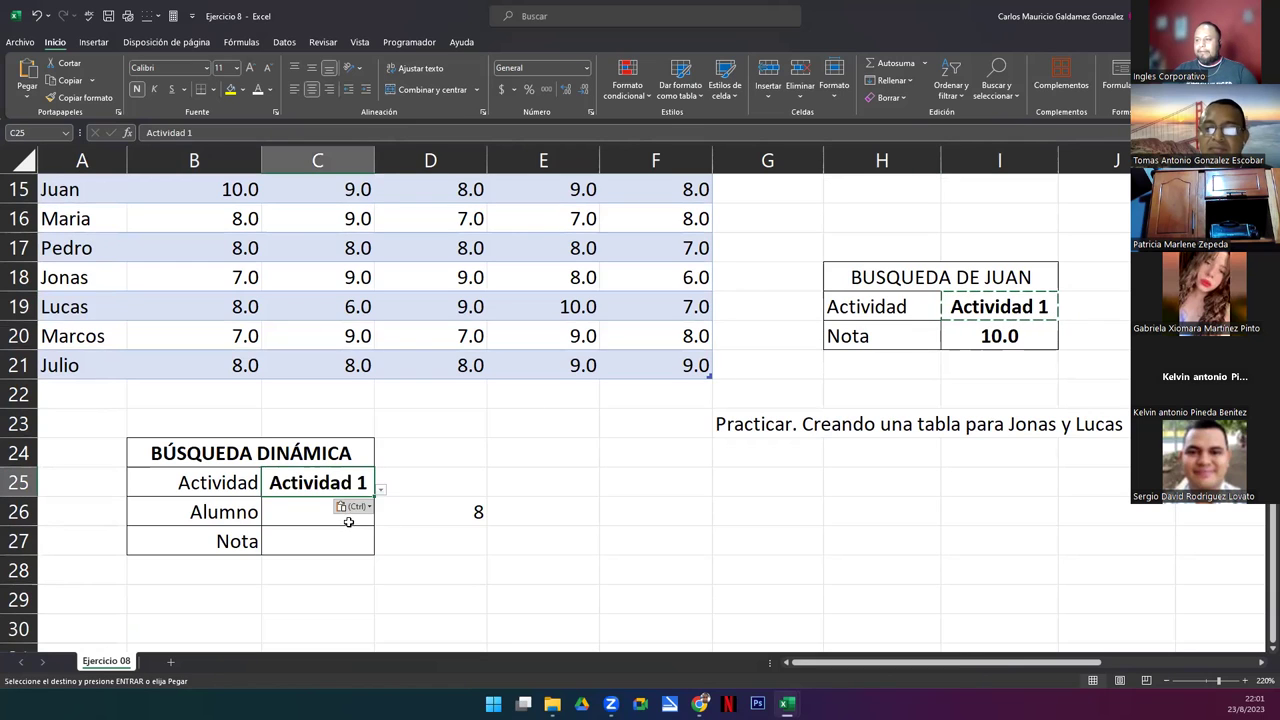
- Inspect the nested SI formula in D26 that converts the student in C26 into a row number
left_click(325, 513)
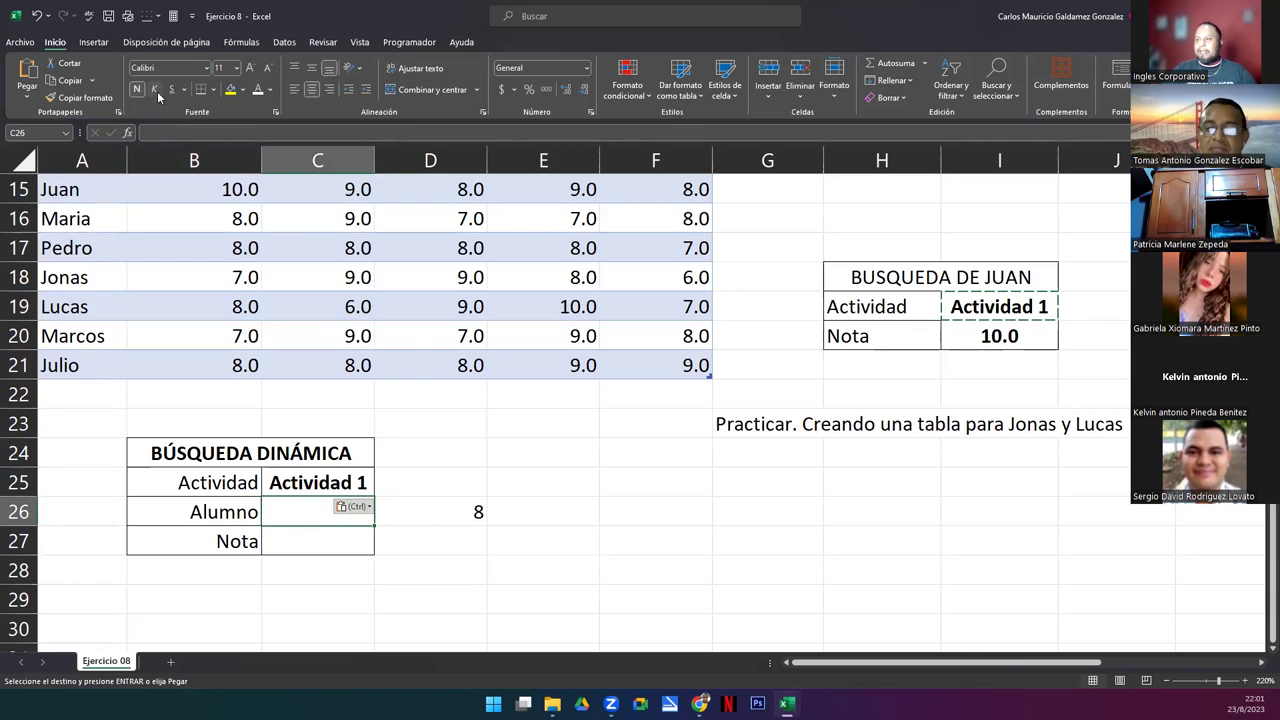
left_click(436, 518)
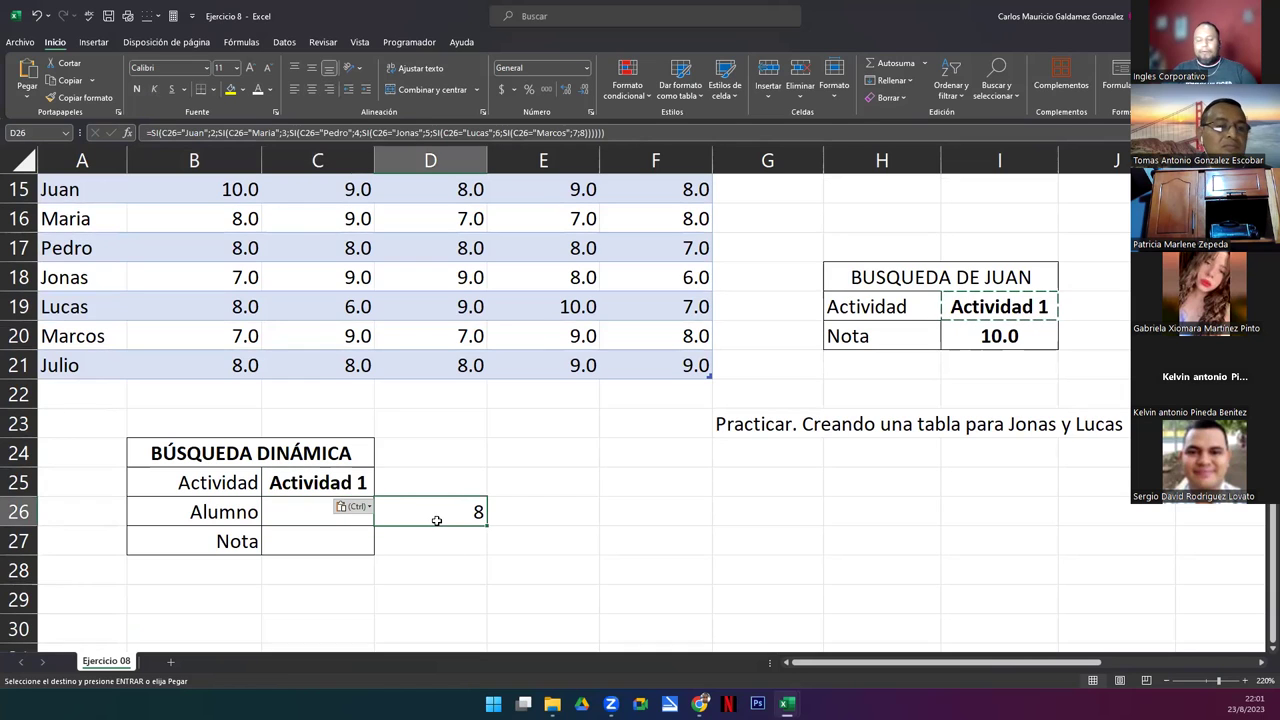
double_click(436, 520)
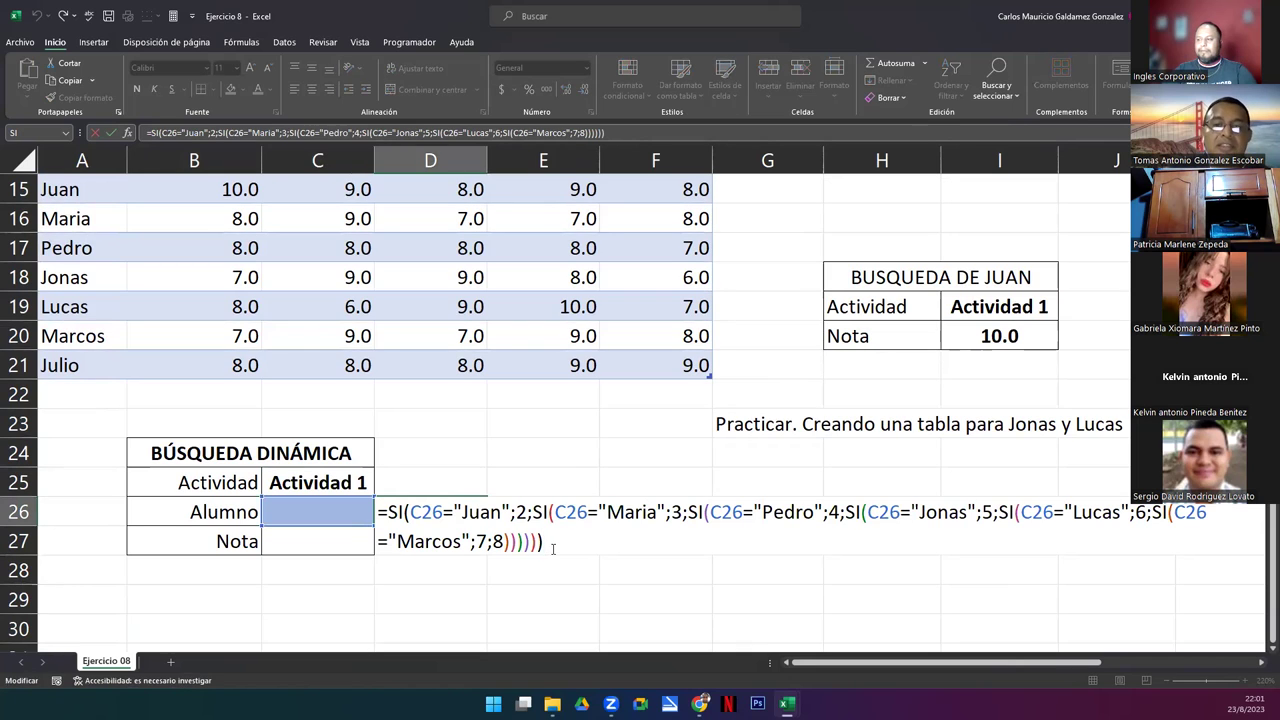
key("Return")
- Add a list data validation to C26 with the student names in A15:A21 as its source
left_click(323, 511)
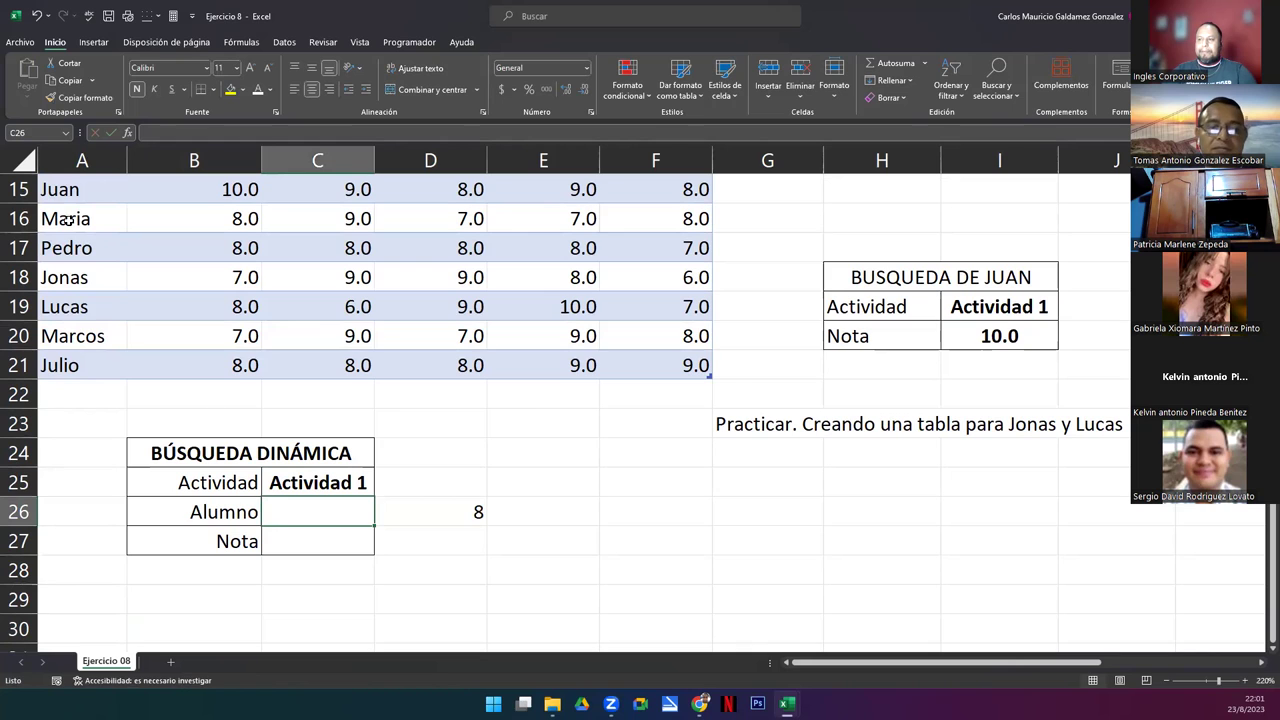
scroll(632, 407, "up", 1)
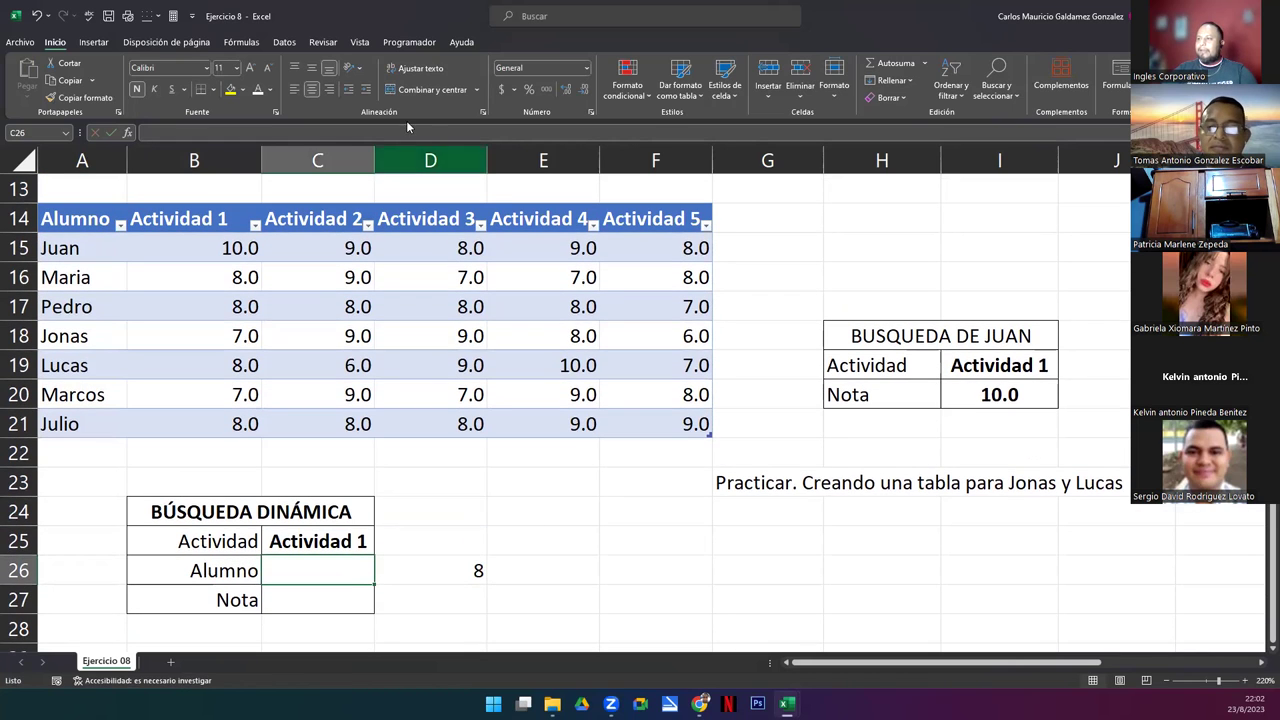
left_click(280, 42)
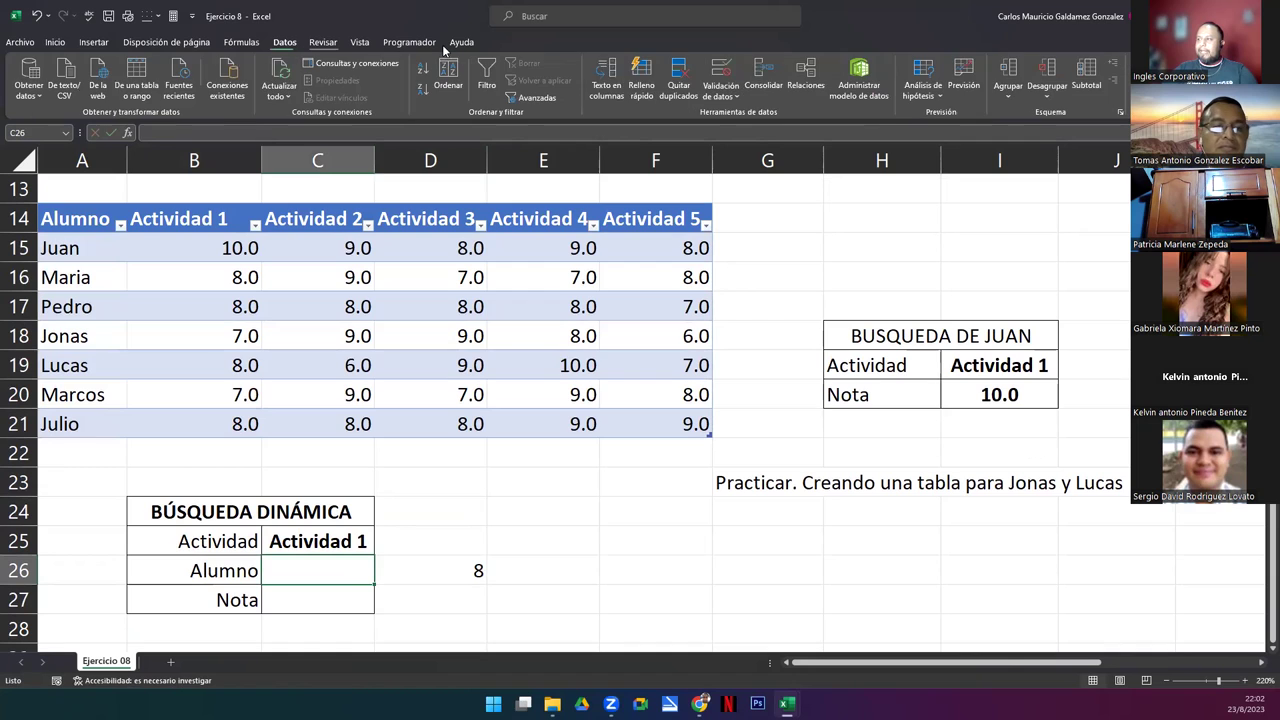
left_click(720, 70)
left_click(658, 340)
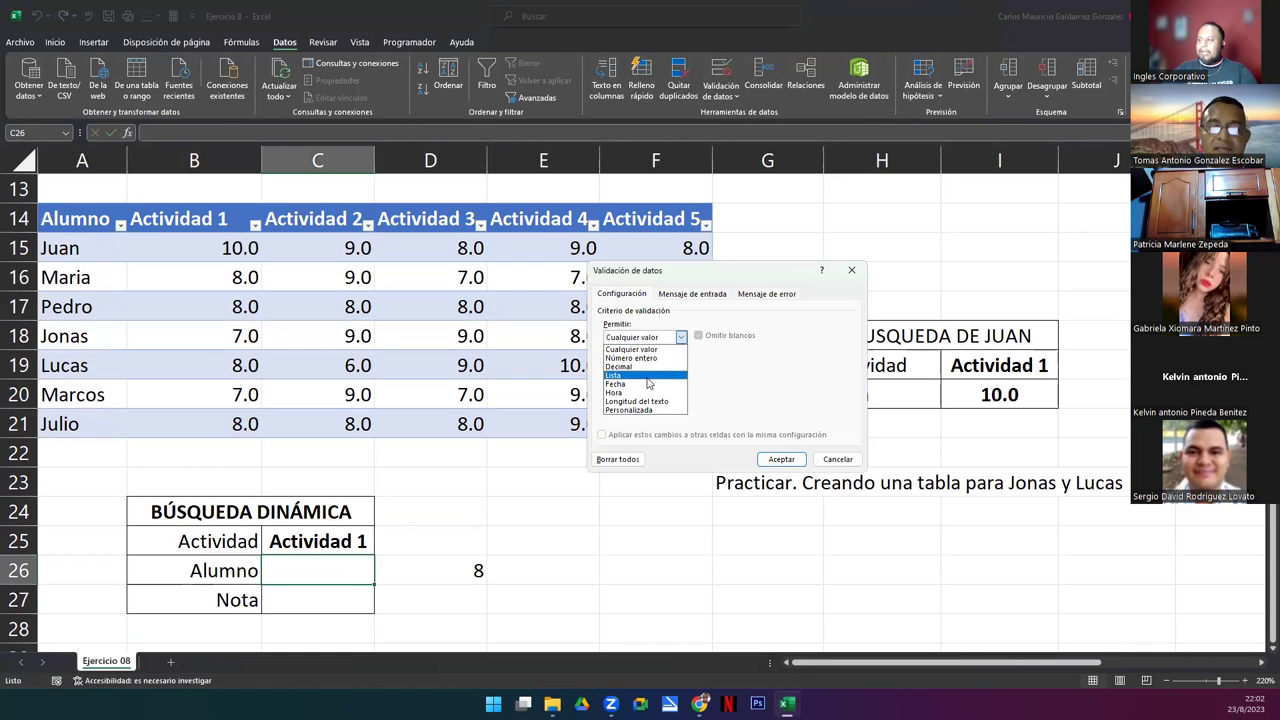
left_click(640, 369)
left_click(793, 392)
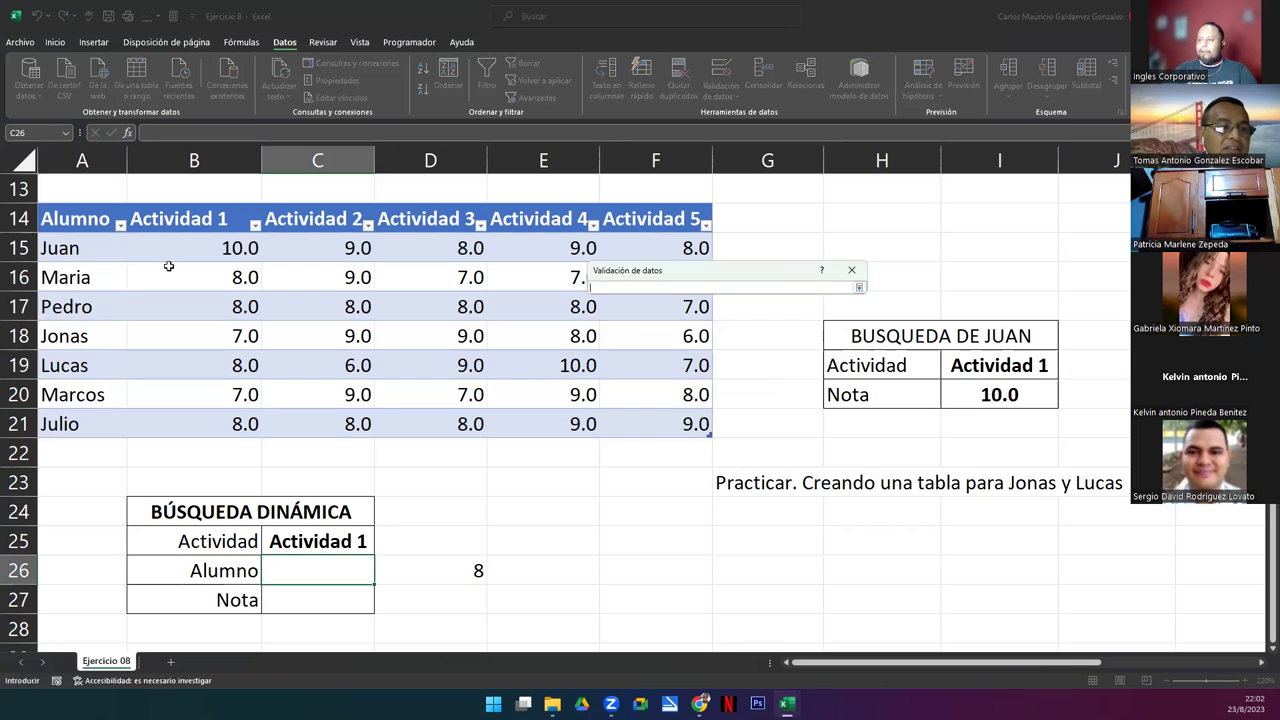
left_click_drag(90, 246, 104, 426)
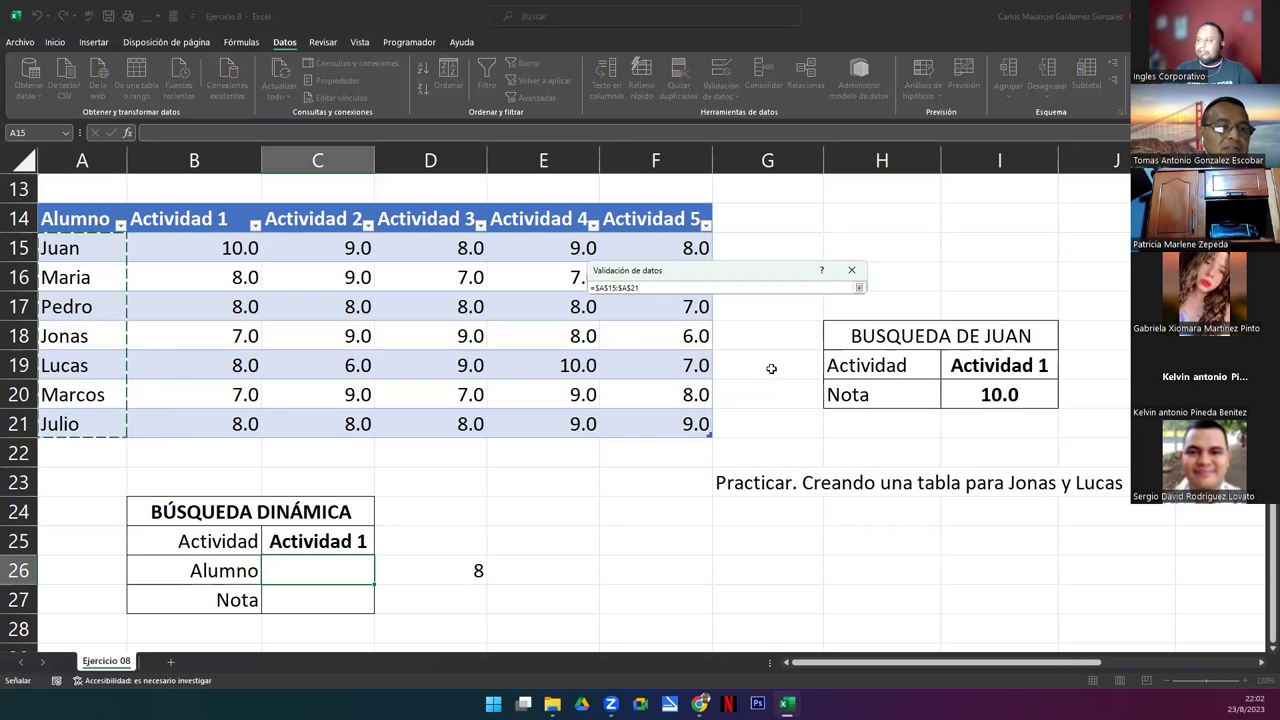
left_click(858, 287)
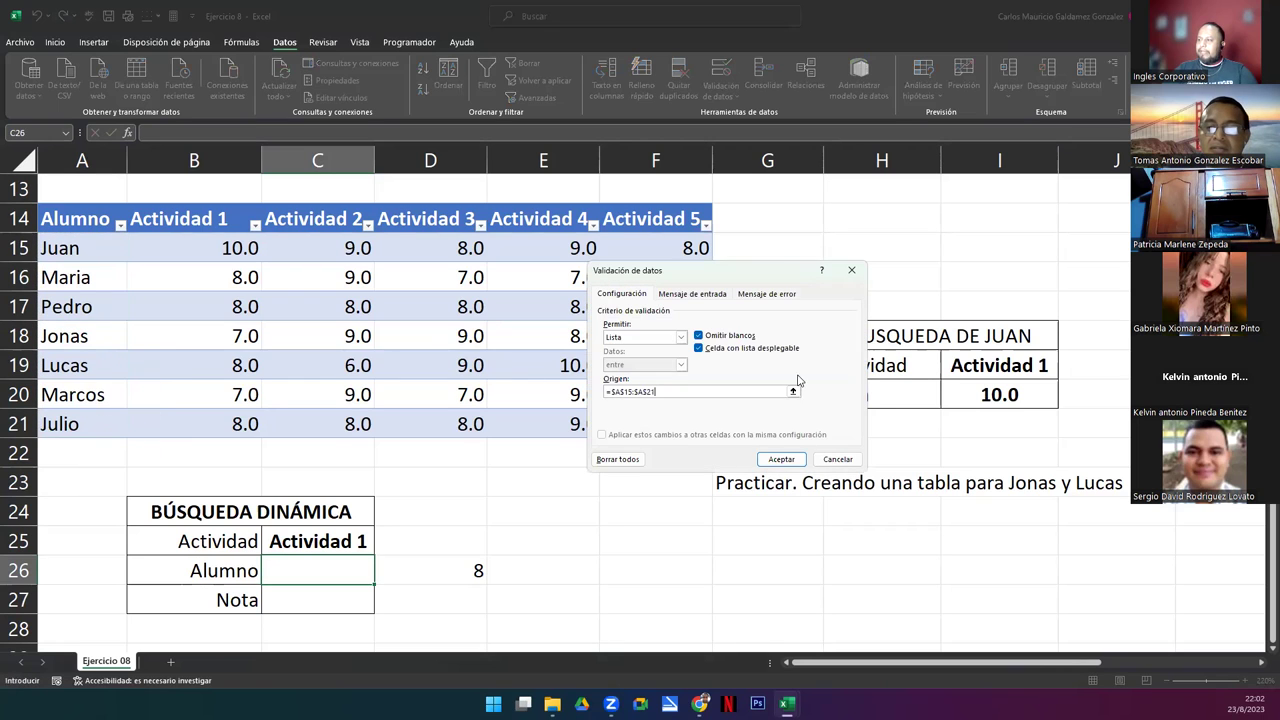
left_click(781, 459)
- Choose the first student from the validation list in C26 and check the row index in D26
left_click(380, 580)
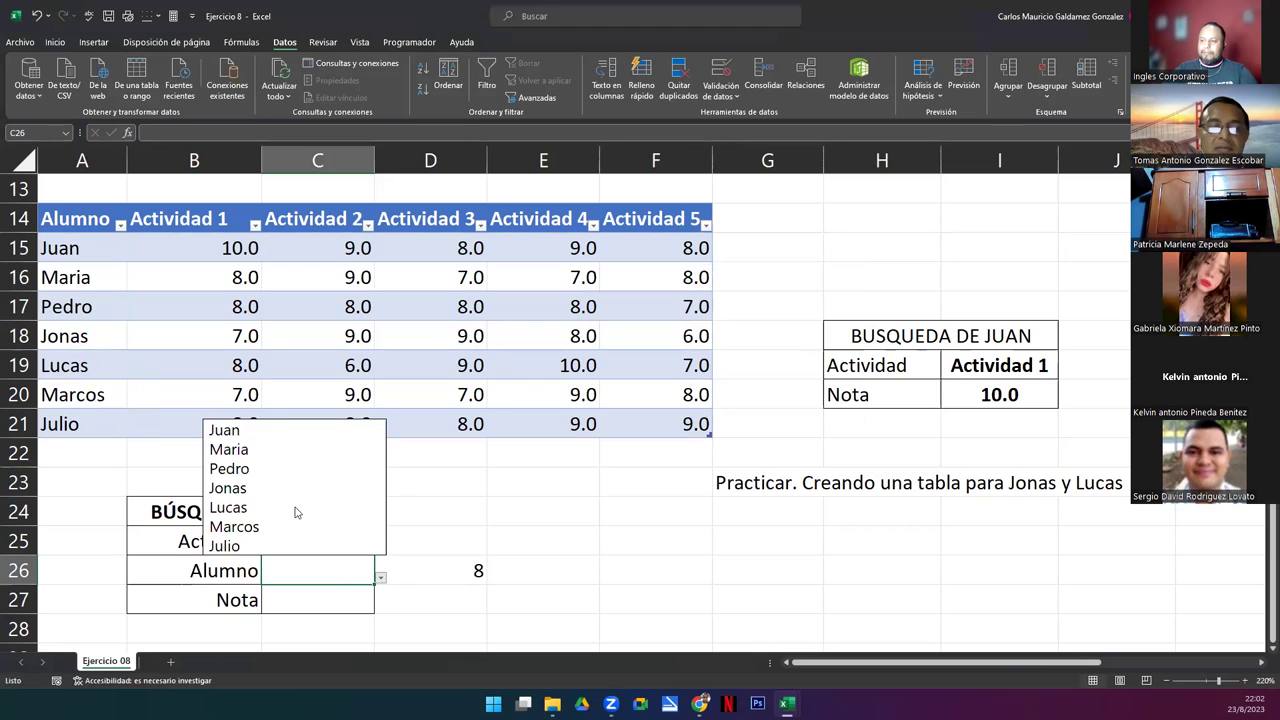
left_click(249, 432)
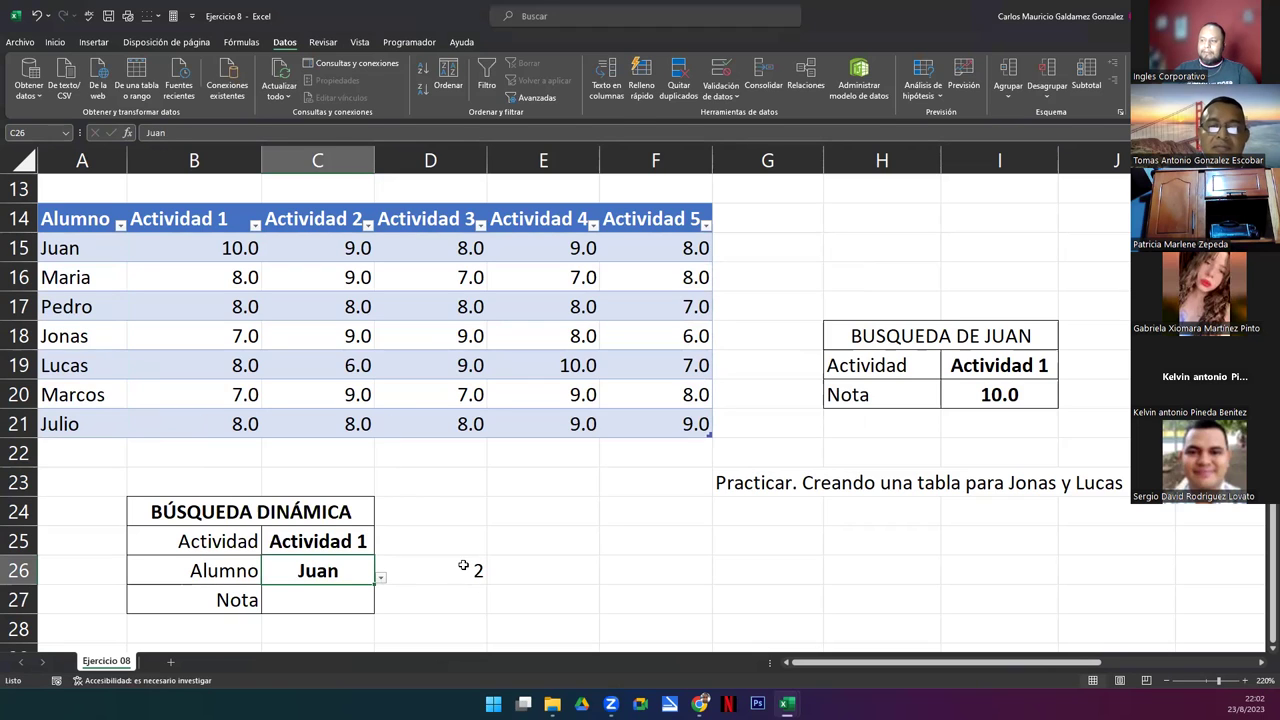
left_click(463, 568)
left_click(307, 606)
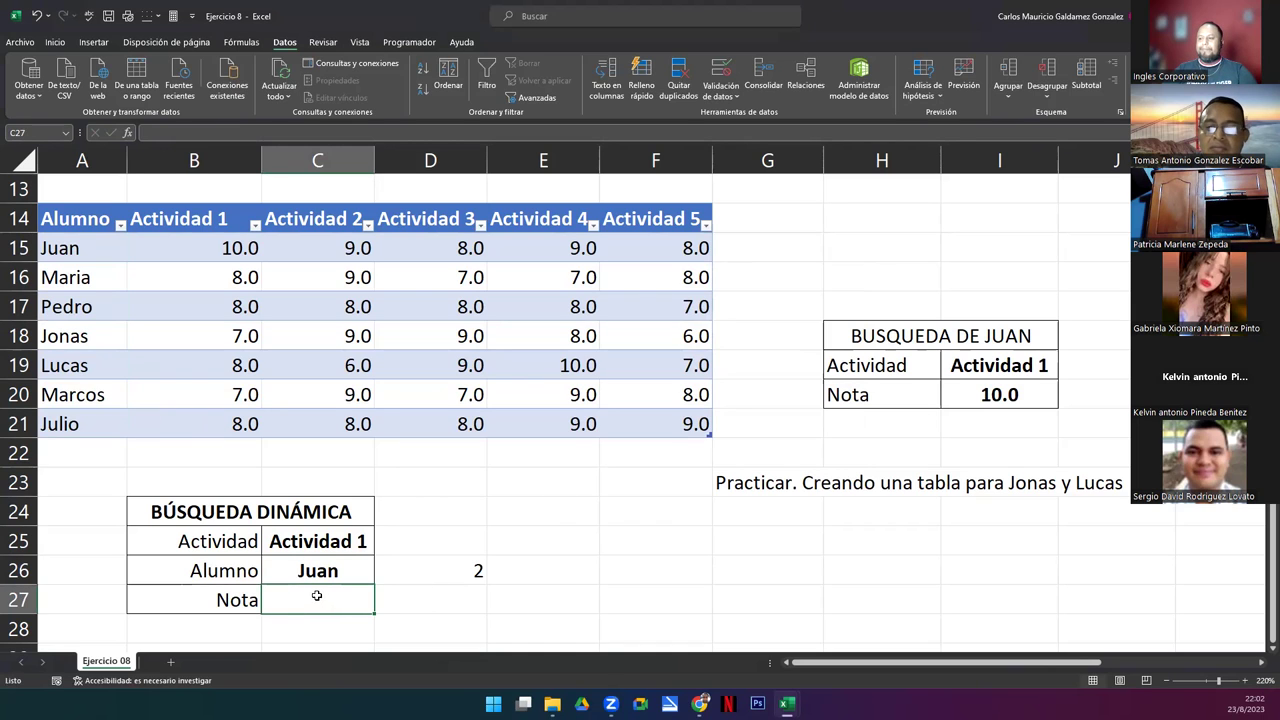
- Examine the dynamic BUSCARH formula in F12 as the model for the empty Nota cell C27
scroll(549, 526, "up", 4)
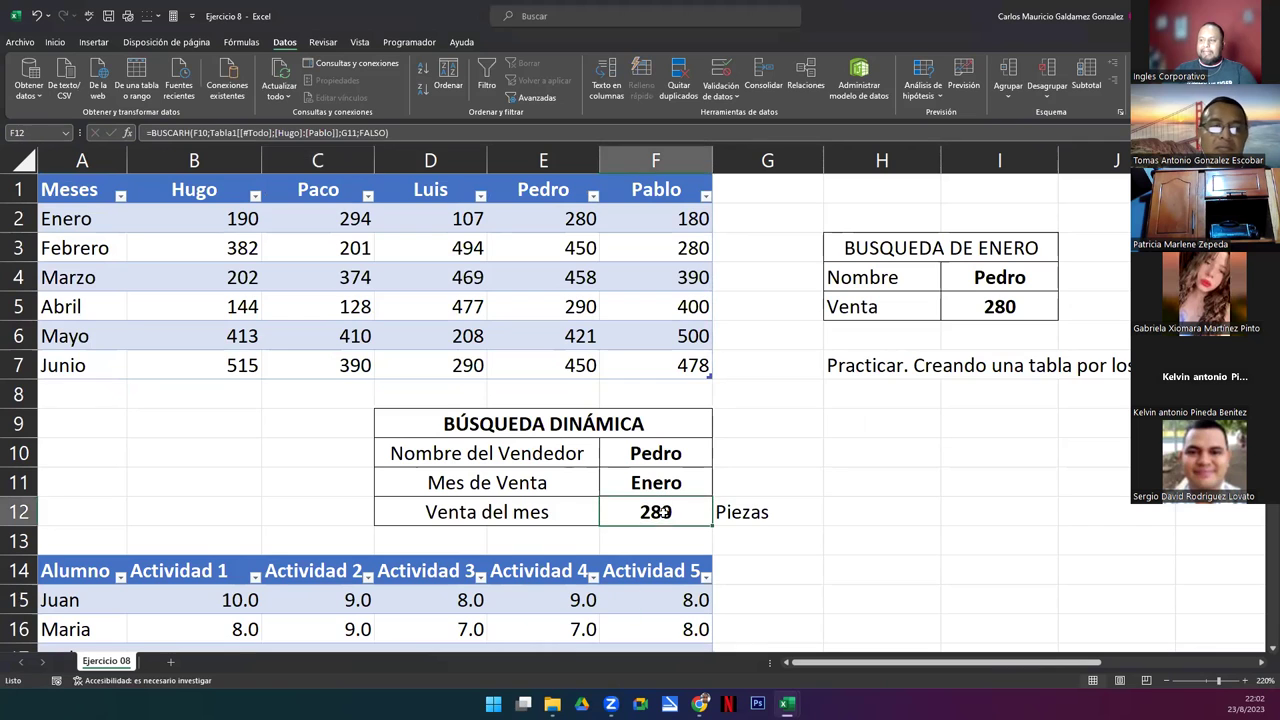
double_click(670, 514)
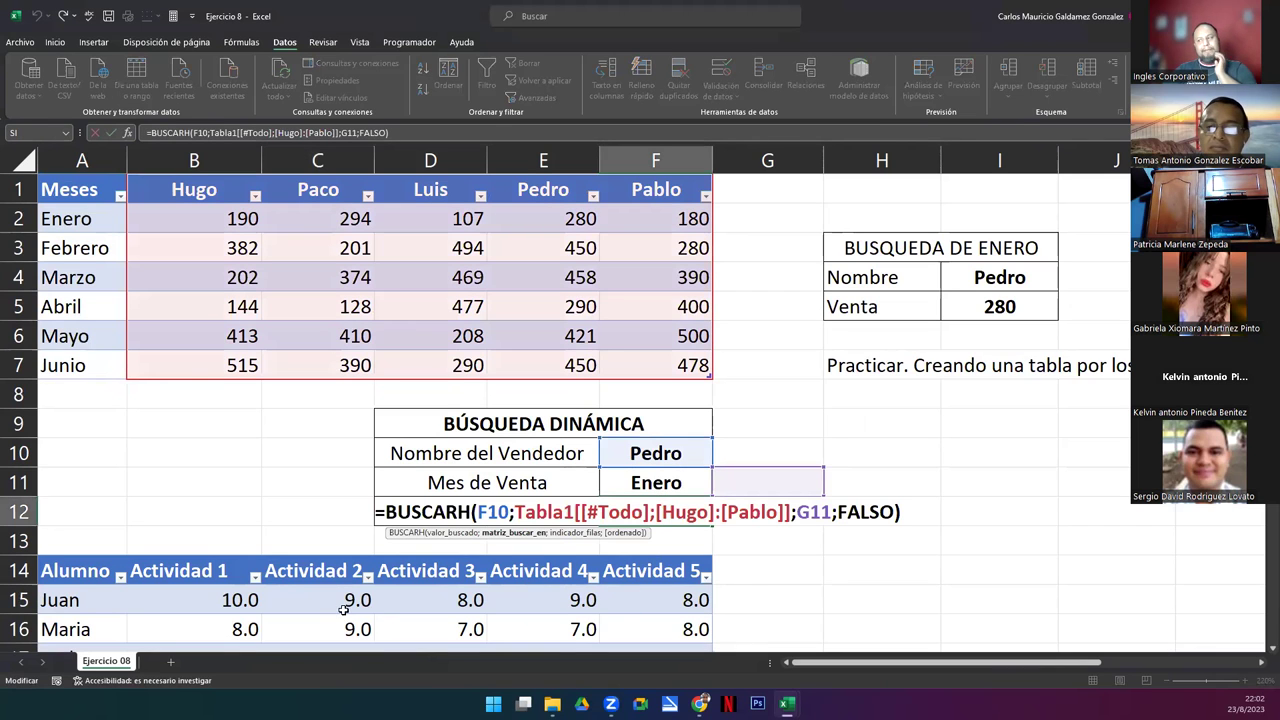
scroll(335, 605, "down", 5)
left_click(292, 519)
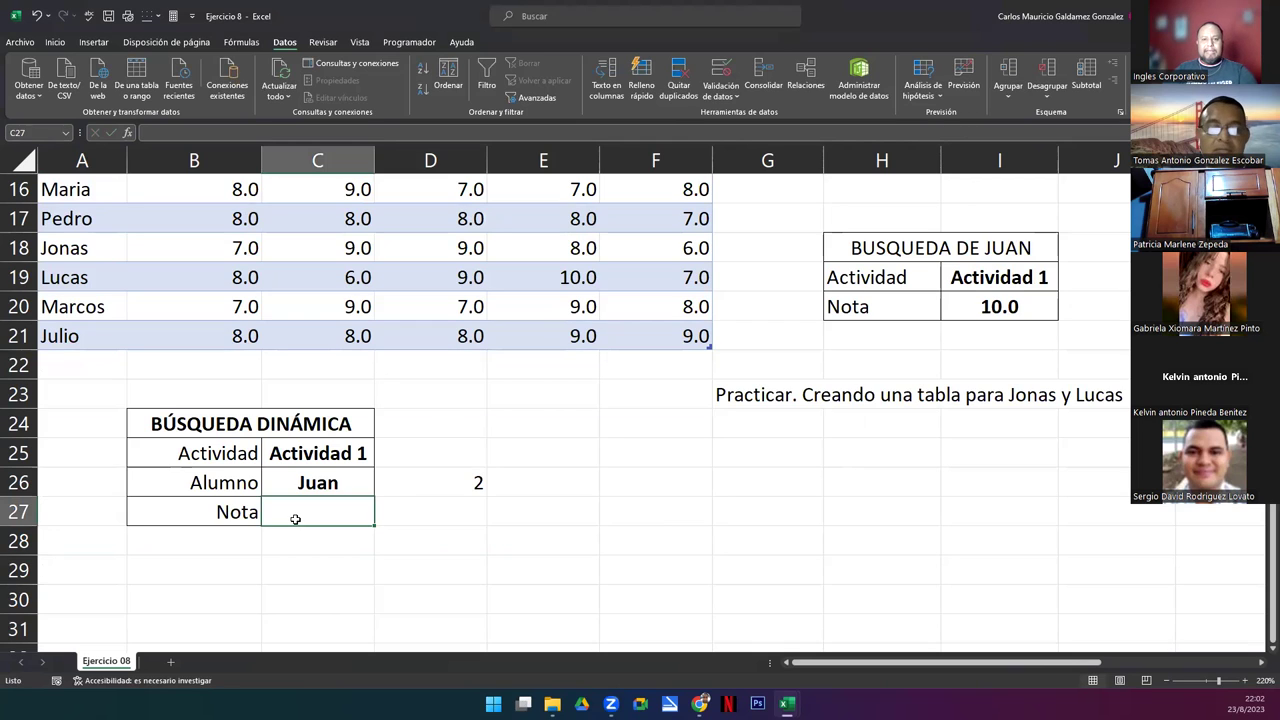
left_click(440, 518)
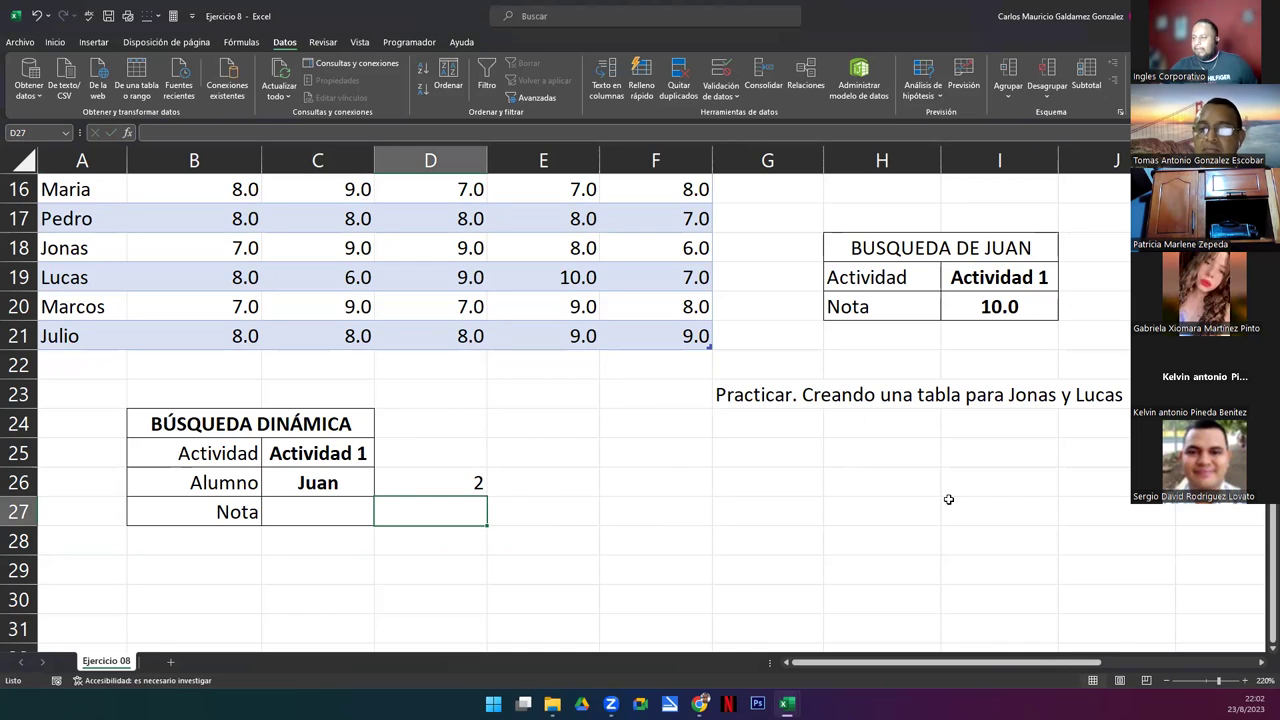
- Compare the BUSQUEDA DE ENERO block in H3:I5 with the BUSQUEDA DE JUAN block in H18:I20
scroll(950, 498, "up", 5)
left_click_drag(872, 249, 1000, 308)
key("ctrl+z")
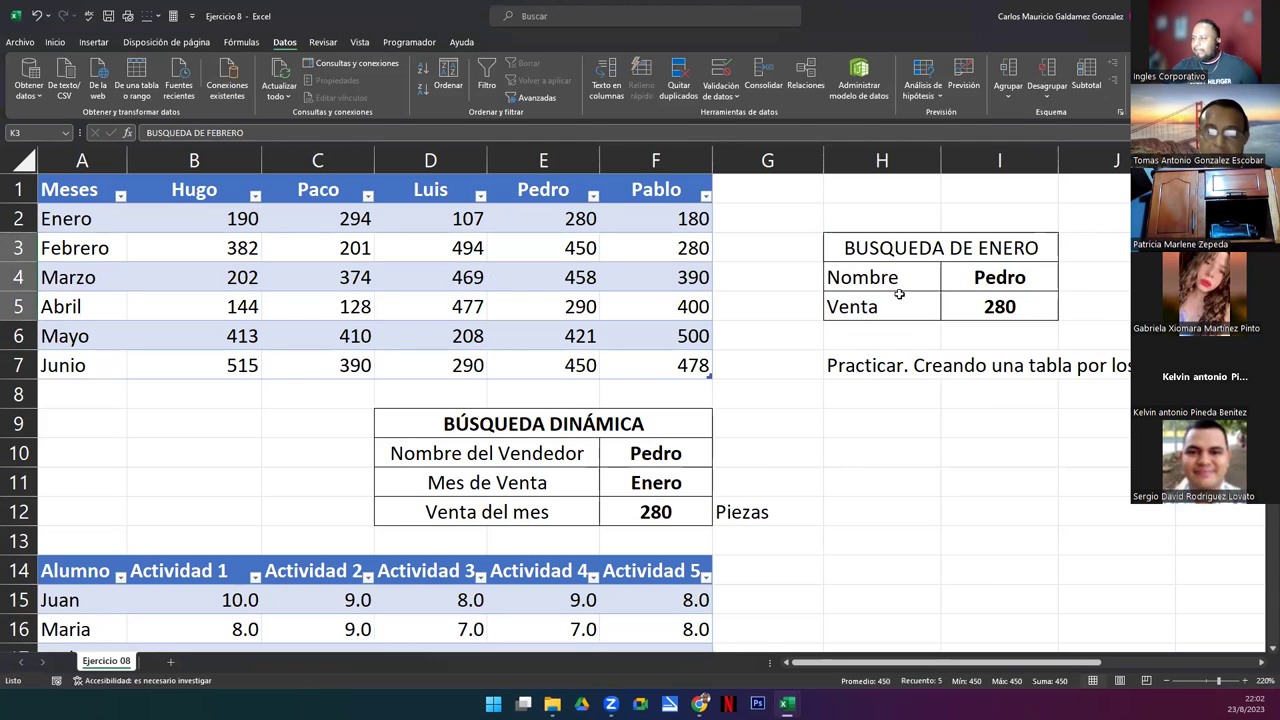
scroll(992, 440, "down", 5)
left_click_drag(892, 252, 907, 301)
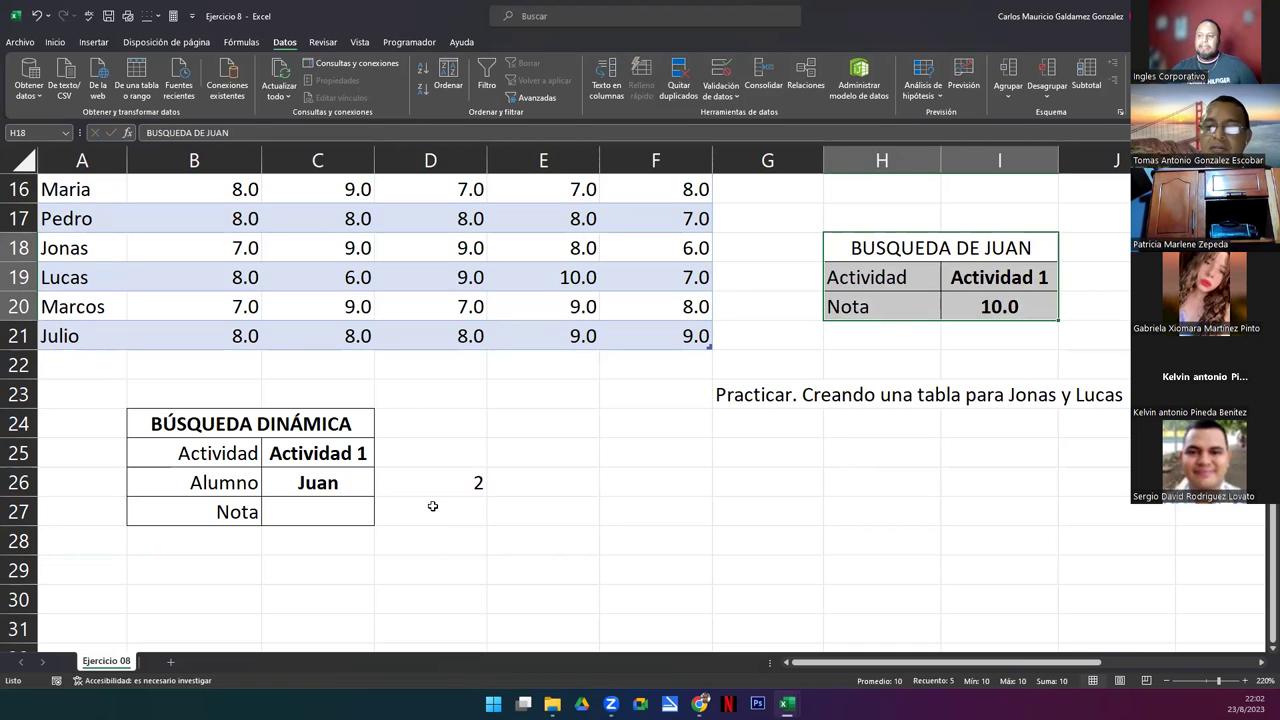
left_click(284, 508)
type("=")
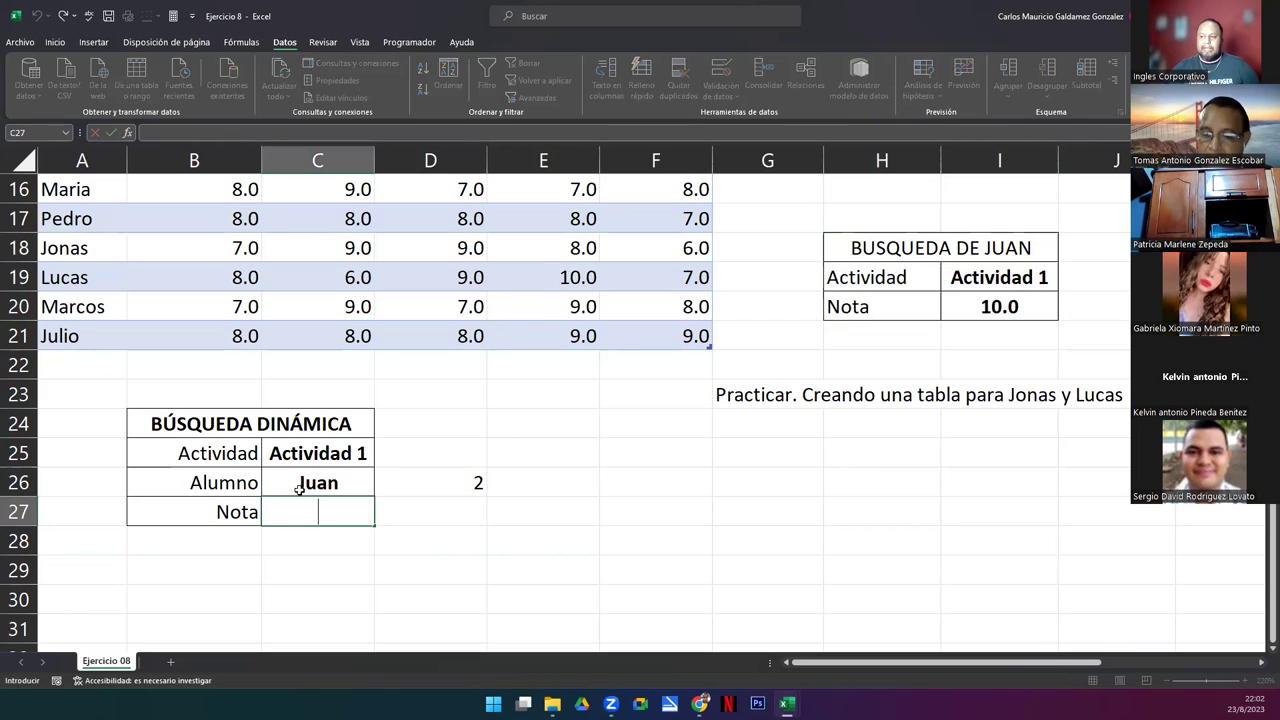
left_click_drag(284, 450, 343, 508)
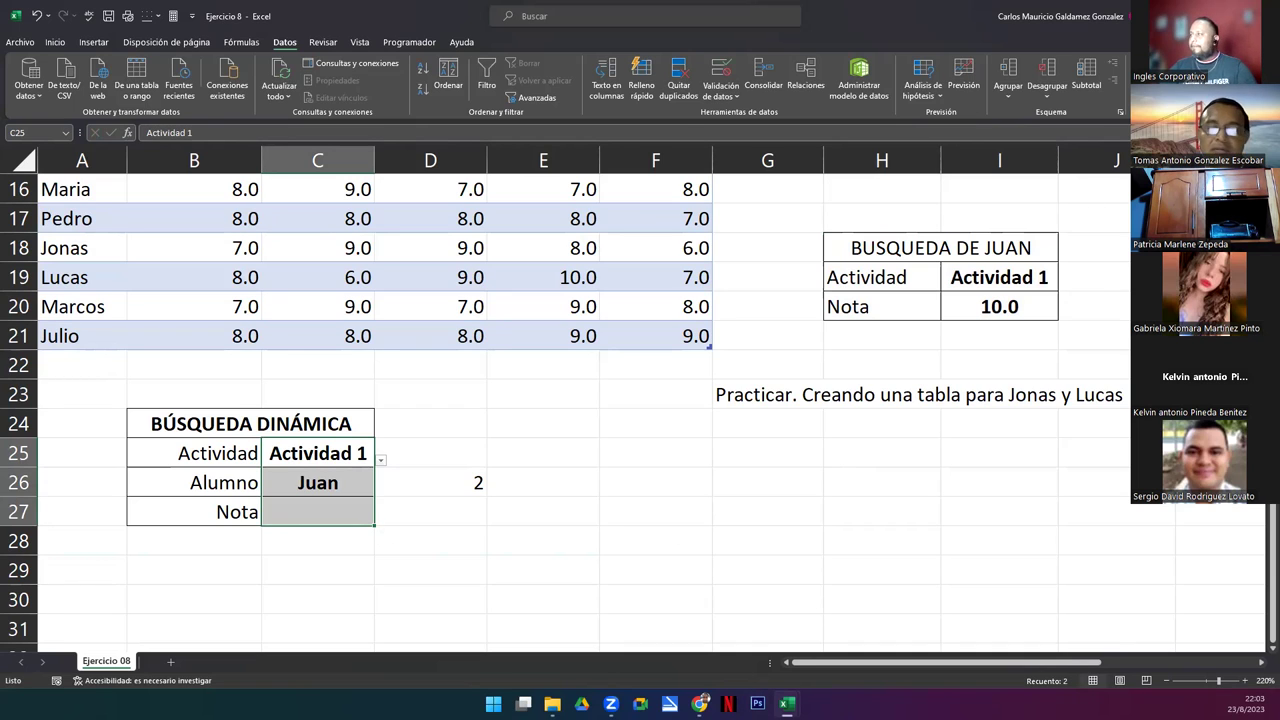
- Switch to the Genially presentation and advance it to the CONSULTAS slide
key("alt+Tab")
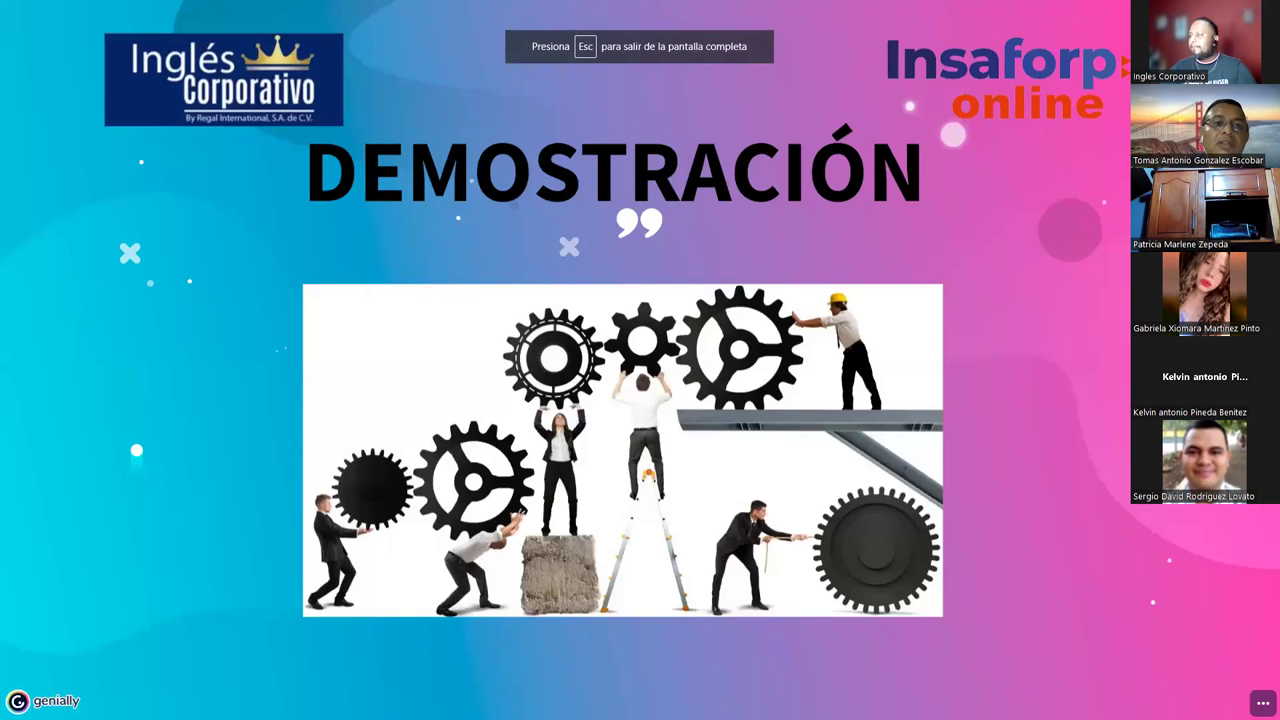
key("Right")
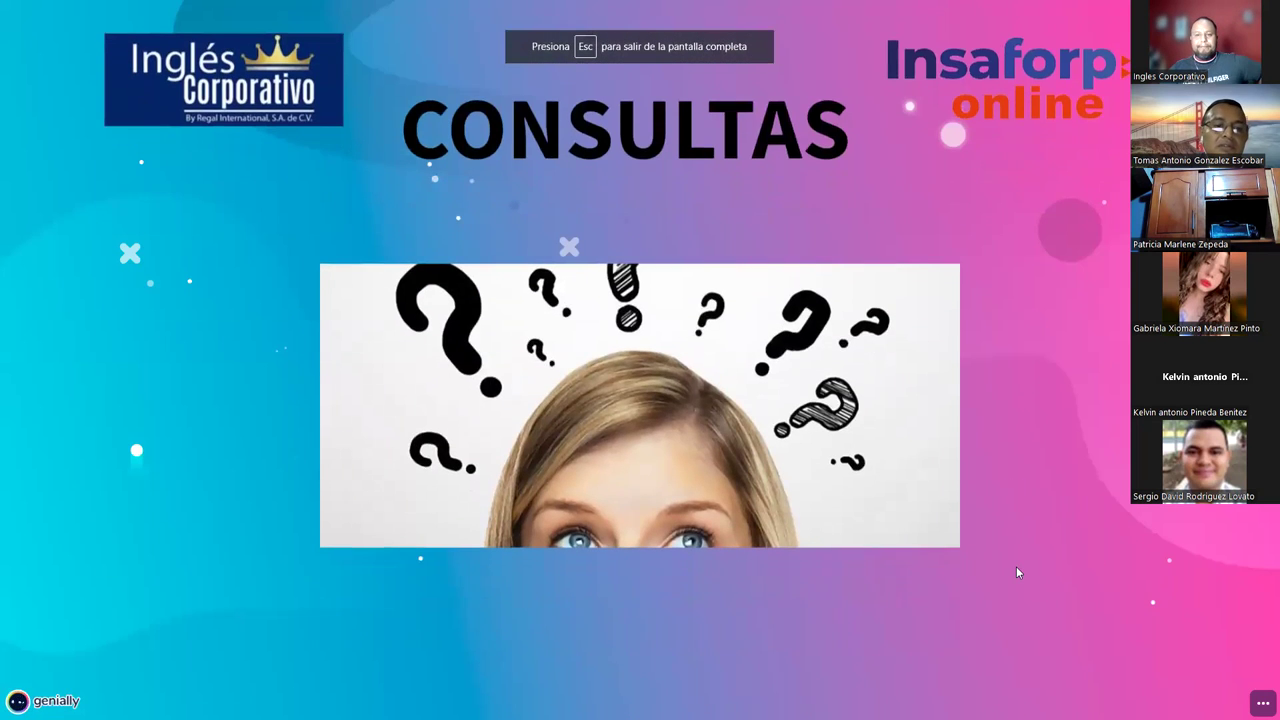